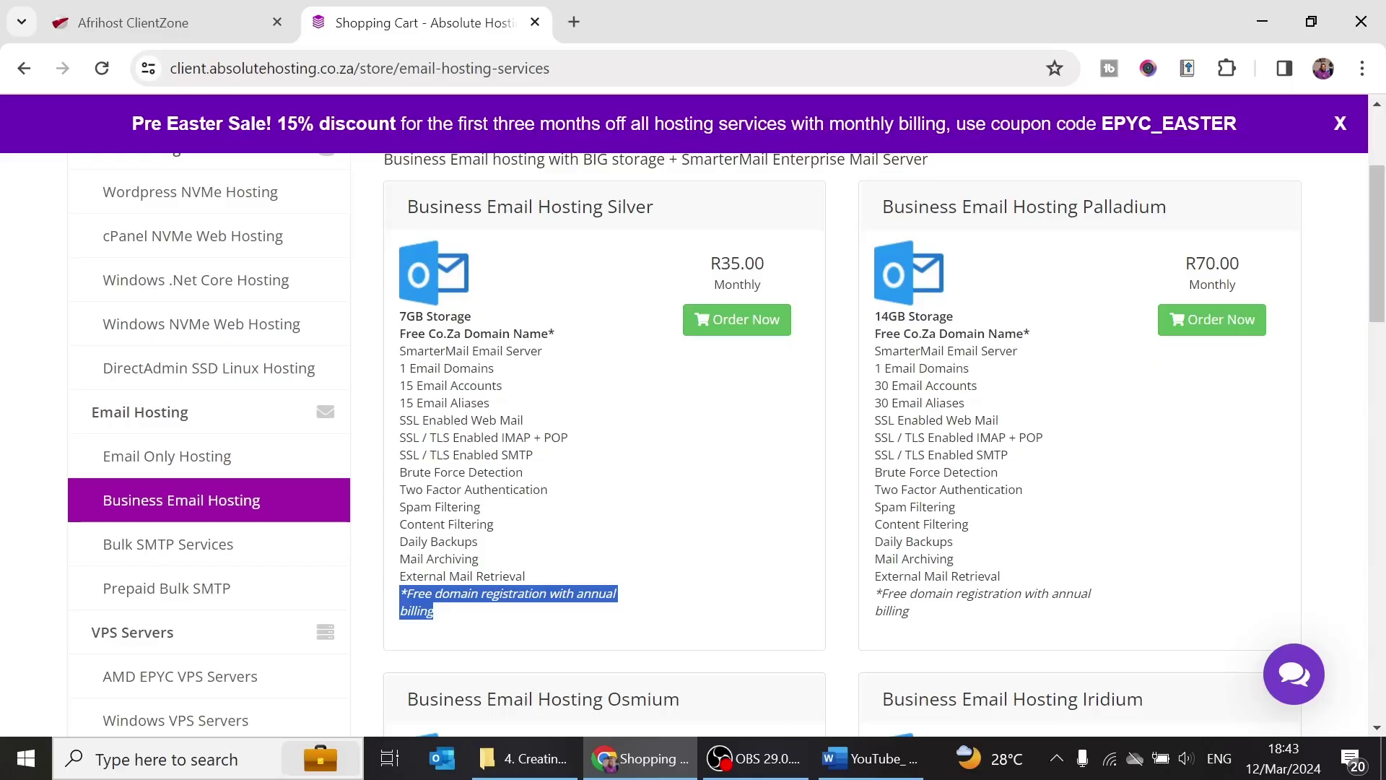
- Replace the mpuksdigital address with a Google search for 'absolute hosting' and open absolutehosting.co.za
scroll(727, 444, up, 1)
scroll(726, 444, up, 1)
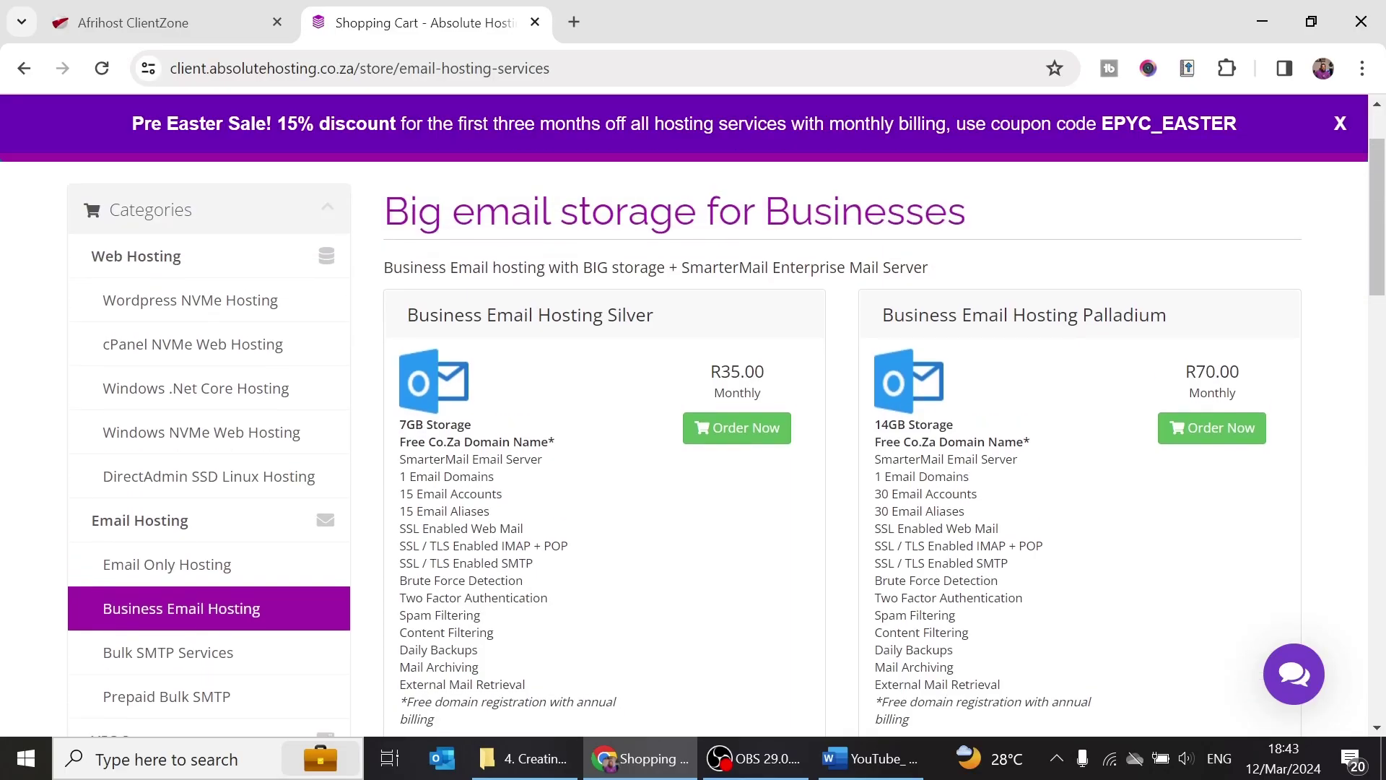
scroll(726, 444, down, 1)
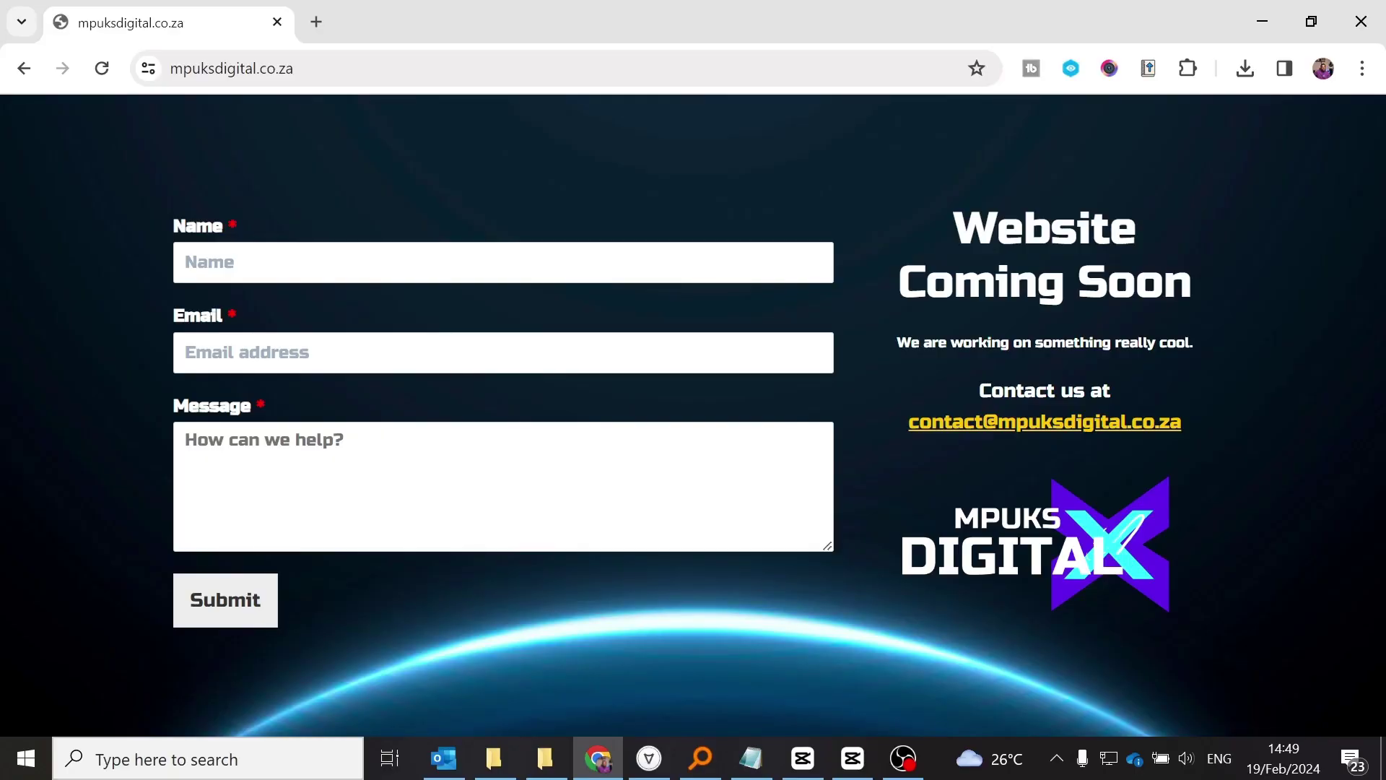
click(202, 68)
double_click(224, 67)
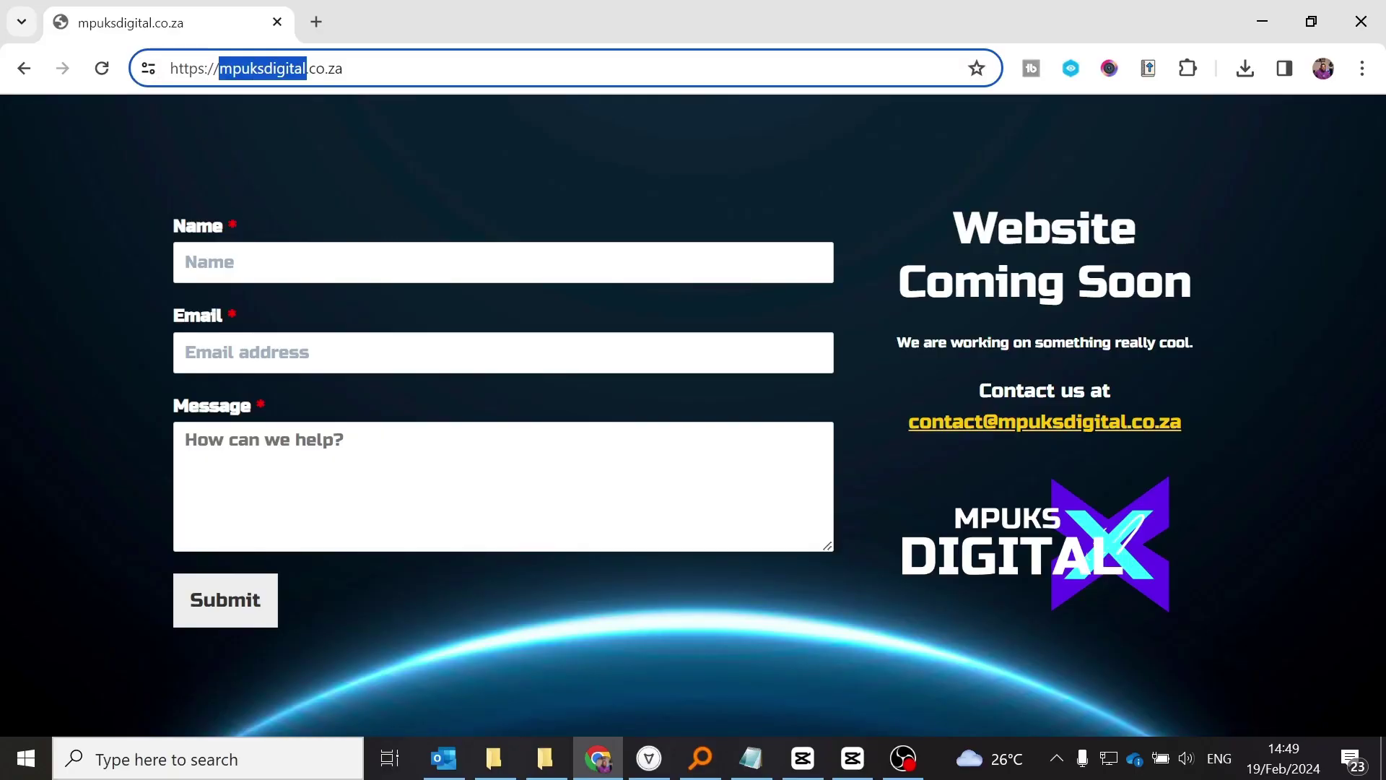
double_click(212, 68)
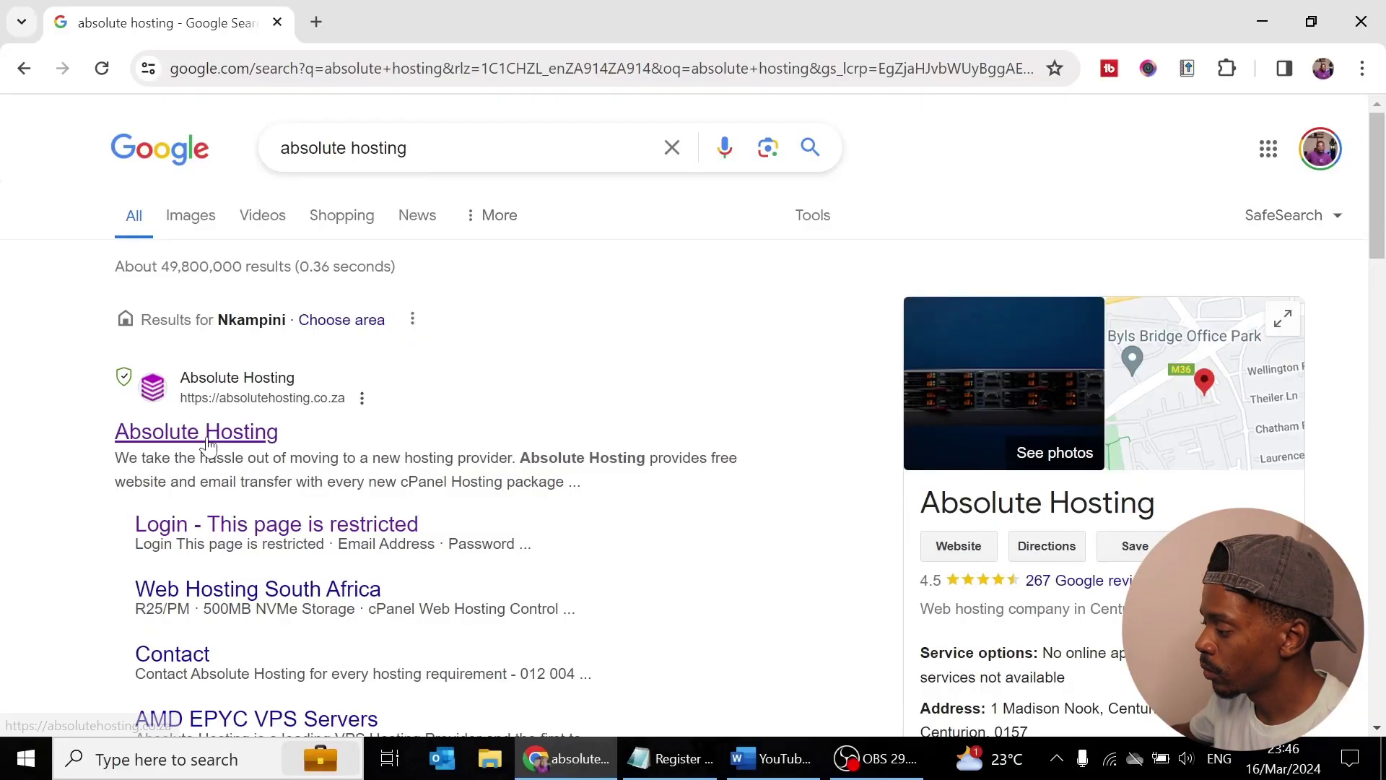
click(208, 433)
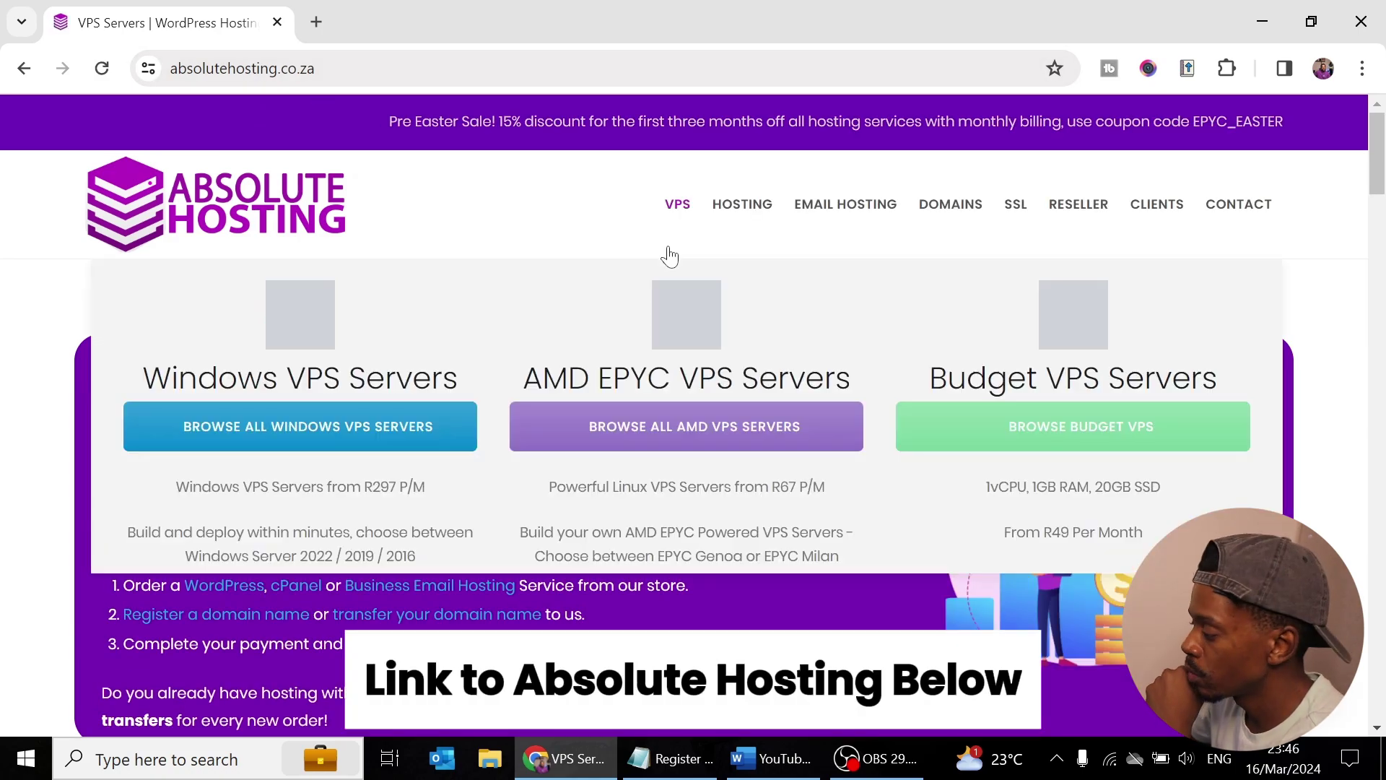
- Go via Email Hosting Packages to the store's Business Email Hosting plans, Silver and Palladium
mouse_move(841, 211)
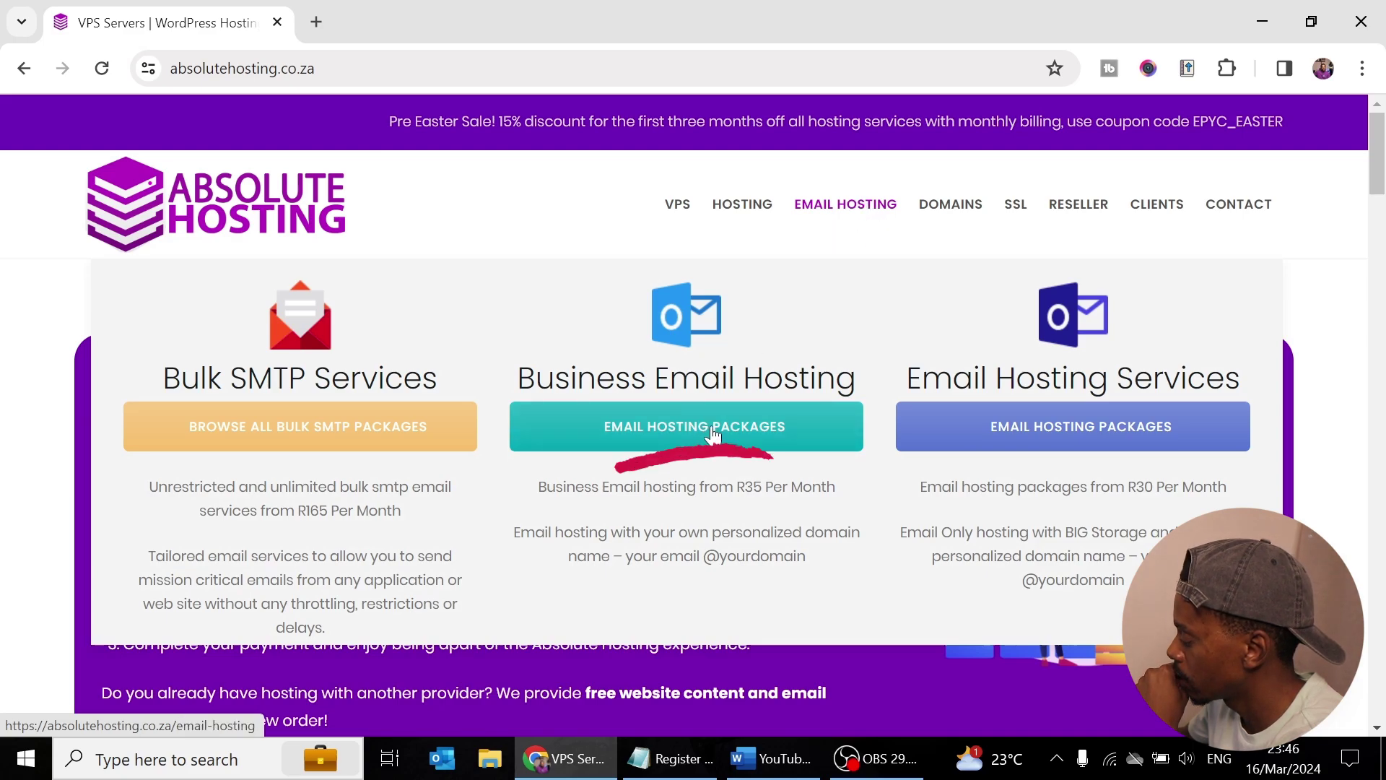
click(686, 441)
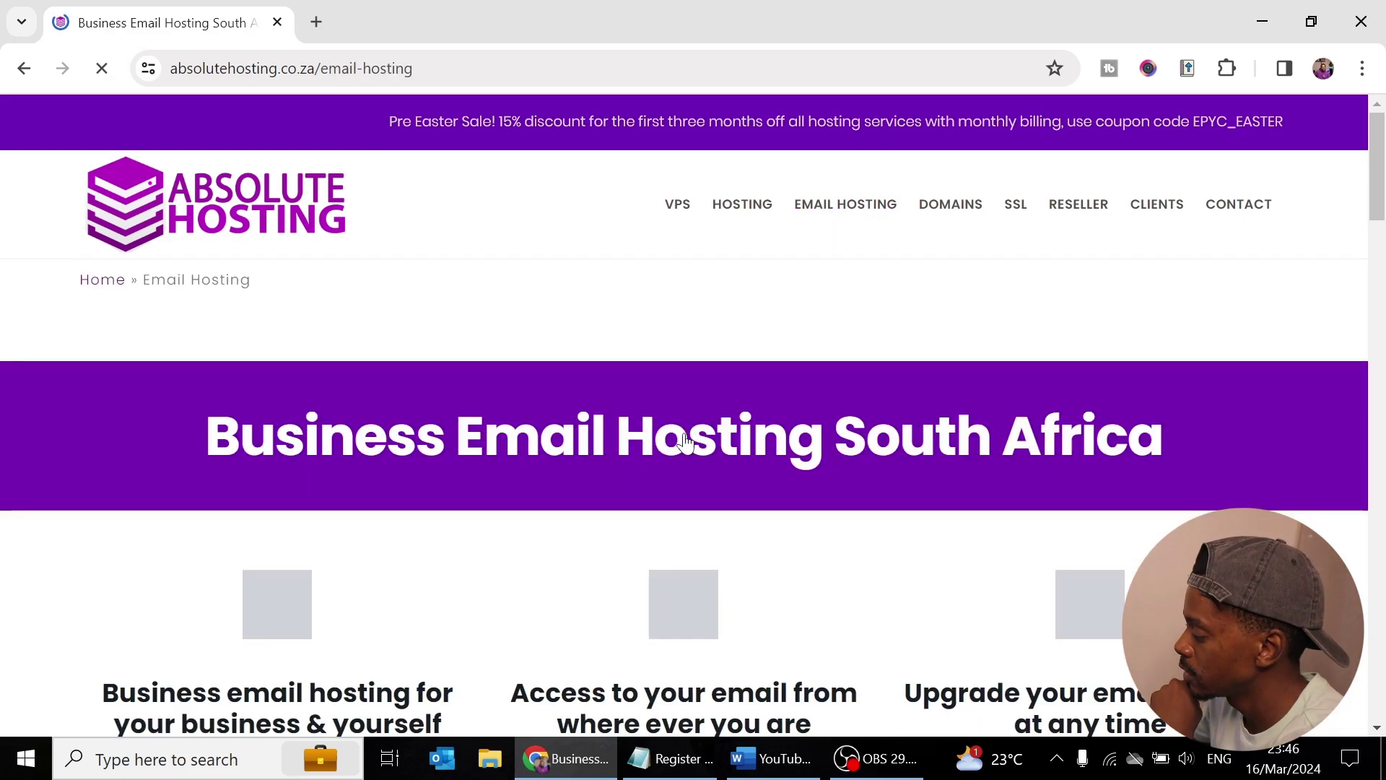
scroll(685, 442, down, 20)
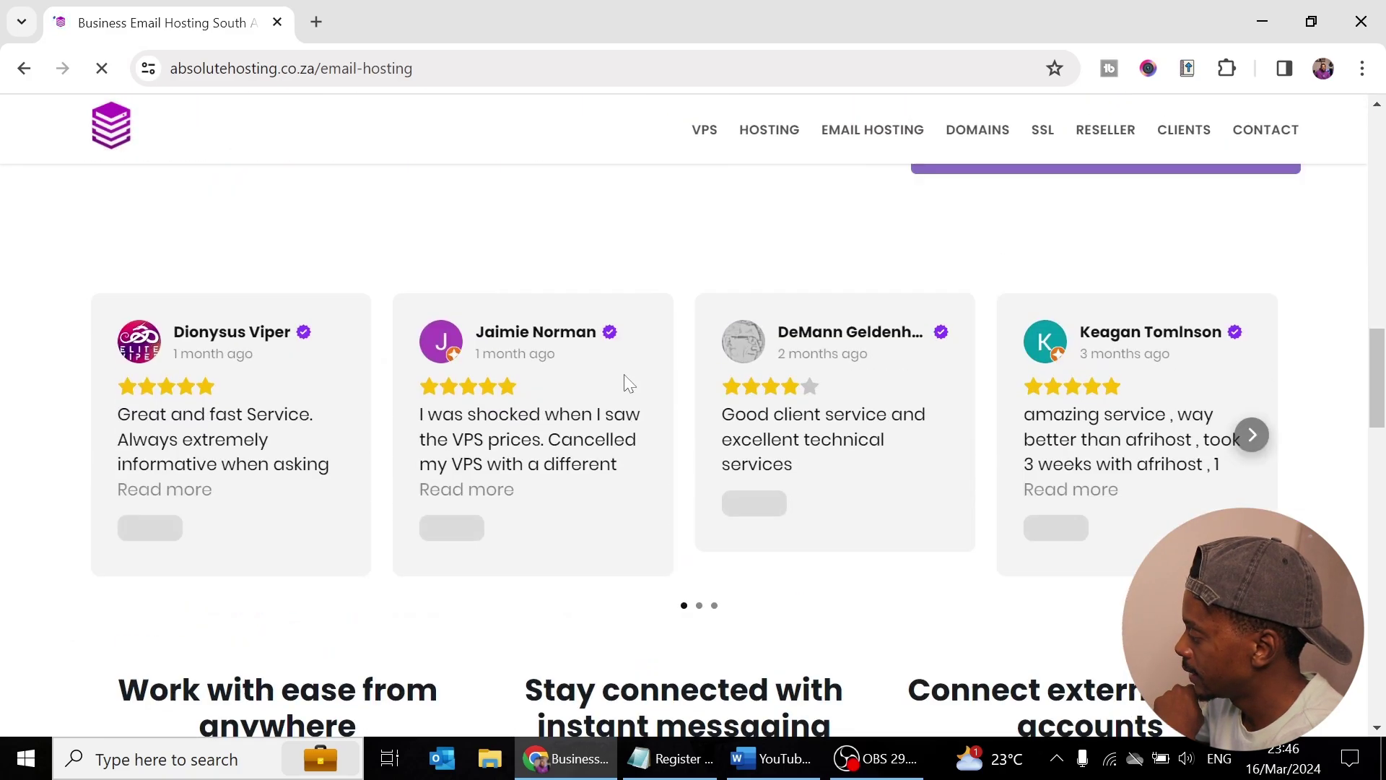
scroll(626, 382, up, 6)
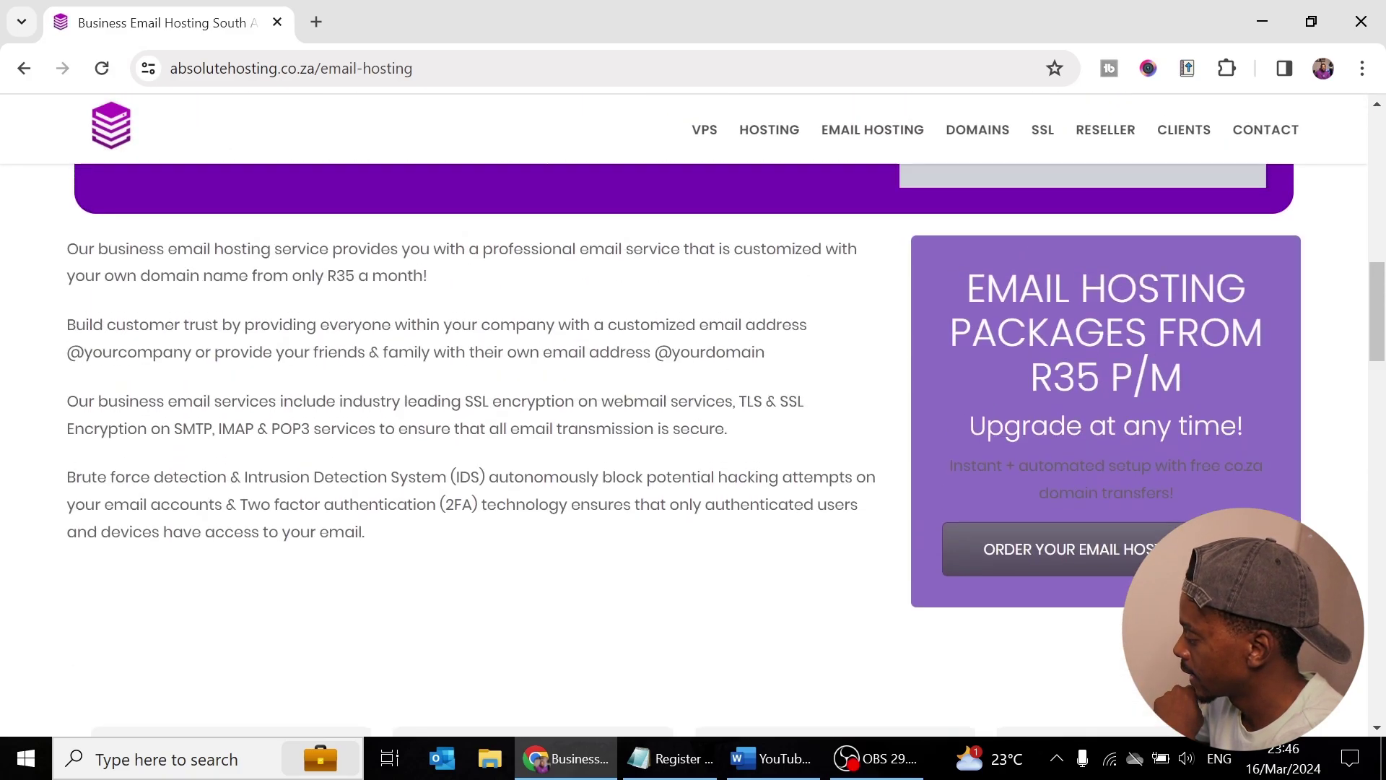
click(1128, 563)
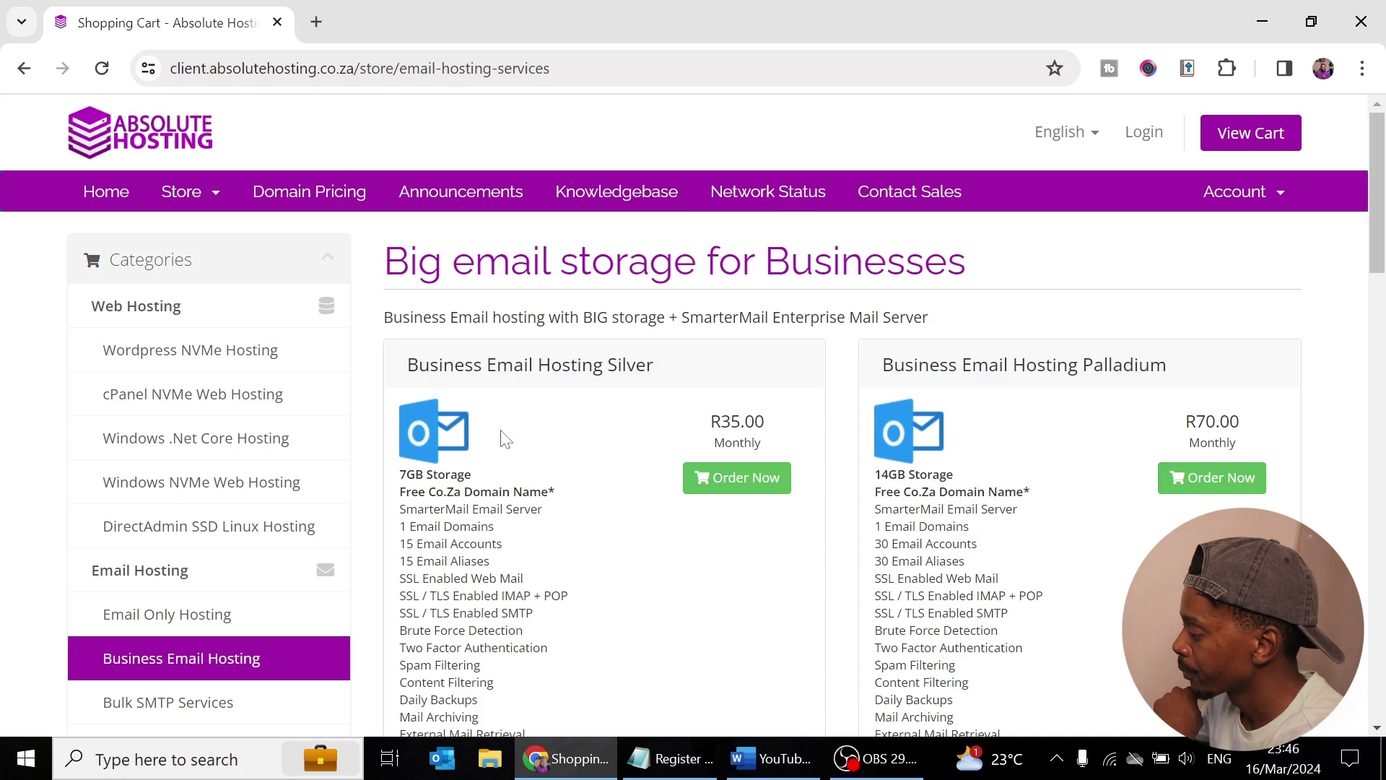
- Highlight the Silver plan's features: free Co.Za domain, 15 accounts, 15 aliases, SSL, two-factor authentication
scroll(505, 439, down, 1)
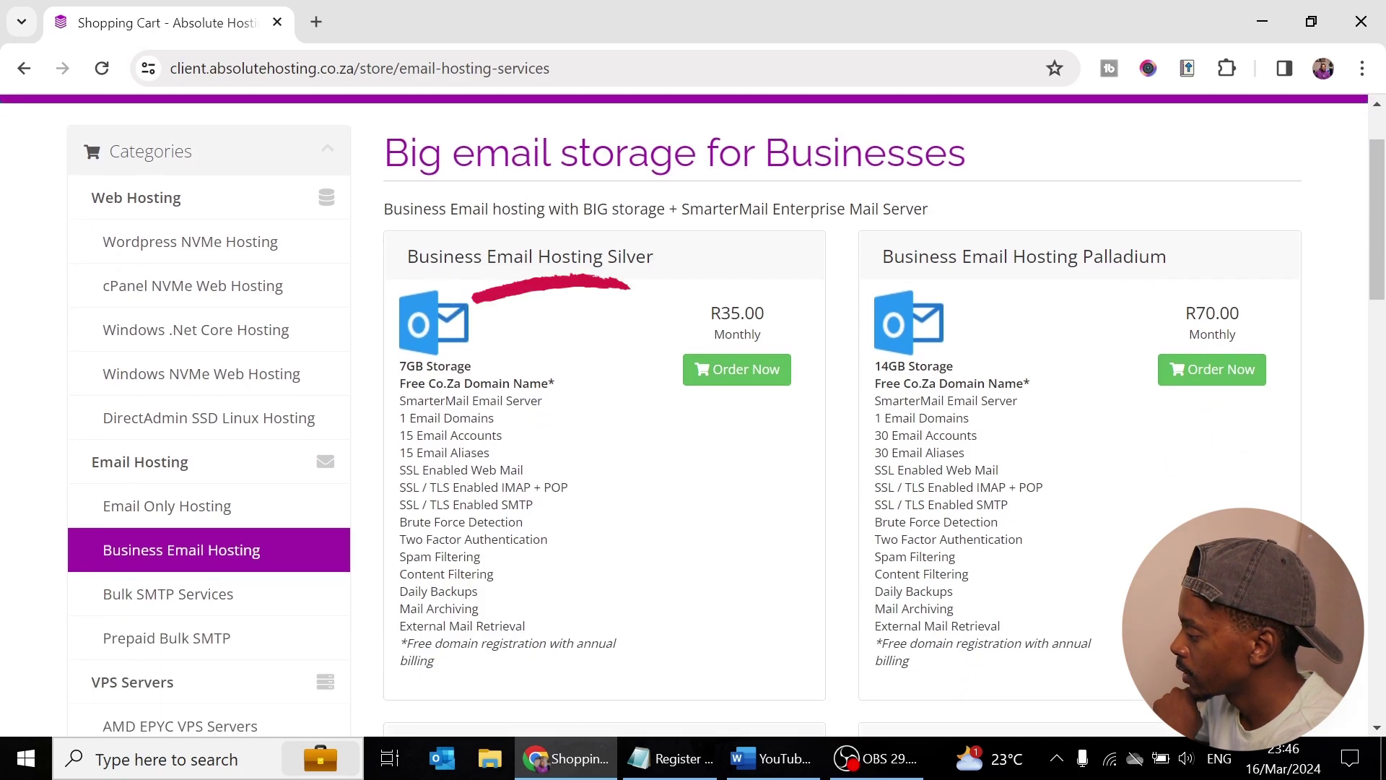
drag(406, 257, 784, 262)
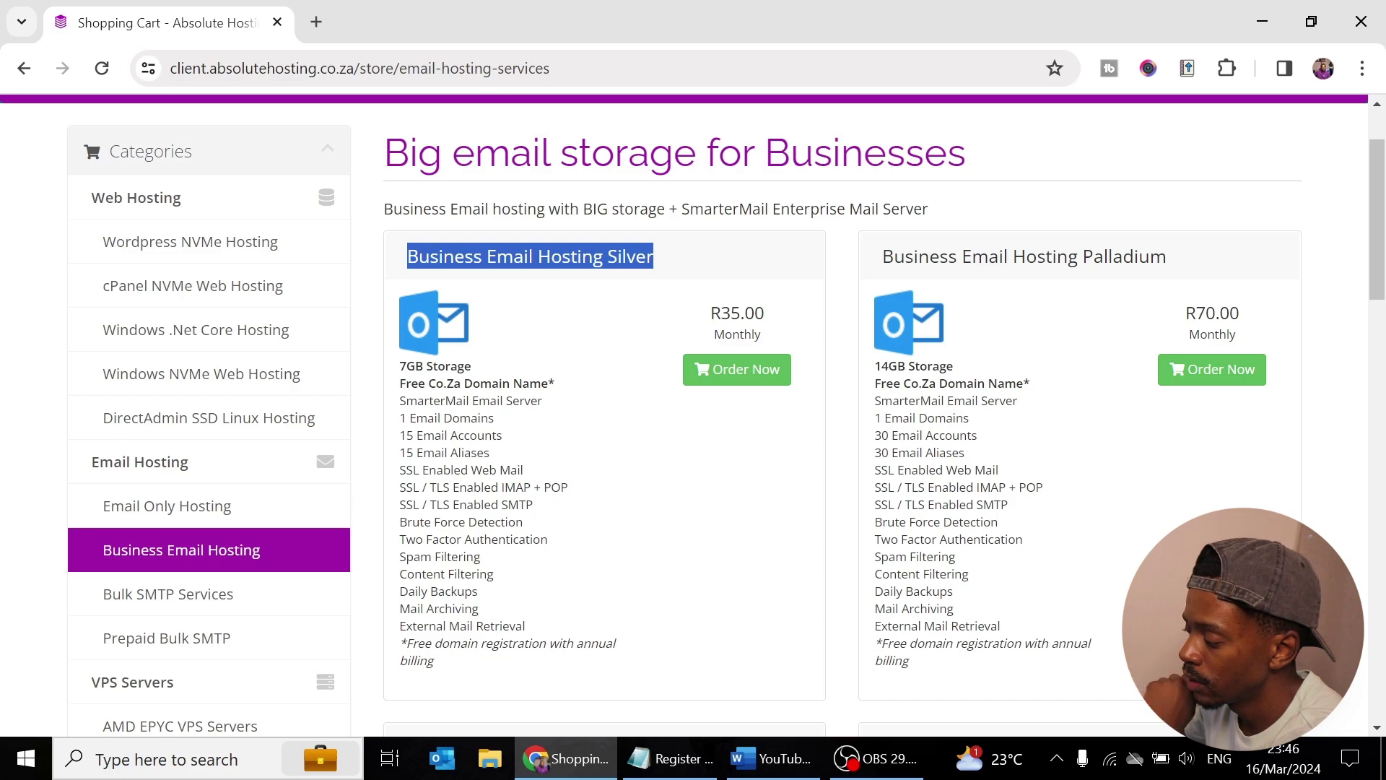
drag(405, 382, 559, 393)
drag(423, 642, 523, 675)
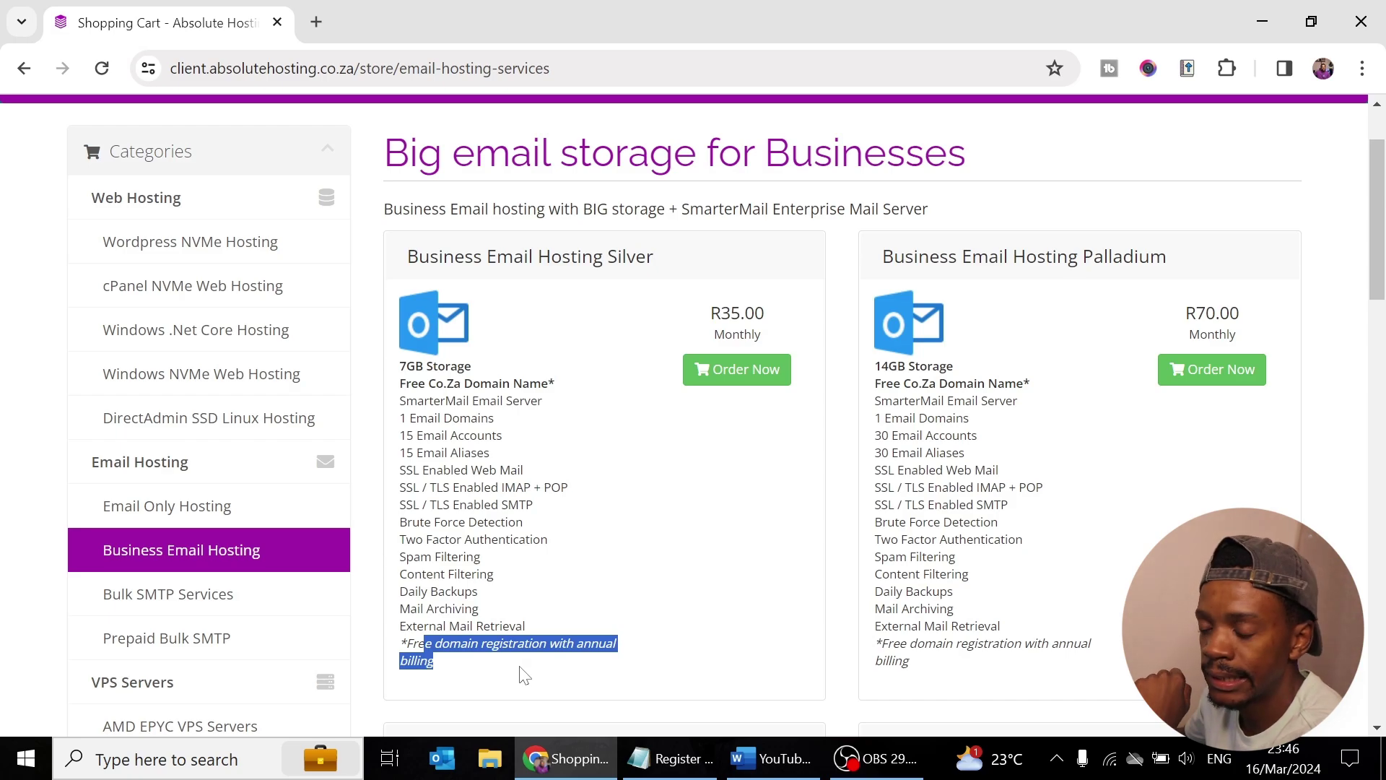
click(525, 675)
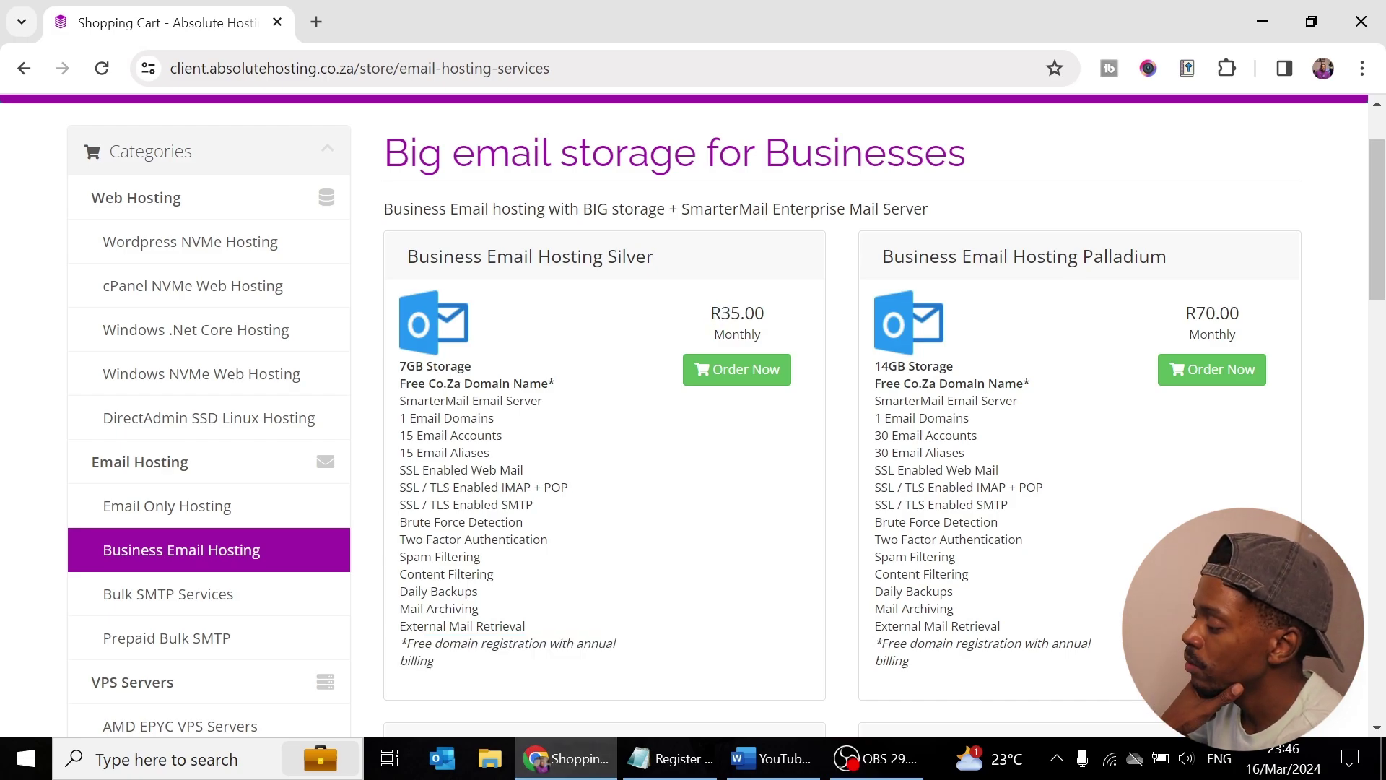
drag(399, 418, 470, 419)
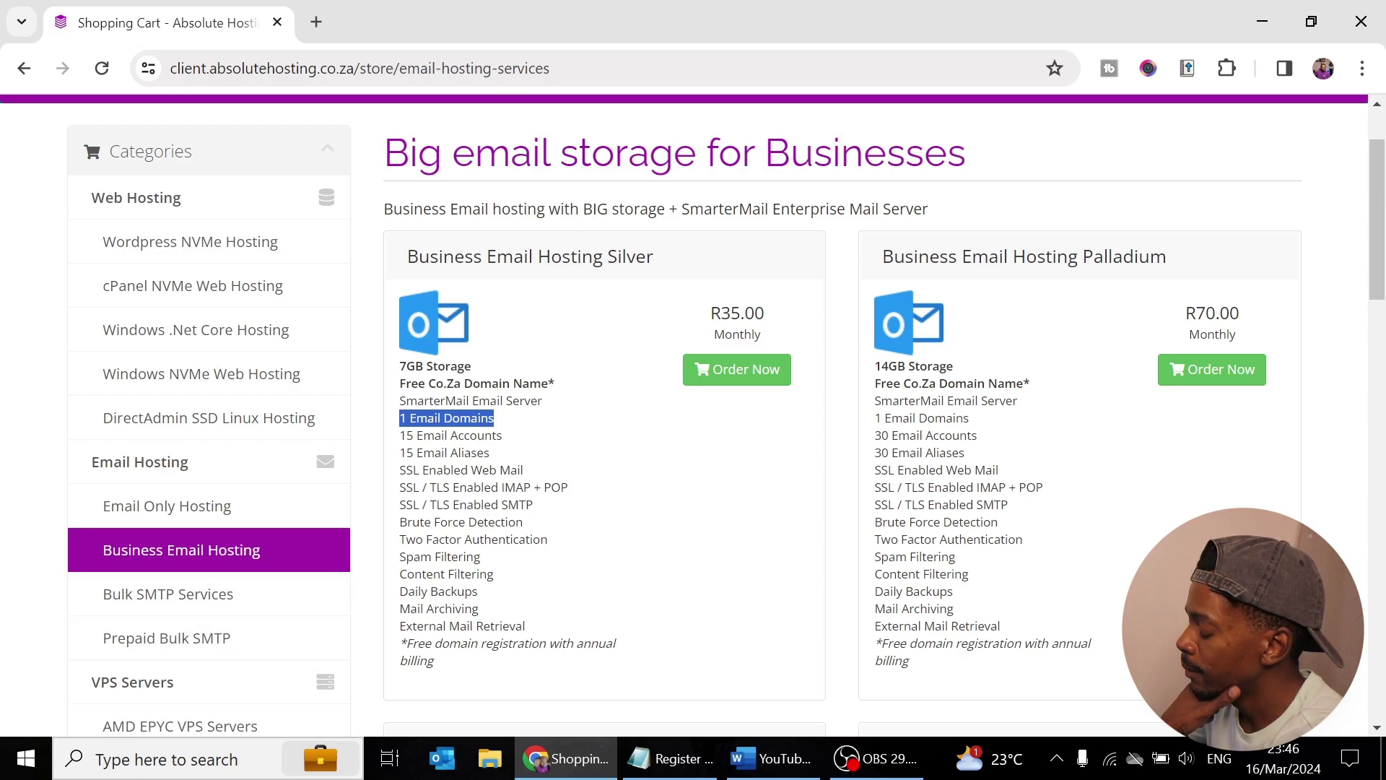
drag(406, 435, 549, 444)
click(497, 456)
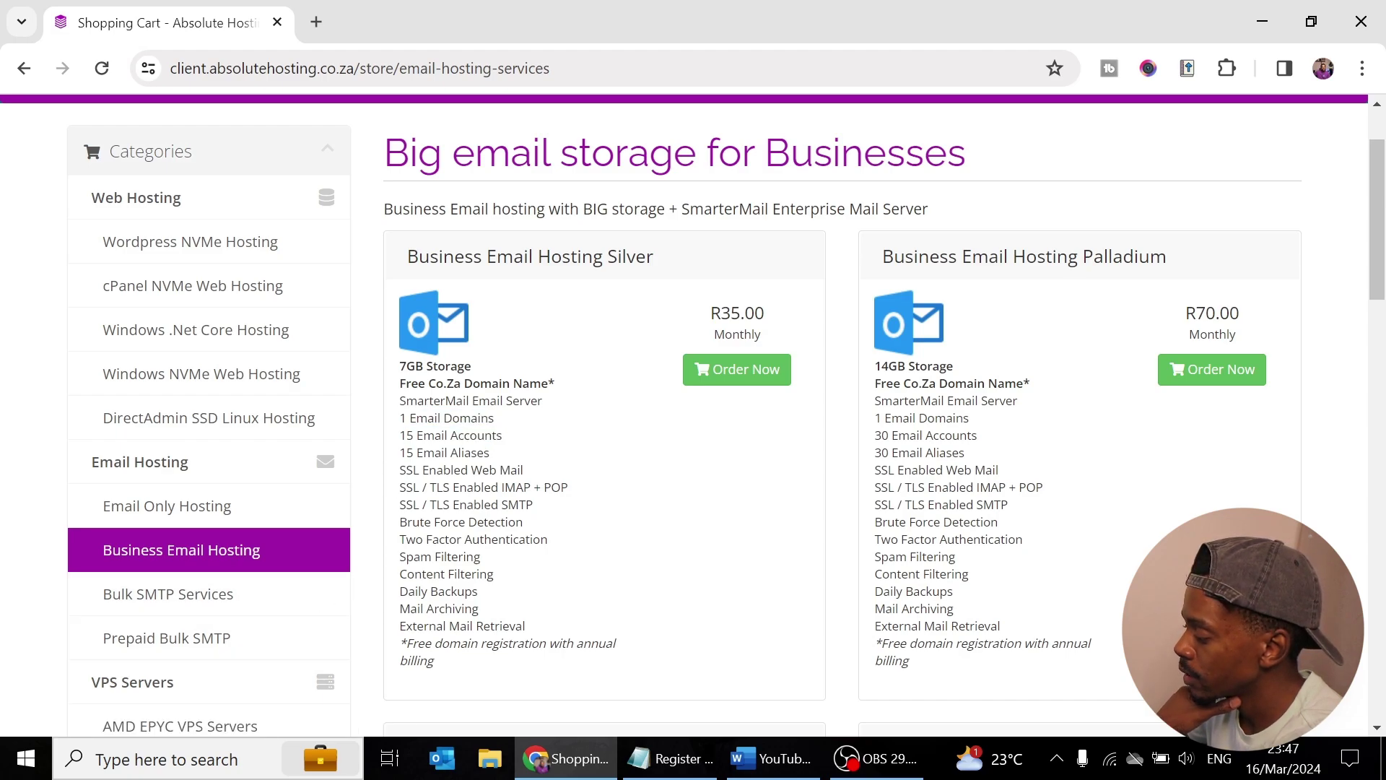
drag(407, 453, 504, 459)
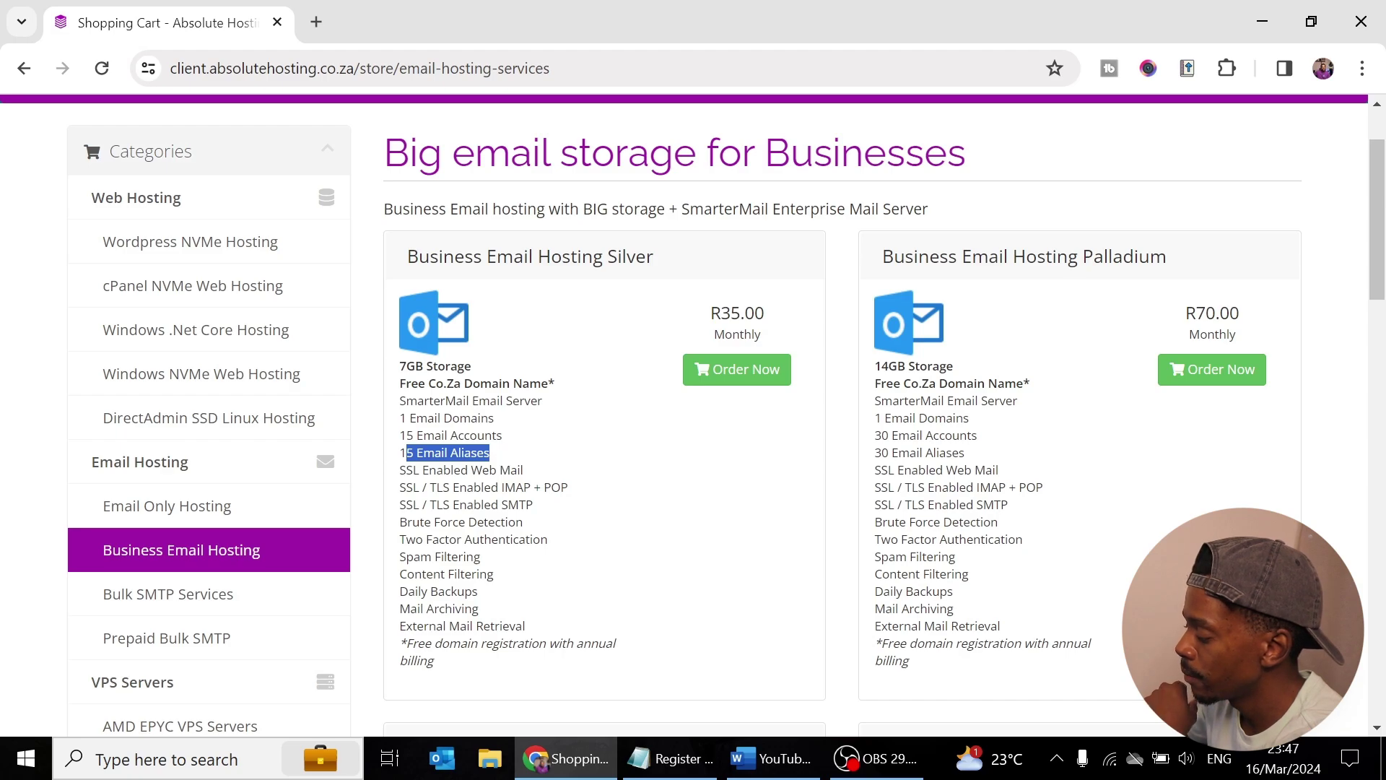
drag(399, 469, 499, 488)
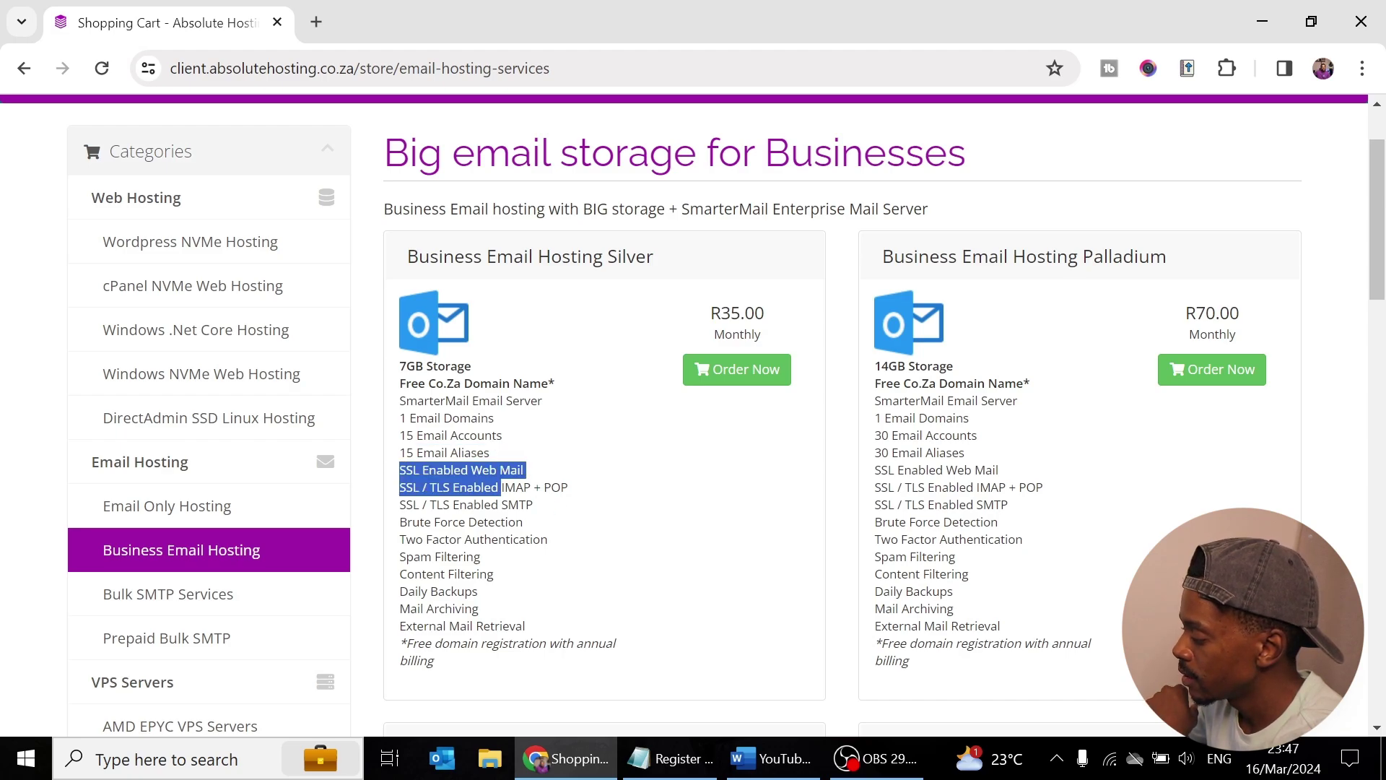
click(545, 517)
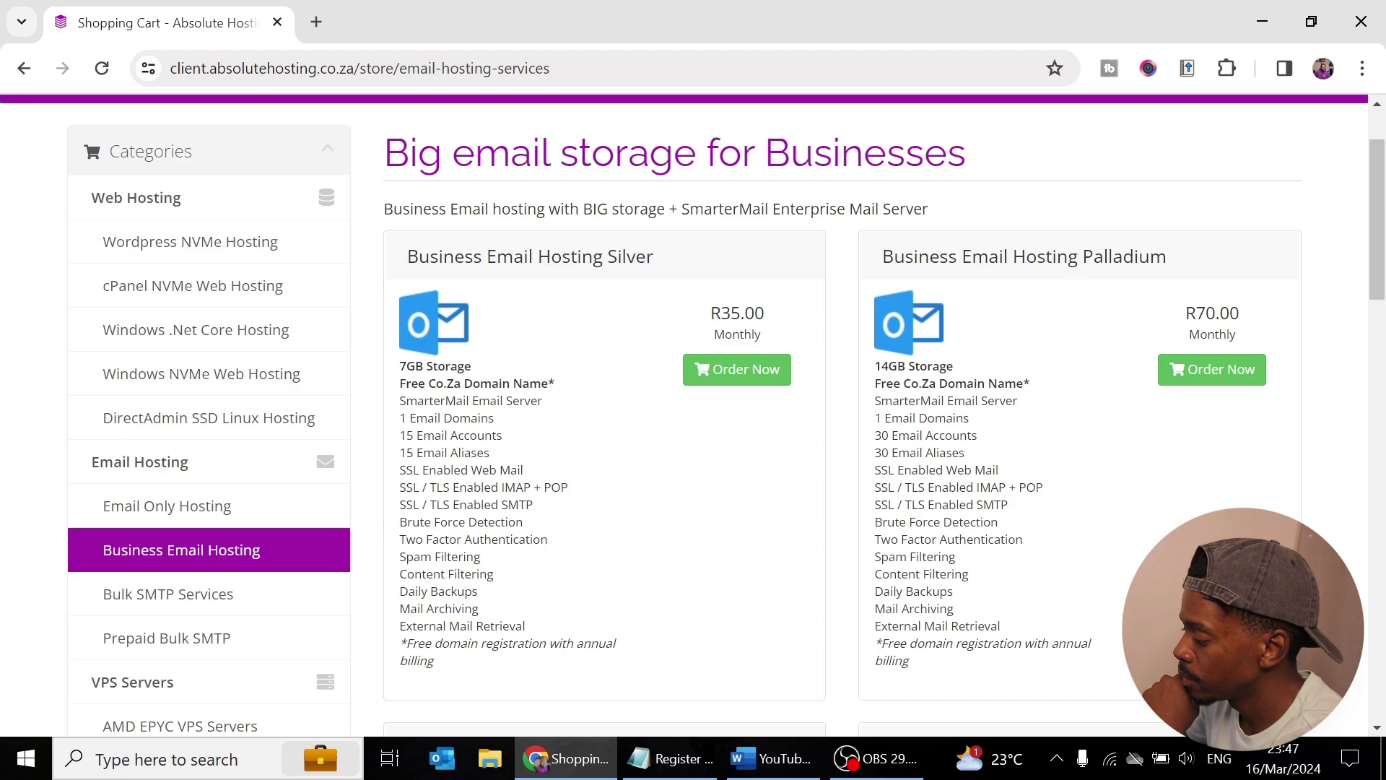
drag(431, 540, 570, 550)
click(568, 611)
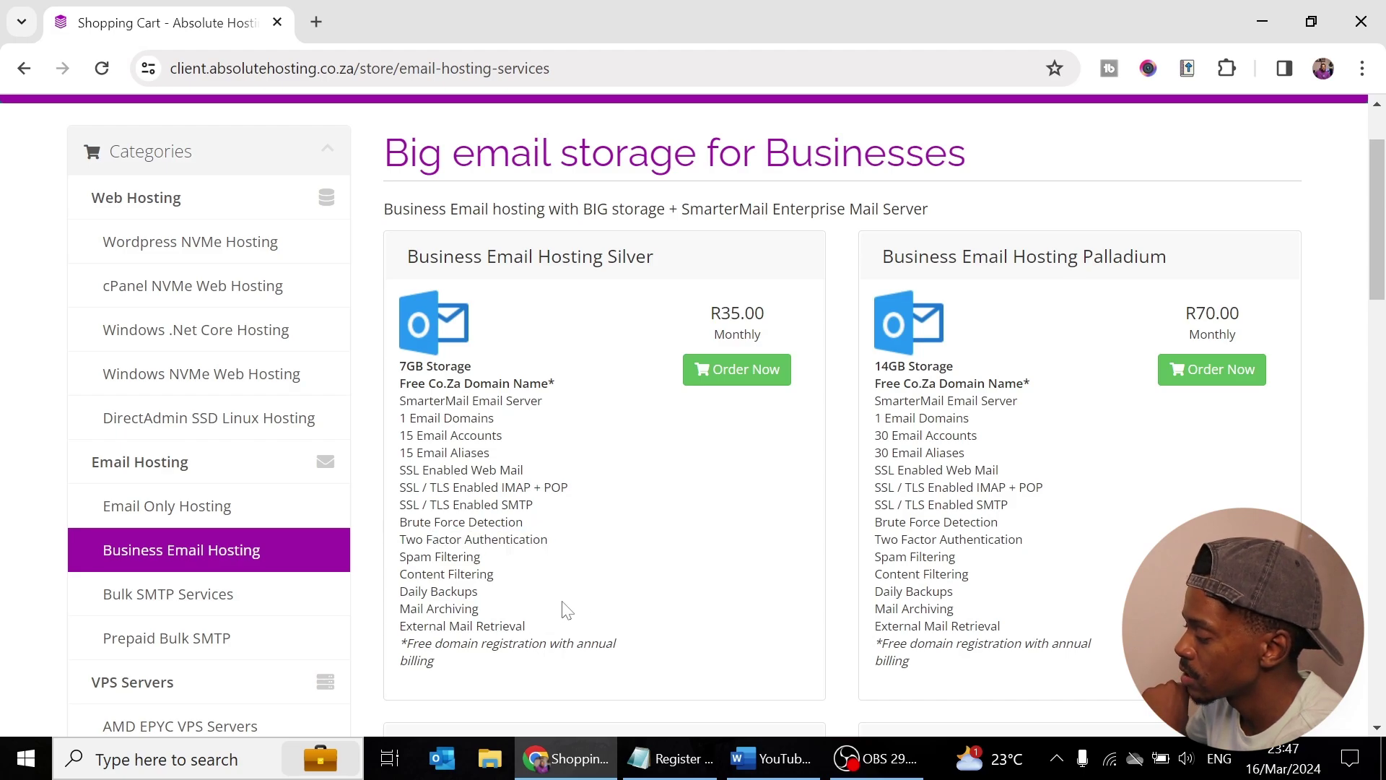
- Compare against Palladium's 14GB storage, then order Business Email Hosting Silver
scroll(588, 574, up, 2)
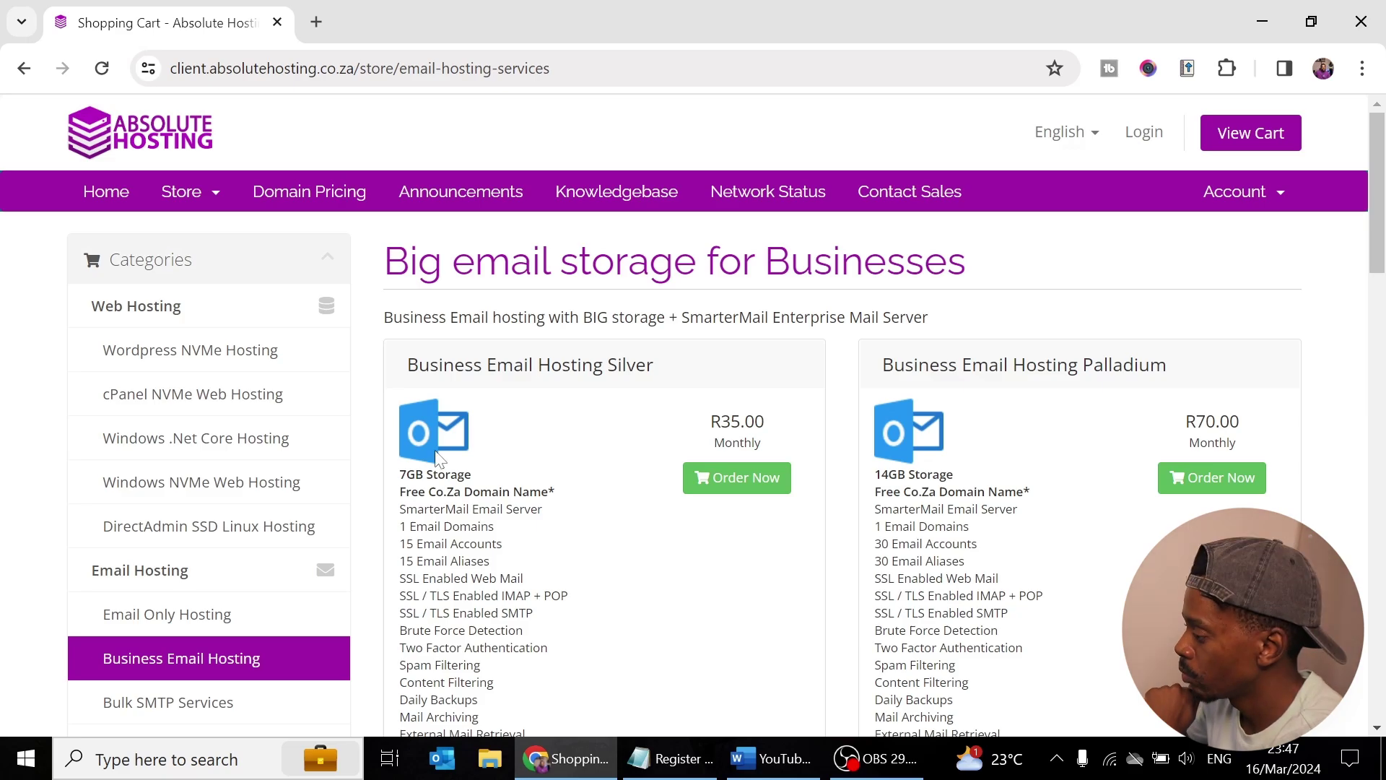
scroll(442, 459, down, 7)
scroll(441, 459, up, 7)
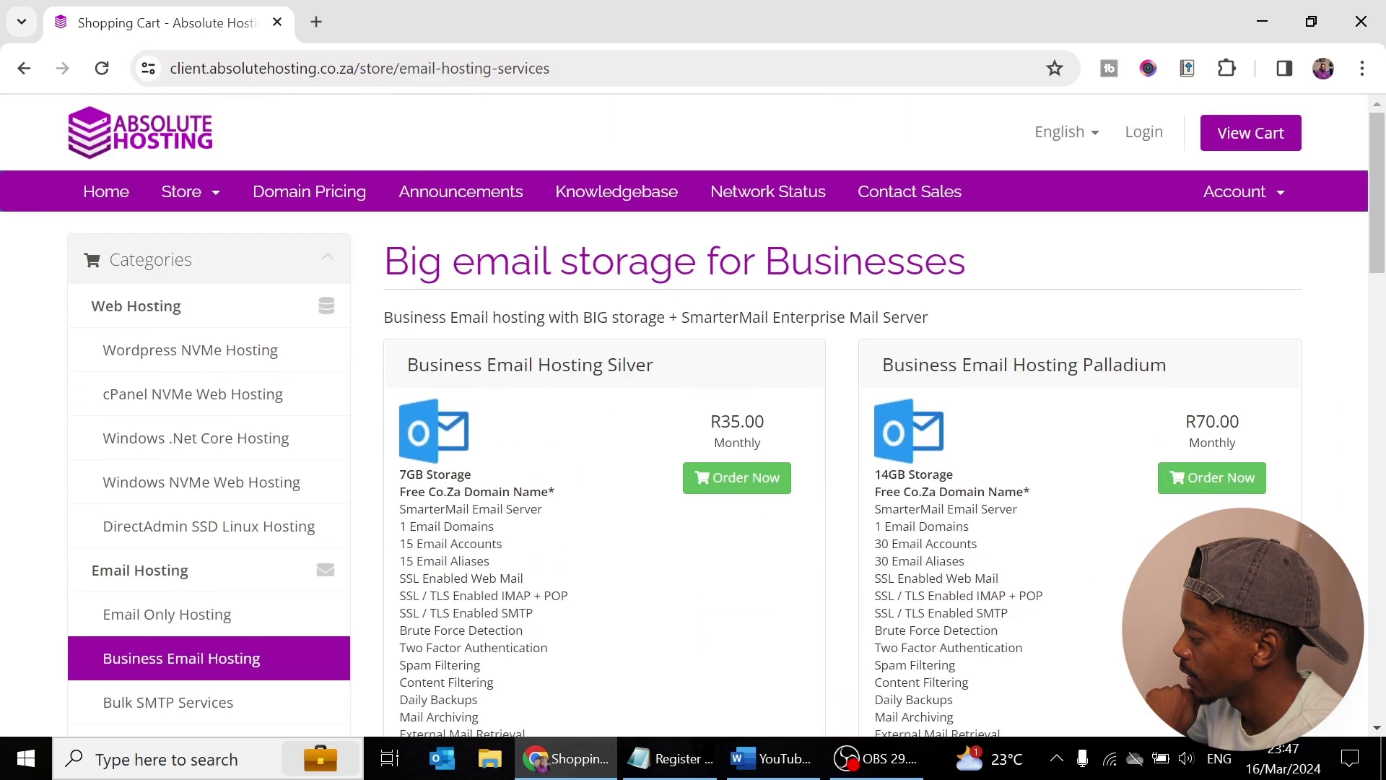
scroll(625, 452, down, 2)
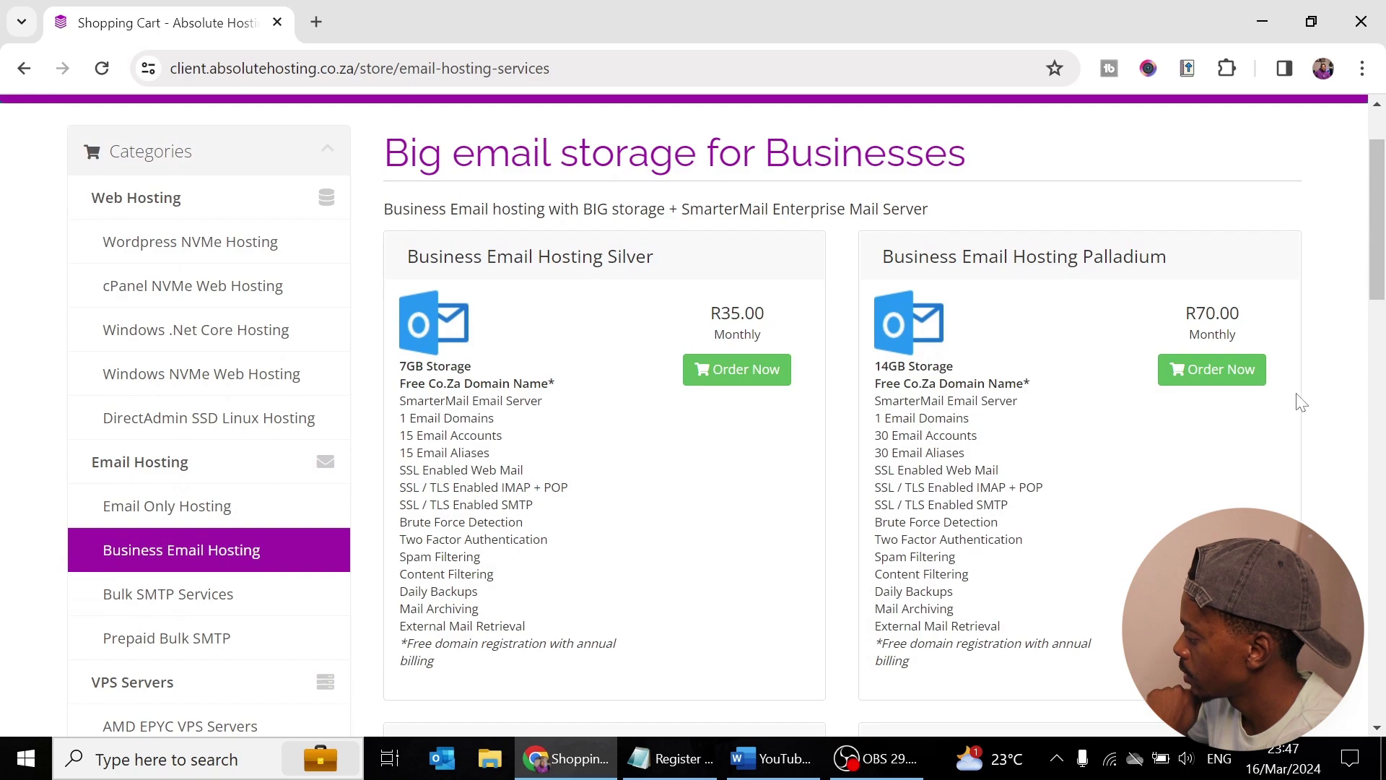
scroll(1303, 408, down, 2)
drag(908, 258, 893, 275)
scroll(894, 275, up, 3)
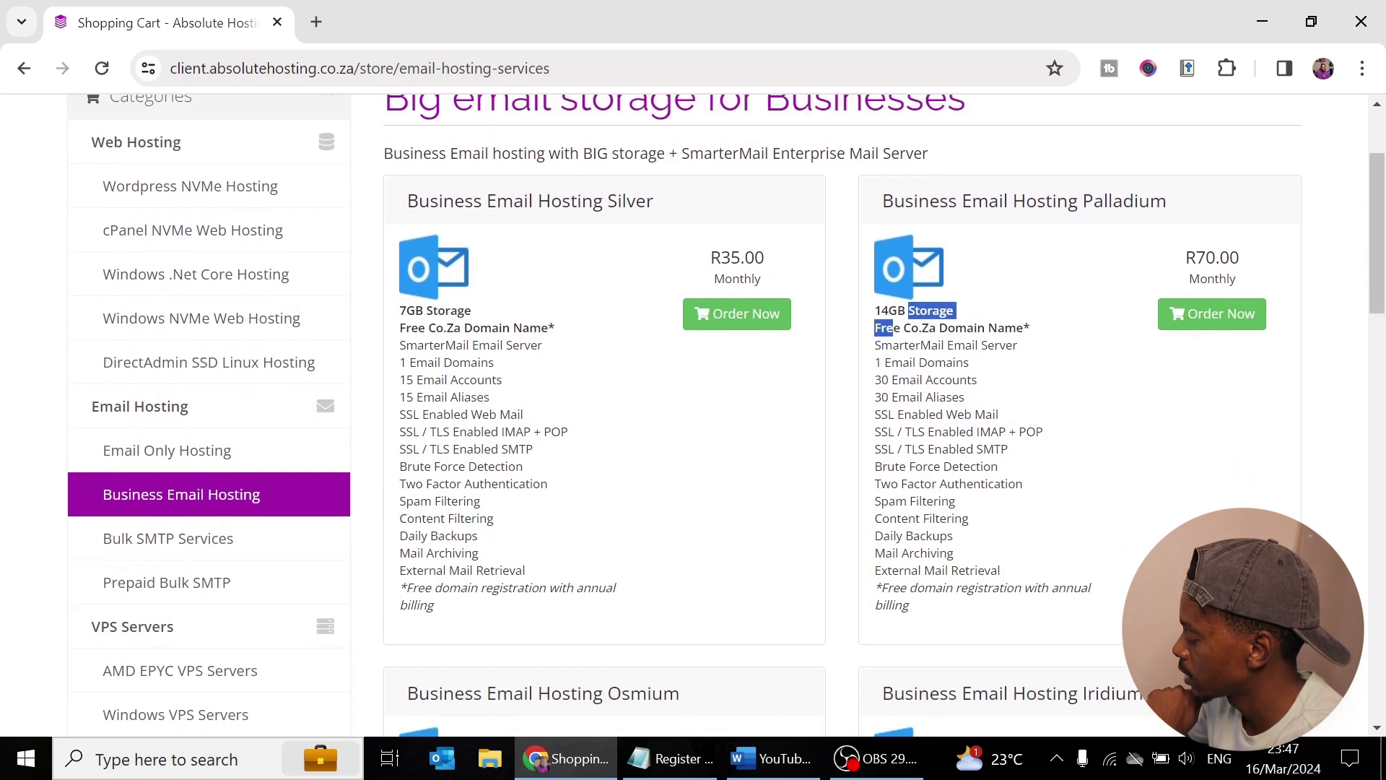
drag(427, 475, 431, 474)
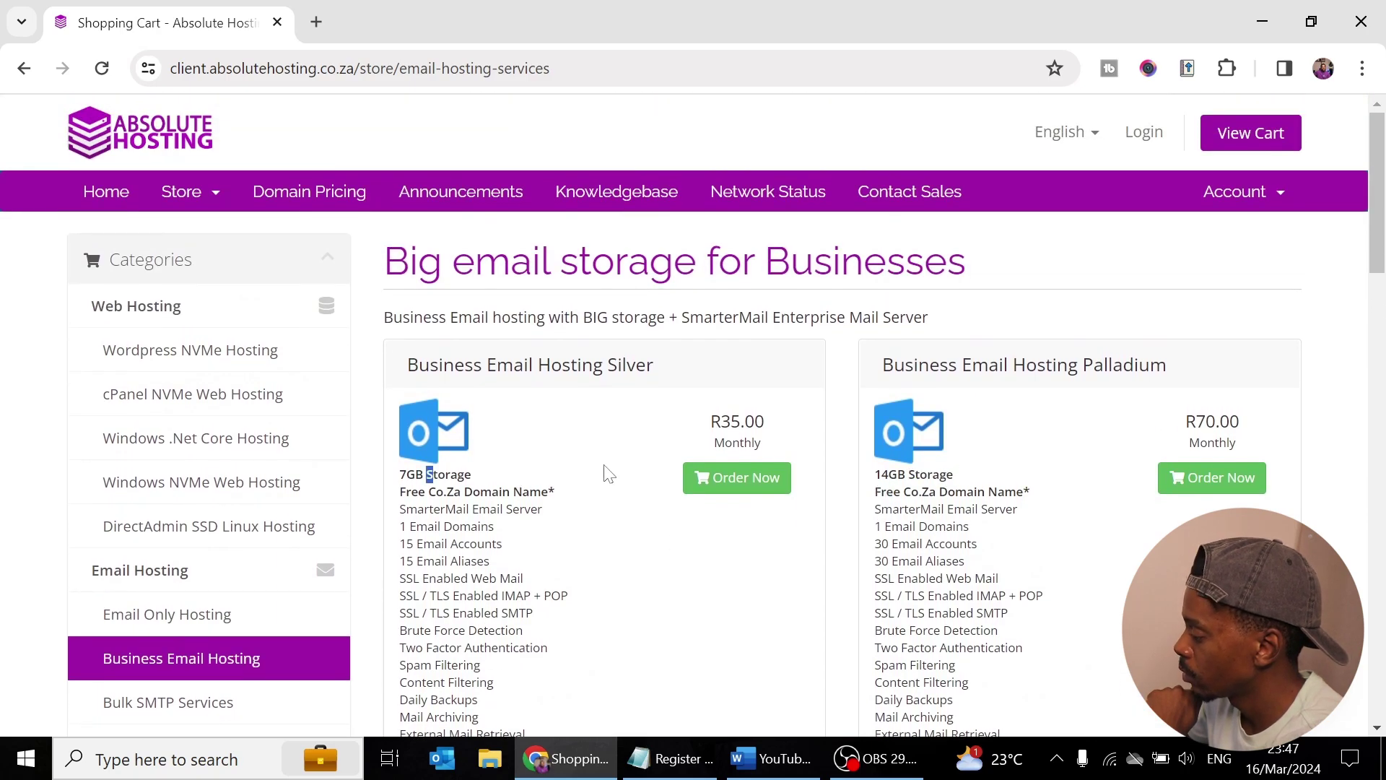
click(751, 485)
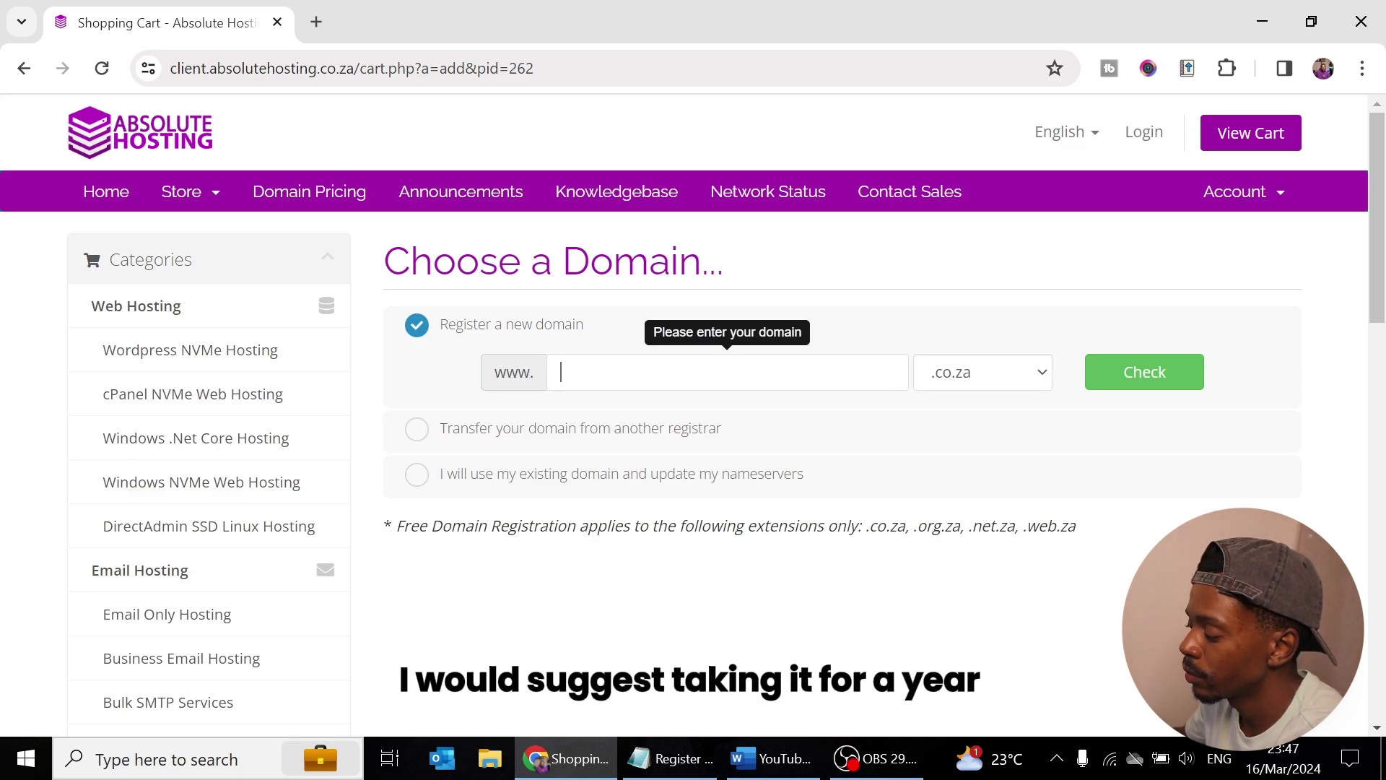
- Enter bluefences as the new domain to register, keeping the .co.za extension
drag(402, 525, 1047, 526)
click(944, 525)
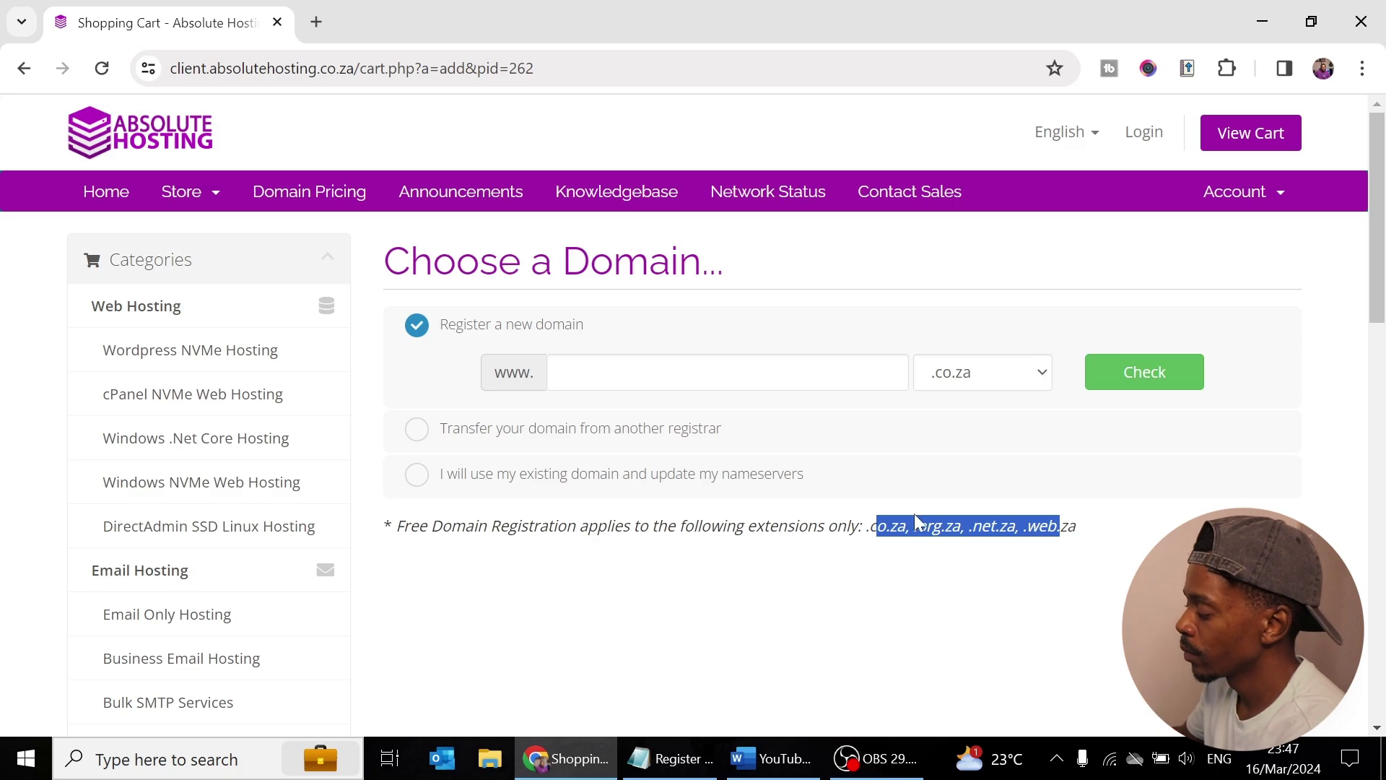
click(830, 551)
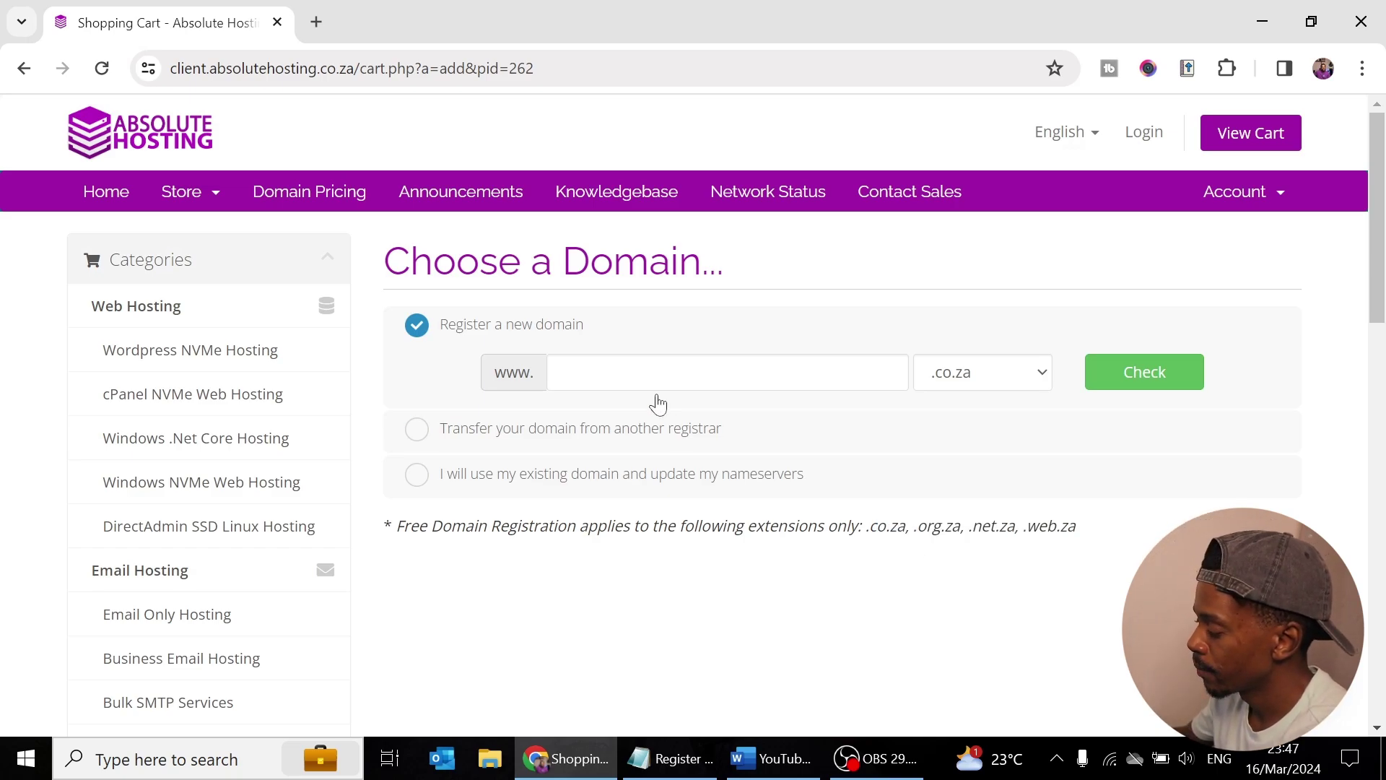
click(657, 383)
mouse_move(705, 776)
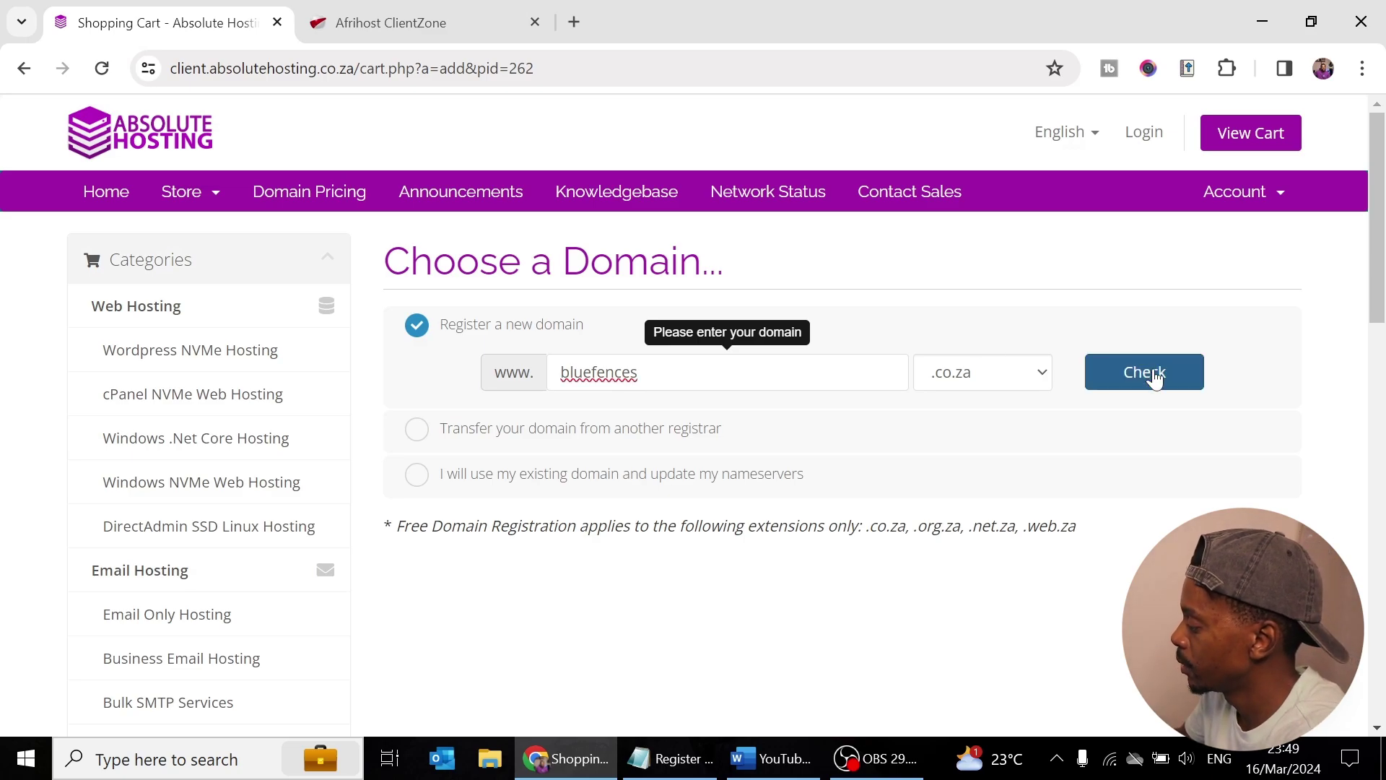
click(1149, 376)
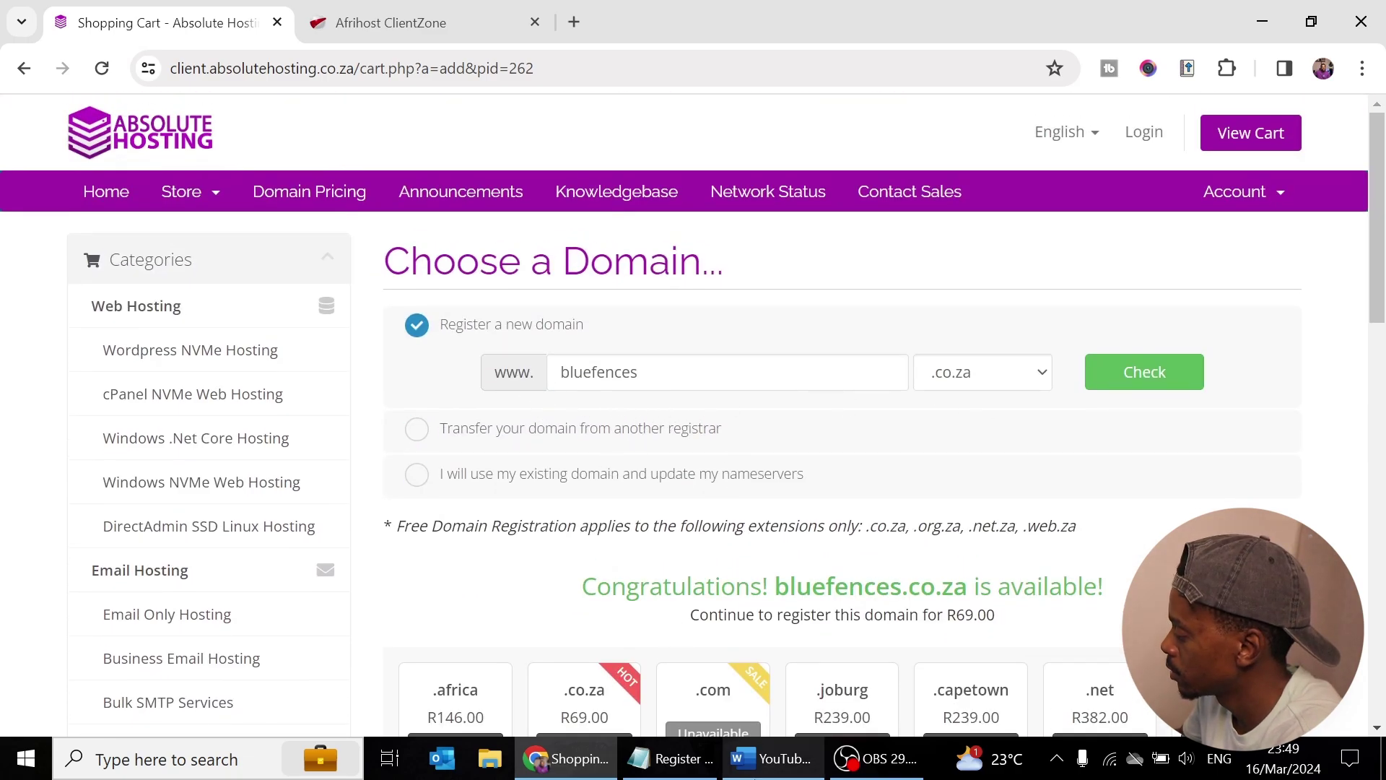
scroll(730, 451, down, 4)
scroll(573, 435, up, 4)
scroll(219, 375, down, 4)
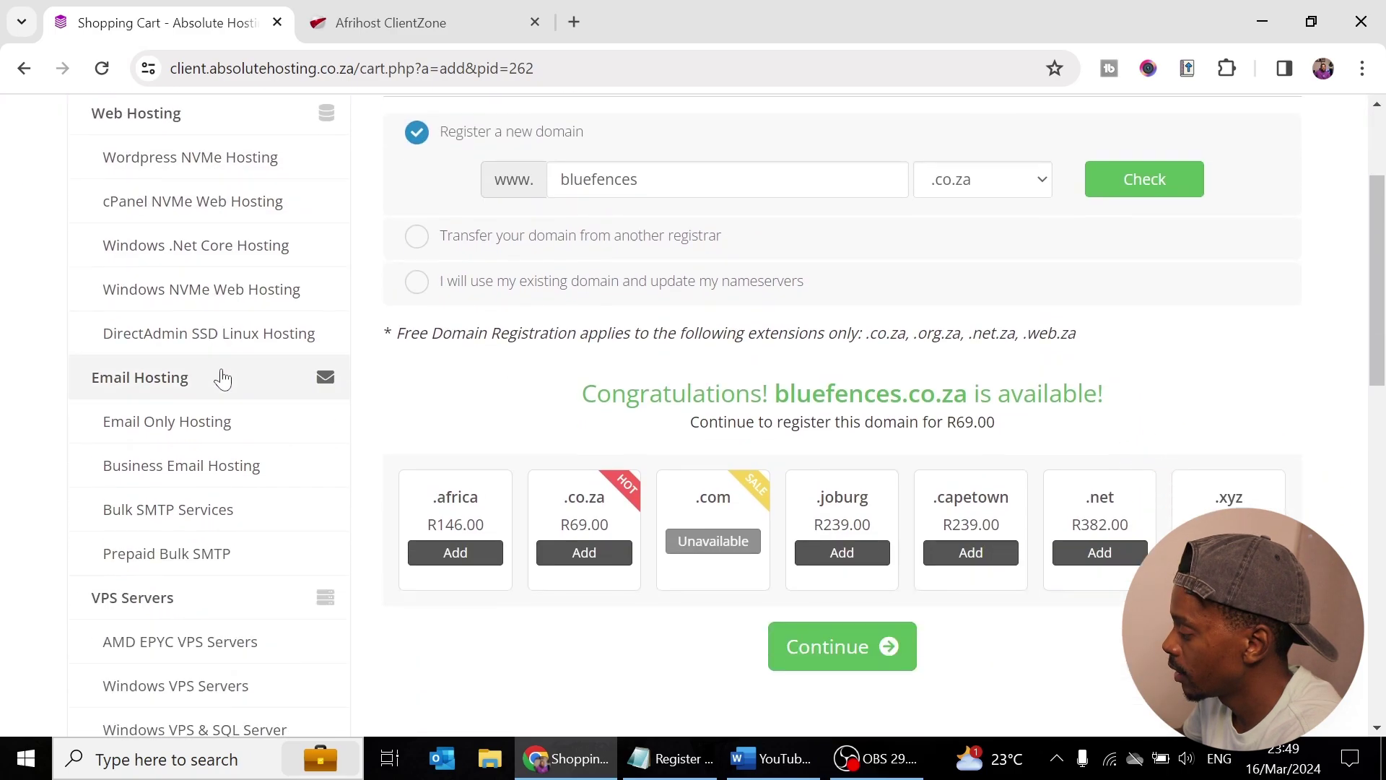
click(866, 540)
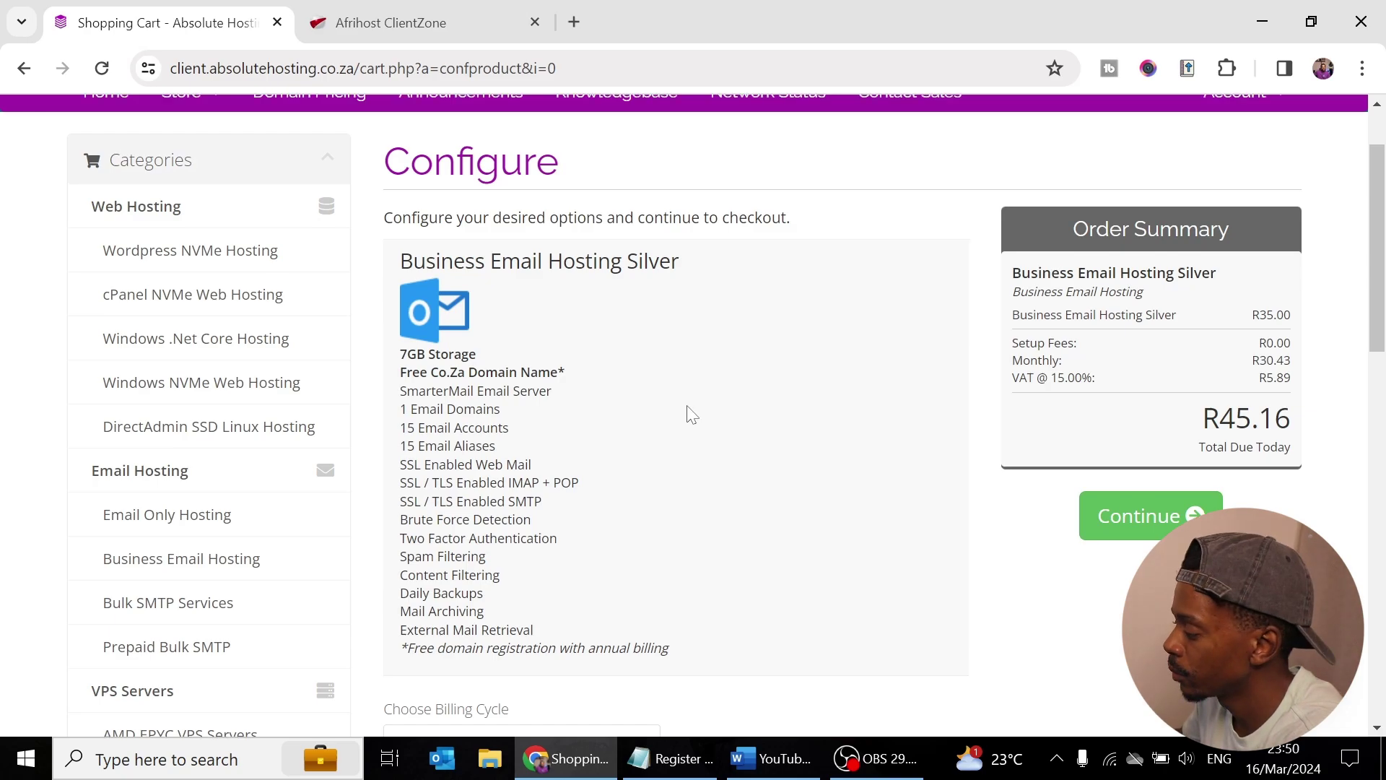
scroll(686, 412, up, 1)
scroll(365, 328, down, 20)
scroll(431, 413, up, 5)
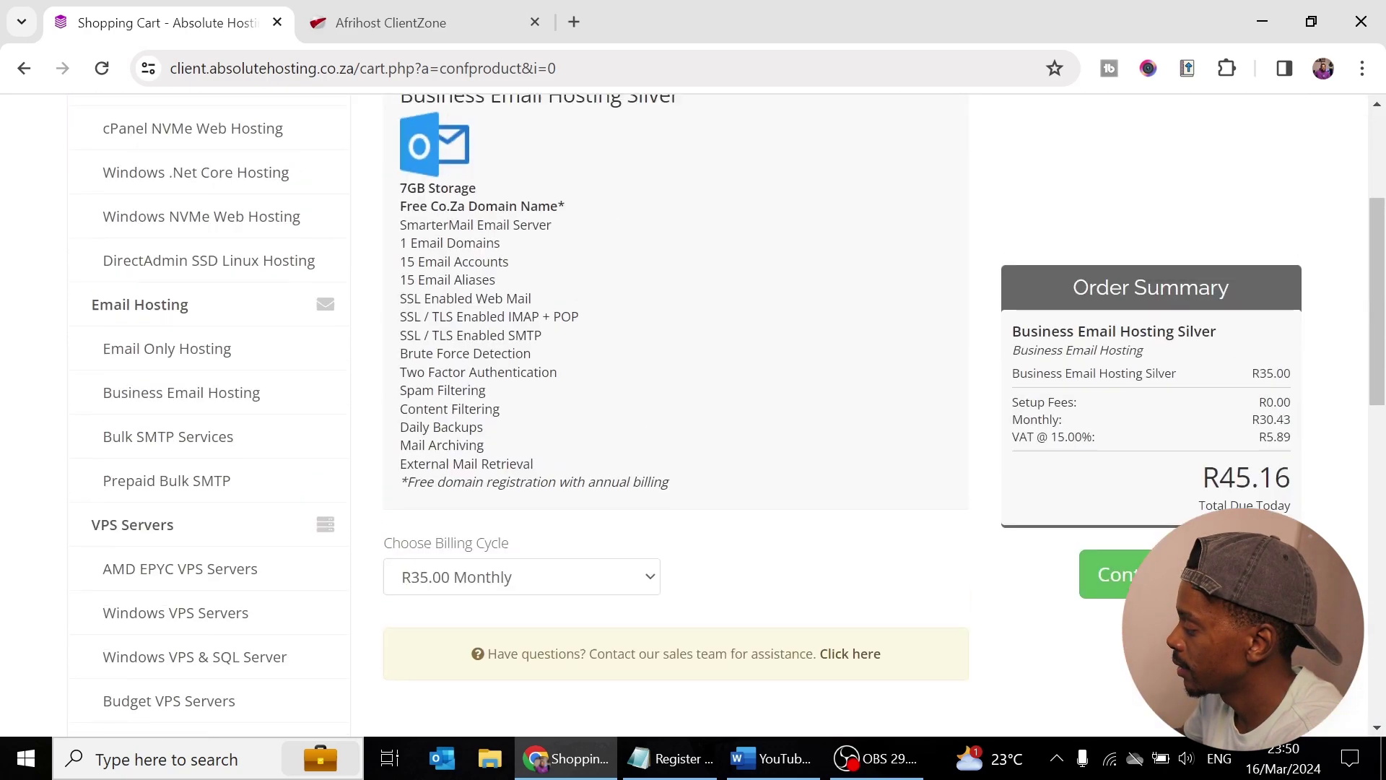
key(alt+Left)
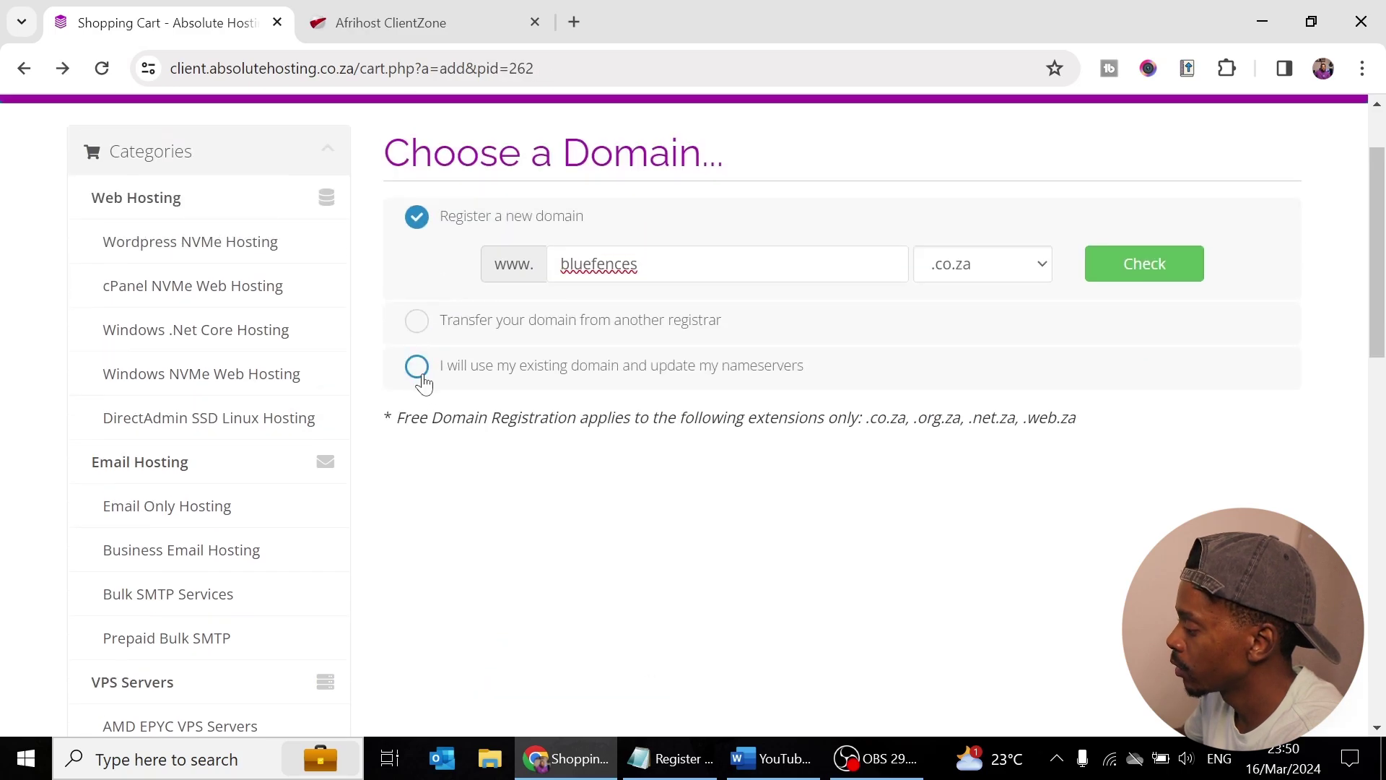
- Switch to an existing domain and attach justlivingpodcast with the co.za extension
click(417, 366)
drag(468, 309, 881, 334)
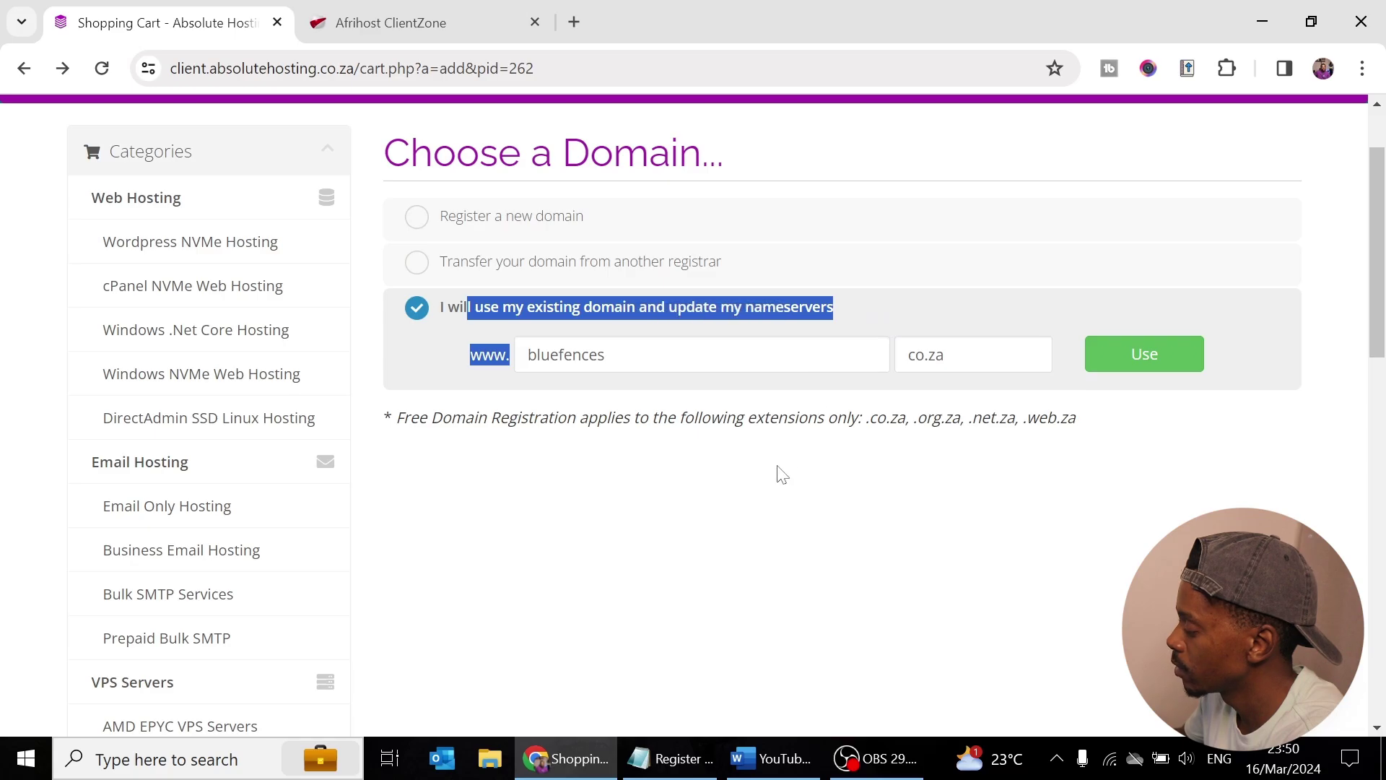
click(606, 354)
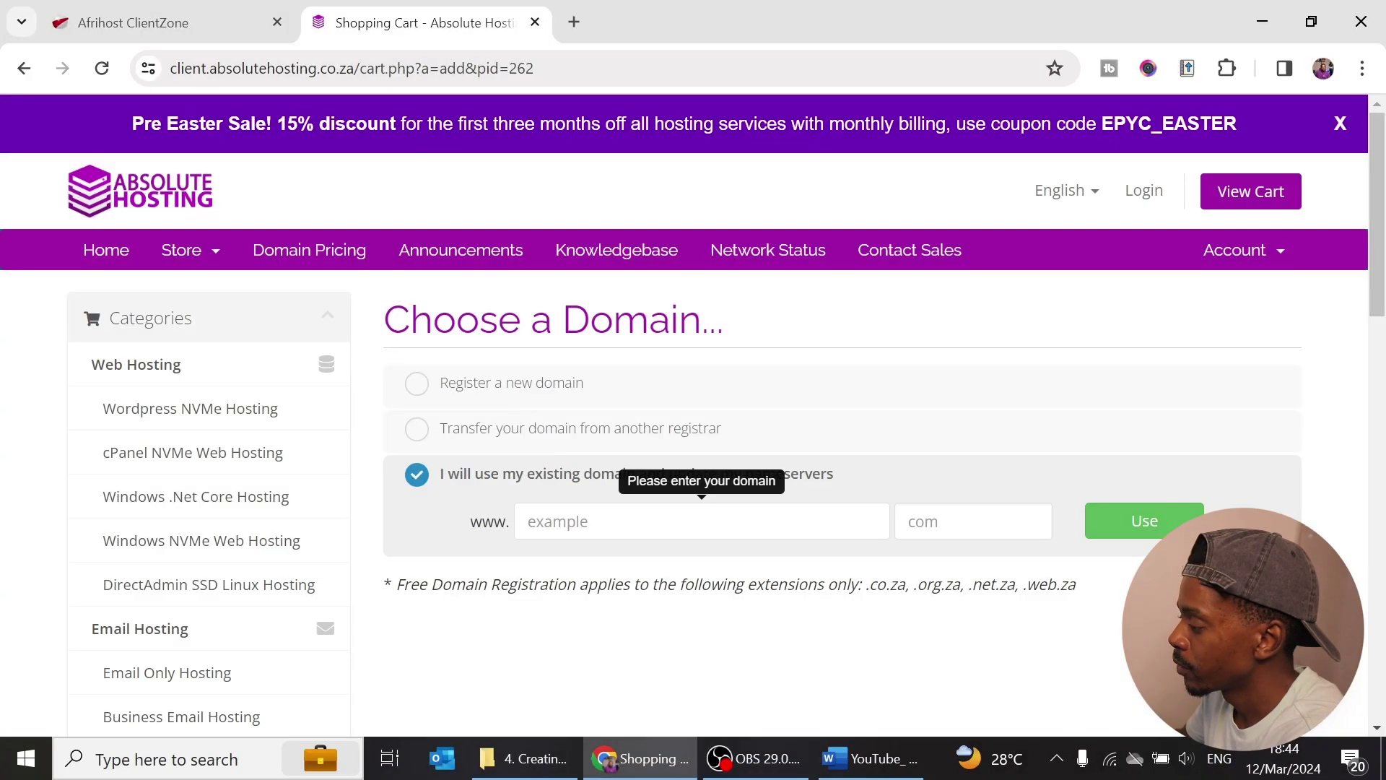
text(www.justlivingpodcast.co.za)
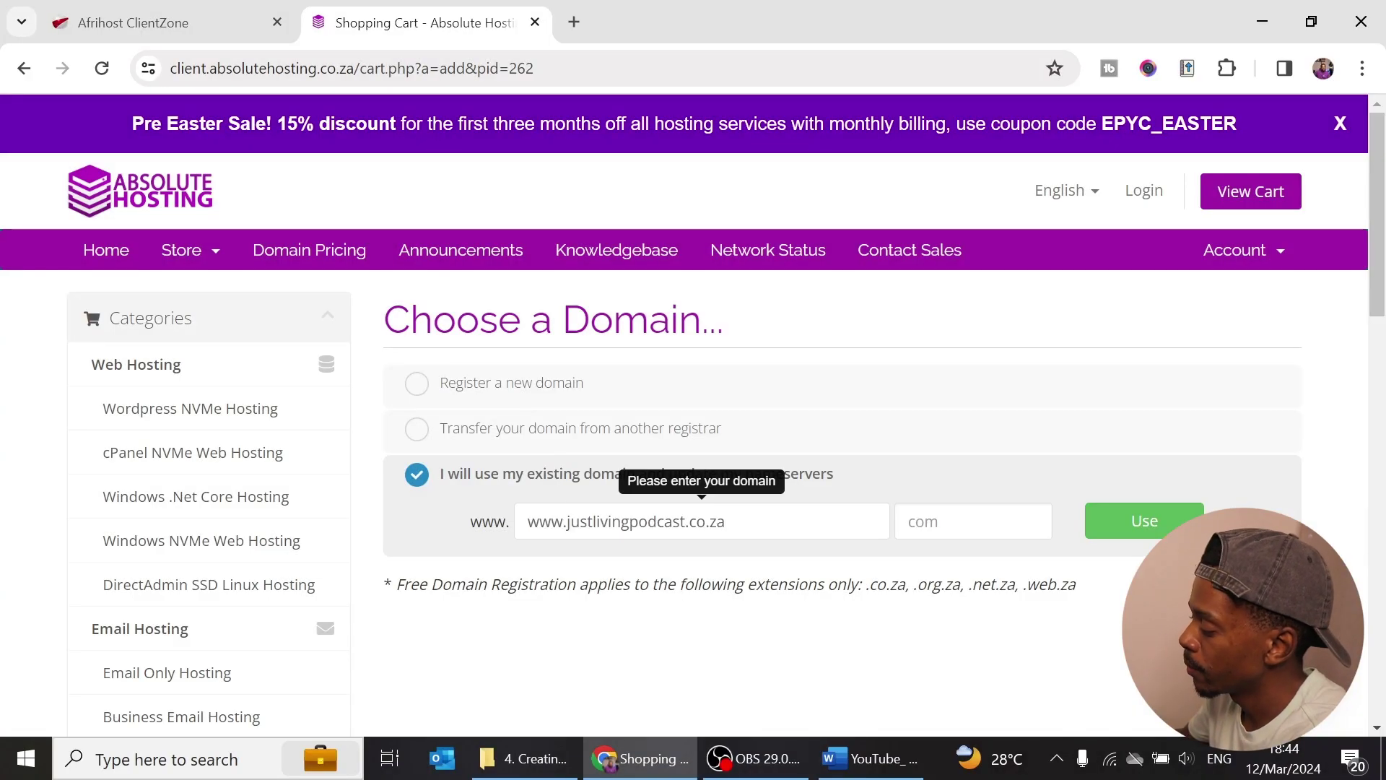
drag(567, 521, 473, 567)
key(BackSpace)
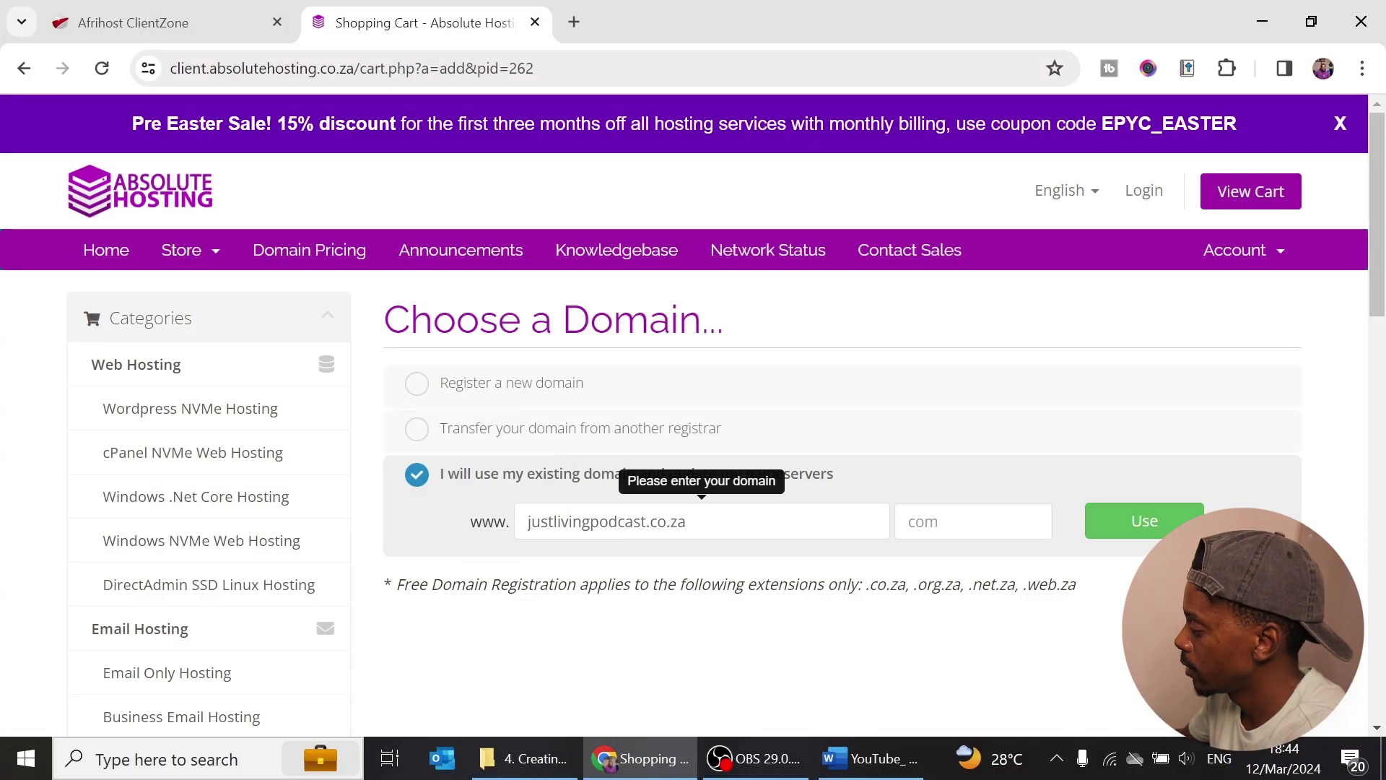
key(BackSpace)
key(BackSpace)
key(BackSpace)
click(909, 521)
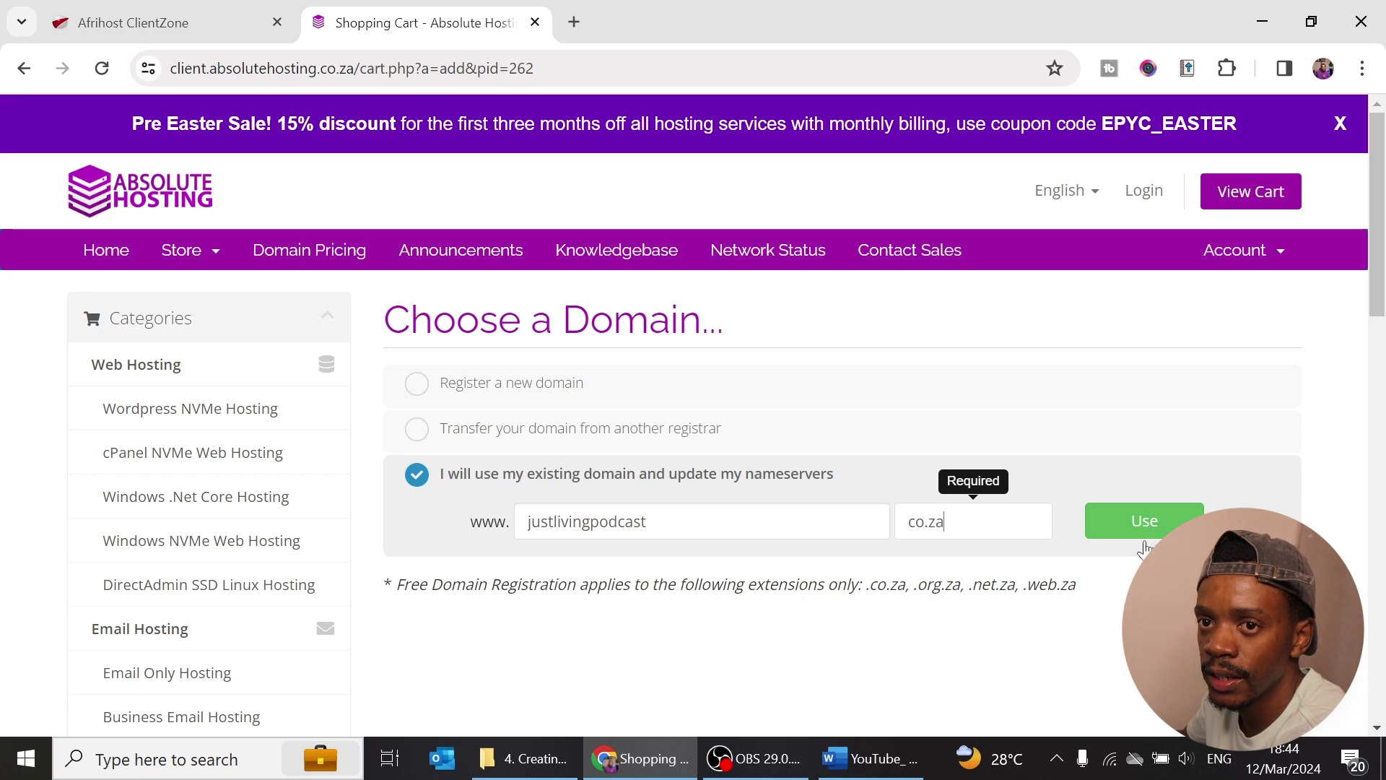
click(1144, 539)
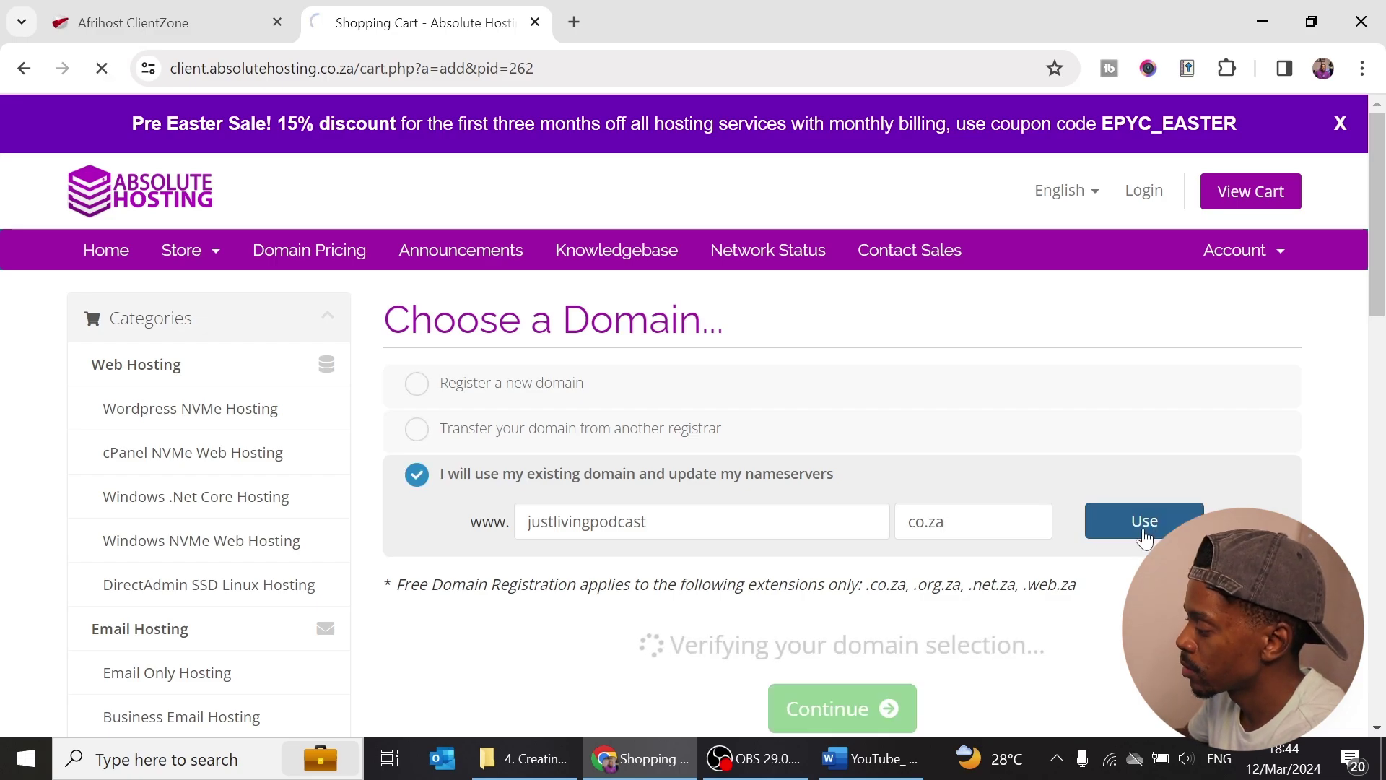
scroll(897, 534, down, 5)
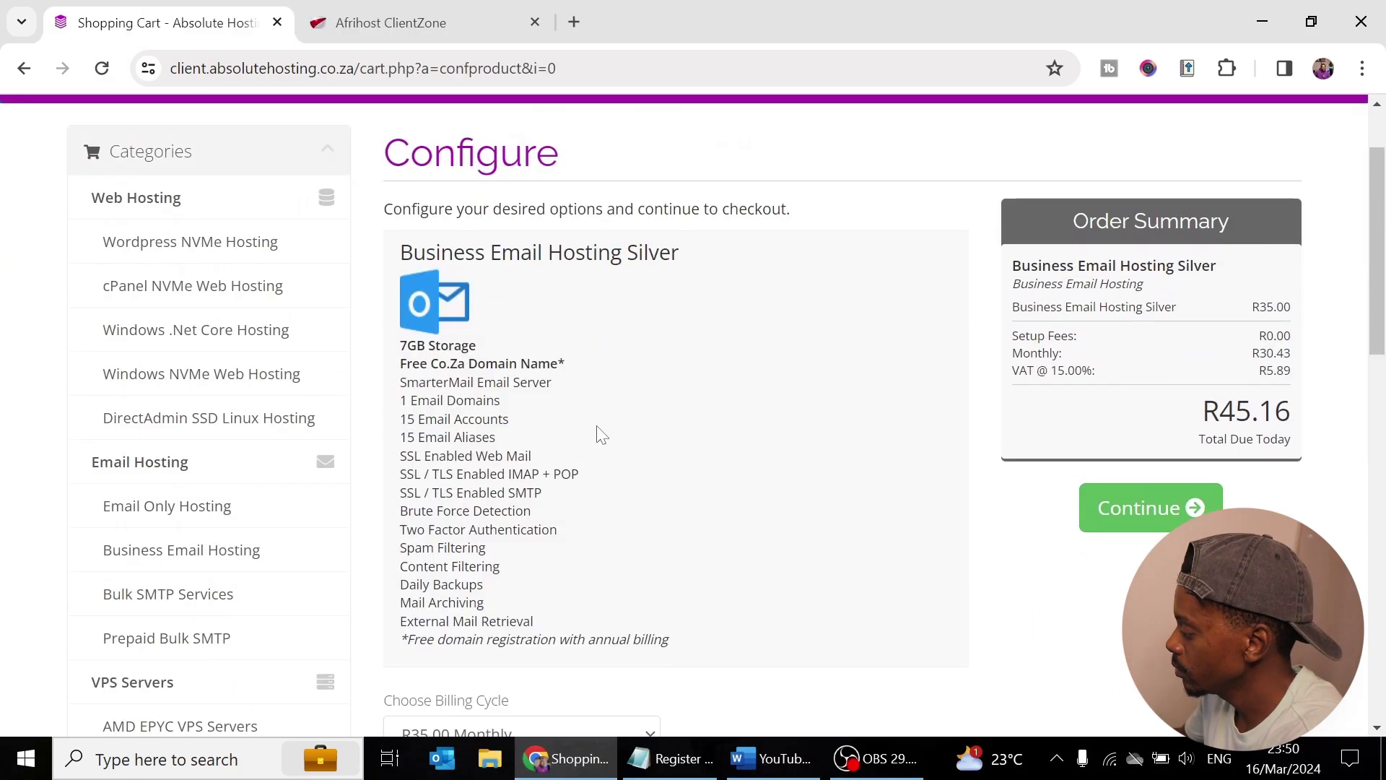
- Change the billing cycle to R420.00 Annually (Free Domain), raising the total due to R429.18
drag(442, 252, 731, 280)
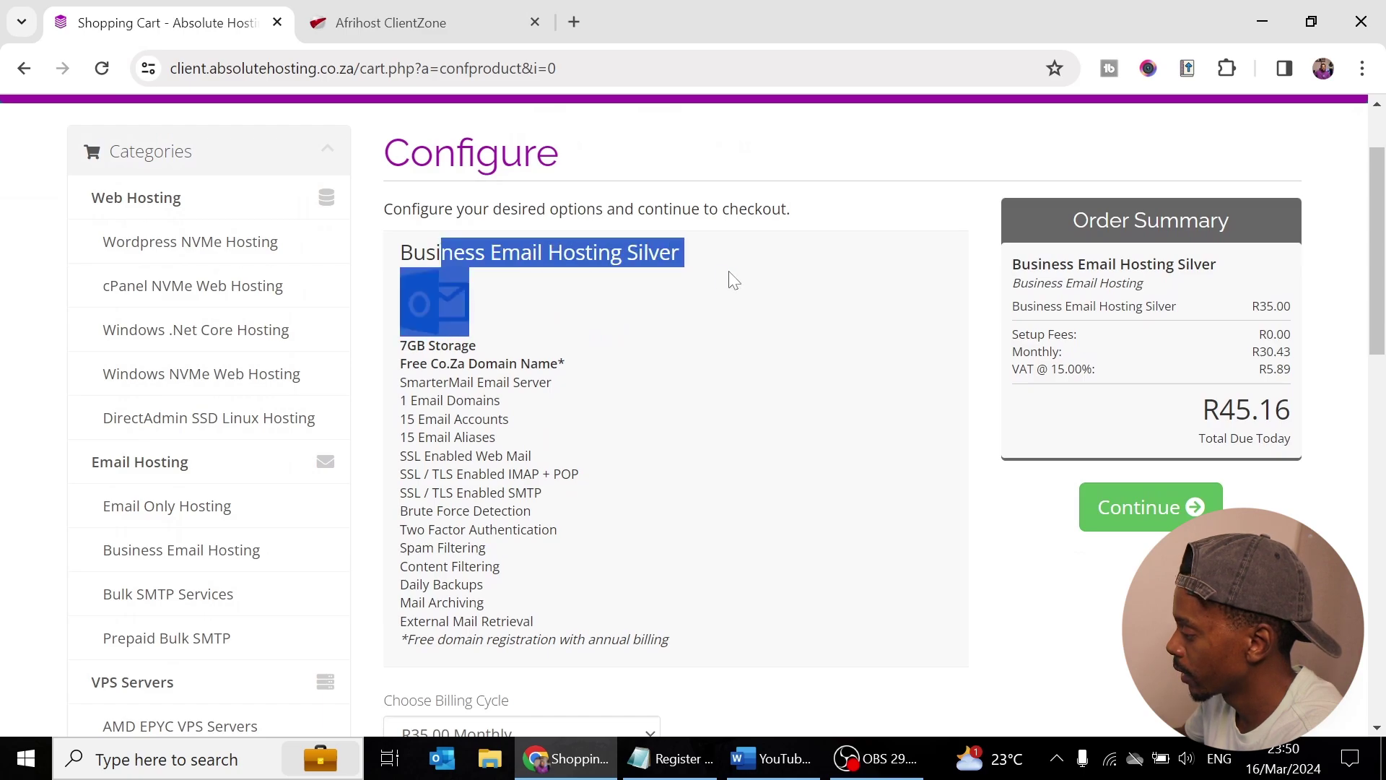
click(696, 358)
scroll(686, 412, down, 3)
scroll(688, 429, up, 2)
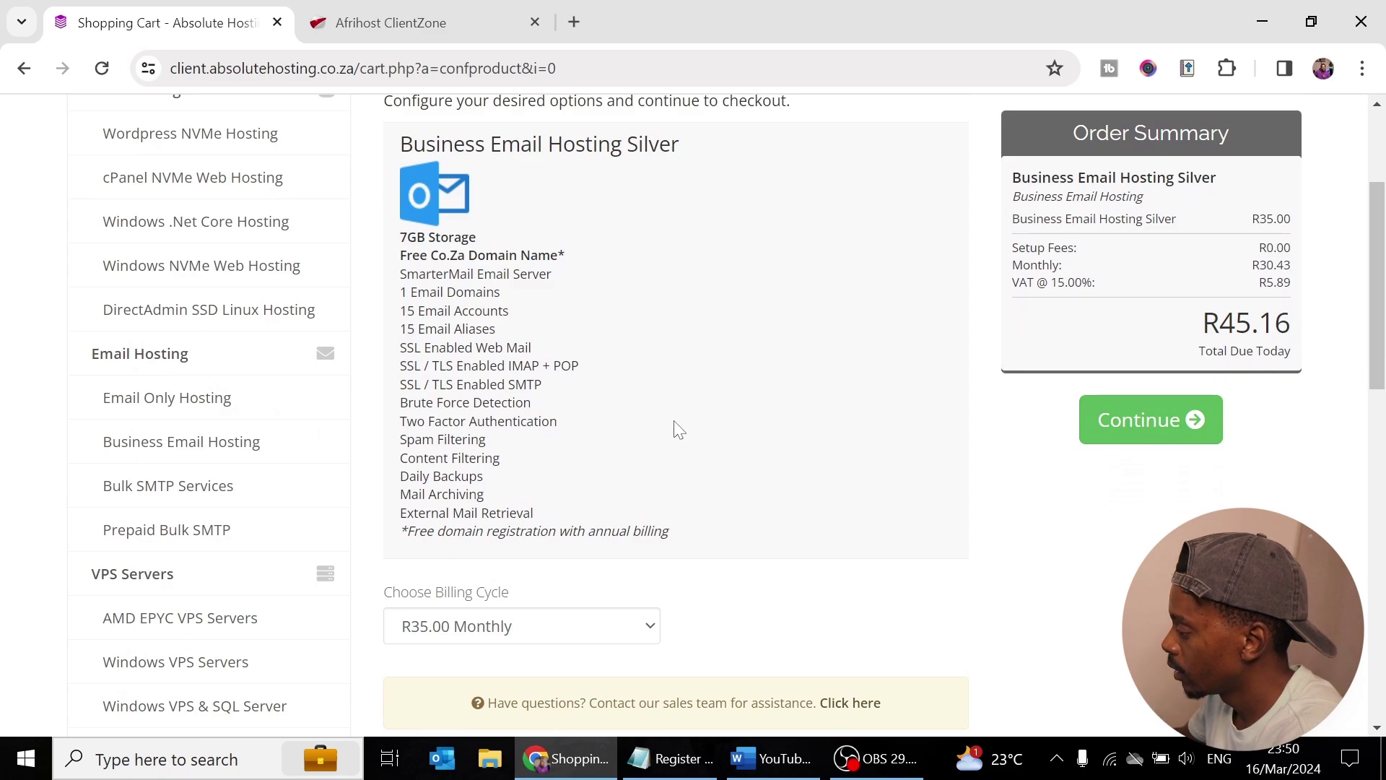
click(555, 636)
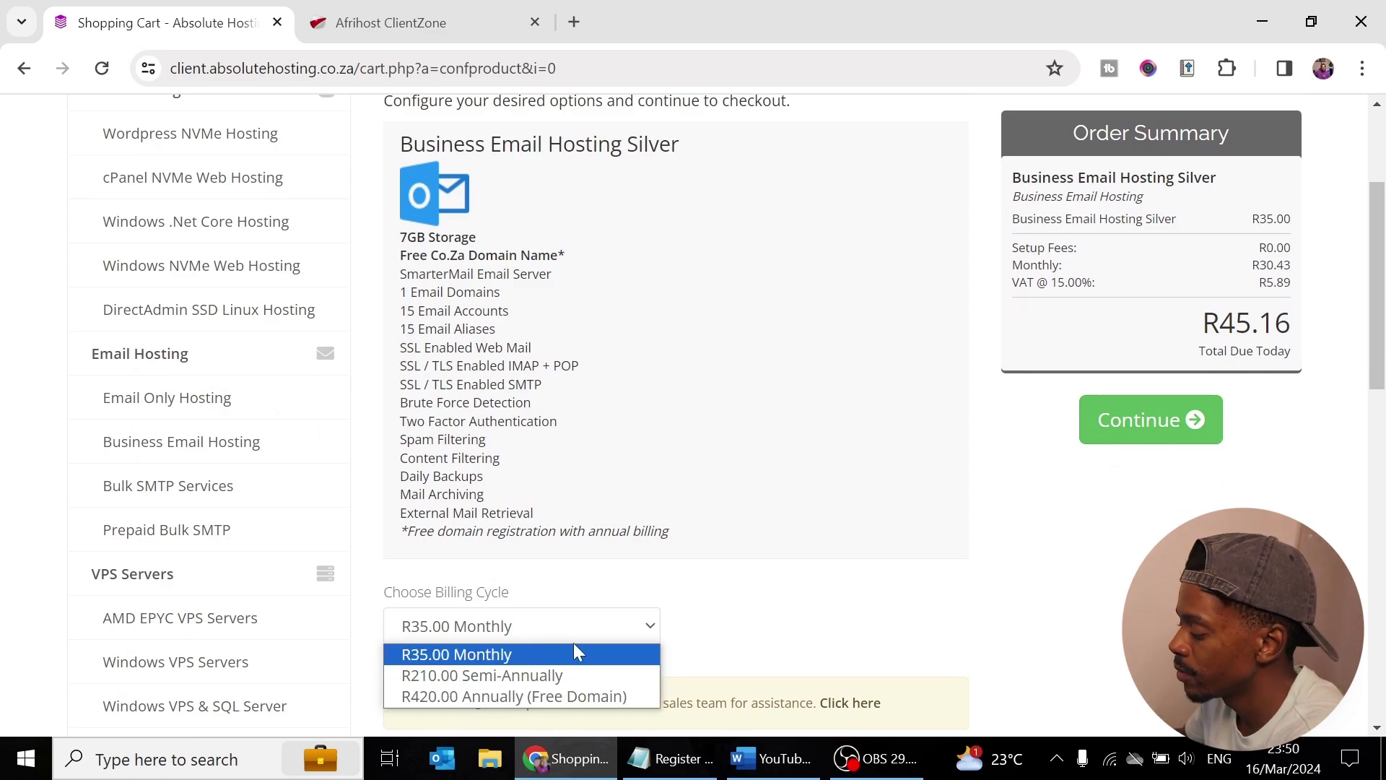
click(535, 697)
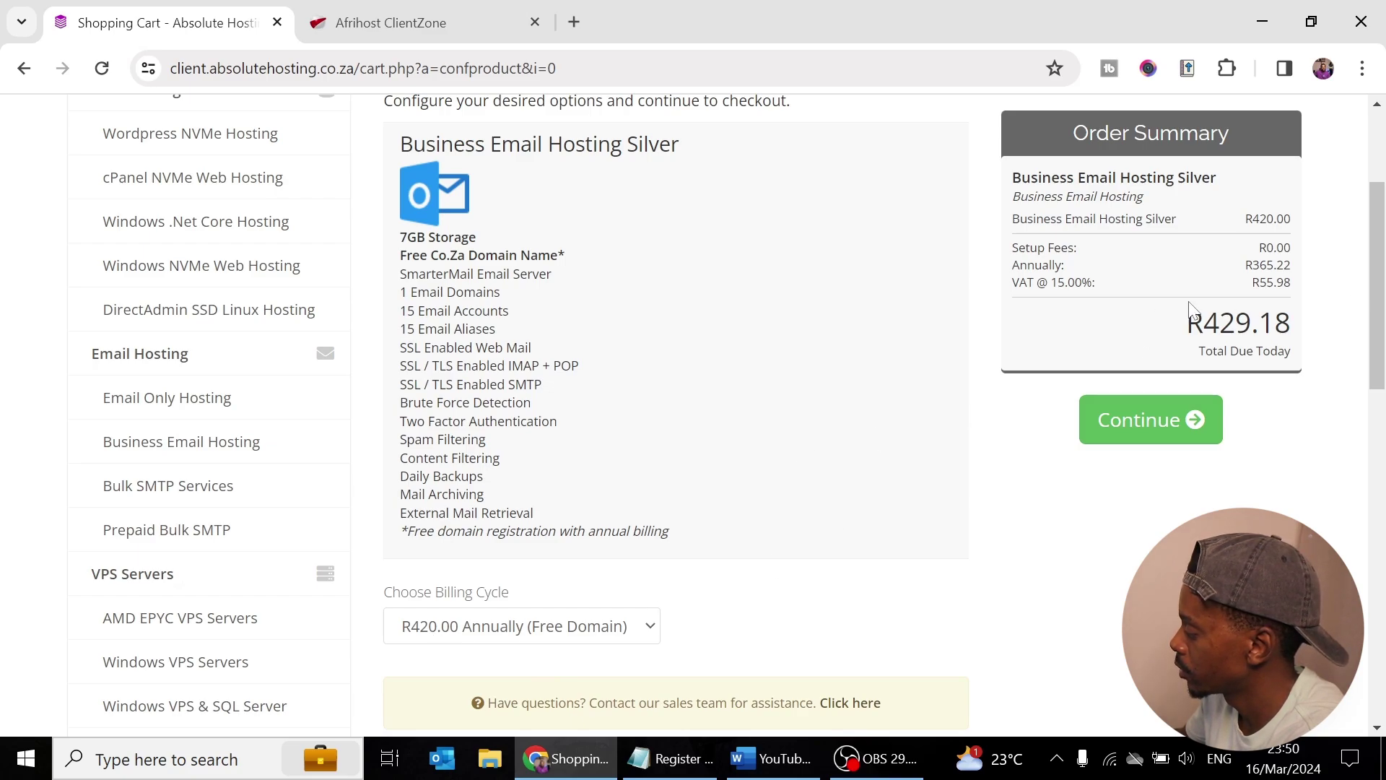
drag(1194, 310, 1320, 330)
- Set the billing cycle back to R35.00 Monthly, total due today R45.16
scroll(340, 235, up, 3)
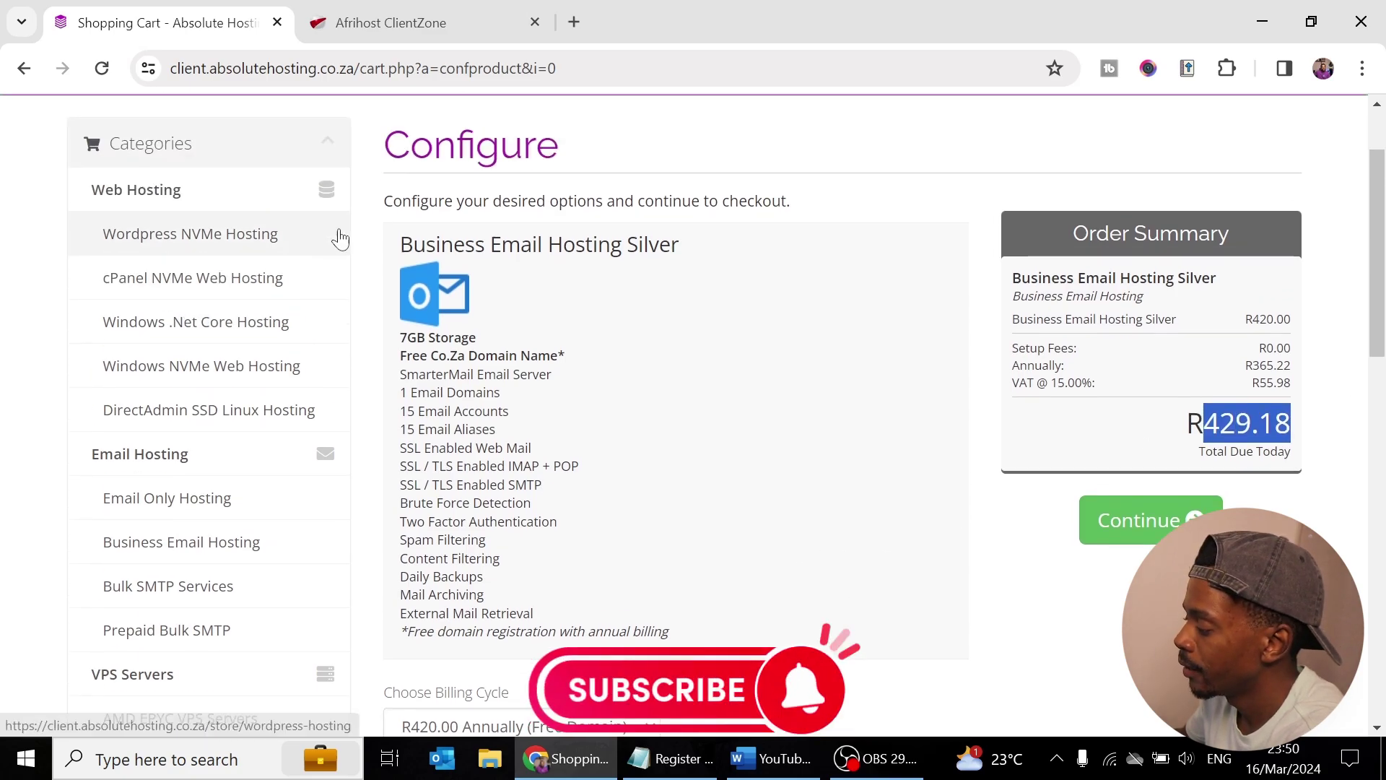
drag(413, 471, 550, 472)
scroll(548, 479, down, 4)
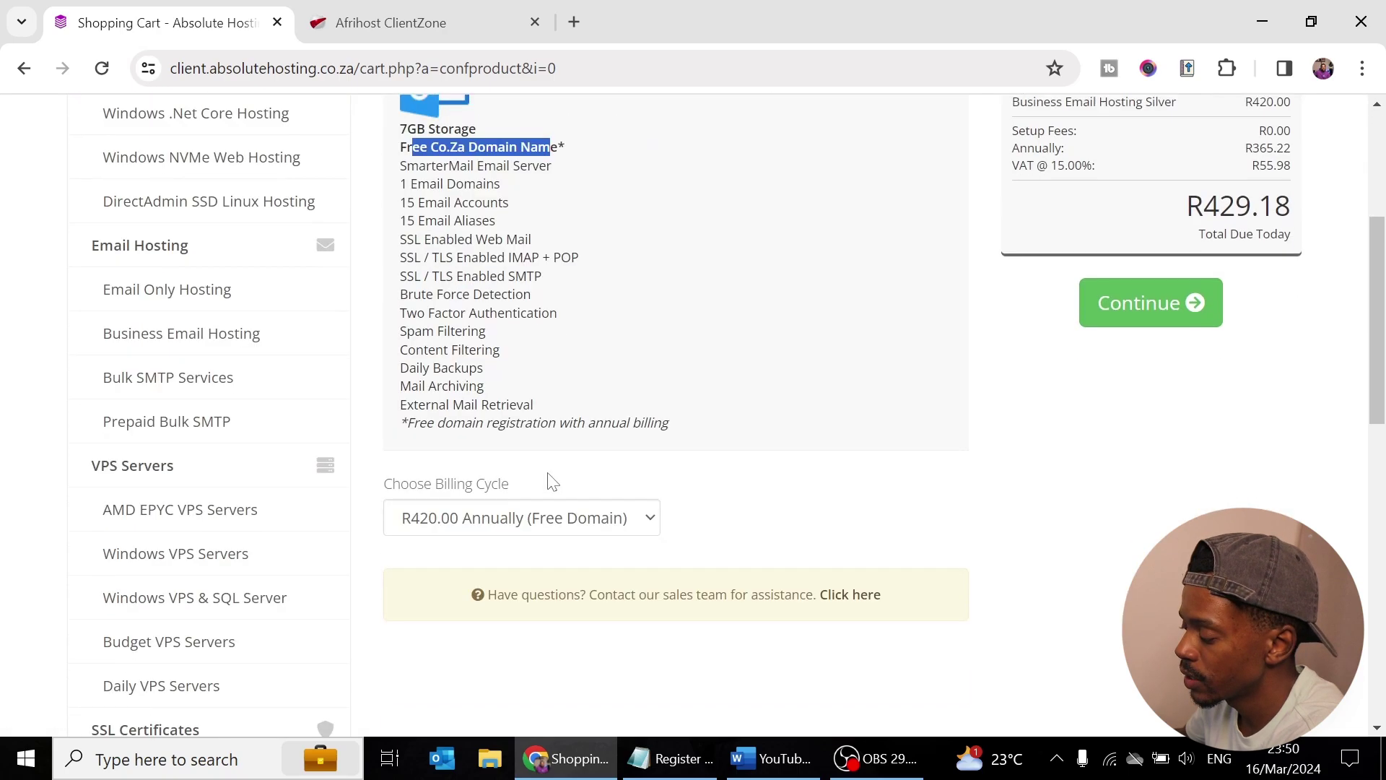
click(532, 517)
click(505, 545)
- Review the configuration and continue toward checkout
scroll(532, 562, up, 2)
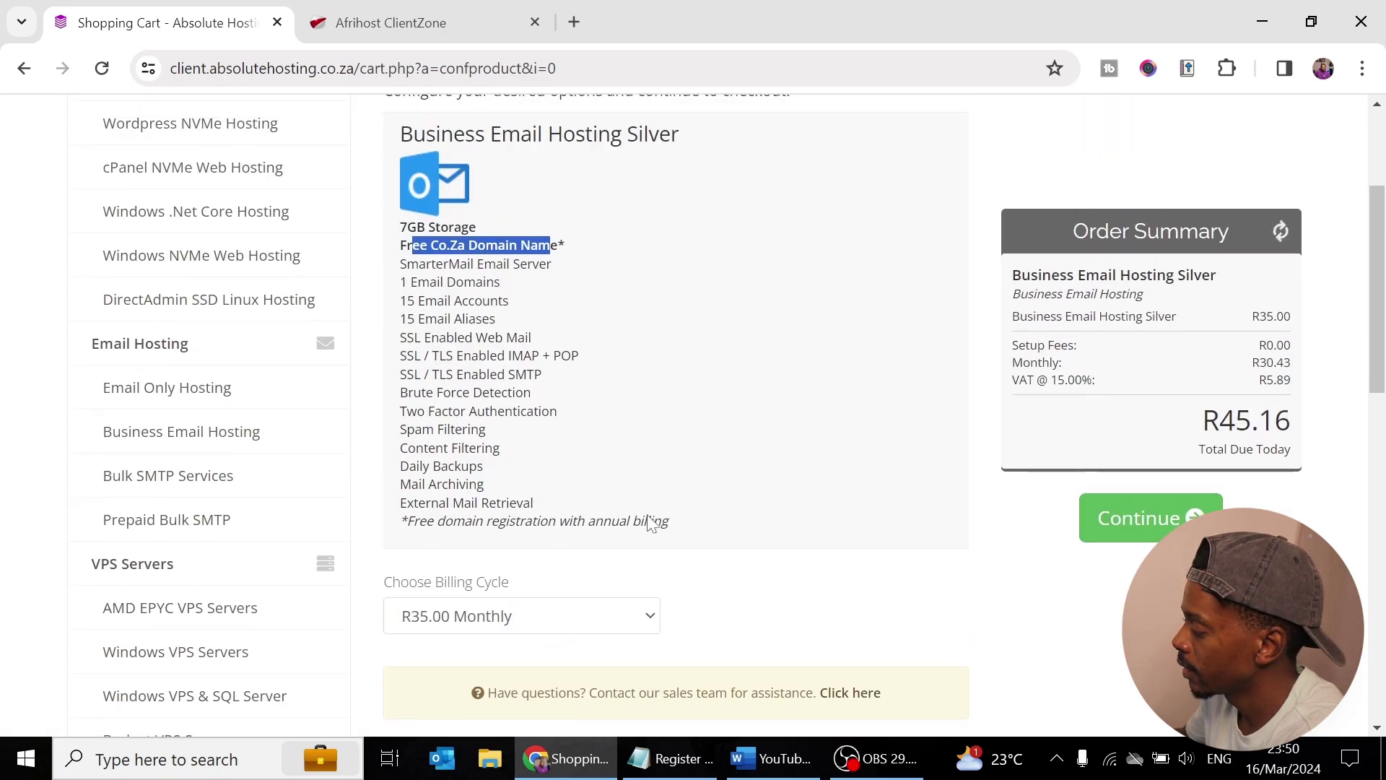
scroll(1213, 238, up, 2)
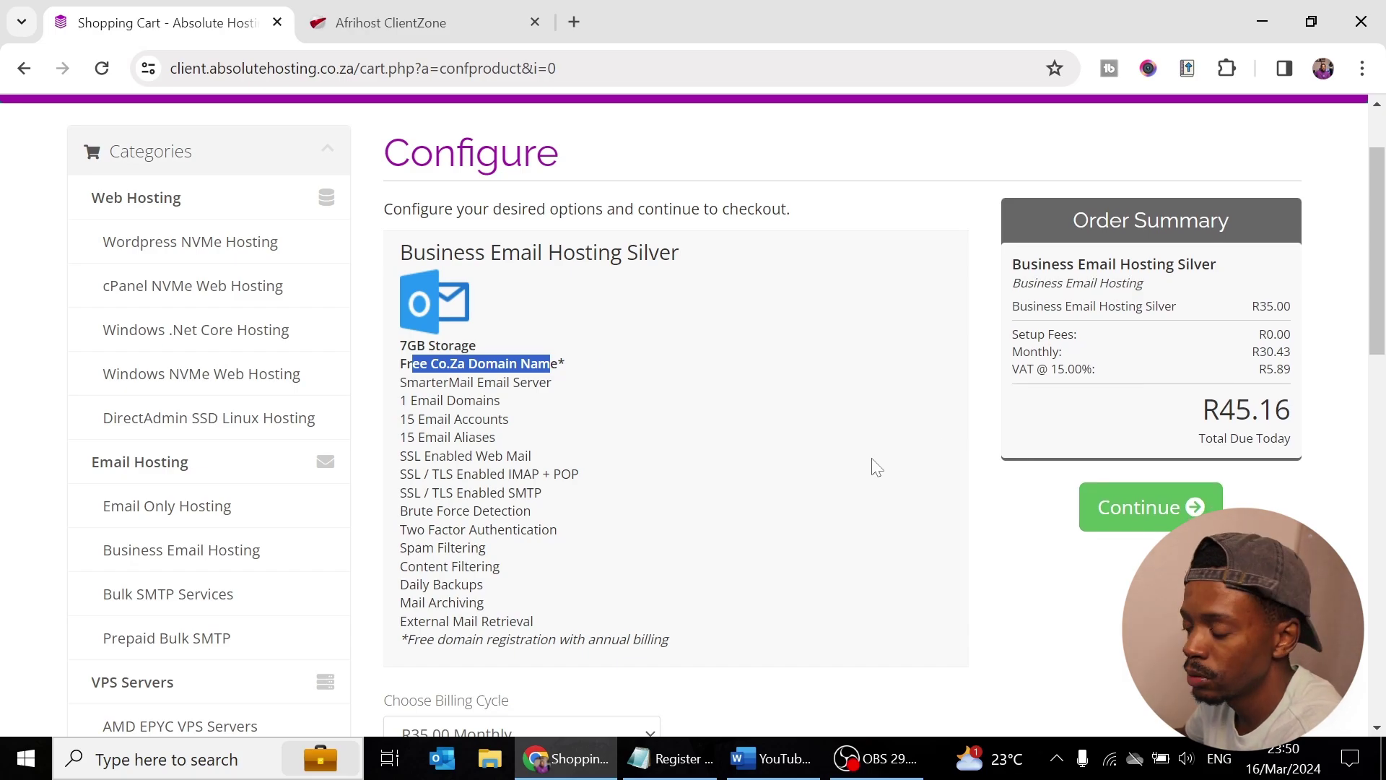
scroll(850, 454, down, 2)
click(711, 534)
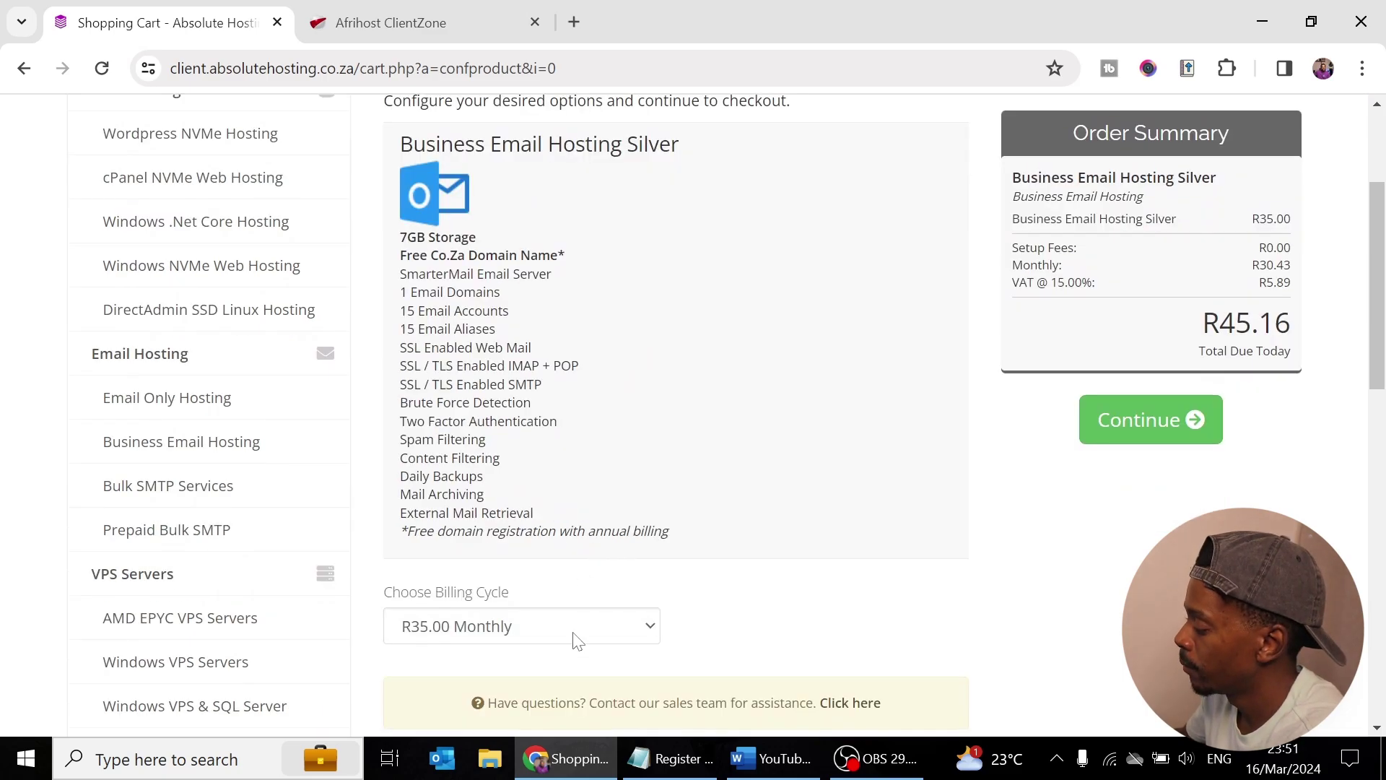
scroll(872, 614, up, 1)
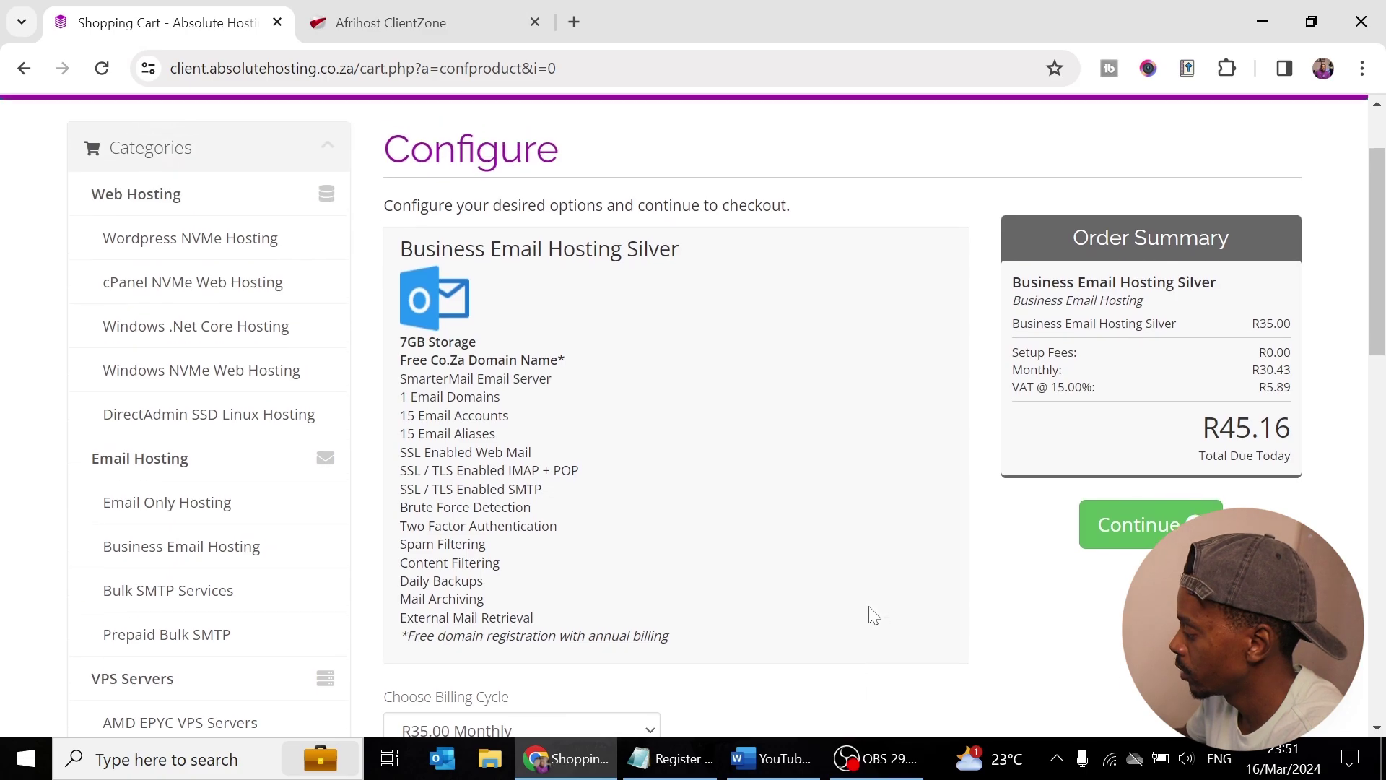
click(1115, 521)
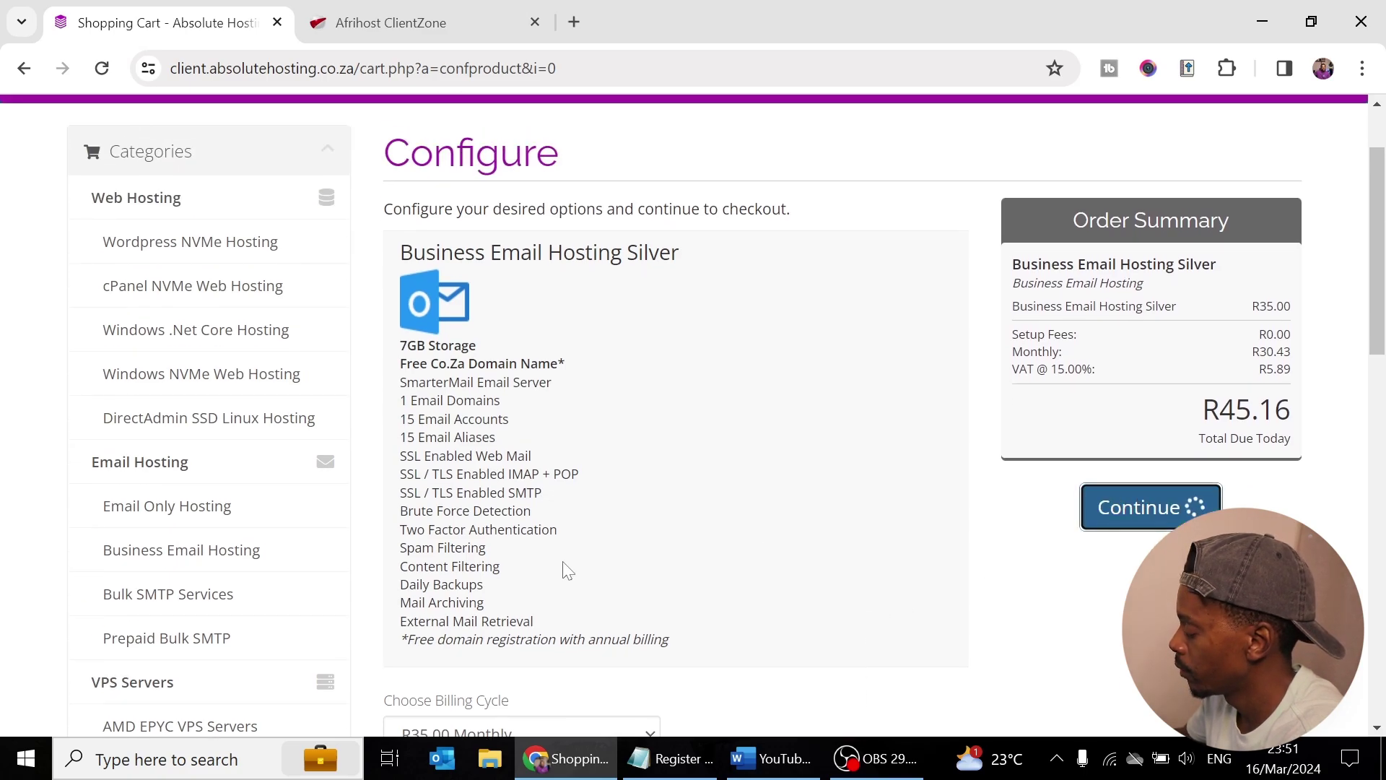
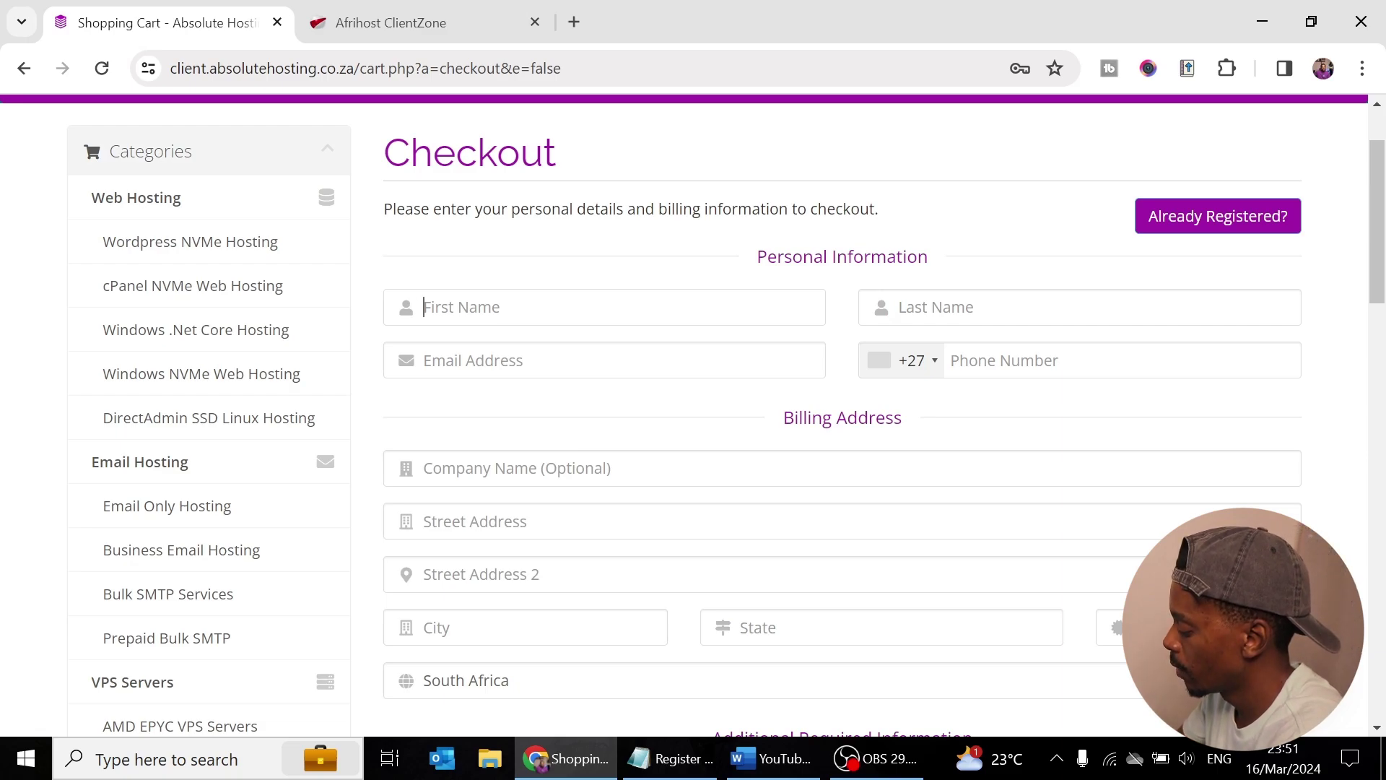
- Fill in the new customer's first name, last name and e-mail address
text(John)
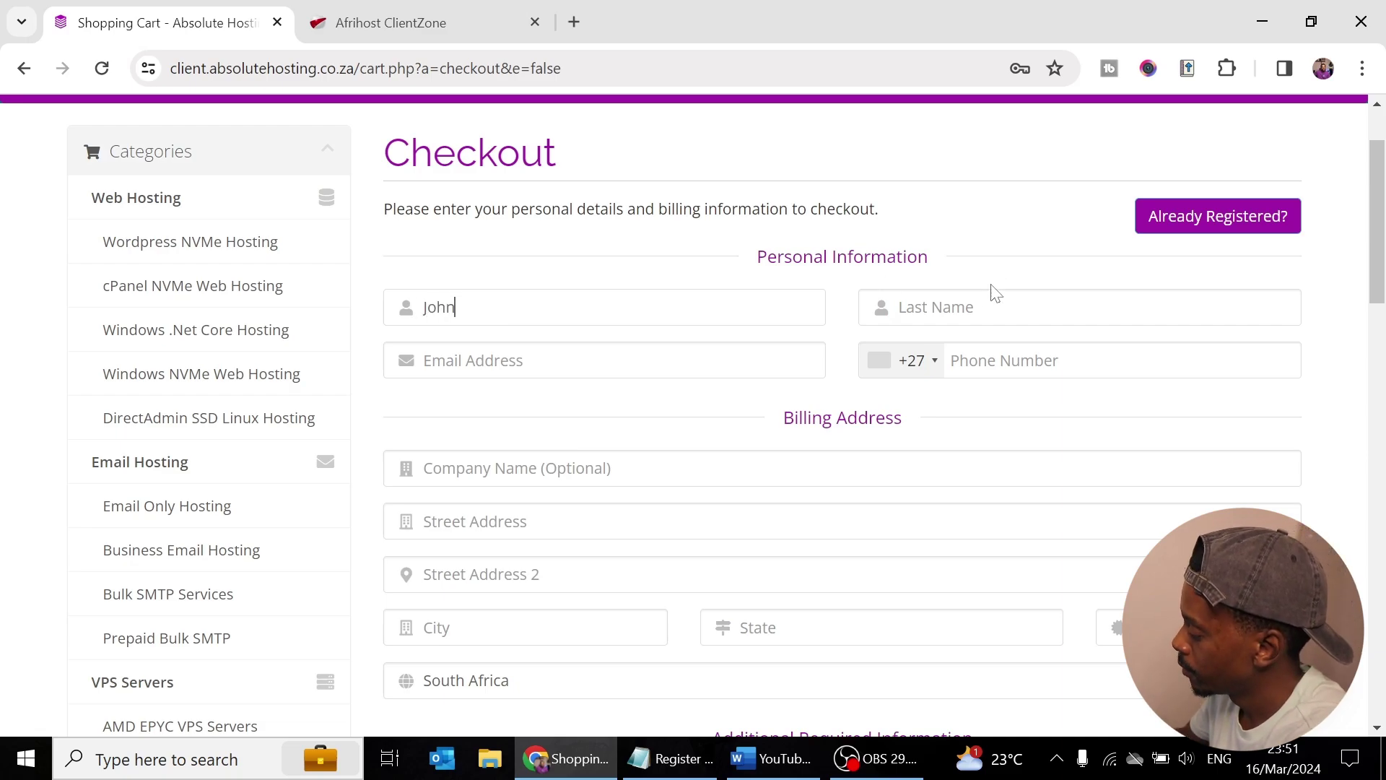
click(991, 288)
text(Fences)
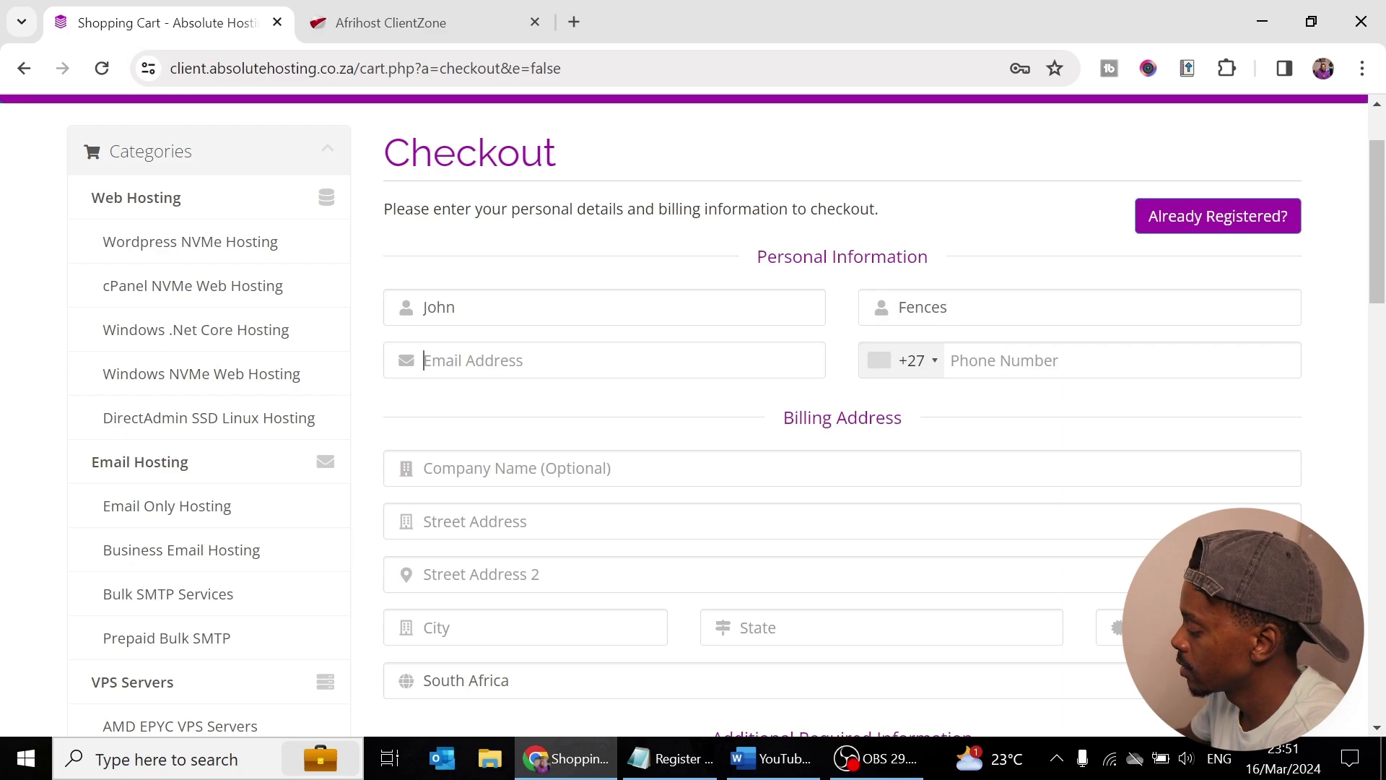
click(505, 360)
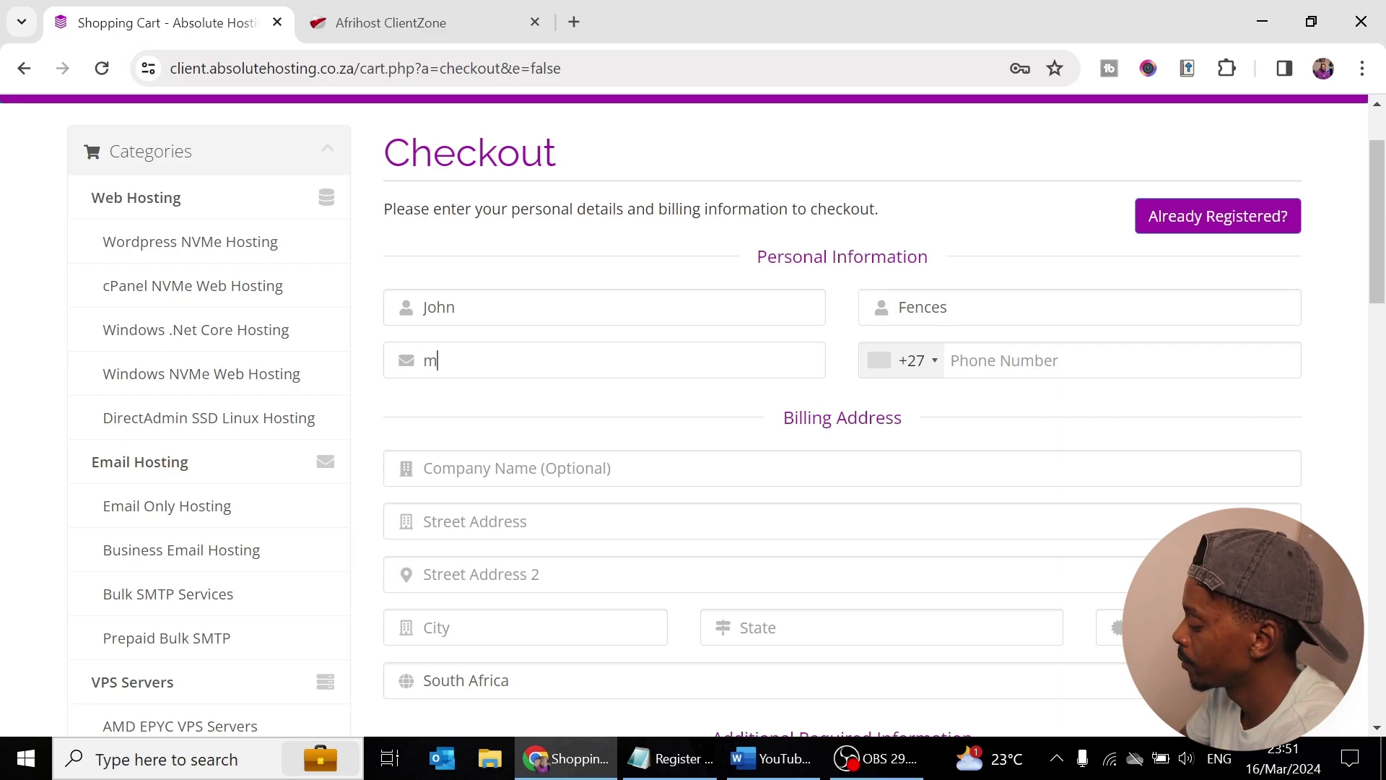
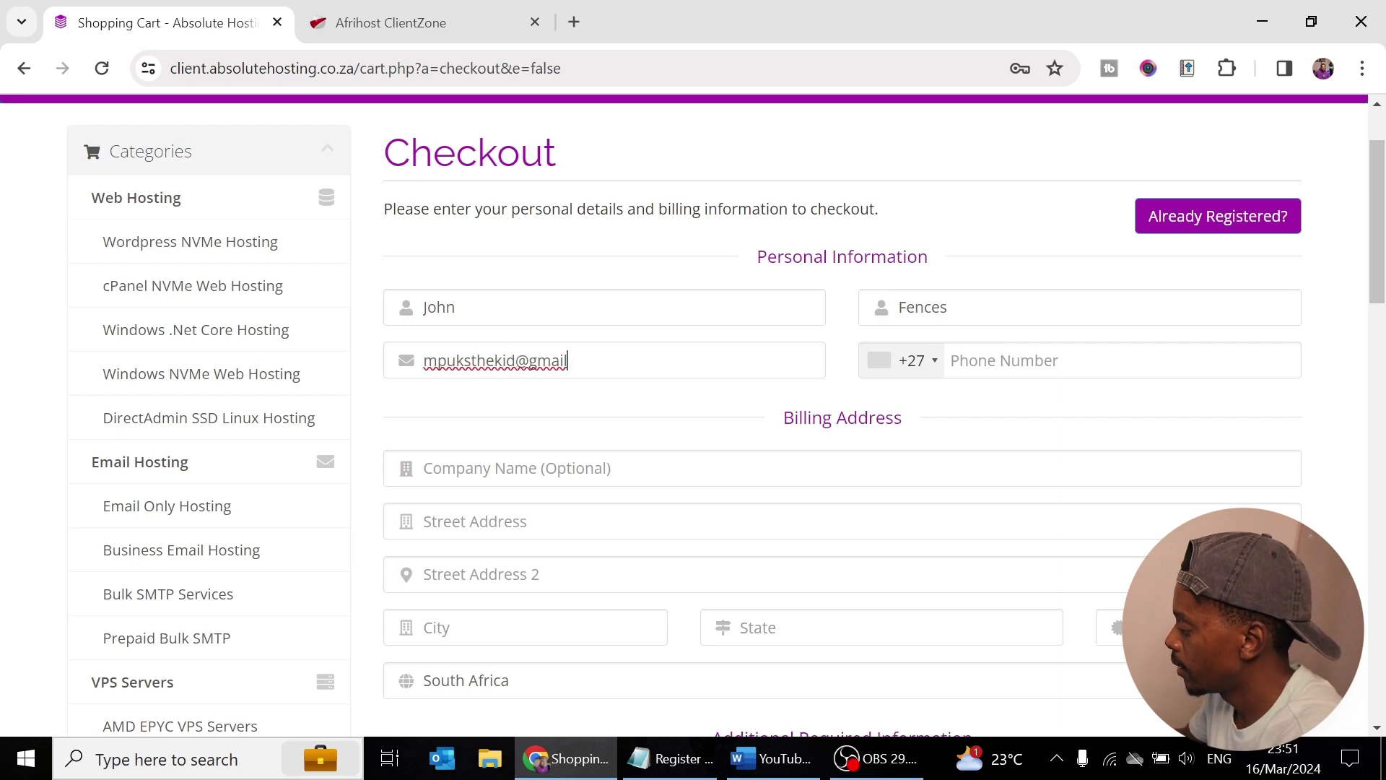
key(Tab)
scroll(244, 461, down, 2)
key(Tab)
- Review the checkout form, then switch to the existing-customer login via Already Registered?
scroll(464, 440, up, 3)
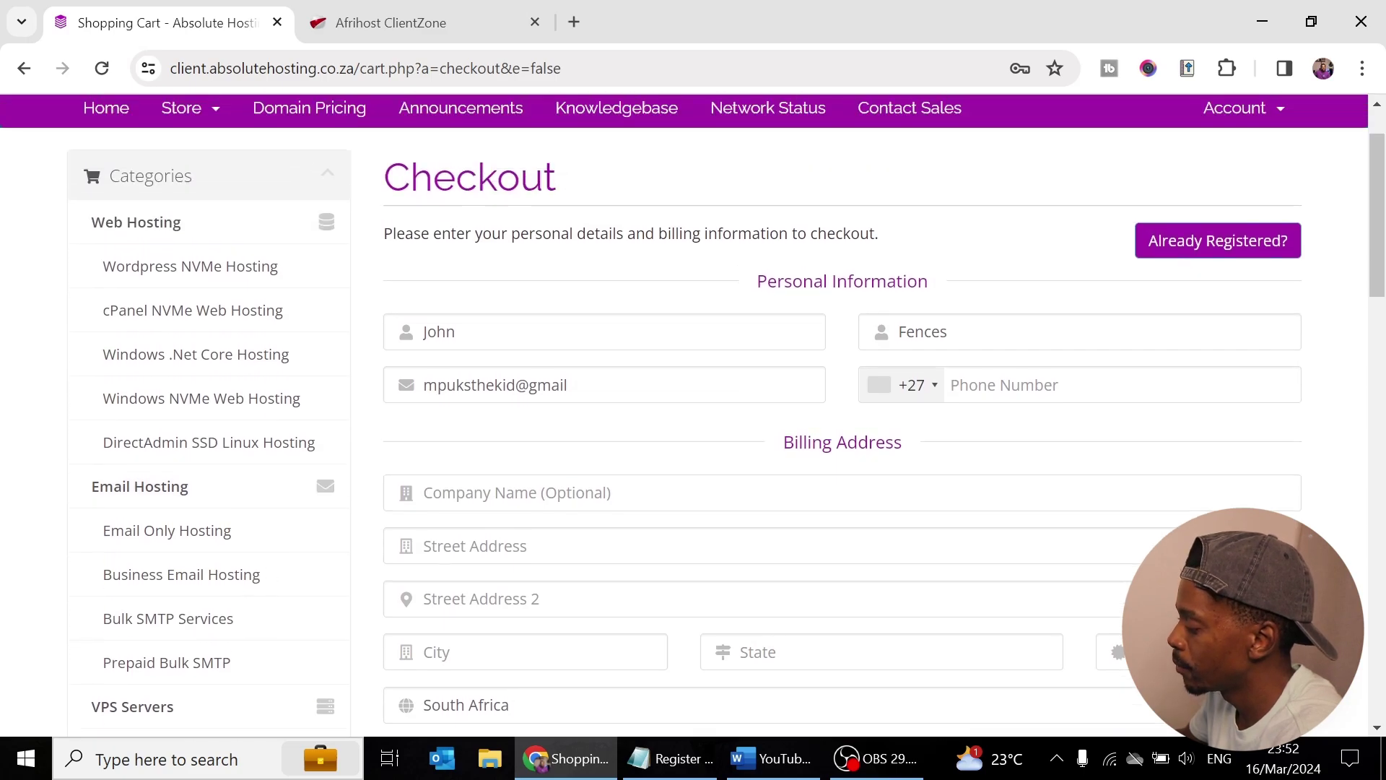
scroll(718, 322, down, 8)
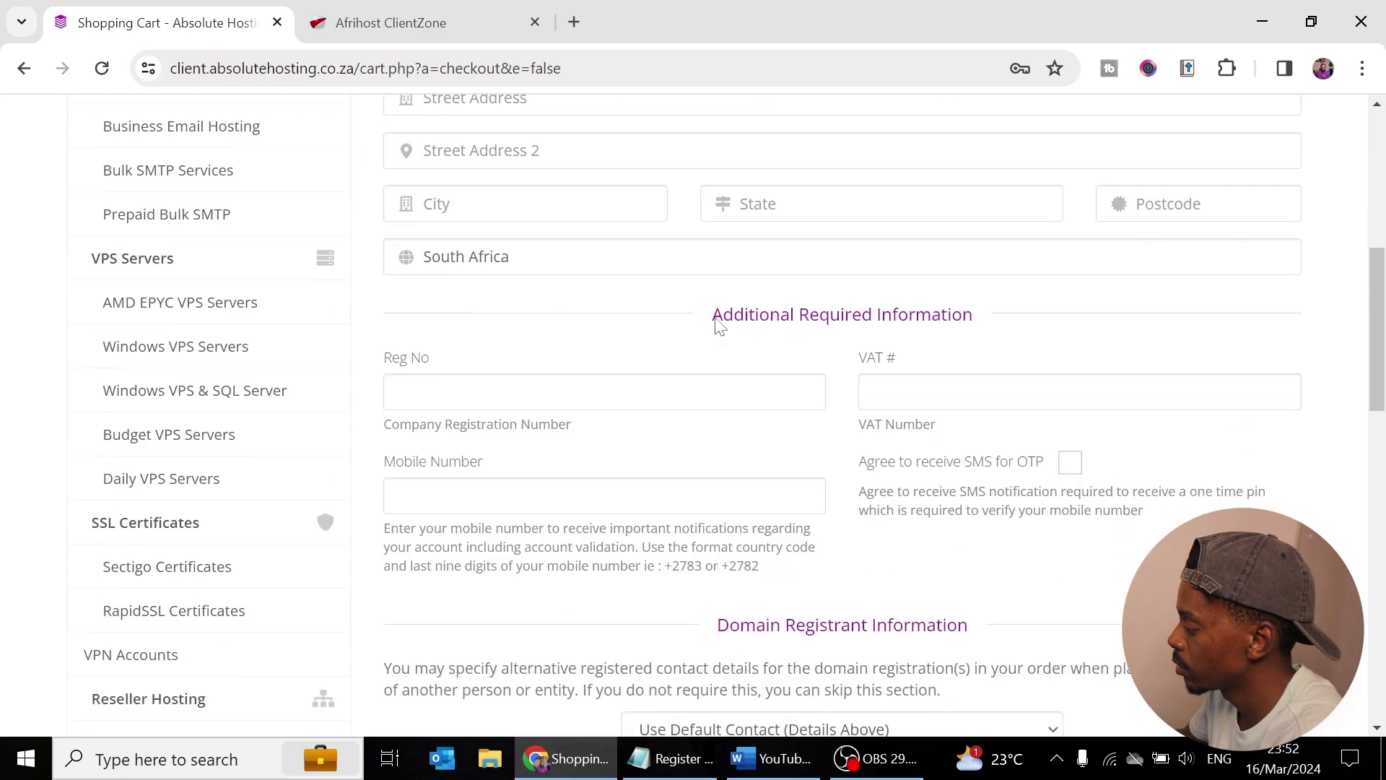
scroll(720, 322, up, 8)
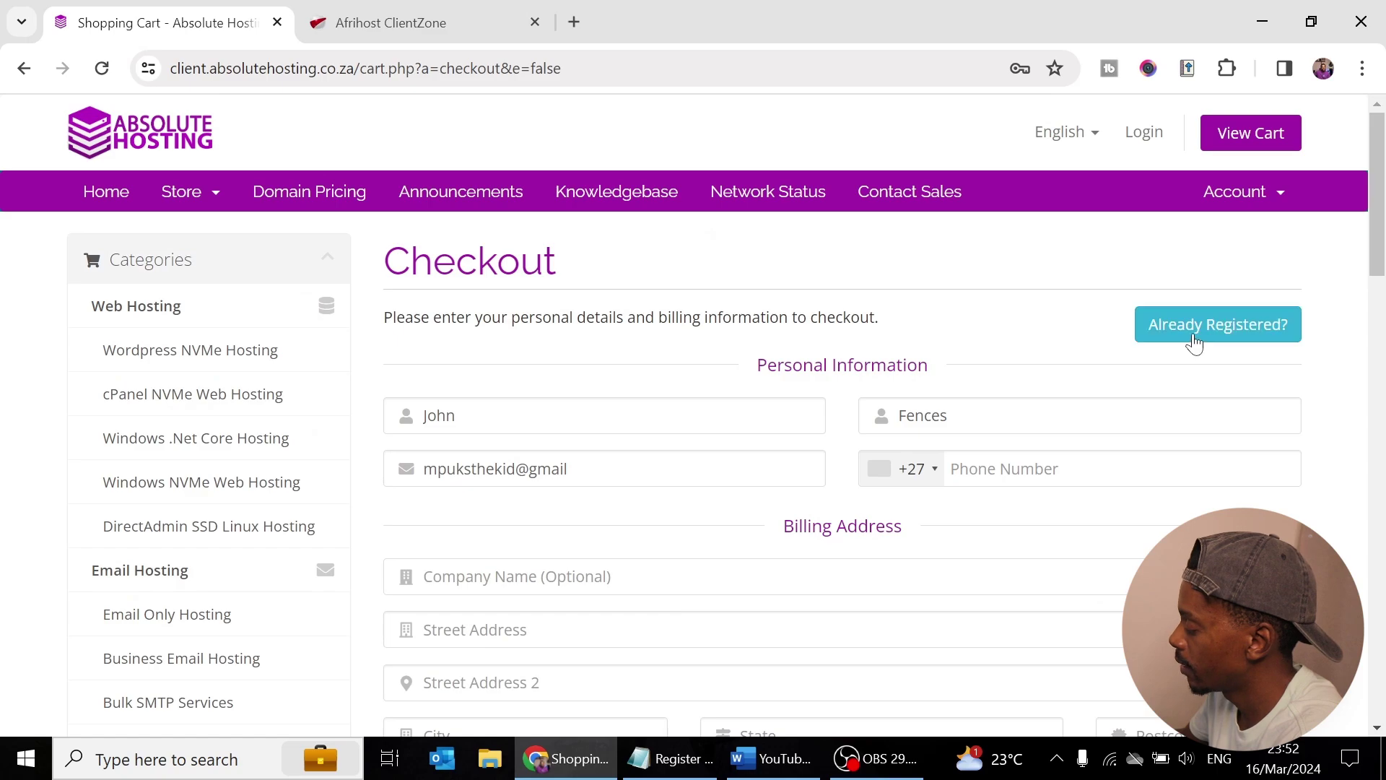
scroll(872, 403, down, 4)
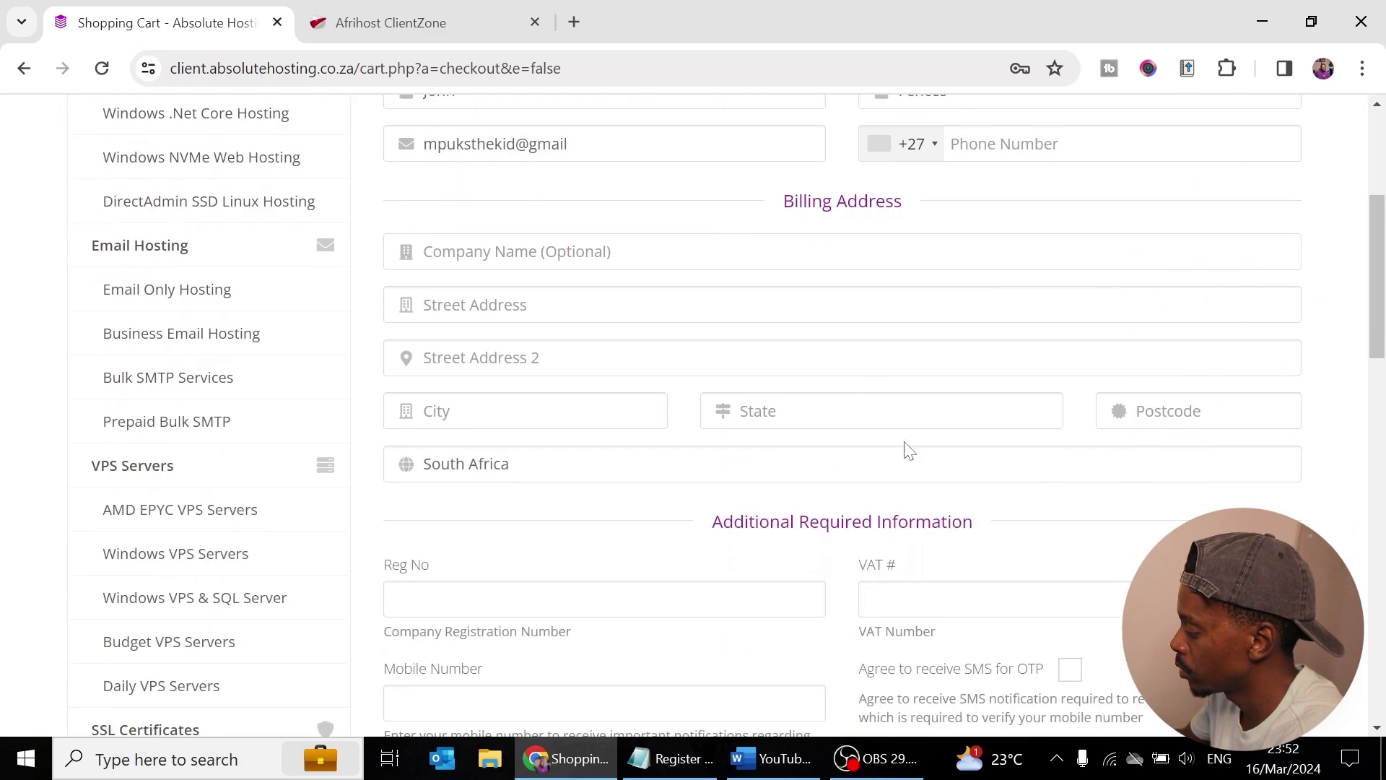
scroll(906, 451, down, 6)
scroll(747, 403, up, 2)
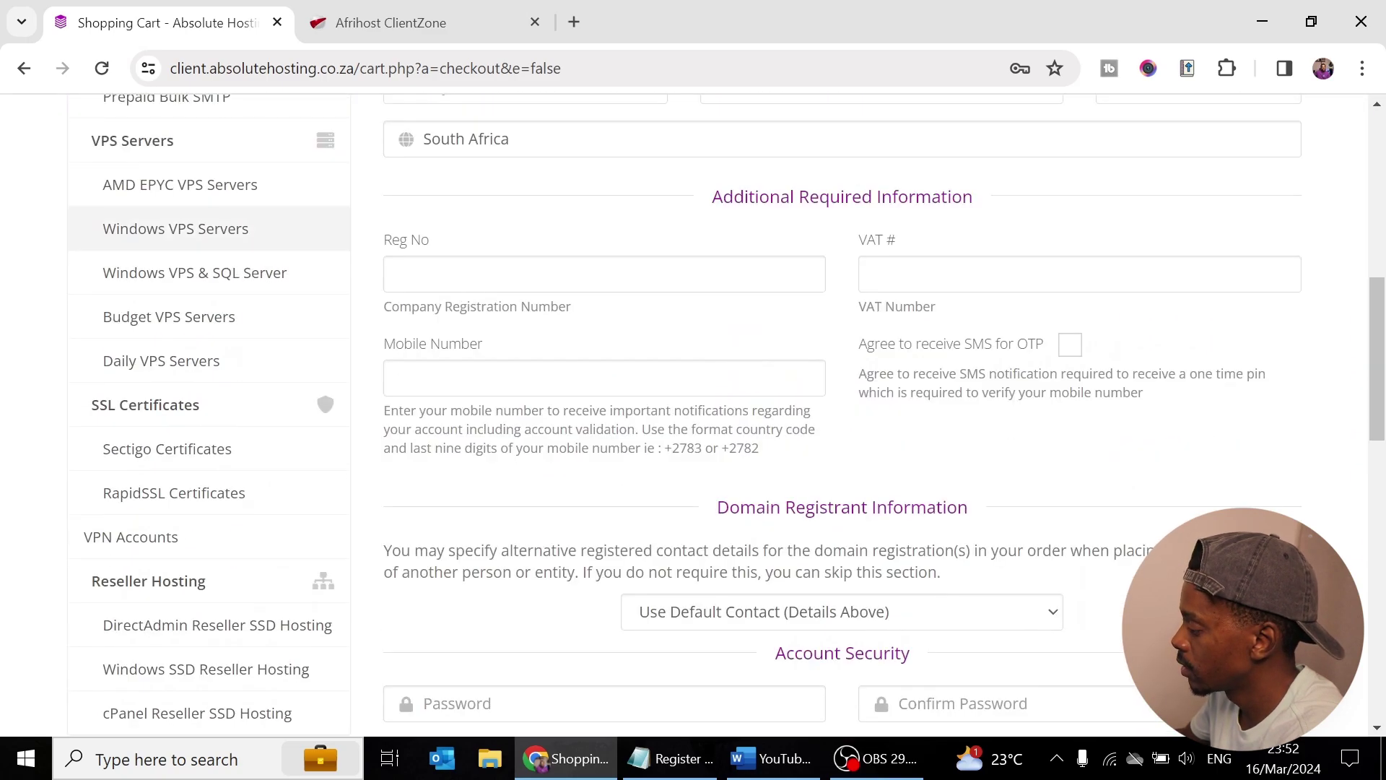
scroll(799, 451, down, 3)
scroll(805, 462, down, 1)
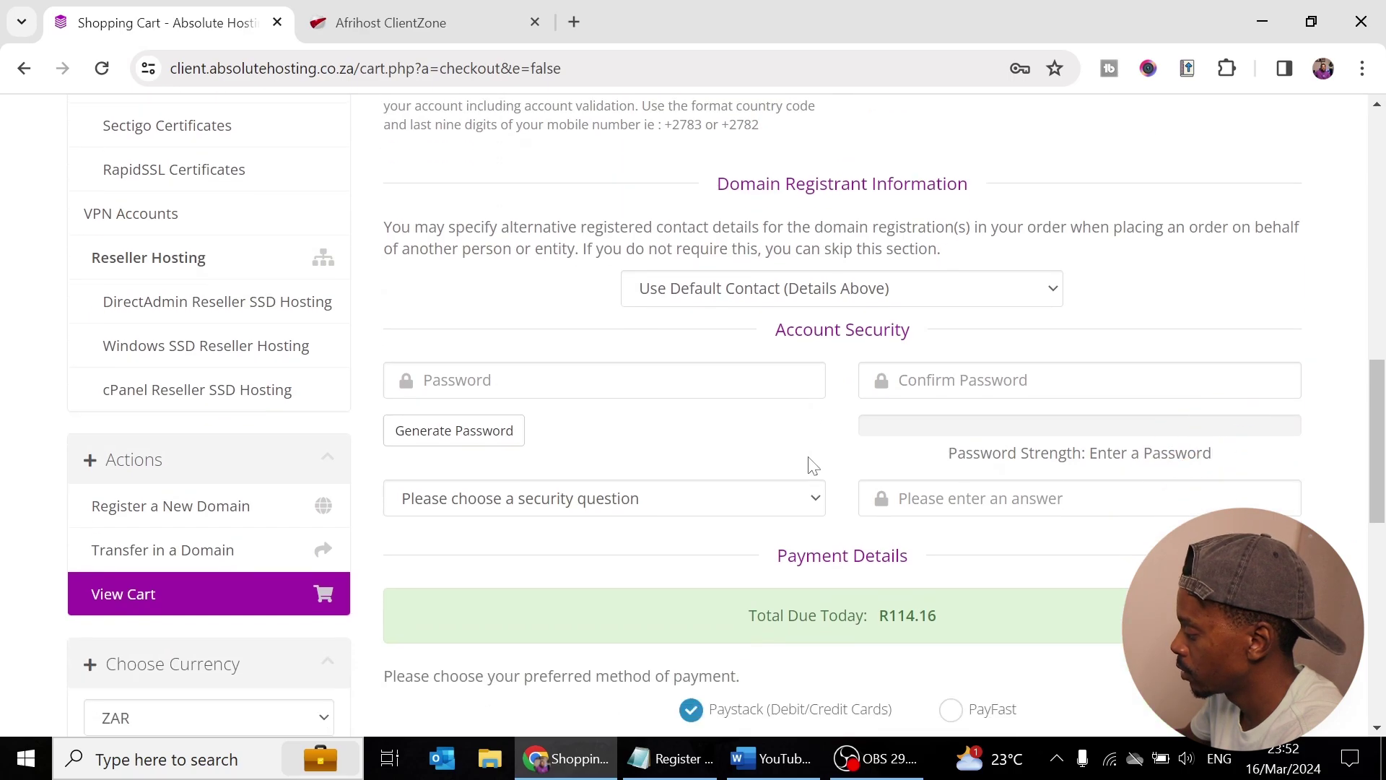
scroll(811, 464, up, 9)
click(1232, 336)
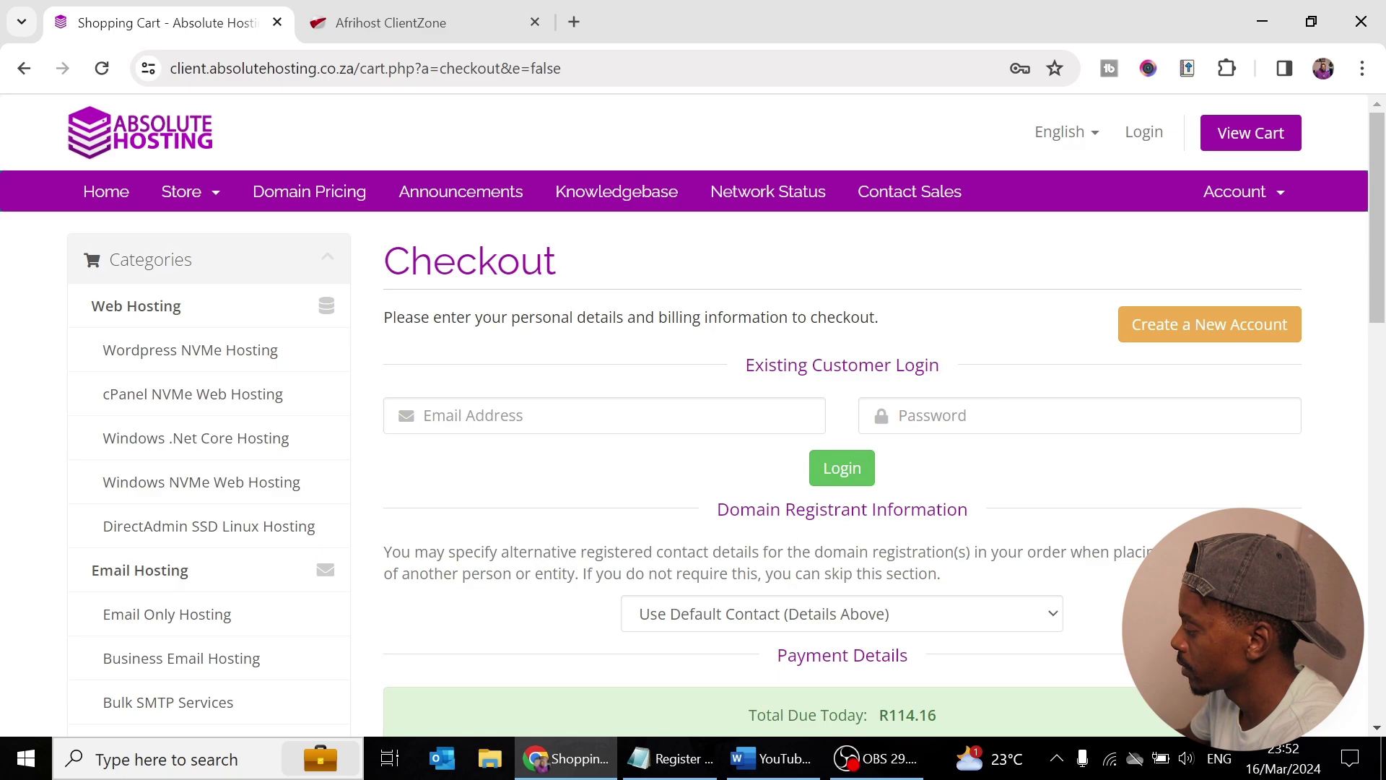
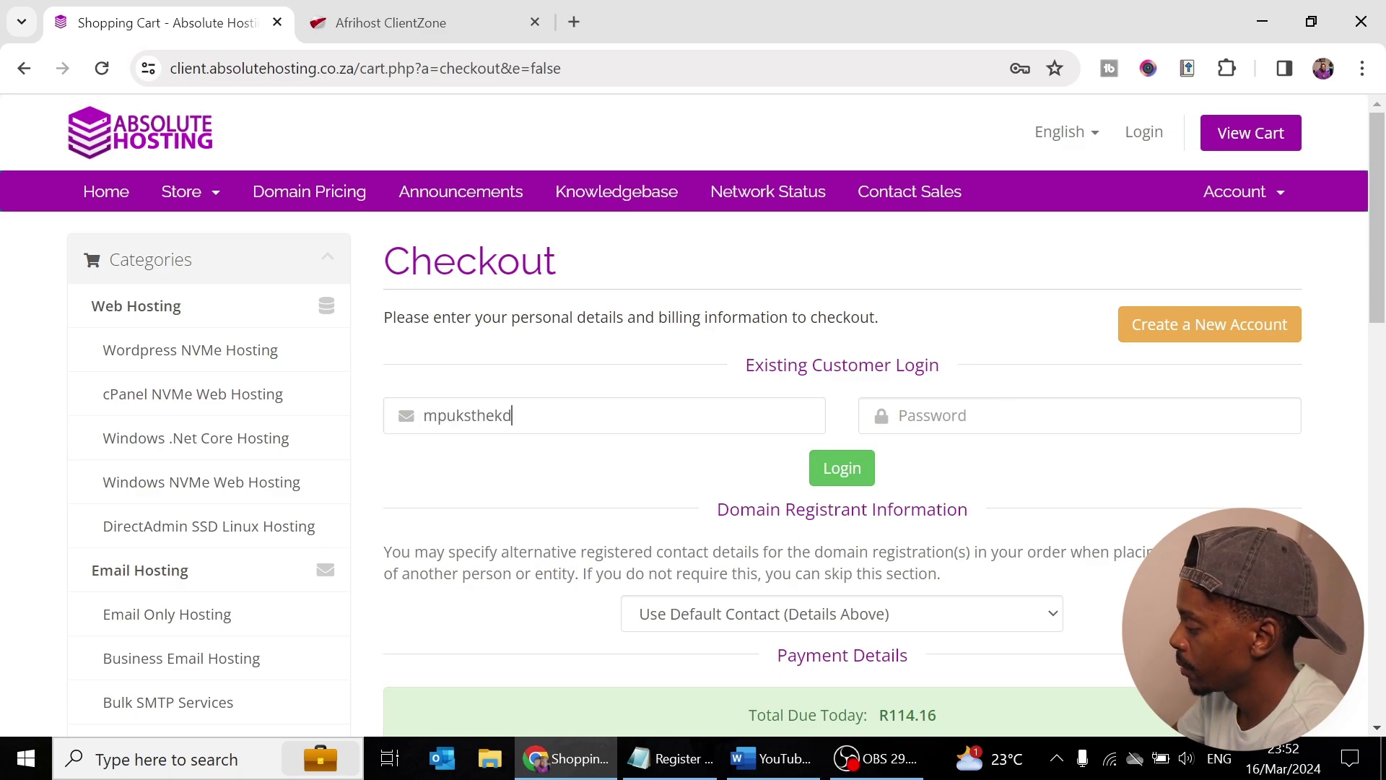
- Log in with the customer's e-mail and the saved account password
key(Tab)
key(Down)
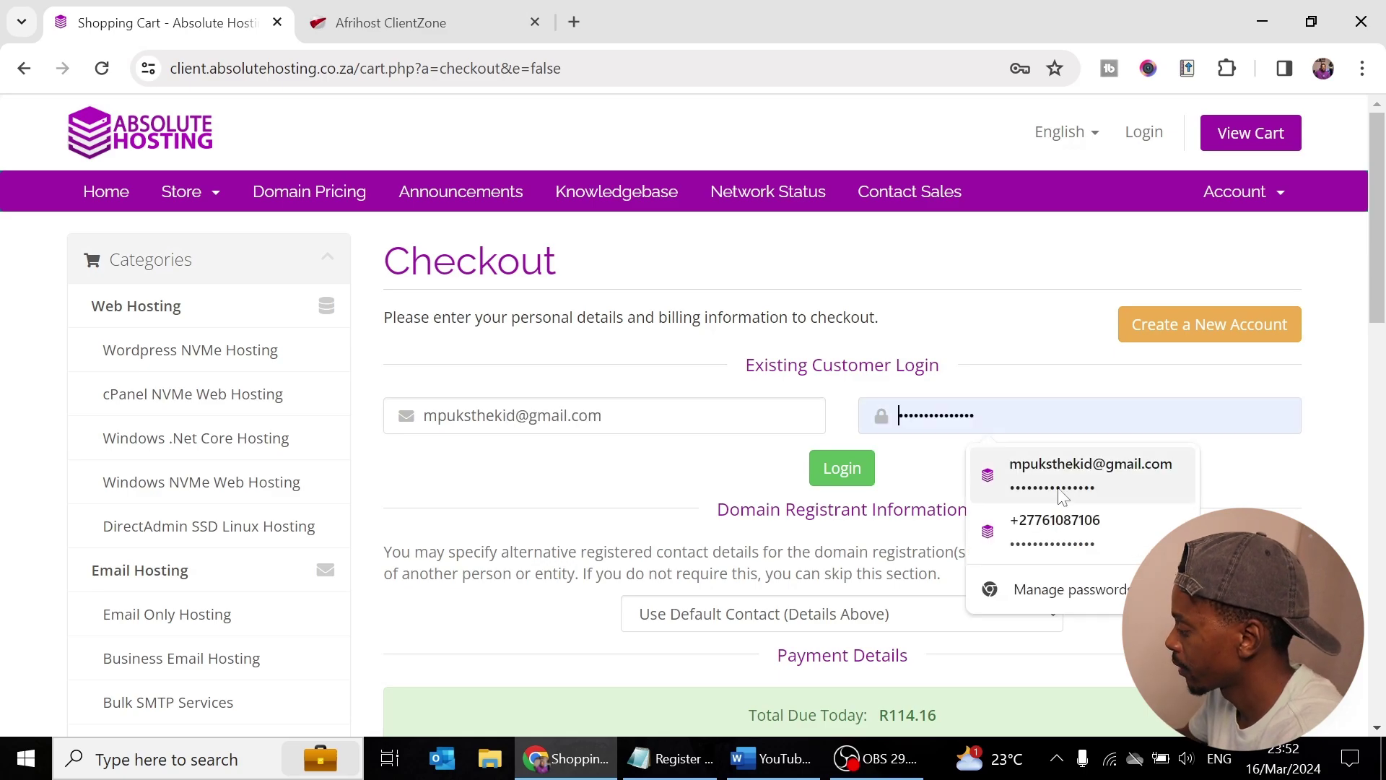
key(Return)
click(813, 476)
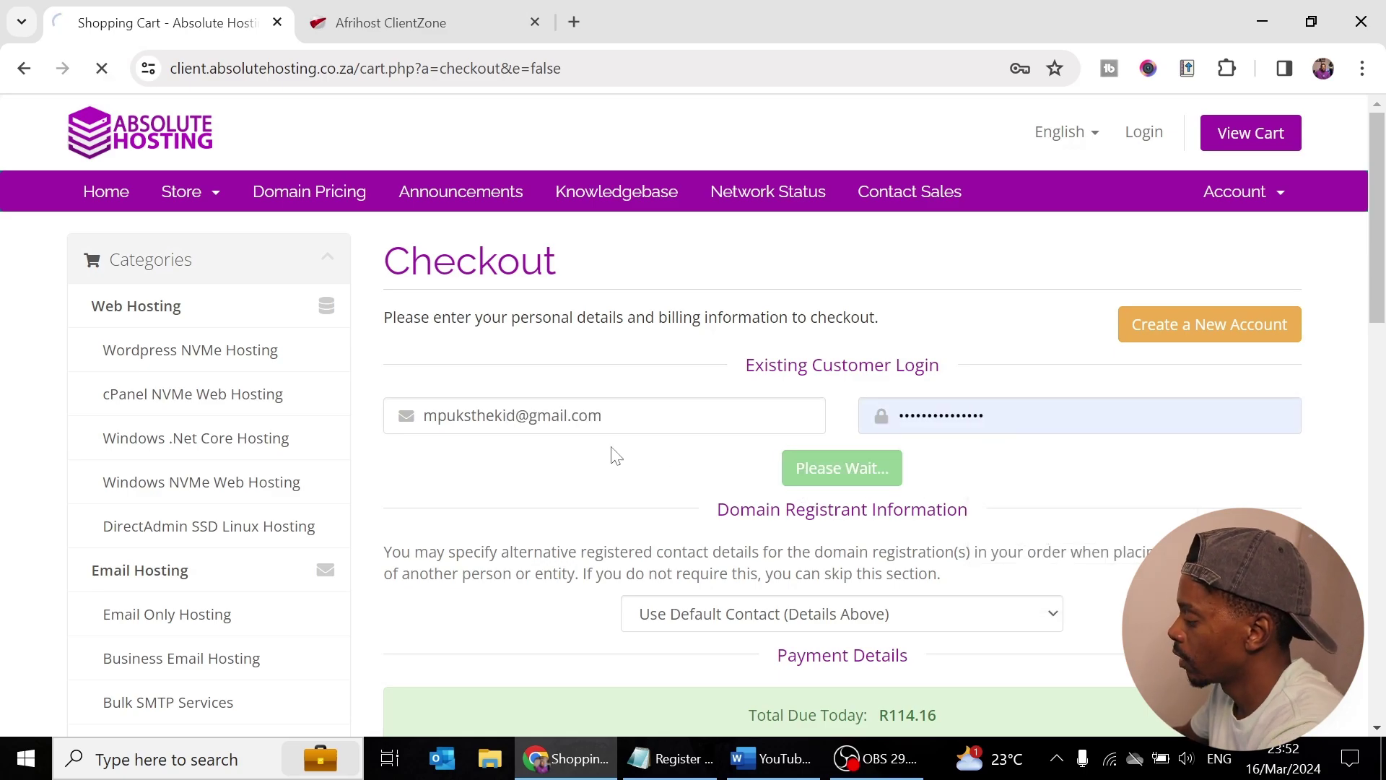
- Choose PayFast payment, accept the Terms of Service and complete the order
scroll(526, 448, down, 1)
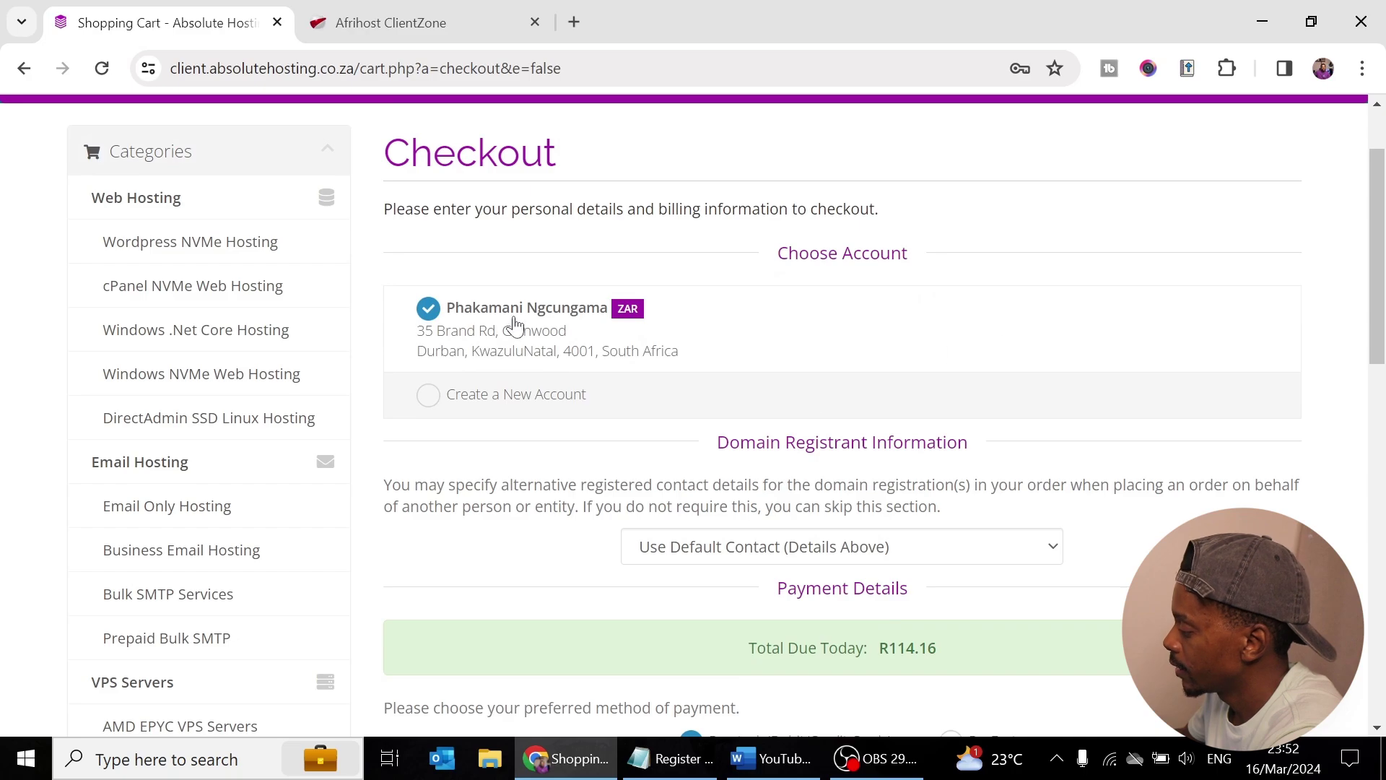
scroll(716, 495, down, 4)
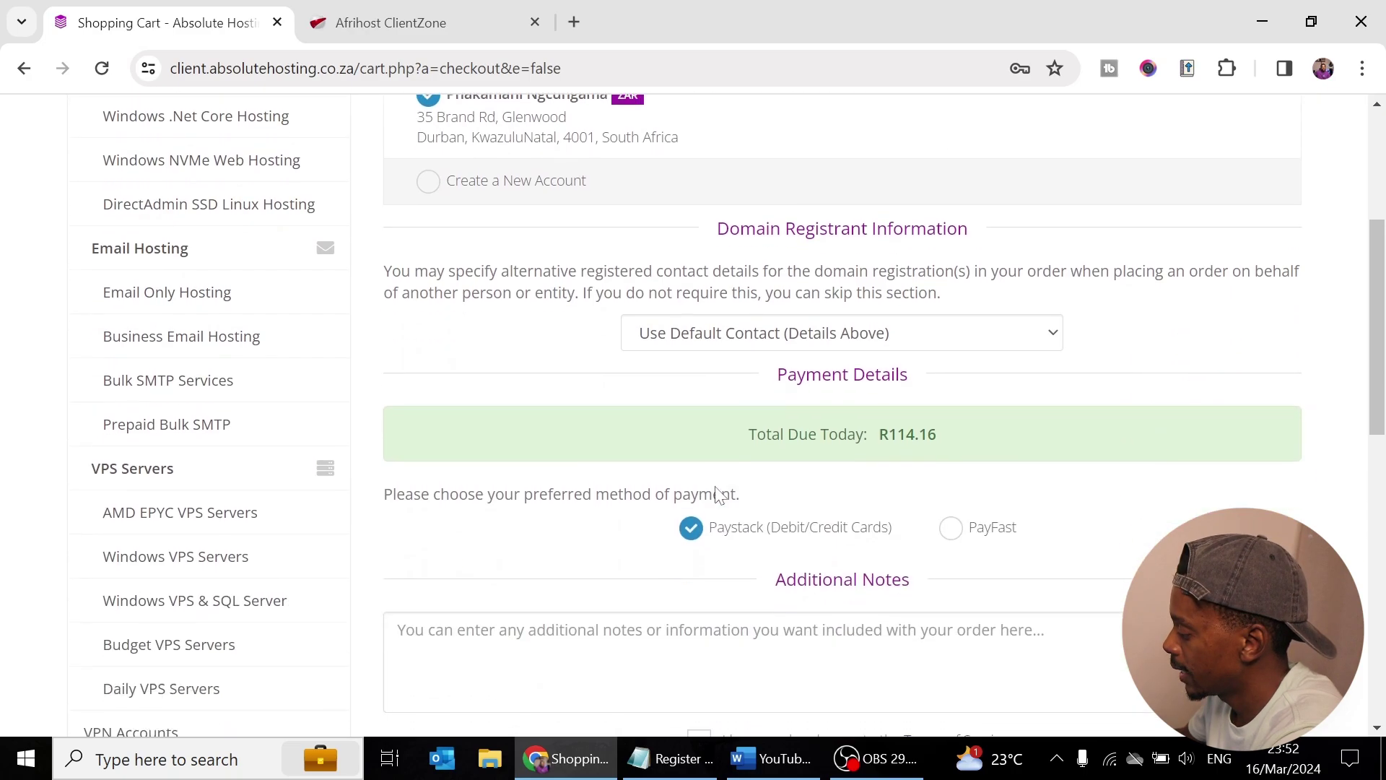
scroll(717, 495, up, 3)
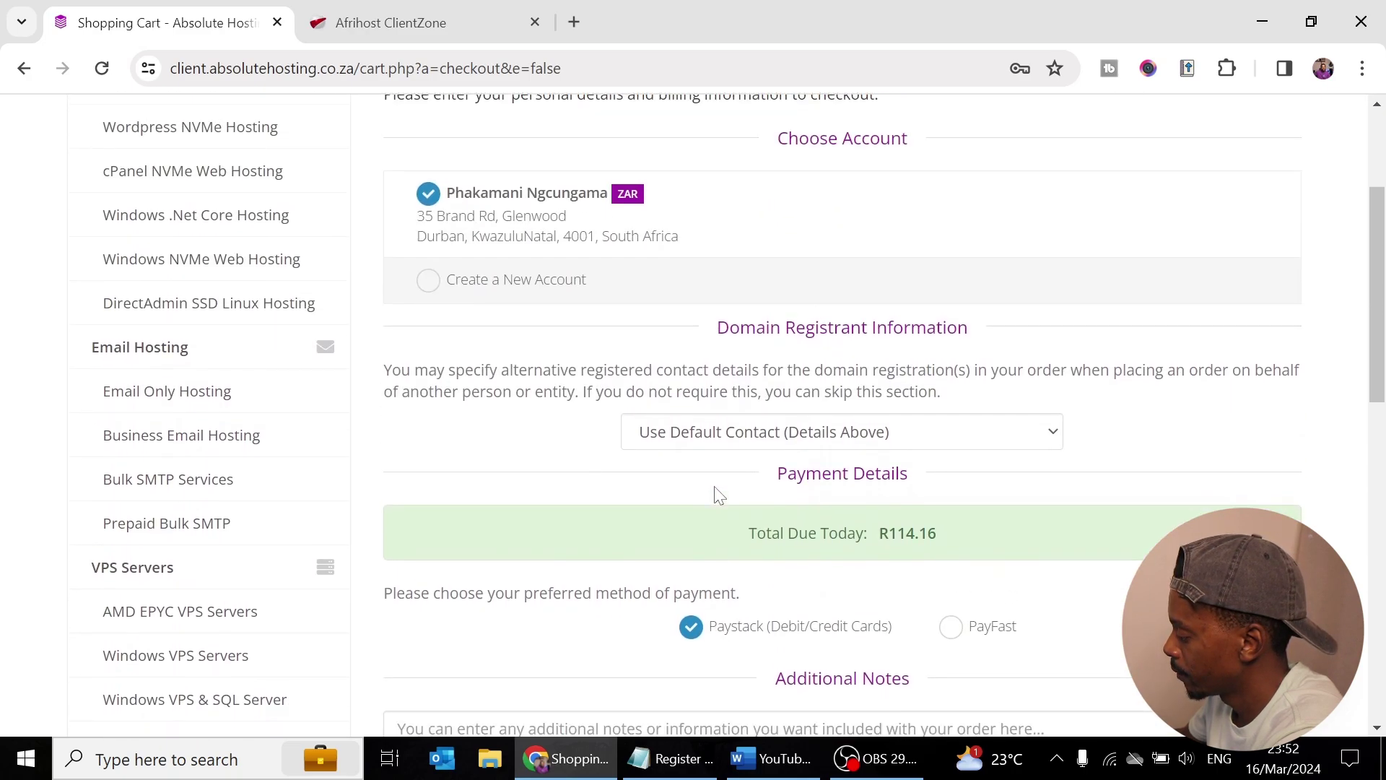
scroll(715, 491, down, 3)
click(951, 311)
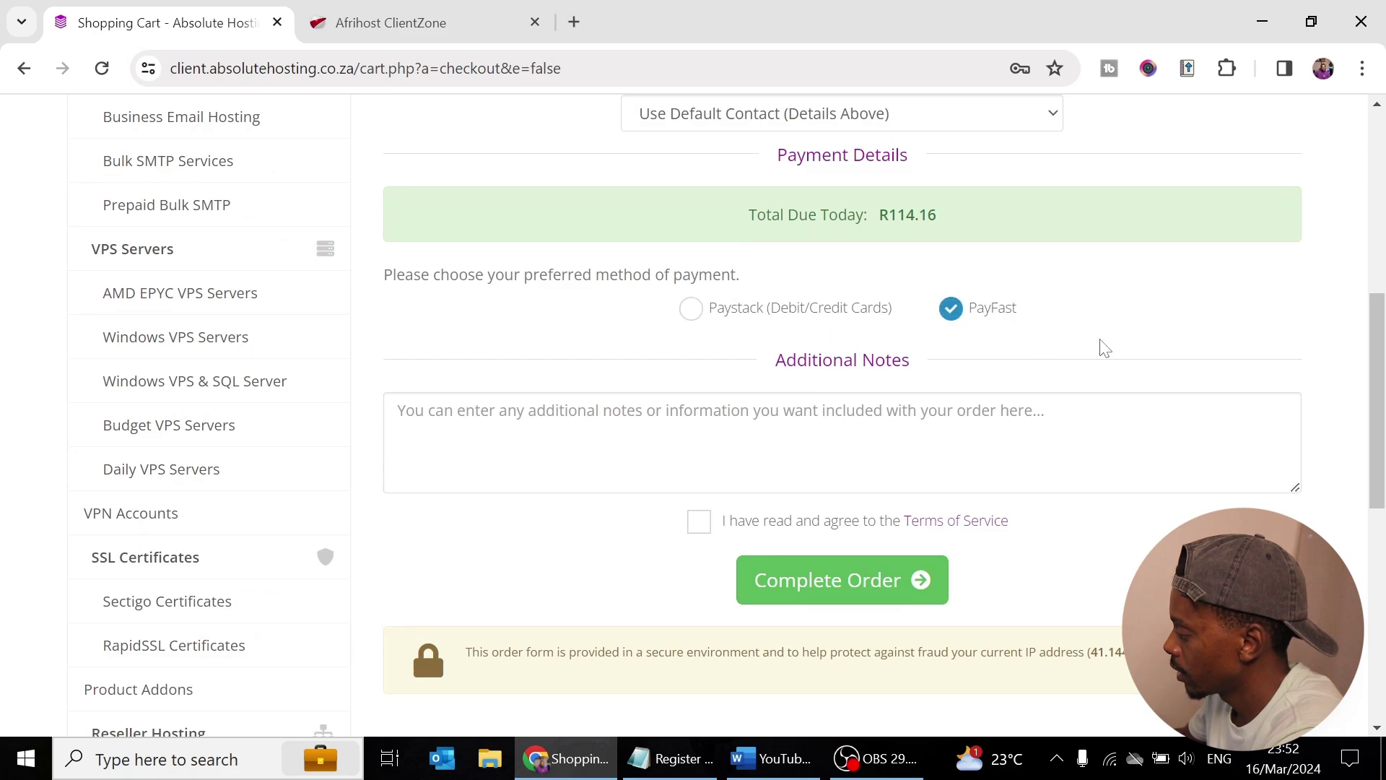
scroll(1102, 347, up, 5)
scroll(1102, 346, down, 6)
scroll(696, 421, down, 2)
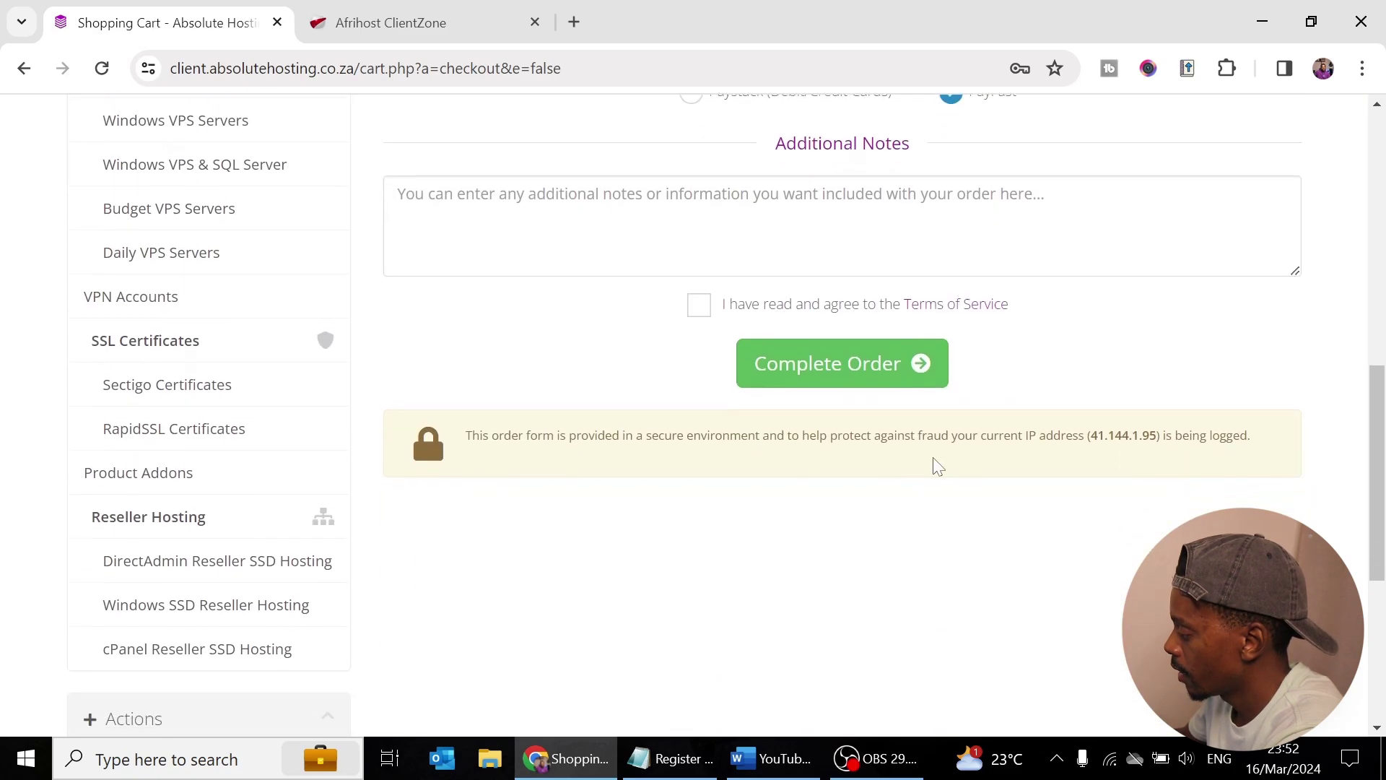
scroll(697, 421, up, 3)
click(698, 522)
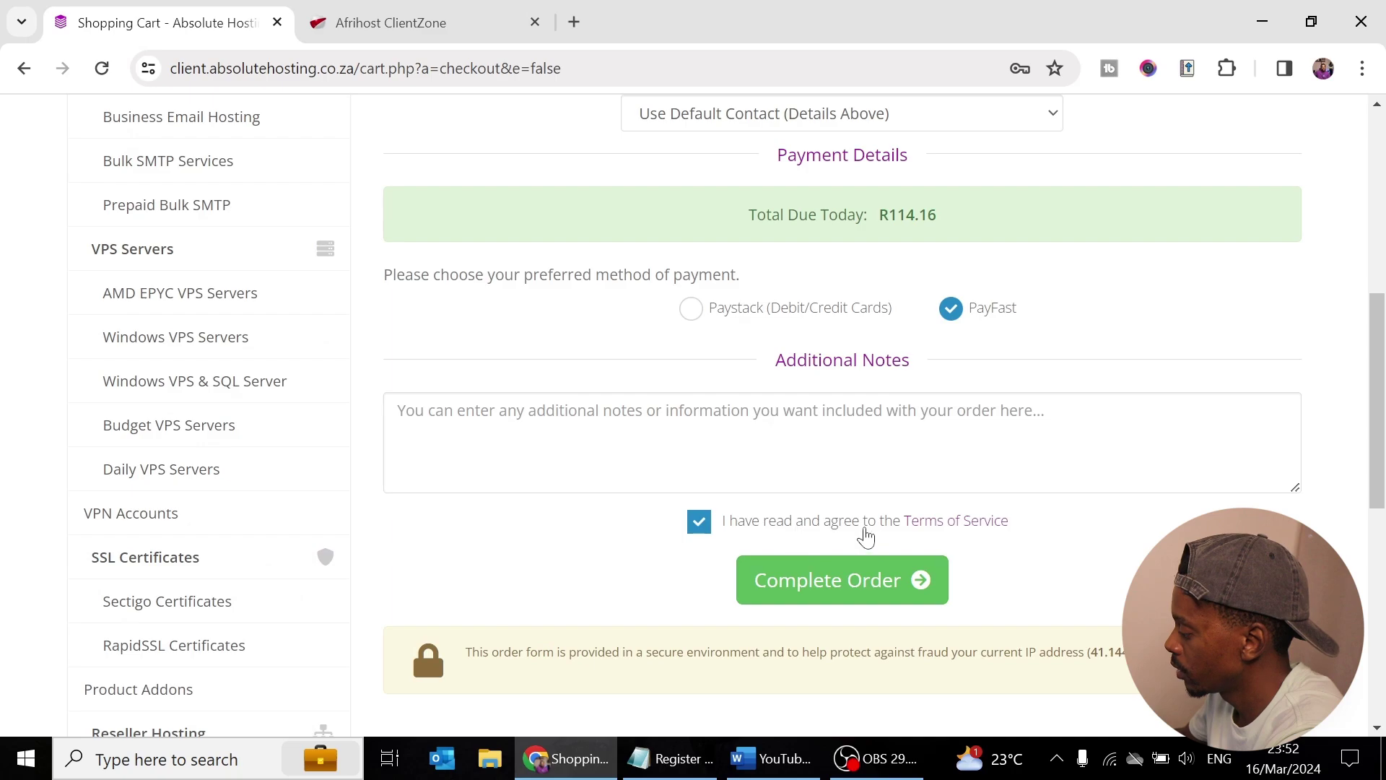
click(834, 586)
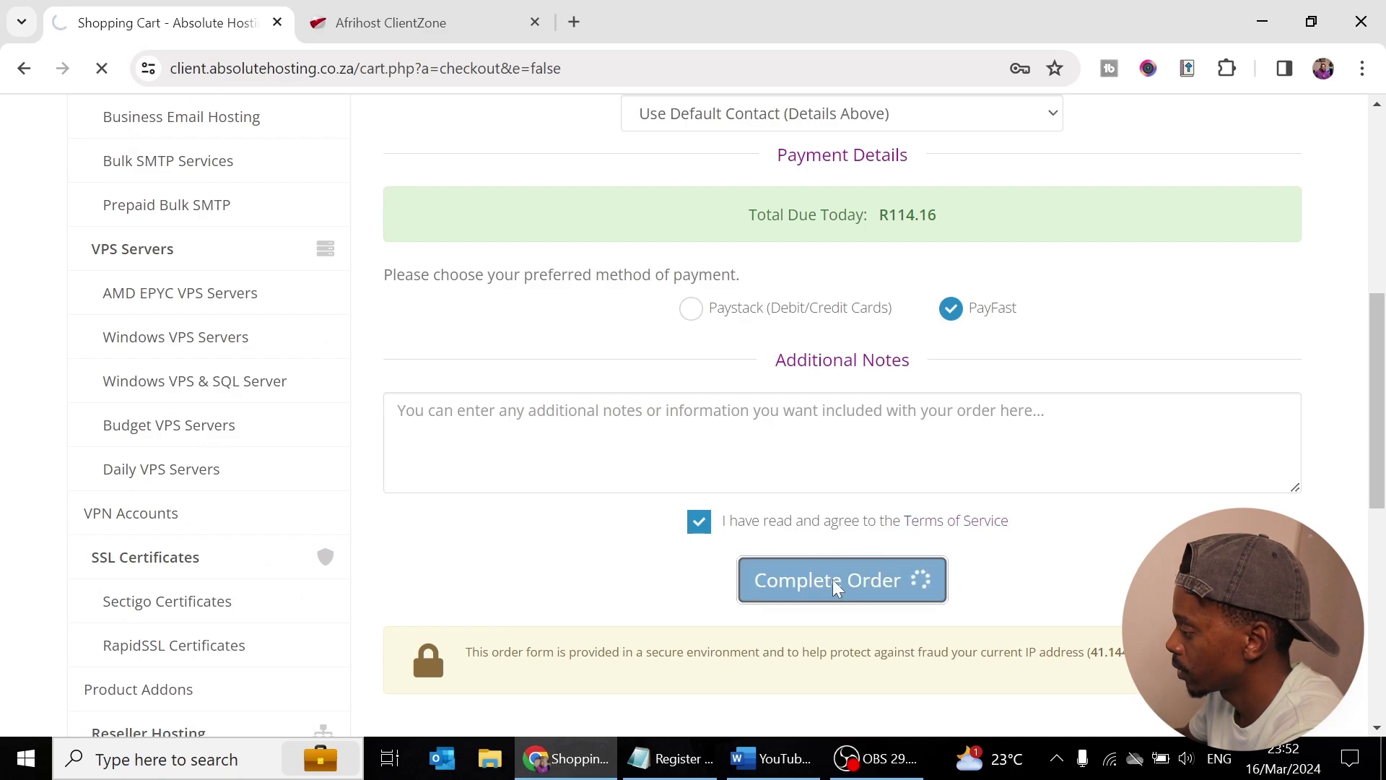
- Review the unpaid PayFast proforma invoice, then go to Afrihost's justlivingpodcast.co.za domain overview
scroll(442, 511, down, 8)
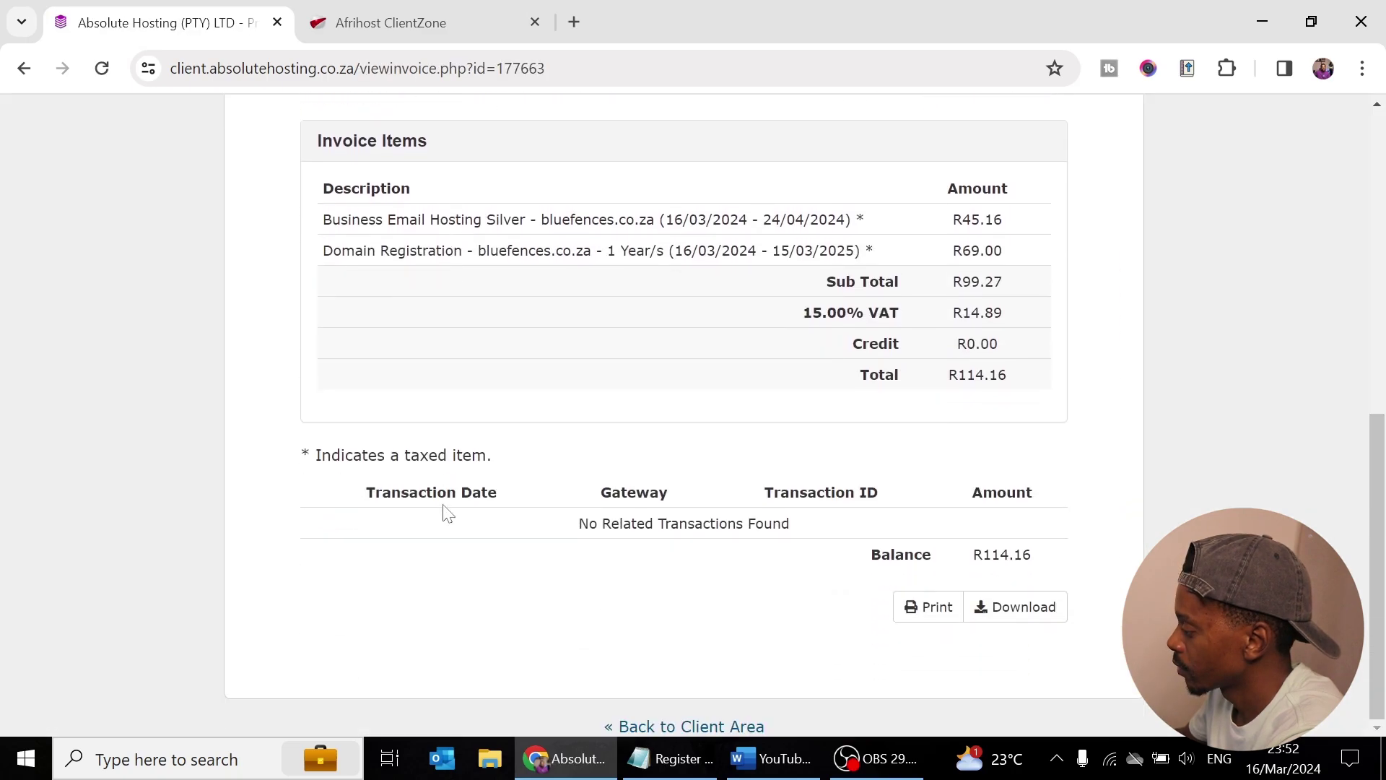
scroll(850, 604, up, 8)
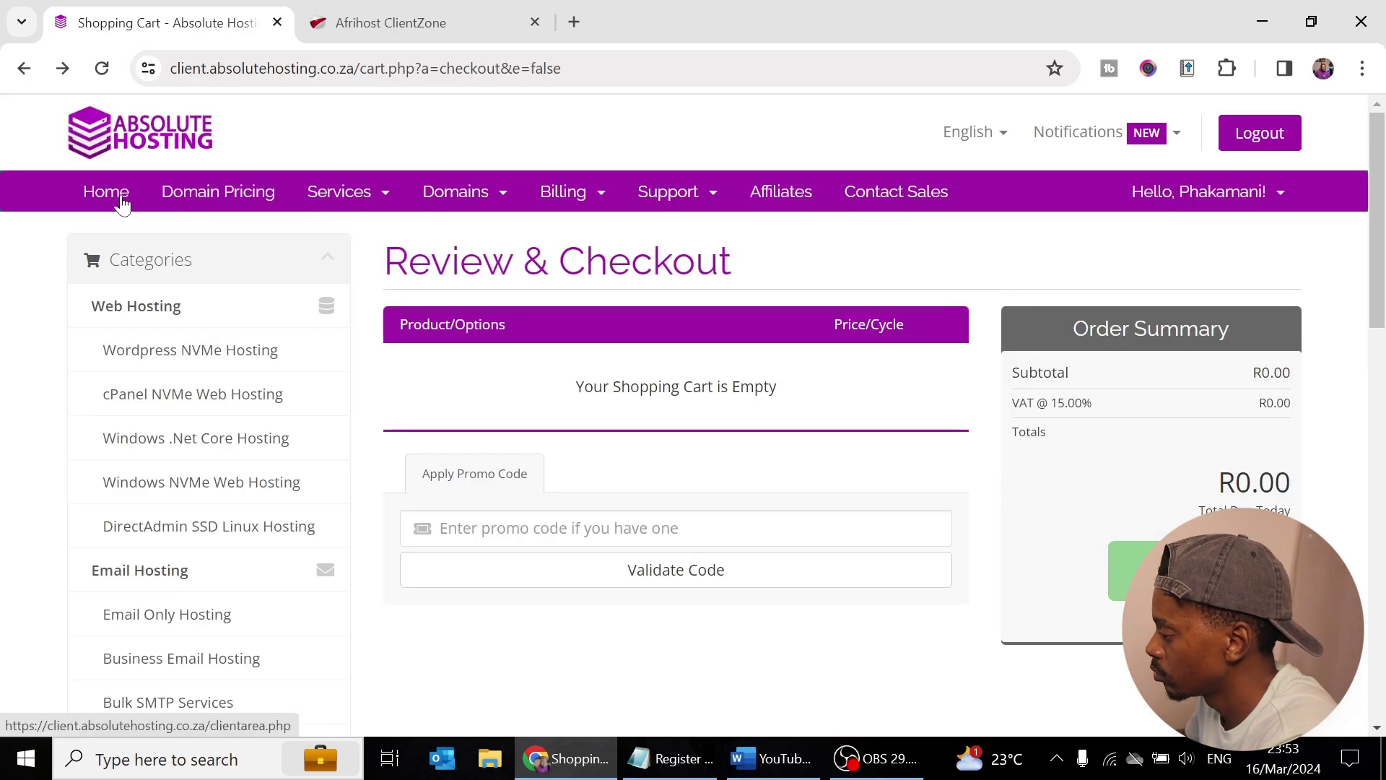
click(110, 193)
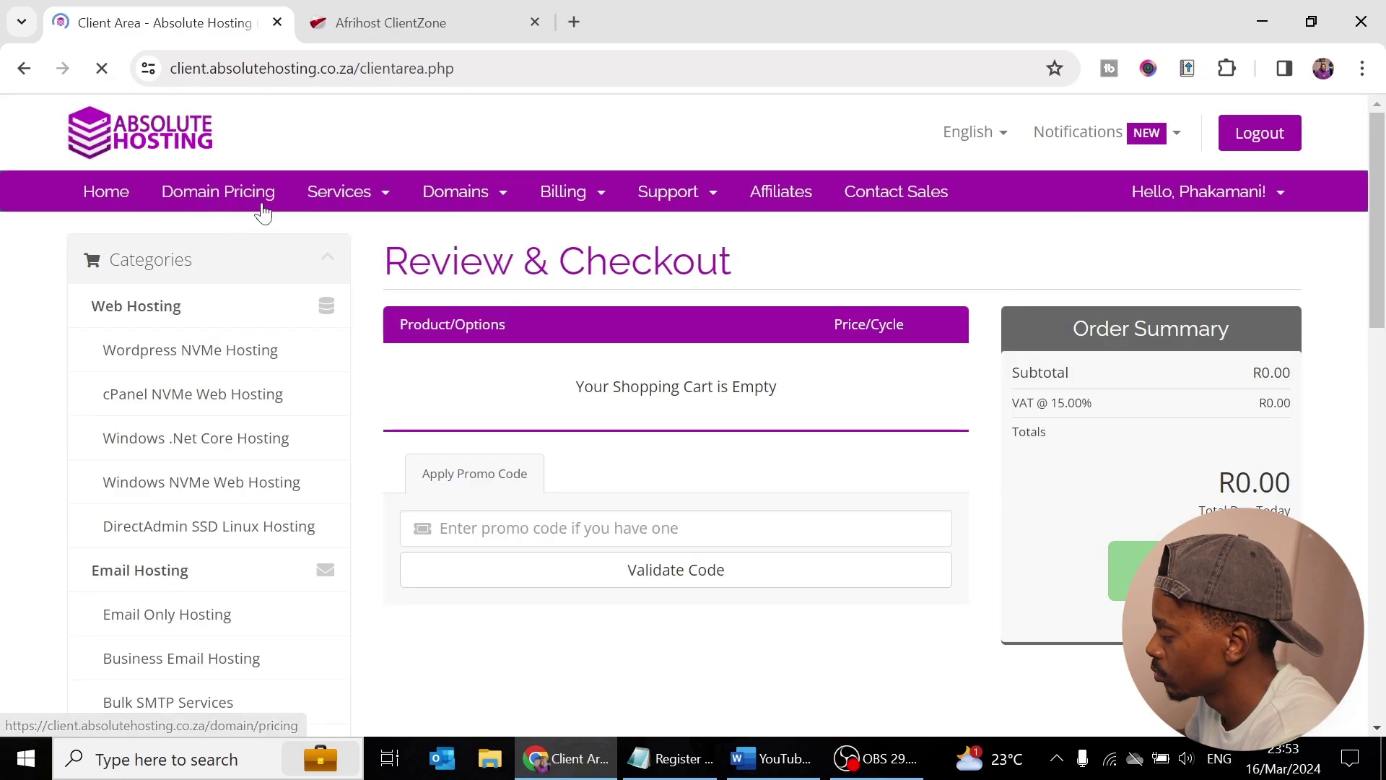
click(476, 29)
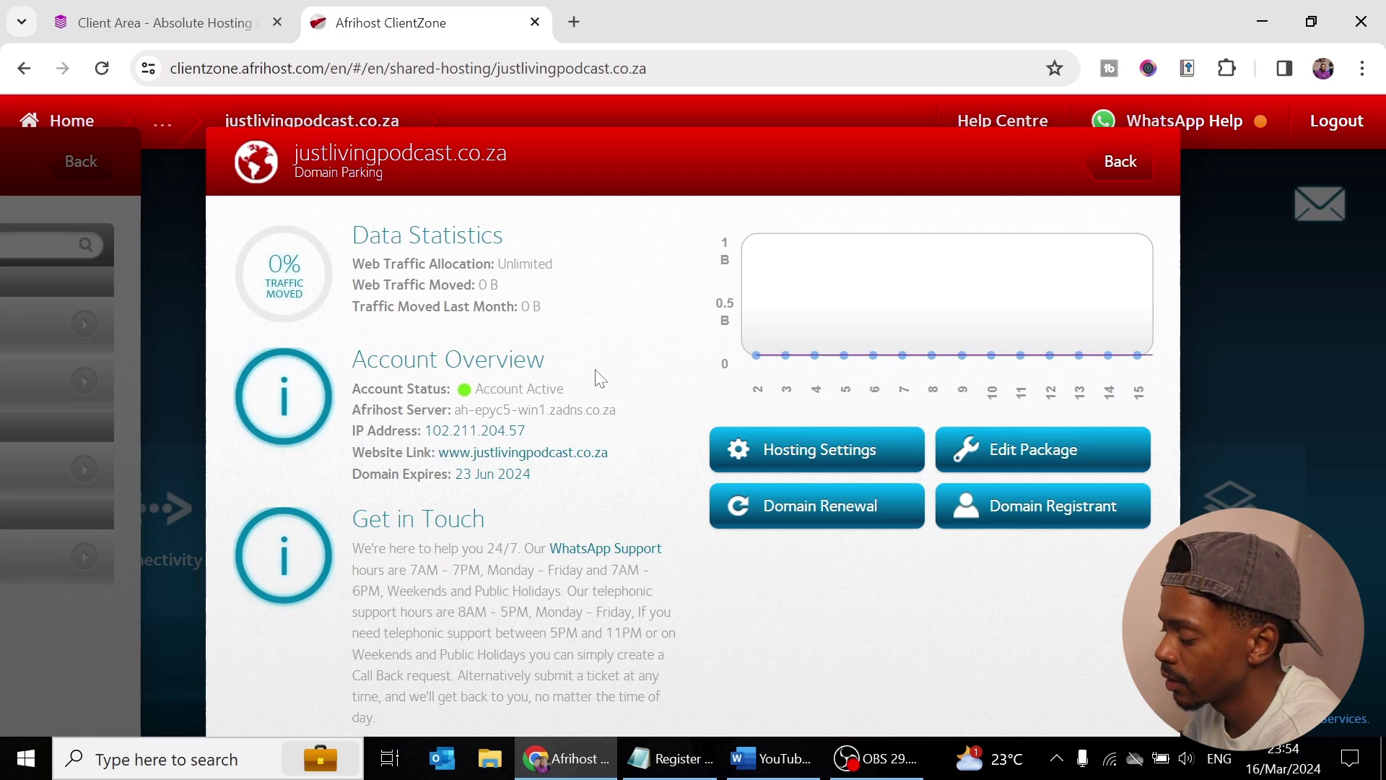
- Open the DNS Editor for justlivingpodcast.co.za and start editing an NS record
click(836, 451)
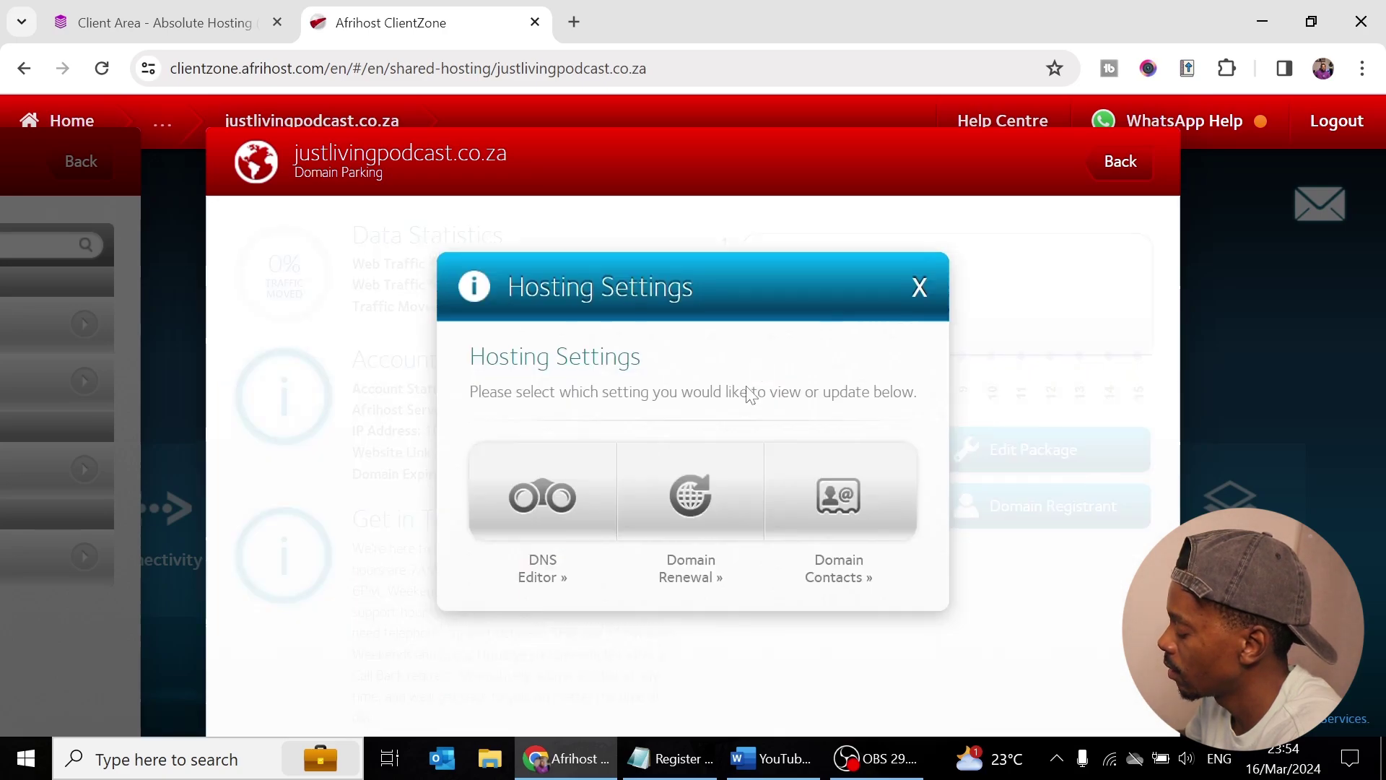
click(544, 514)
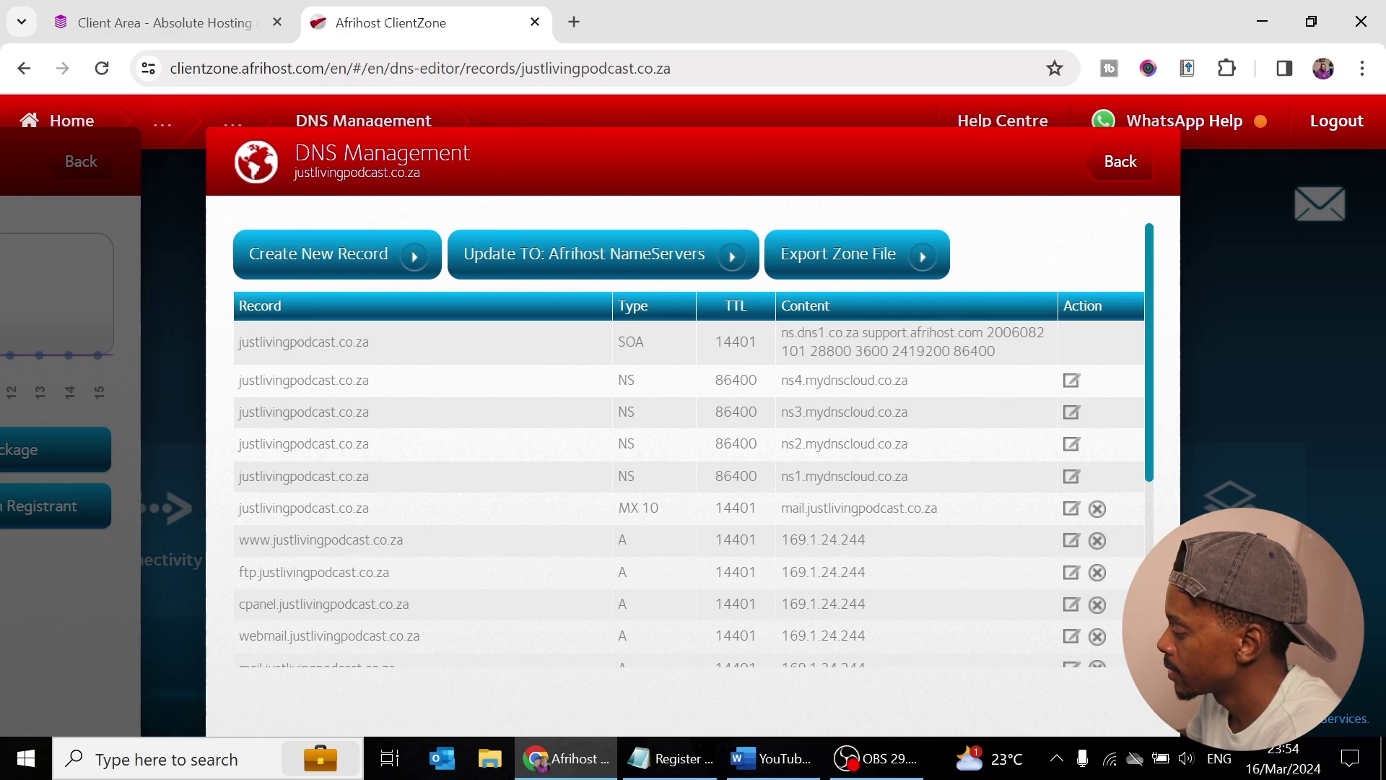
drag(240, 380, 432, 380)
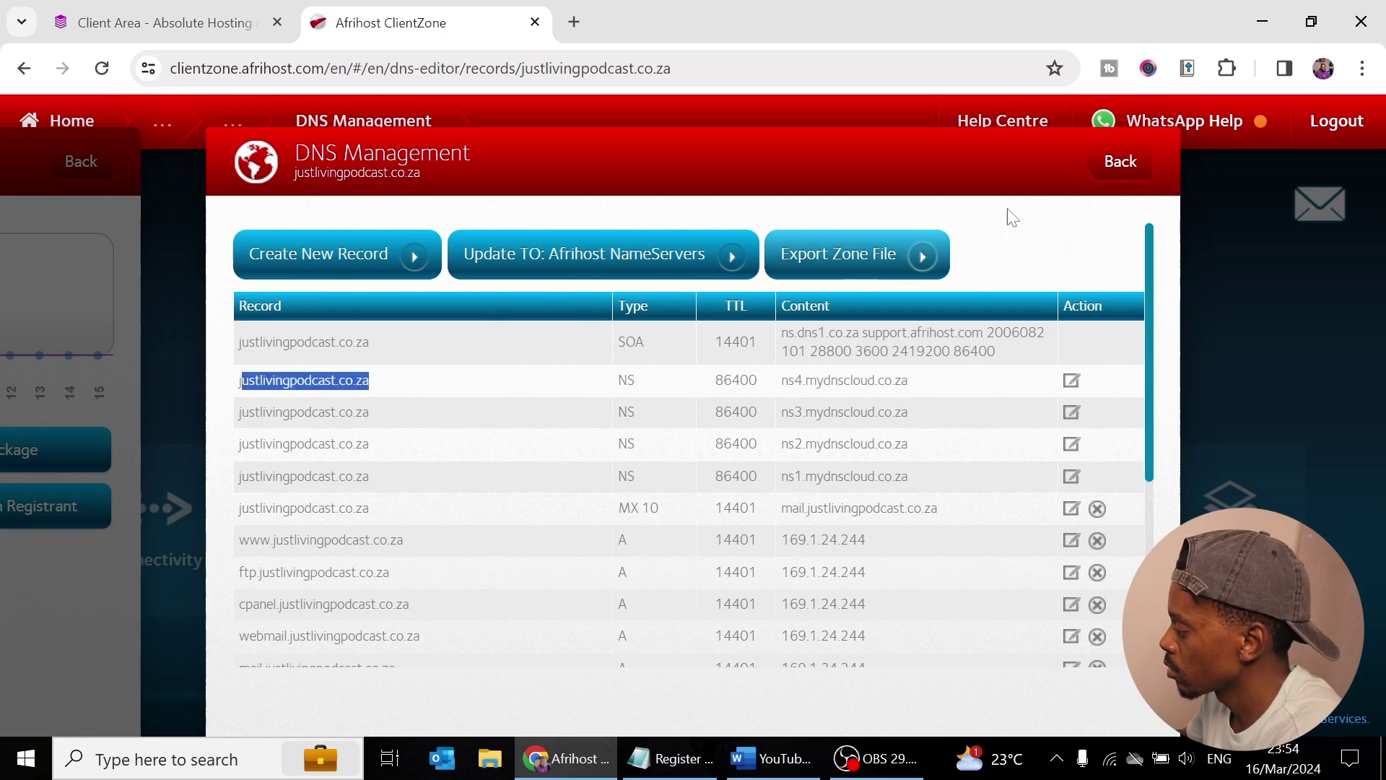
click(1118, 161)
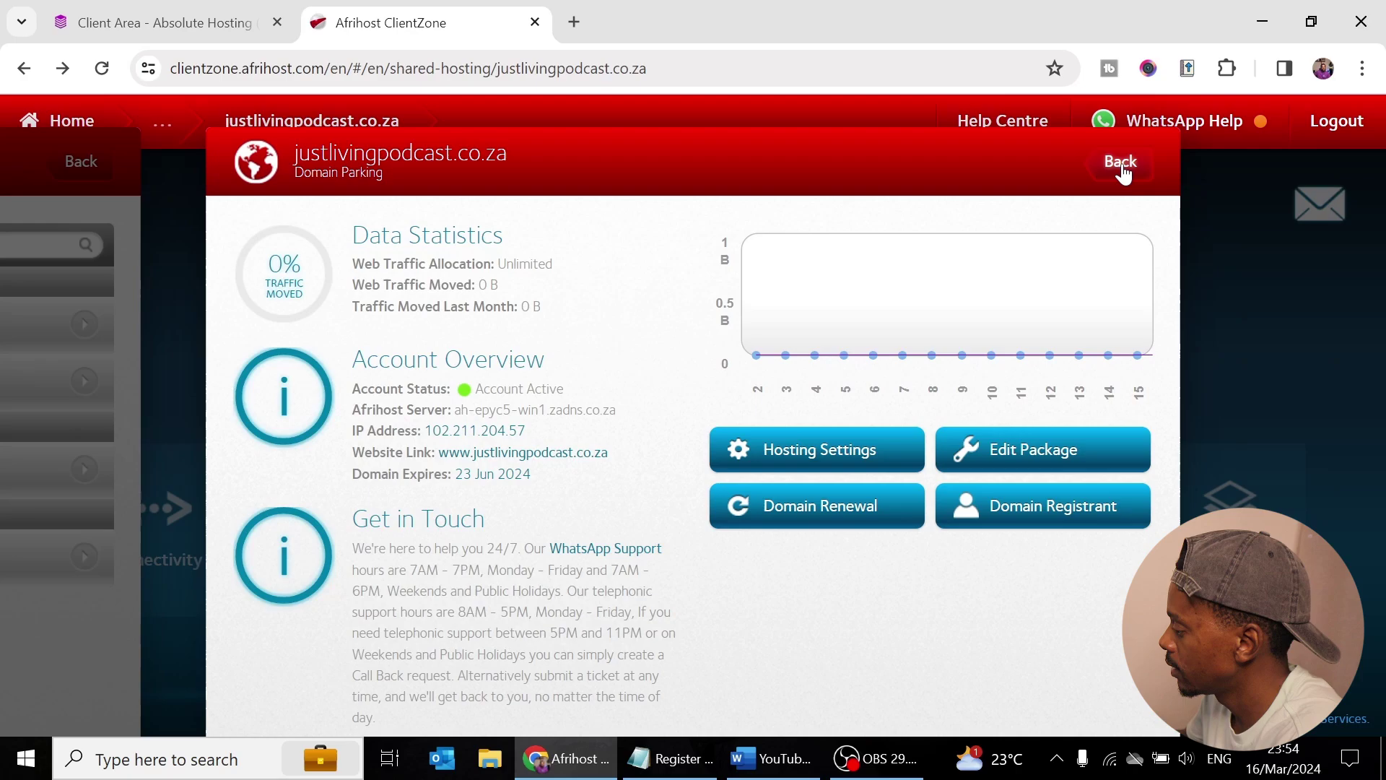
click(1120, 162)
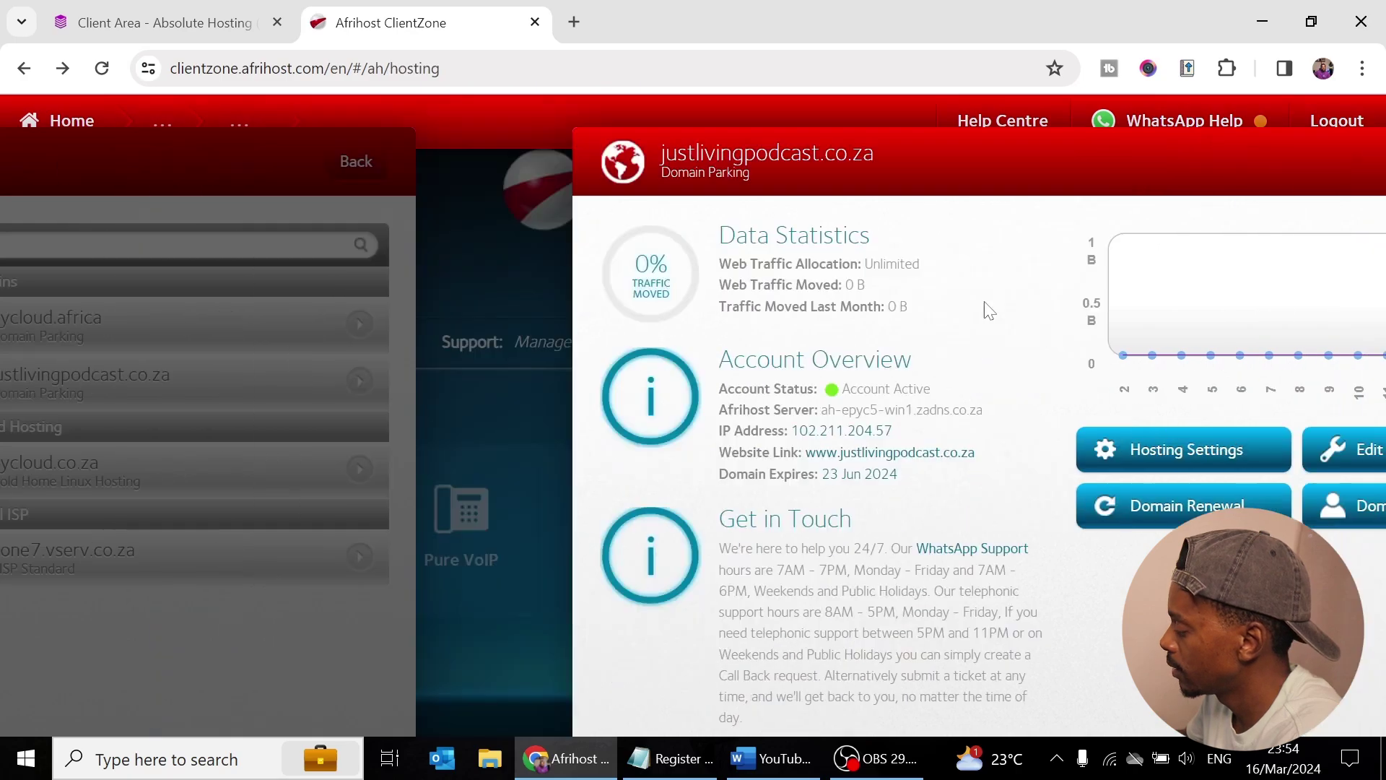
click(832, 383)
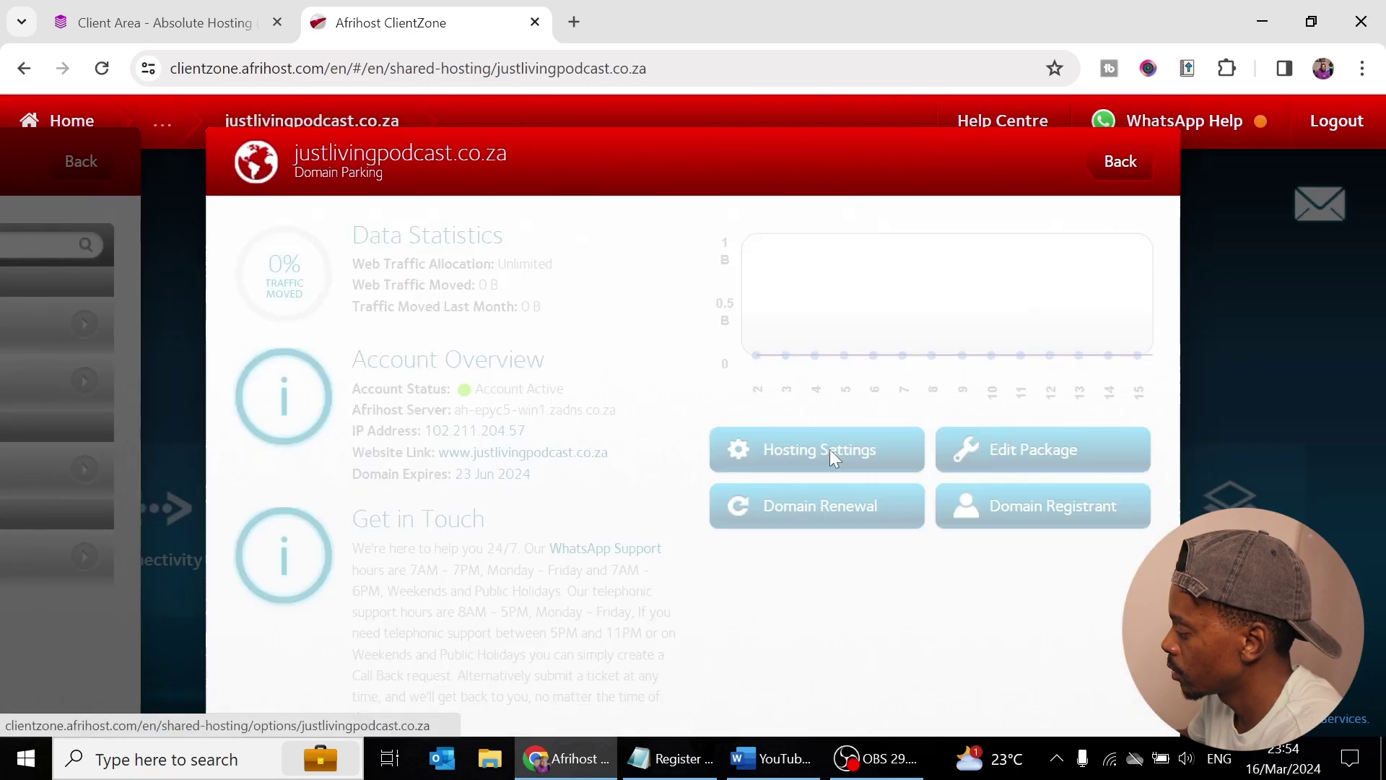
click(815, 451)
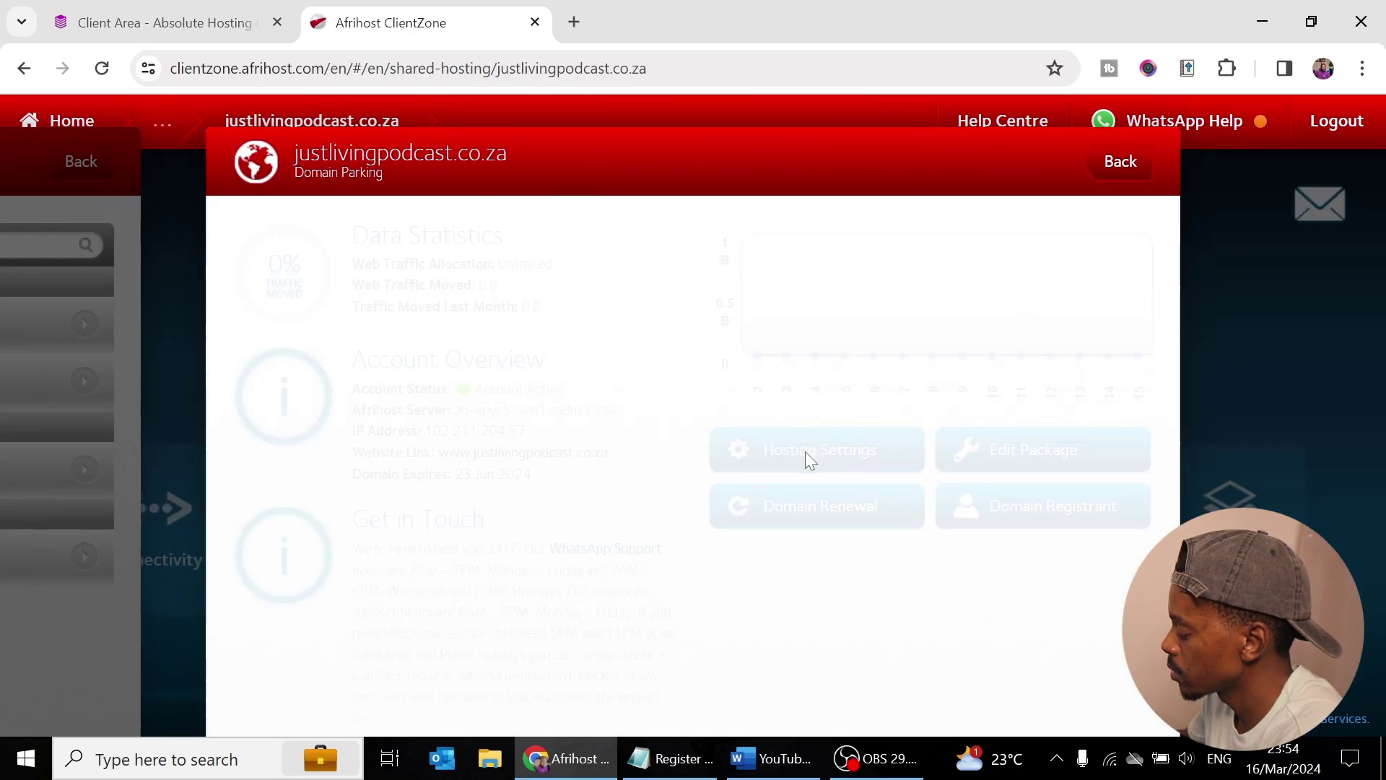
click(564, 528)
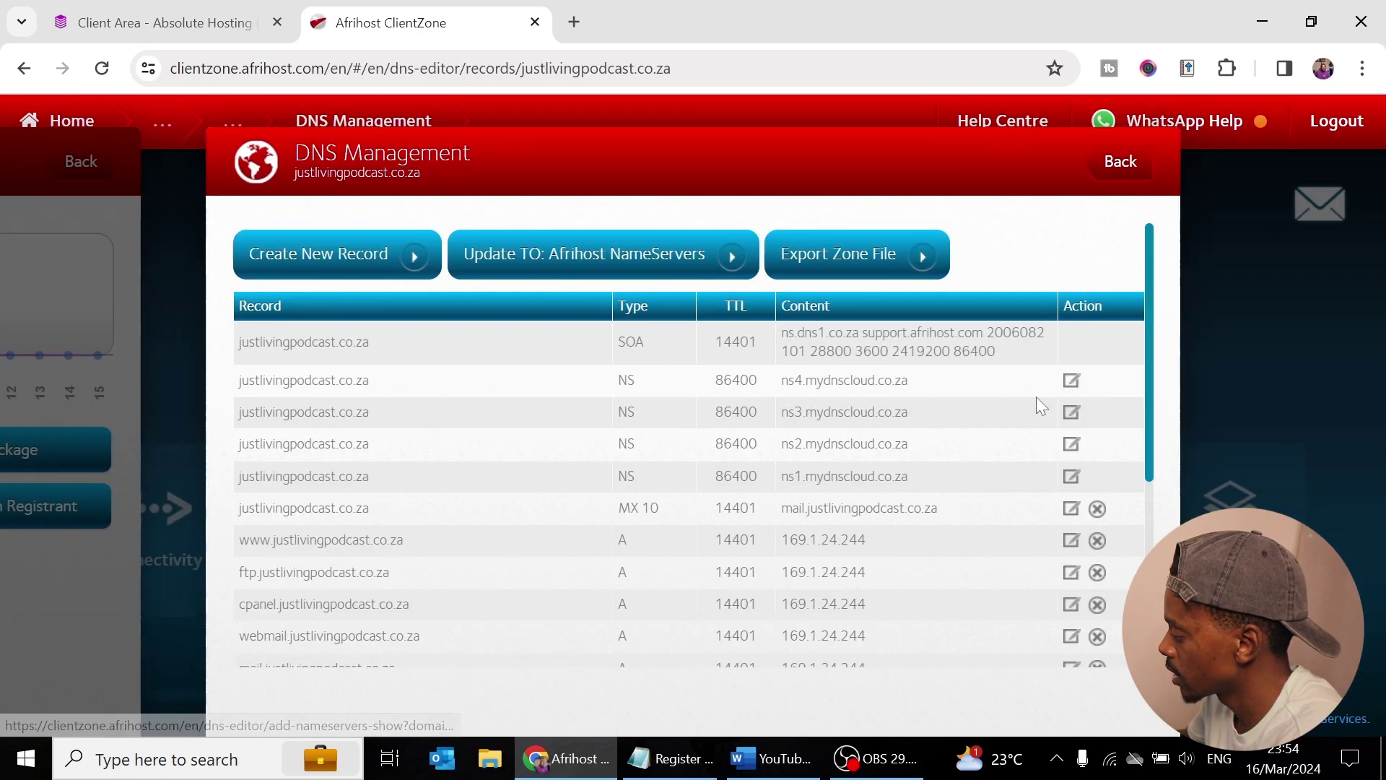
click(1072, 381)
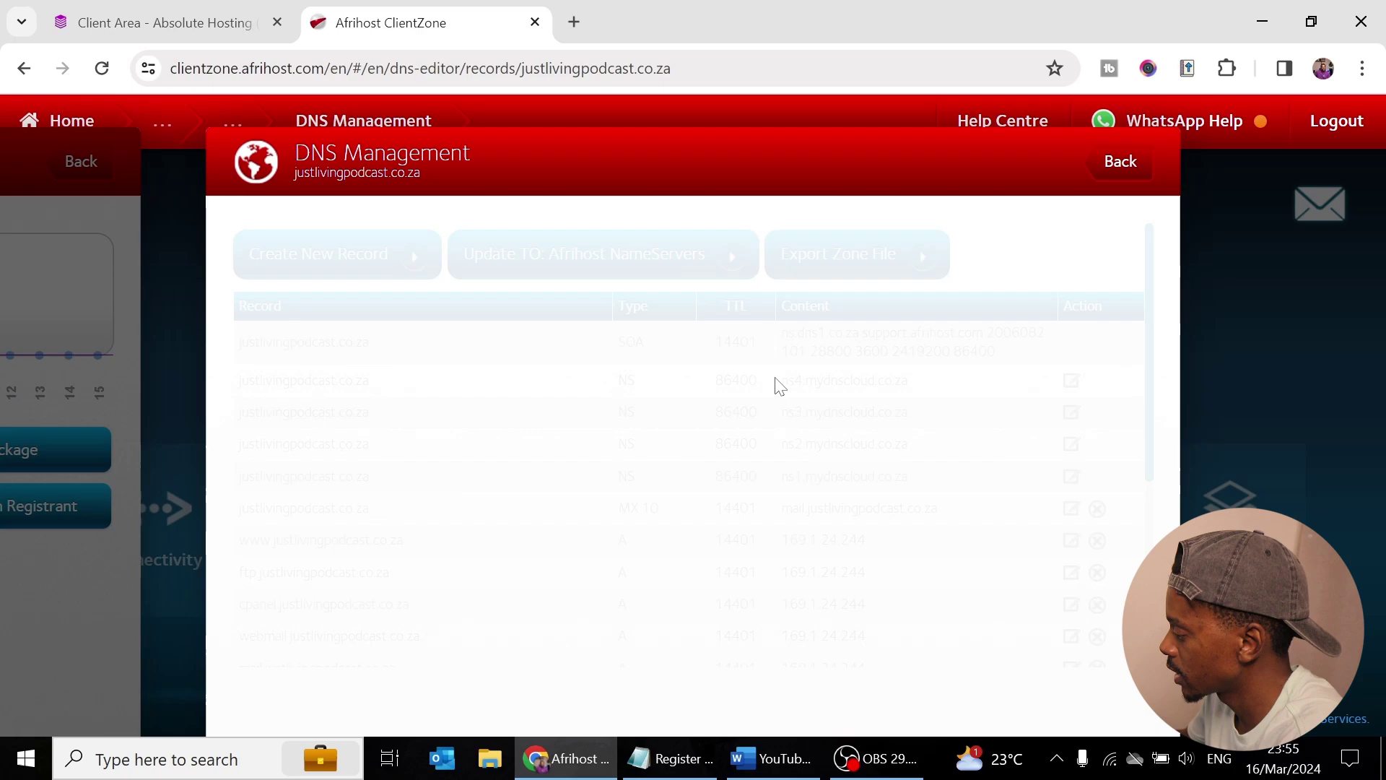
- Inspect the Name Server 1–4 fields in the Update NS Records form
click(693, 399)
key(Tab)
key(Tab)
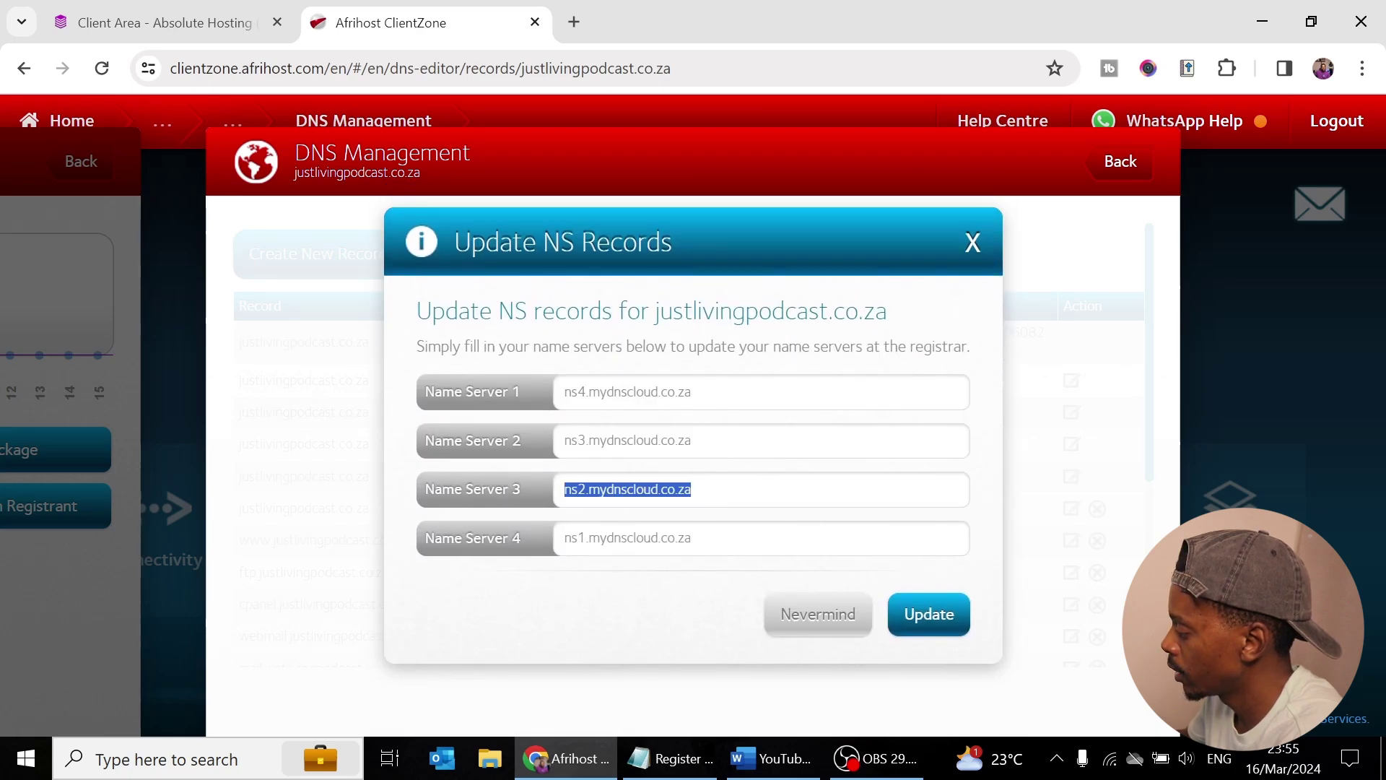
drag(691, 538, 547, 537)
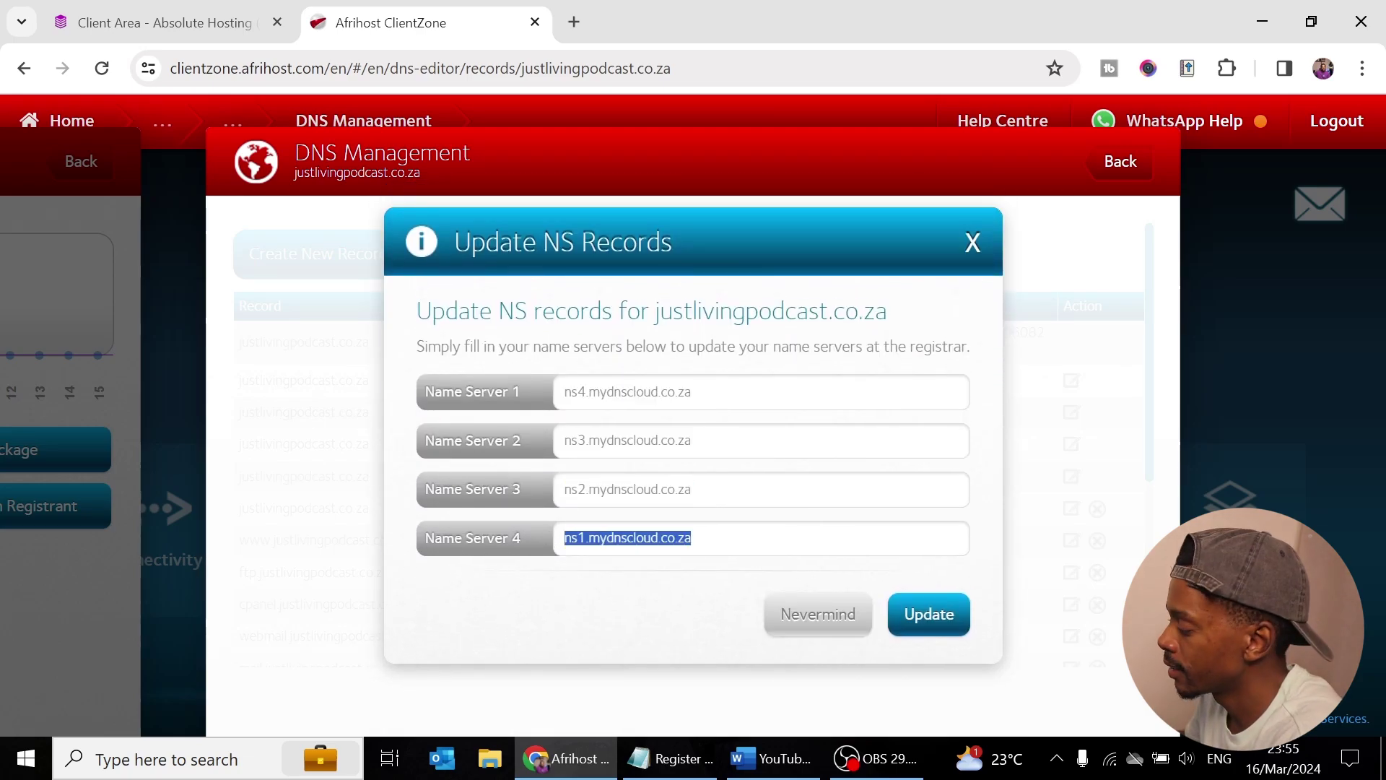
click(677, 440)
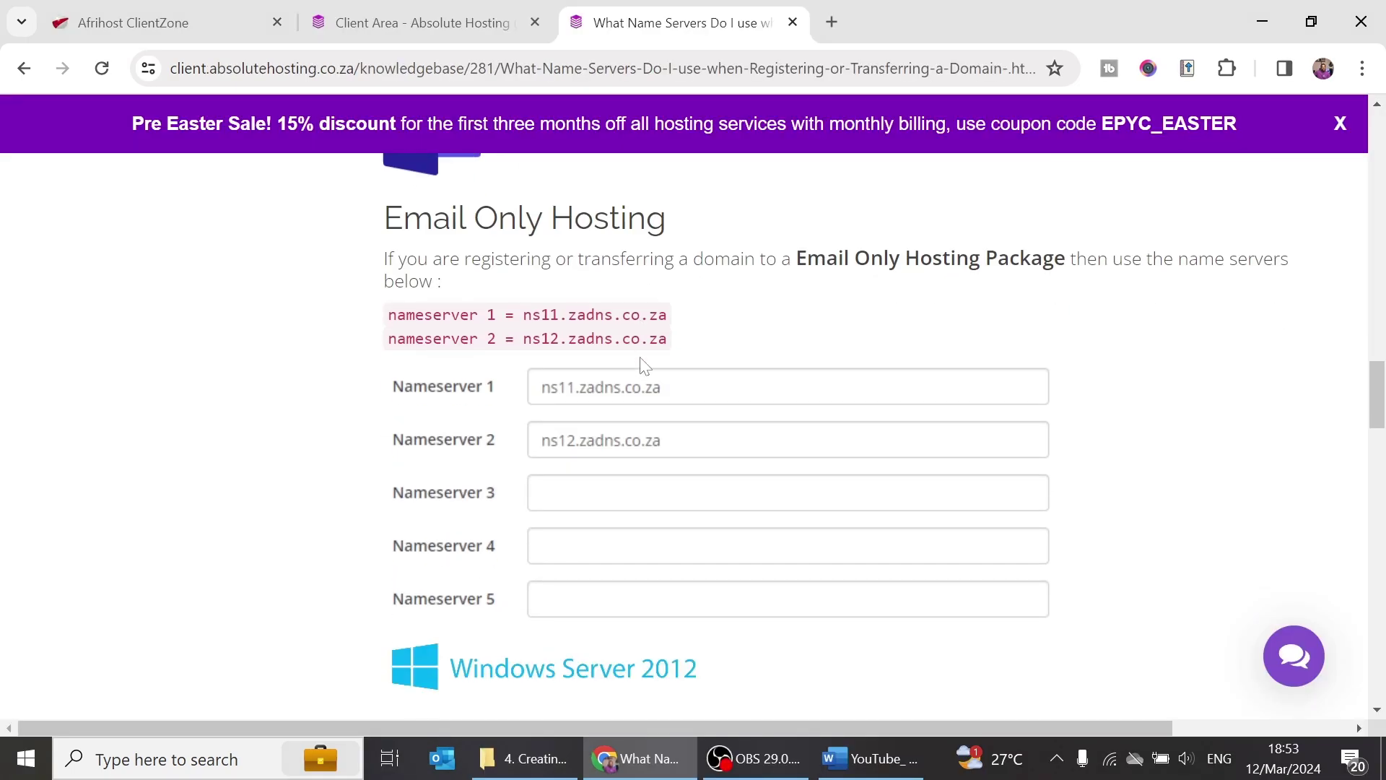
- Copy the Business Email Hosting nameservers ns1–ns4.mydnscloud.co.za into Afrihost and submit the update
scroll(628, 361, up, 3)
scroll(614, 358, down, 6)
scroll(693, 433, down, 15)
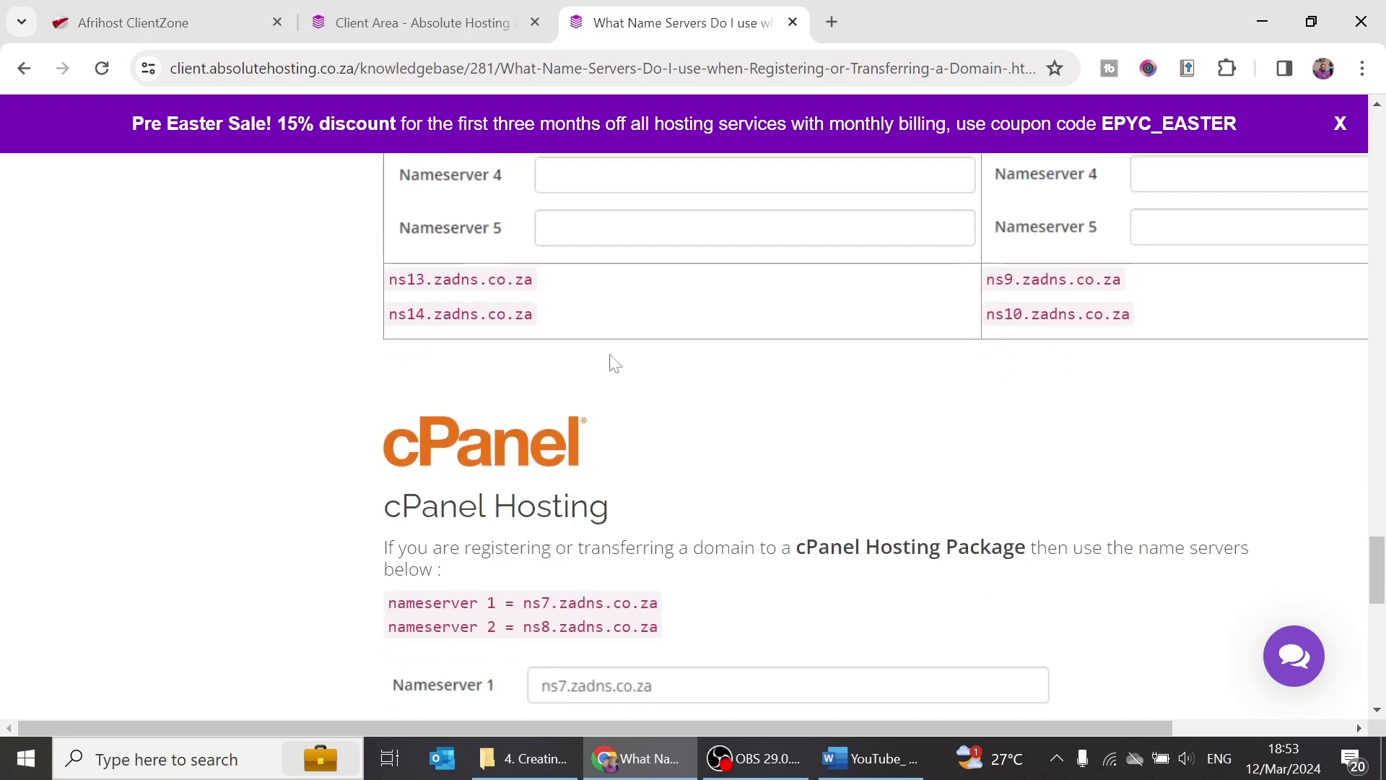
scroll(612, 361, down, 8)
scroll(613, 361, up, 14)
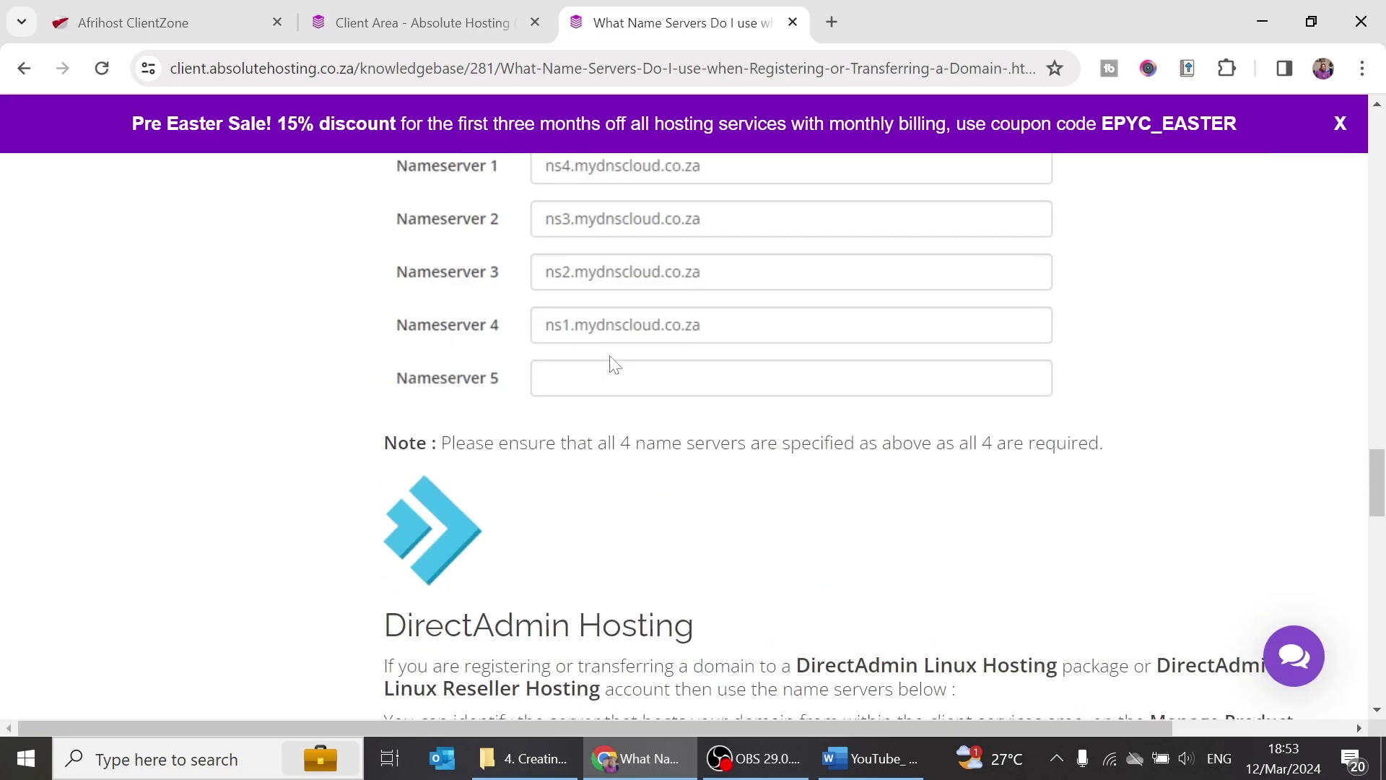
scroll(612, 360, up, 12)
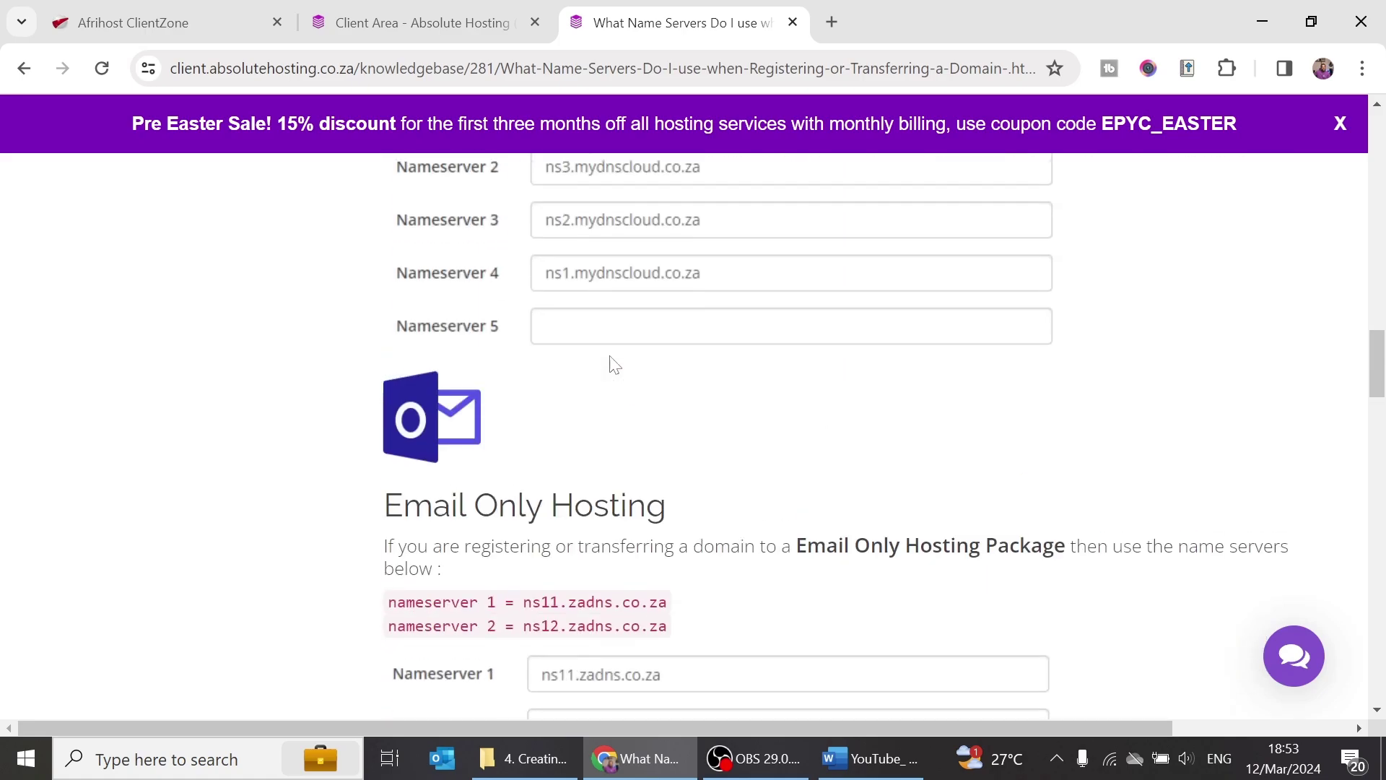
scroll(612, 360, up, 7)
scroll(612, 361, down, 2)
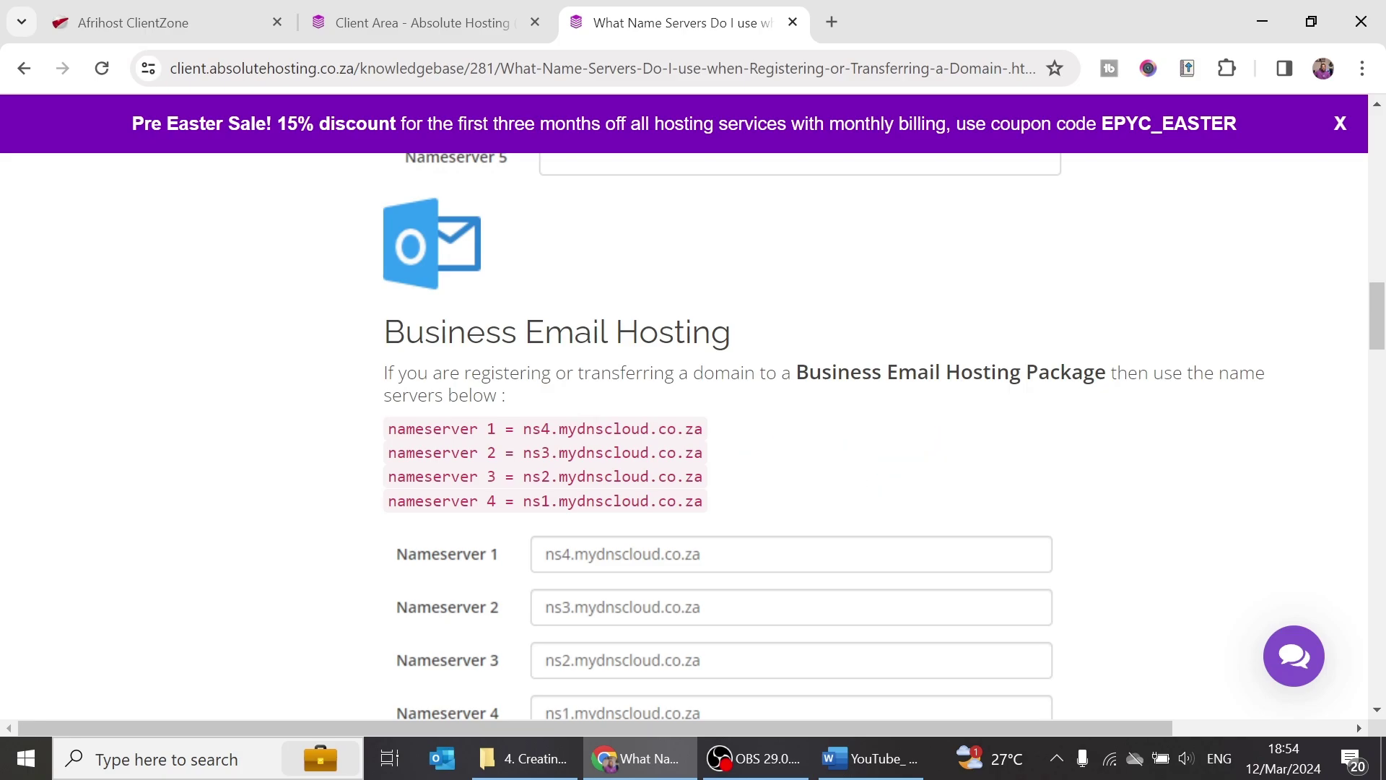
drag(522, 428, 718, 437)
click(133, 22)
click(895, 612)
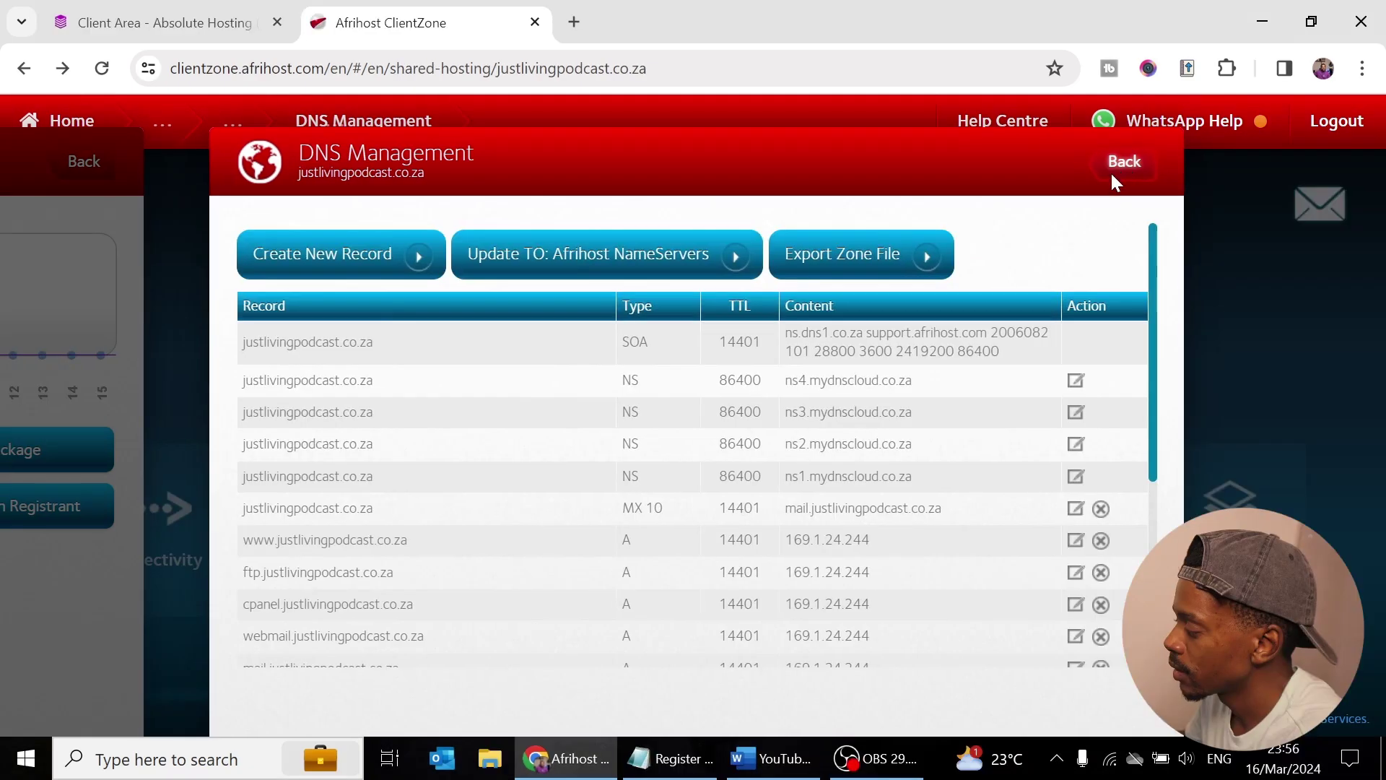
- Acknowledge the queued nameserver update and go back to the Hosting Products list
click(1114, 166)
click(1126, 165)
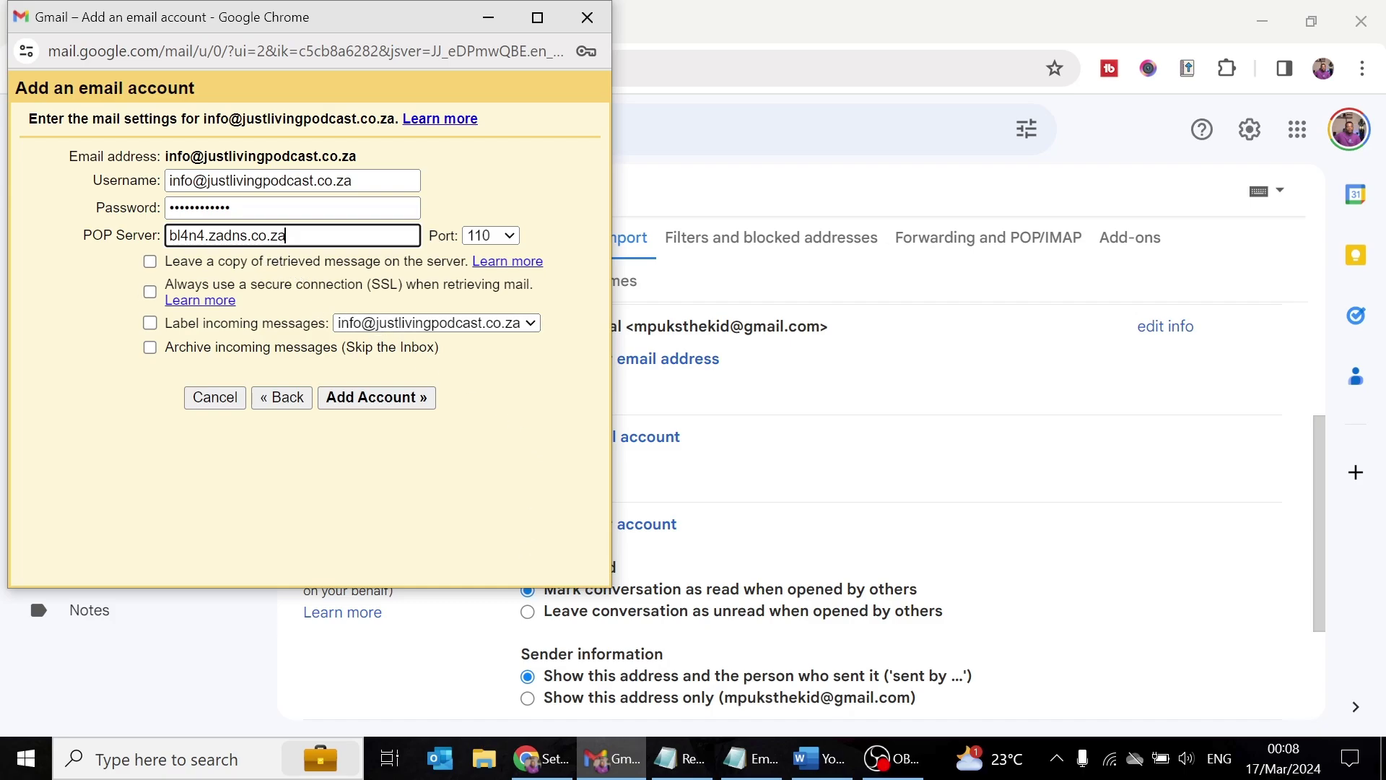
drag(289, 236, 93, 236)
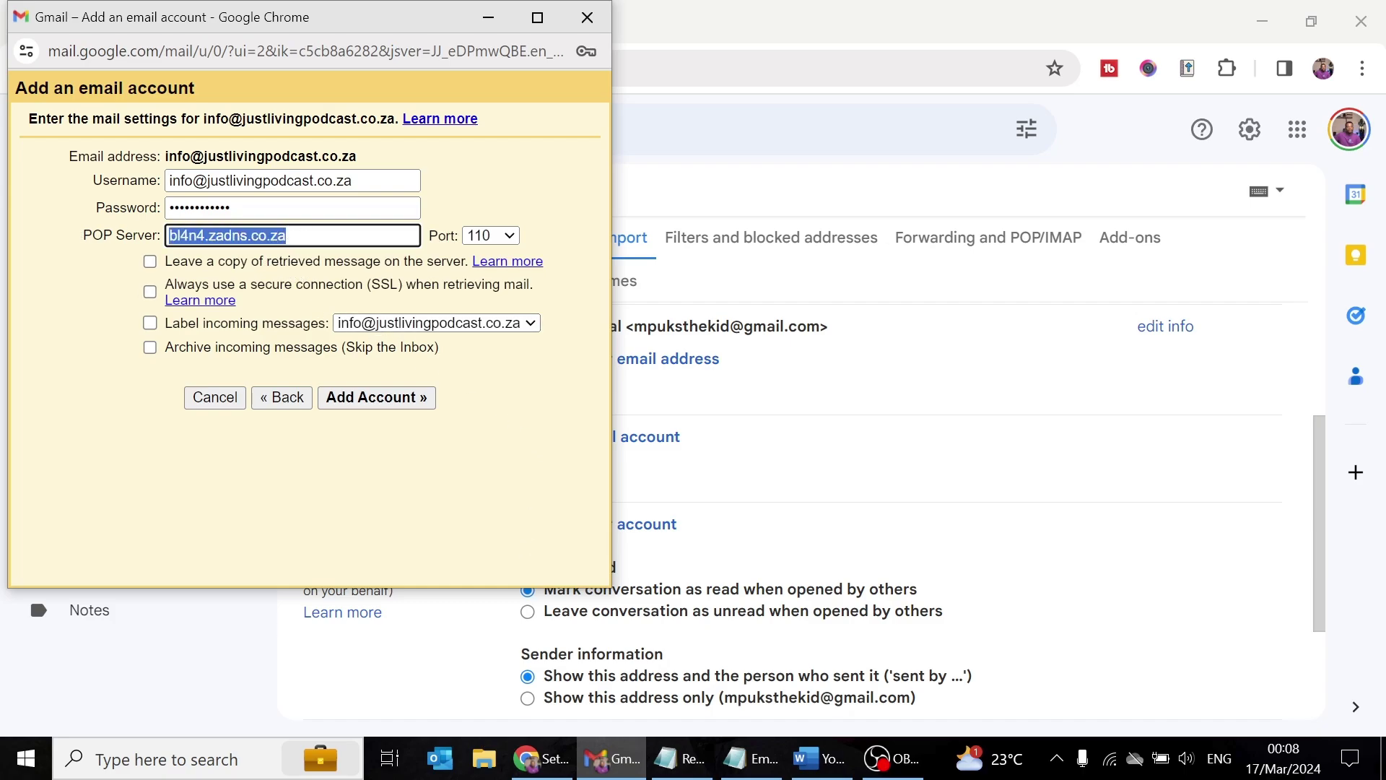
click(286, 235)
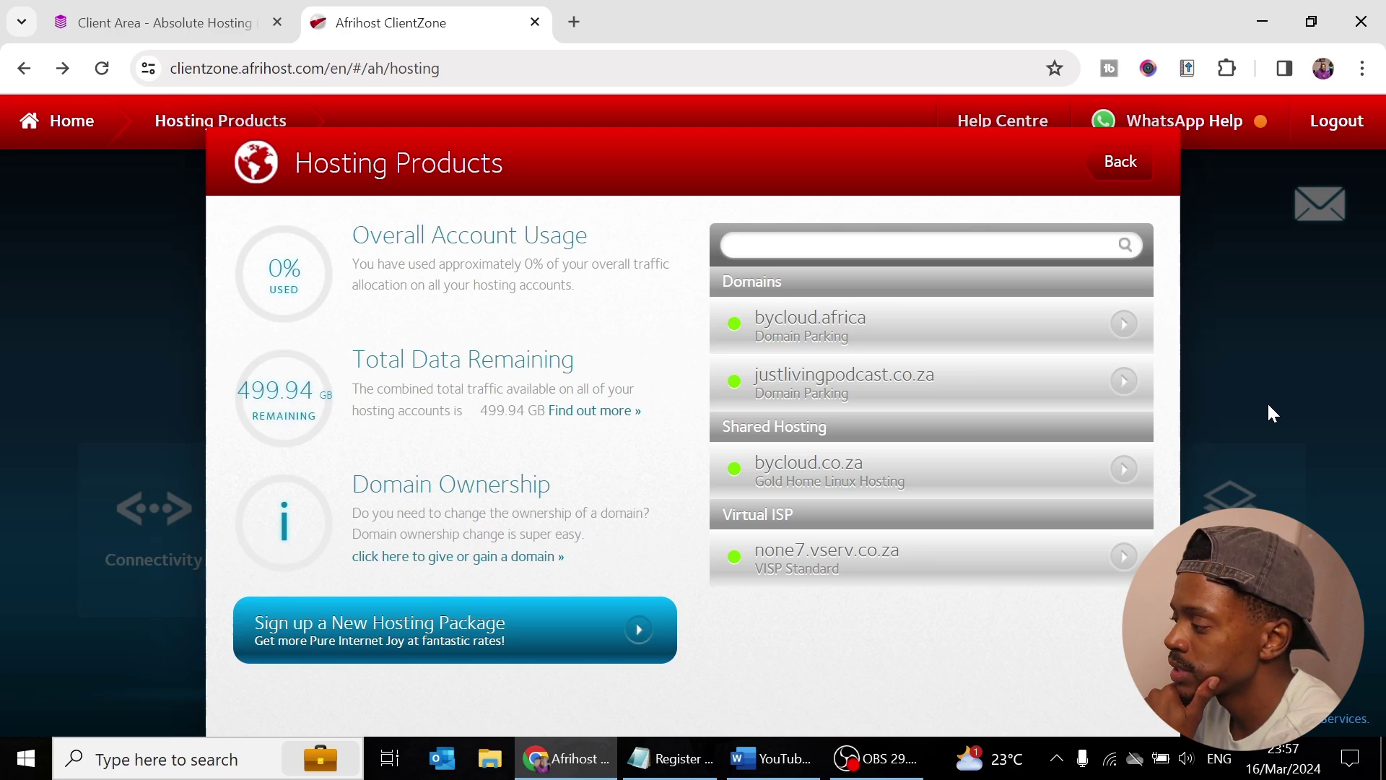
- Review the support tickets, including the Gmail settings one, then return to the client area home
click(180, 5)
scroll(466, 202, up, 3)
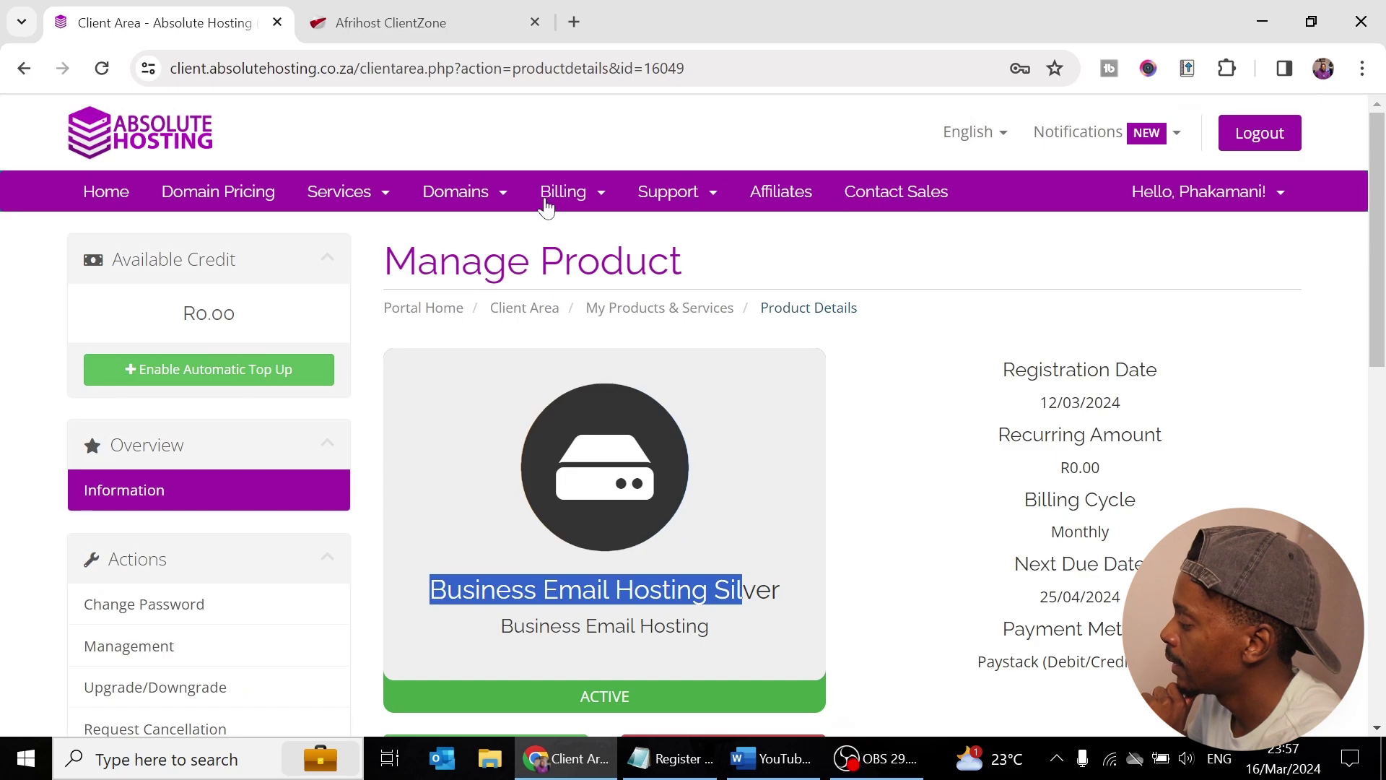
click(676, 203)
click(695, 259)
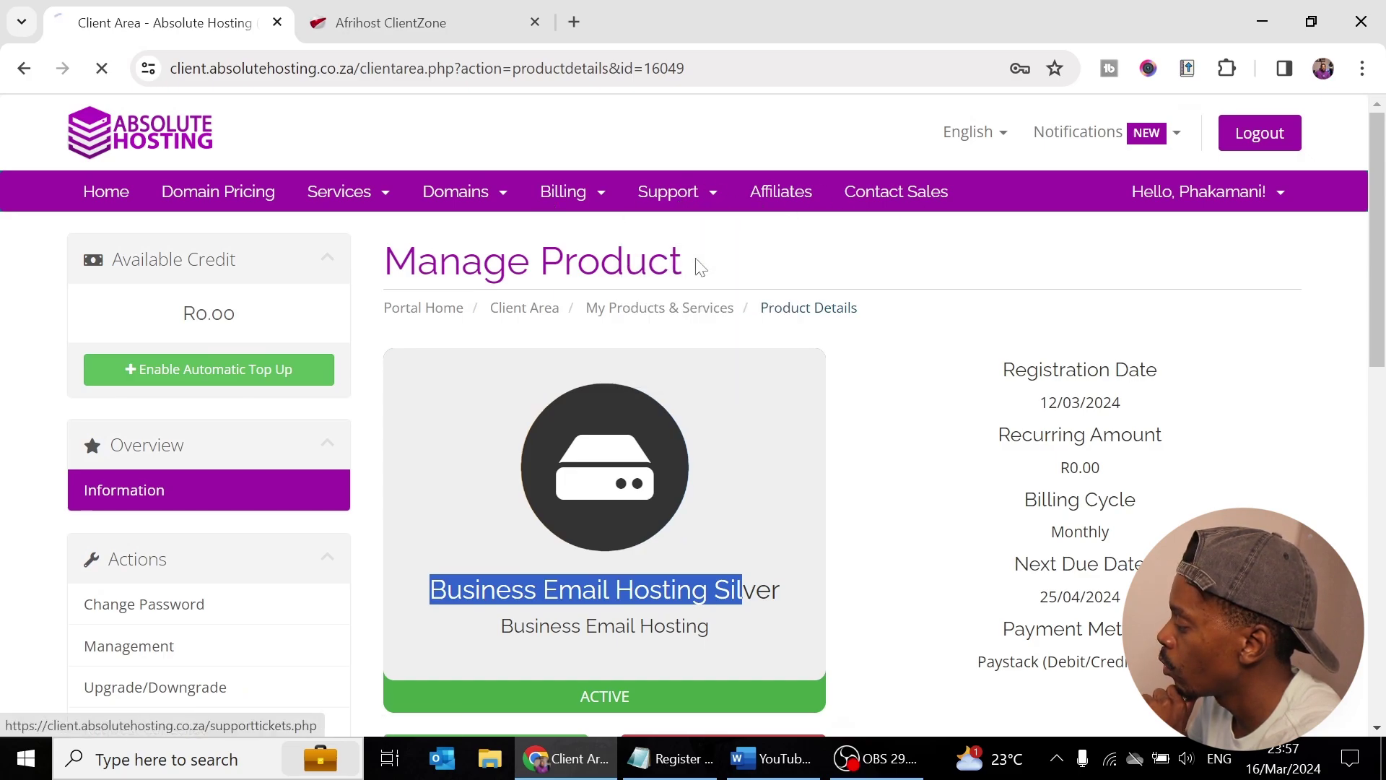
scroll(581, 433, down, 3)
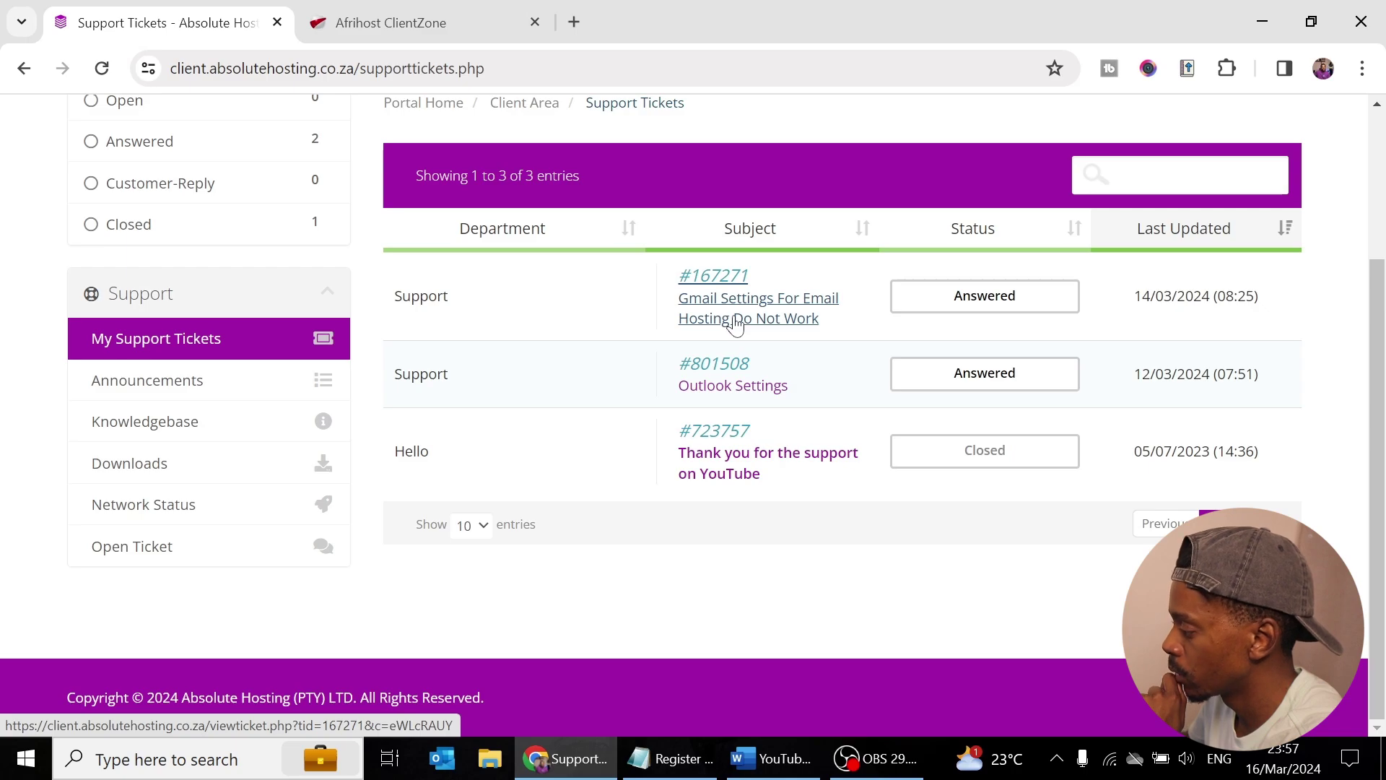
scroll(722, 397, up, 2)
scroll(722, 399, up, 1)
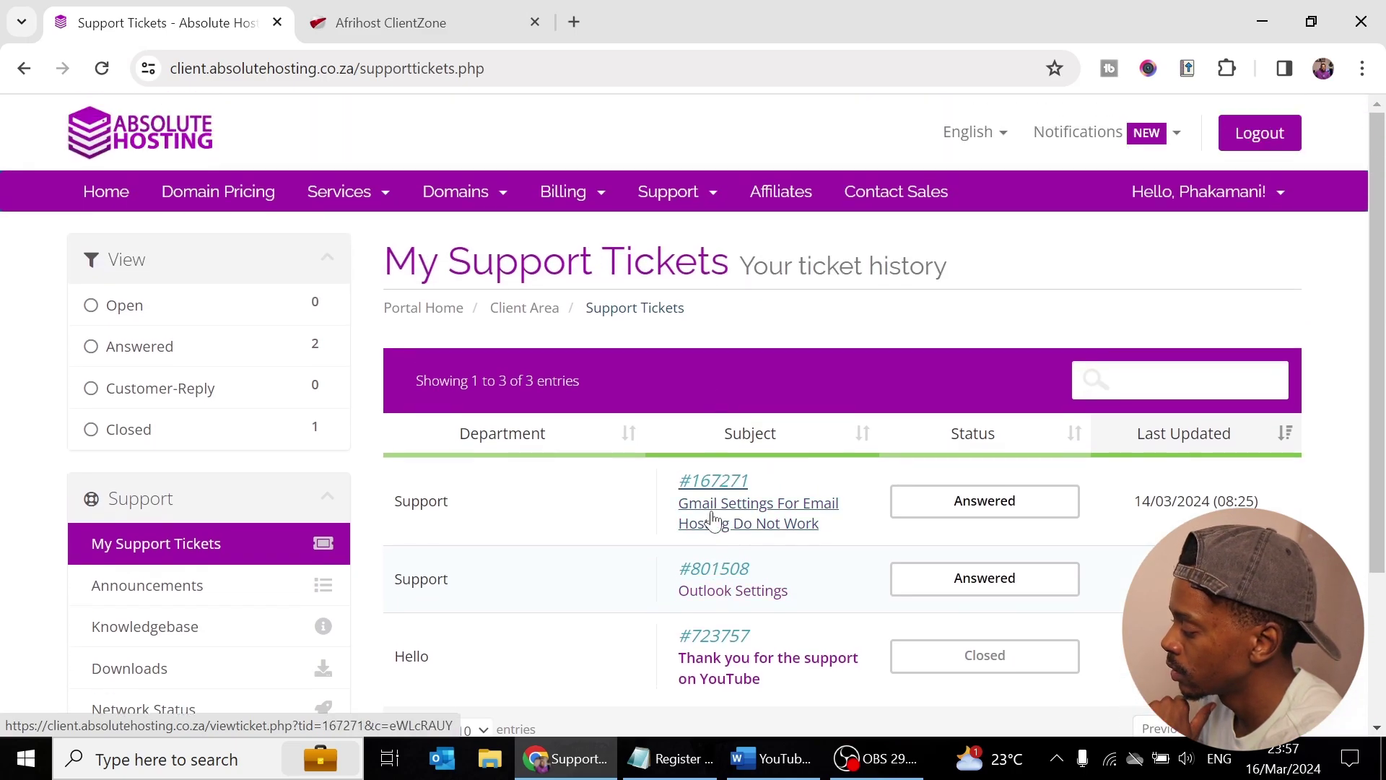
scroll(714, 506, down, 3)
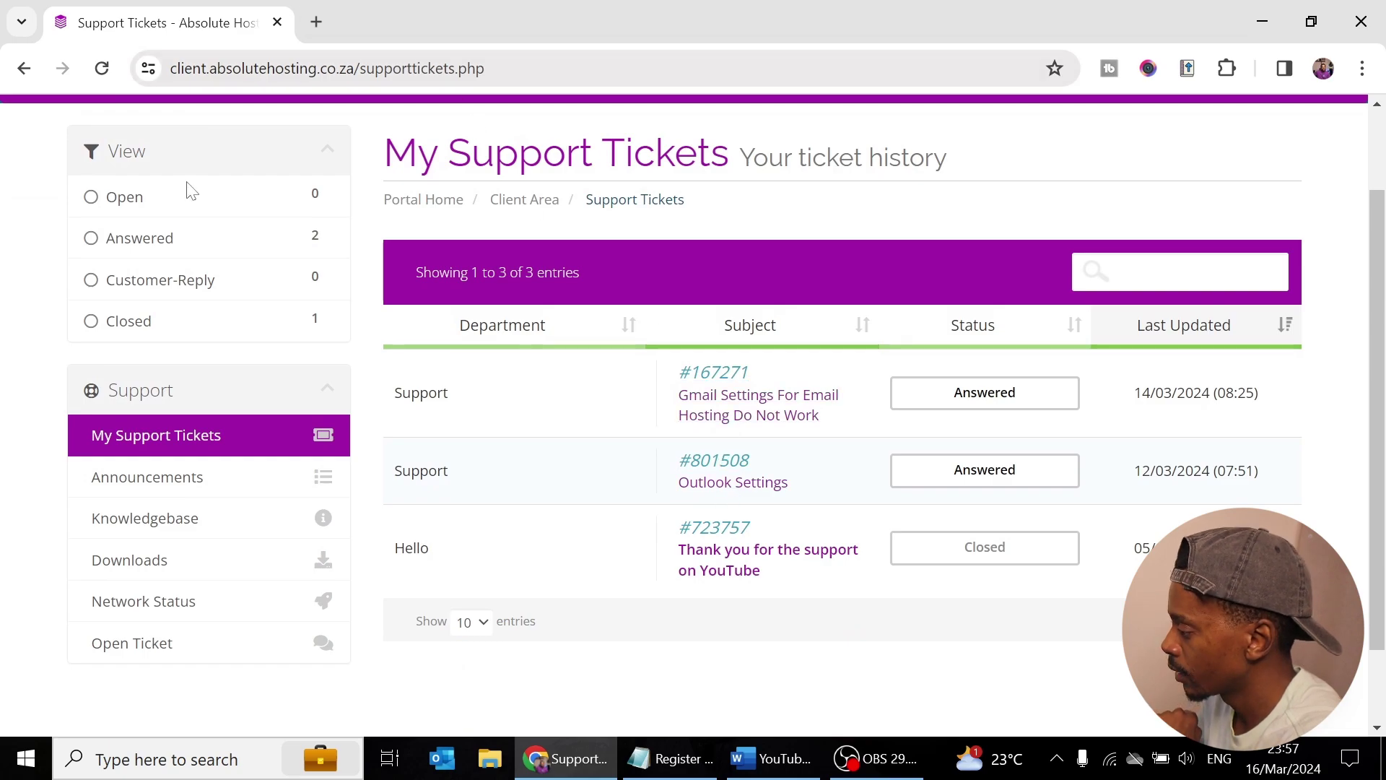
scroll(184, 310, up, 2)
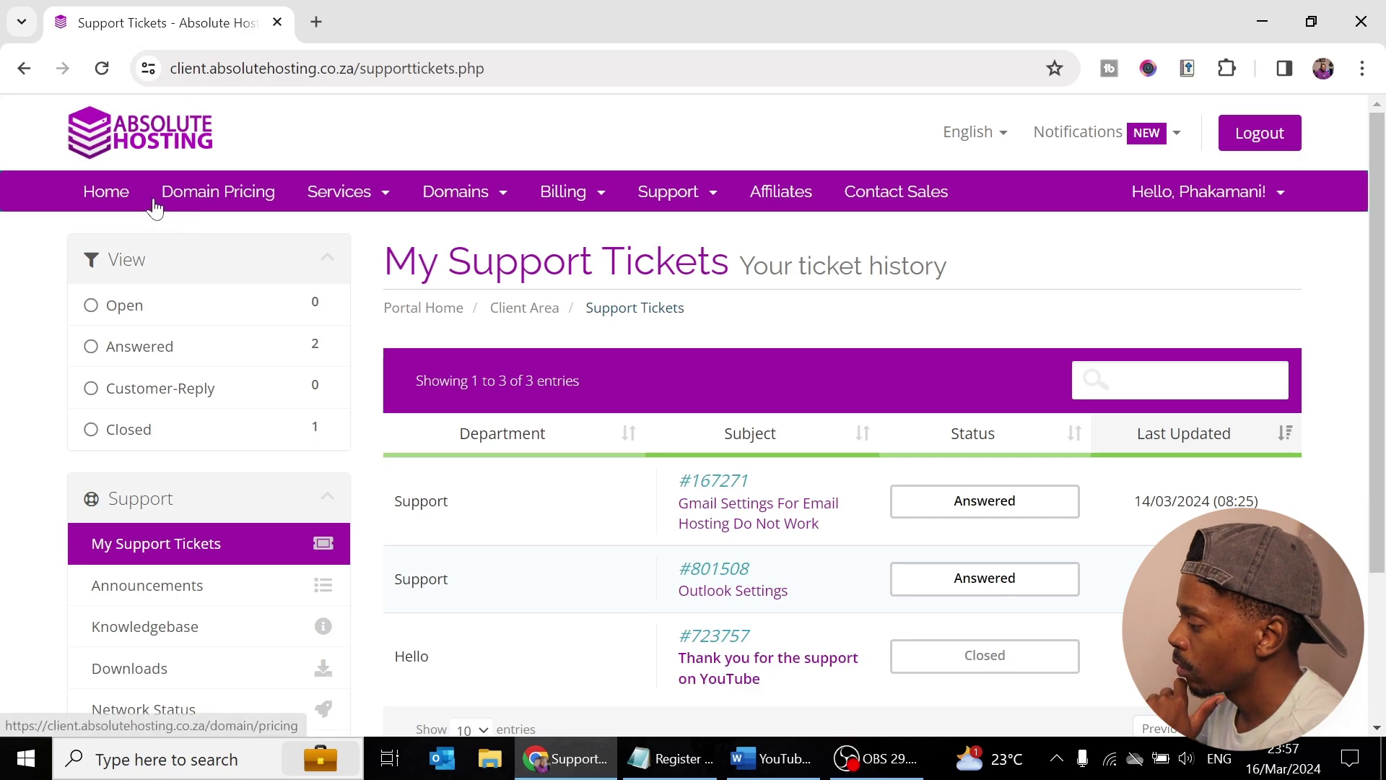
click(106, 194)
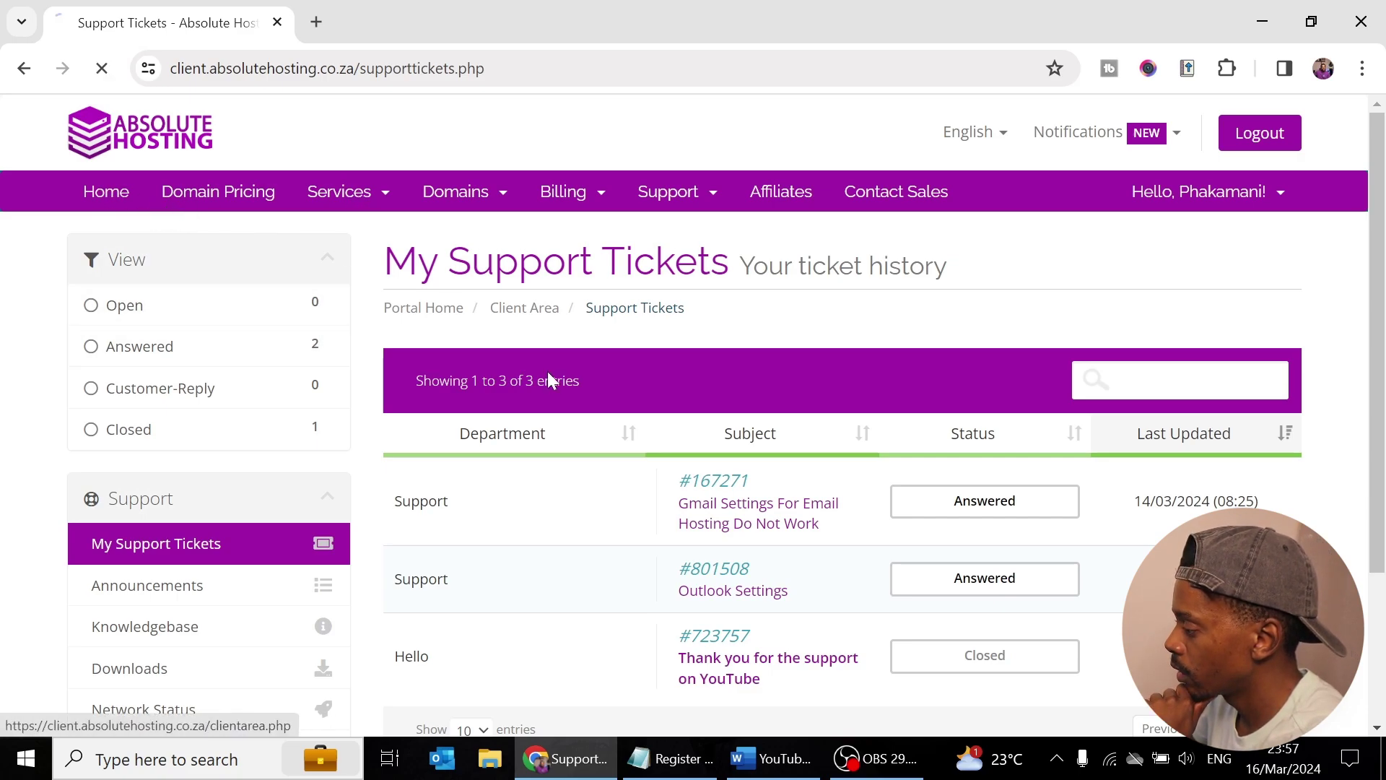
scroll(323, 440, down, 1)
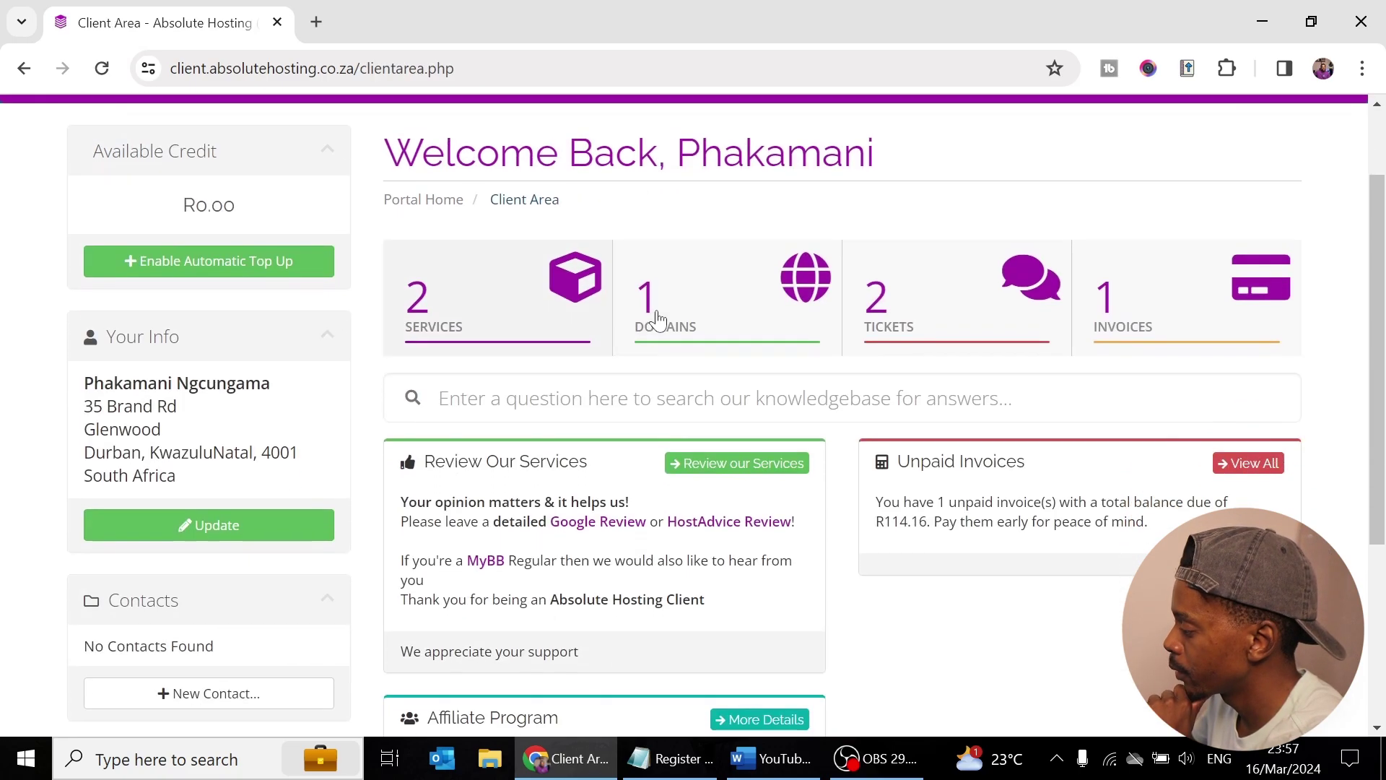
- Open the Business Email Hosting Silver service for justlivingpodcast.co.za and scroll to Manage Your Services
click(504, 296)
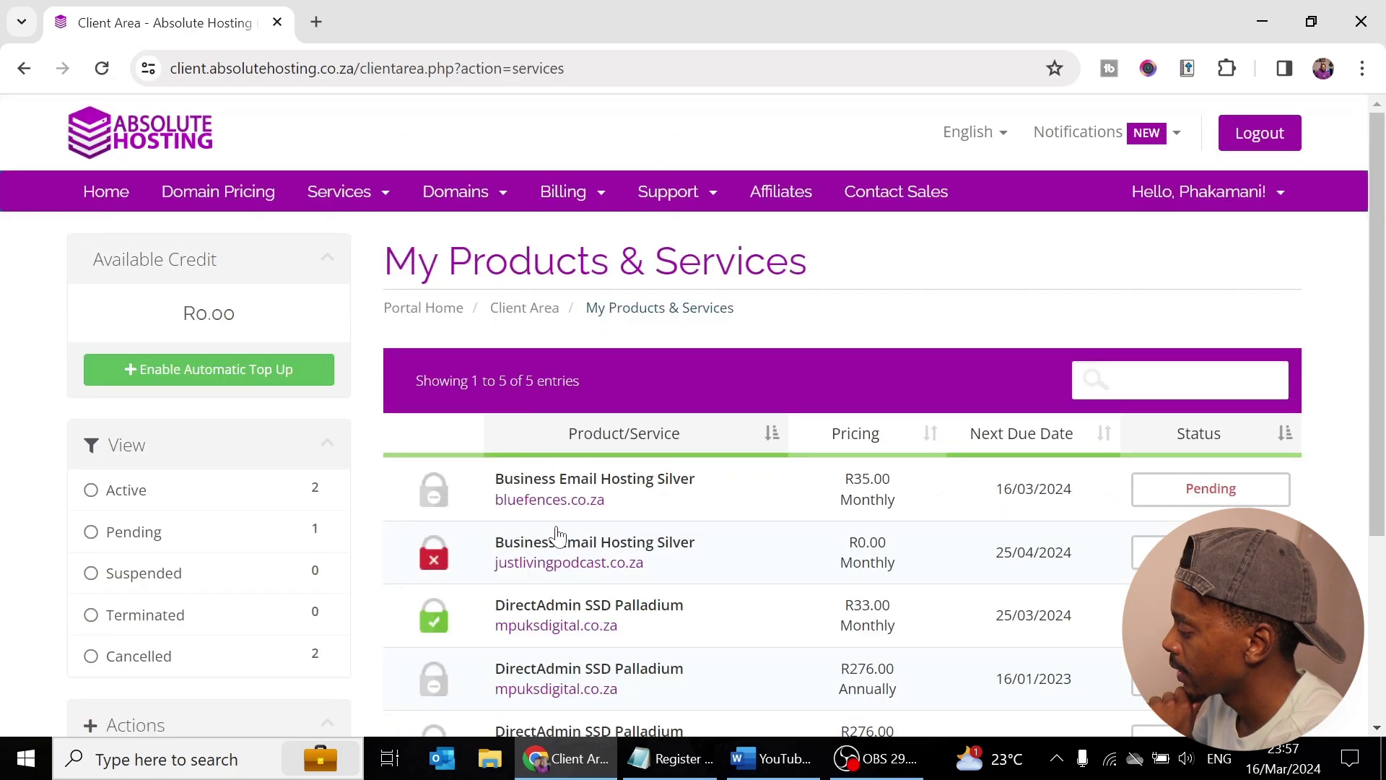
scroll(557, 532, down, 3)
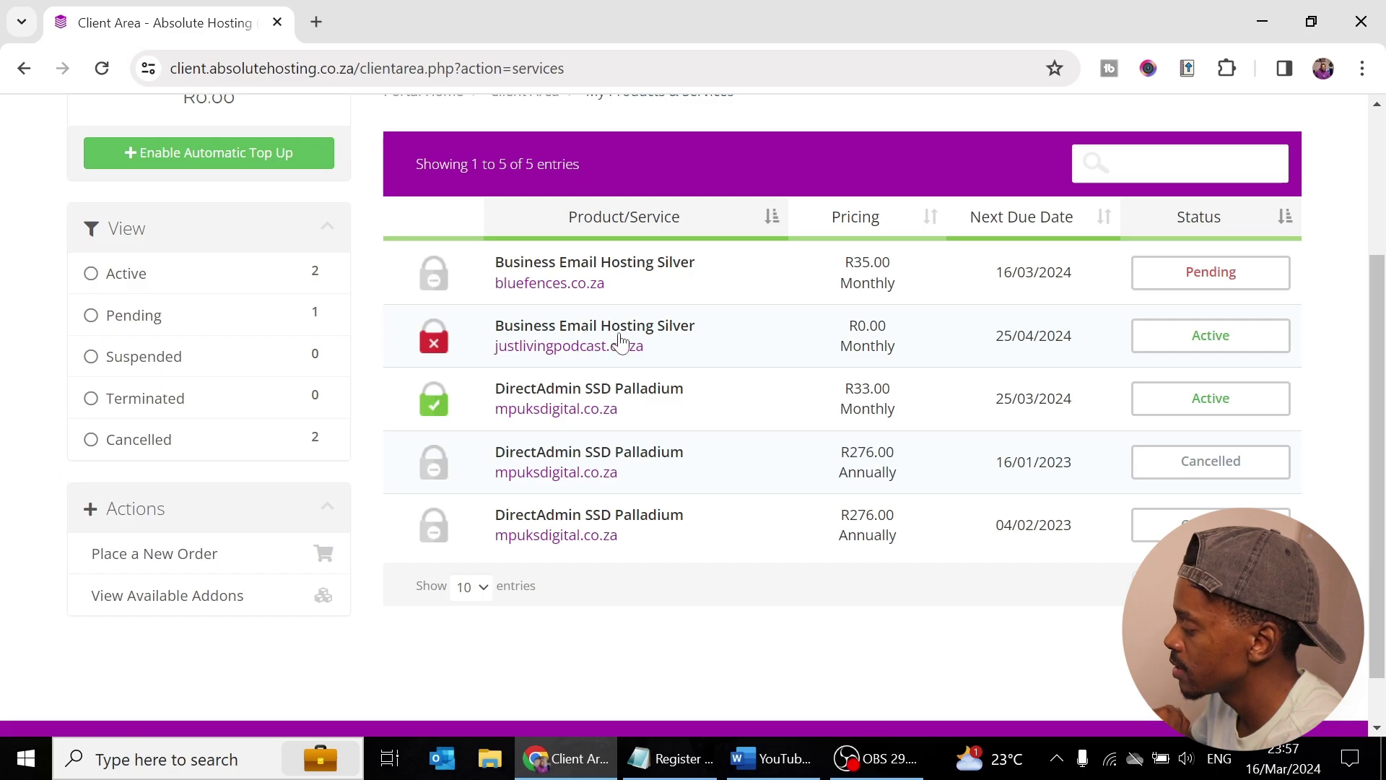
click(621, 341)
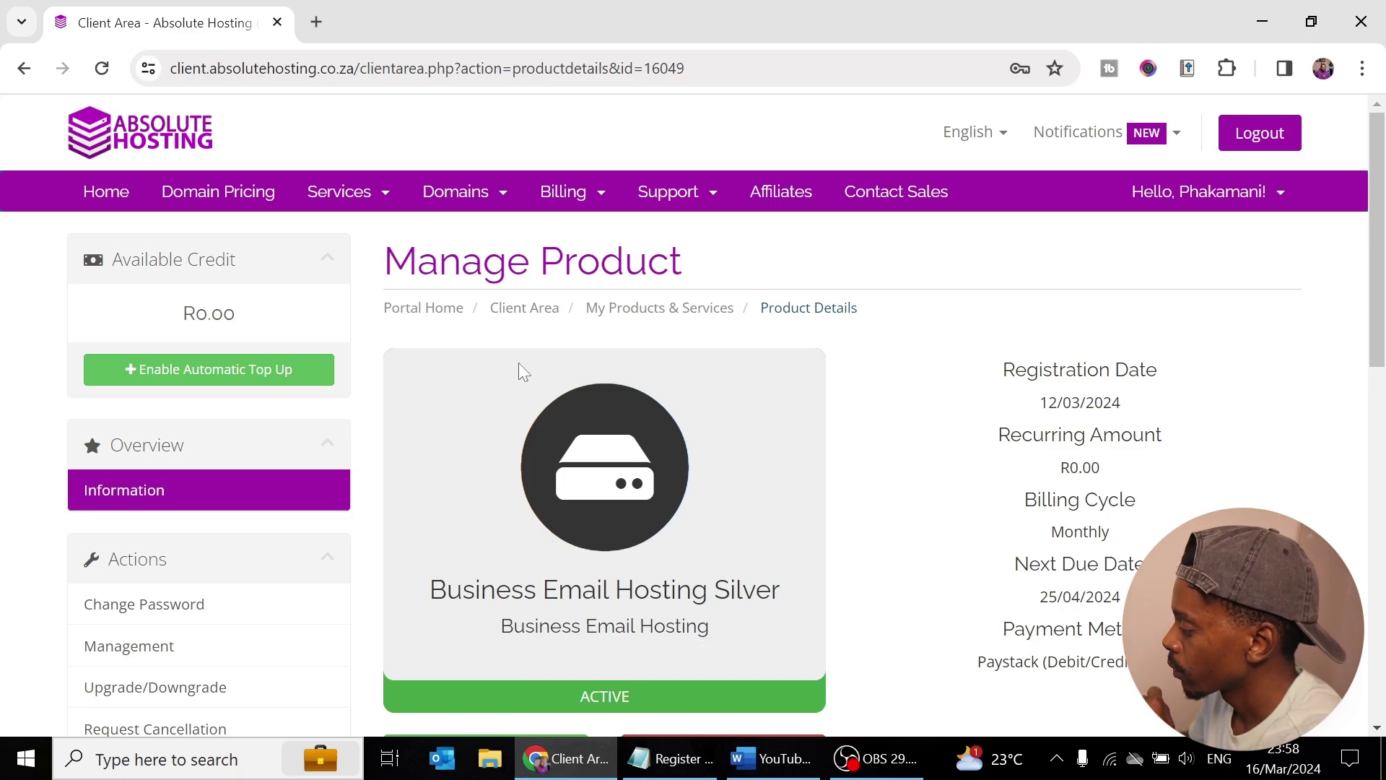
scroll(560, 368, down, 2)
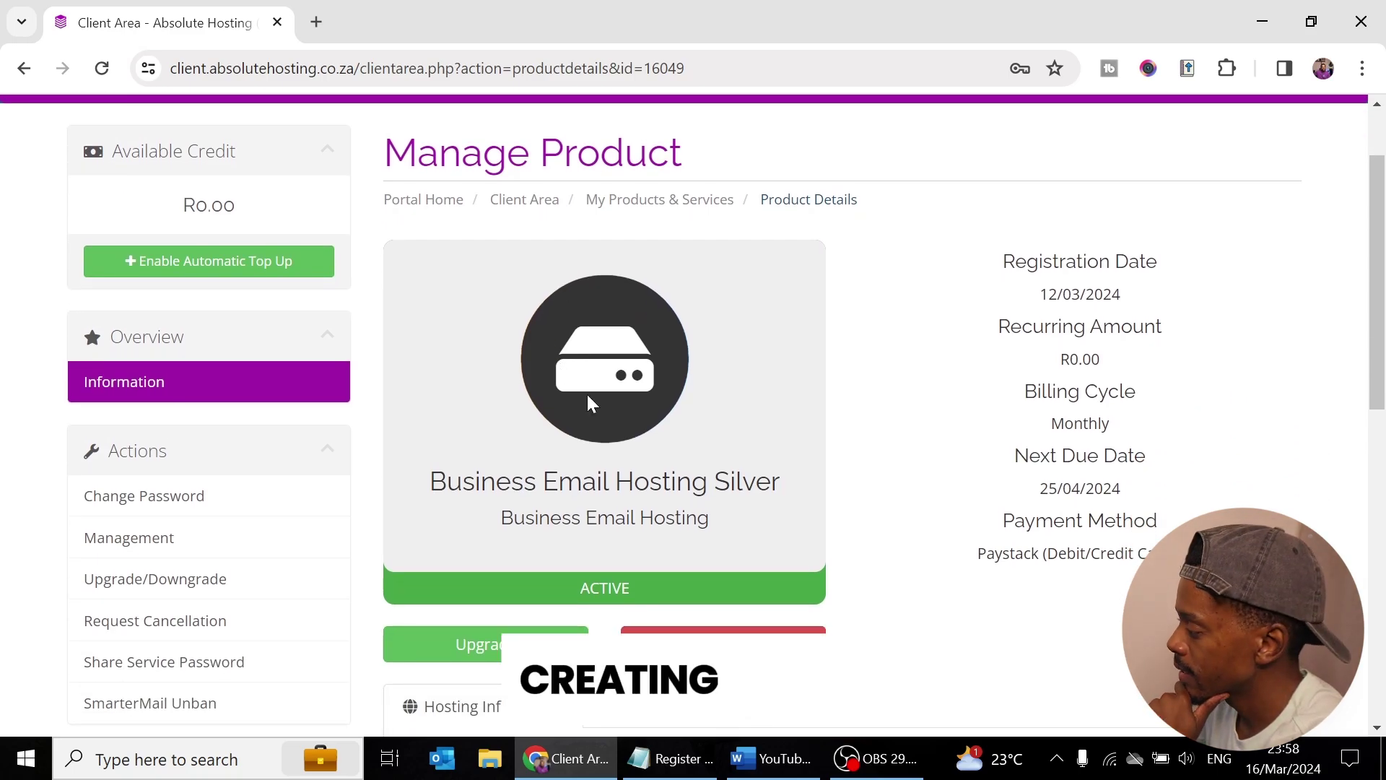
scroll(596, 412, down, 2)
scroll(596, 412, up, 3)
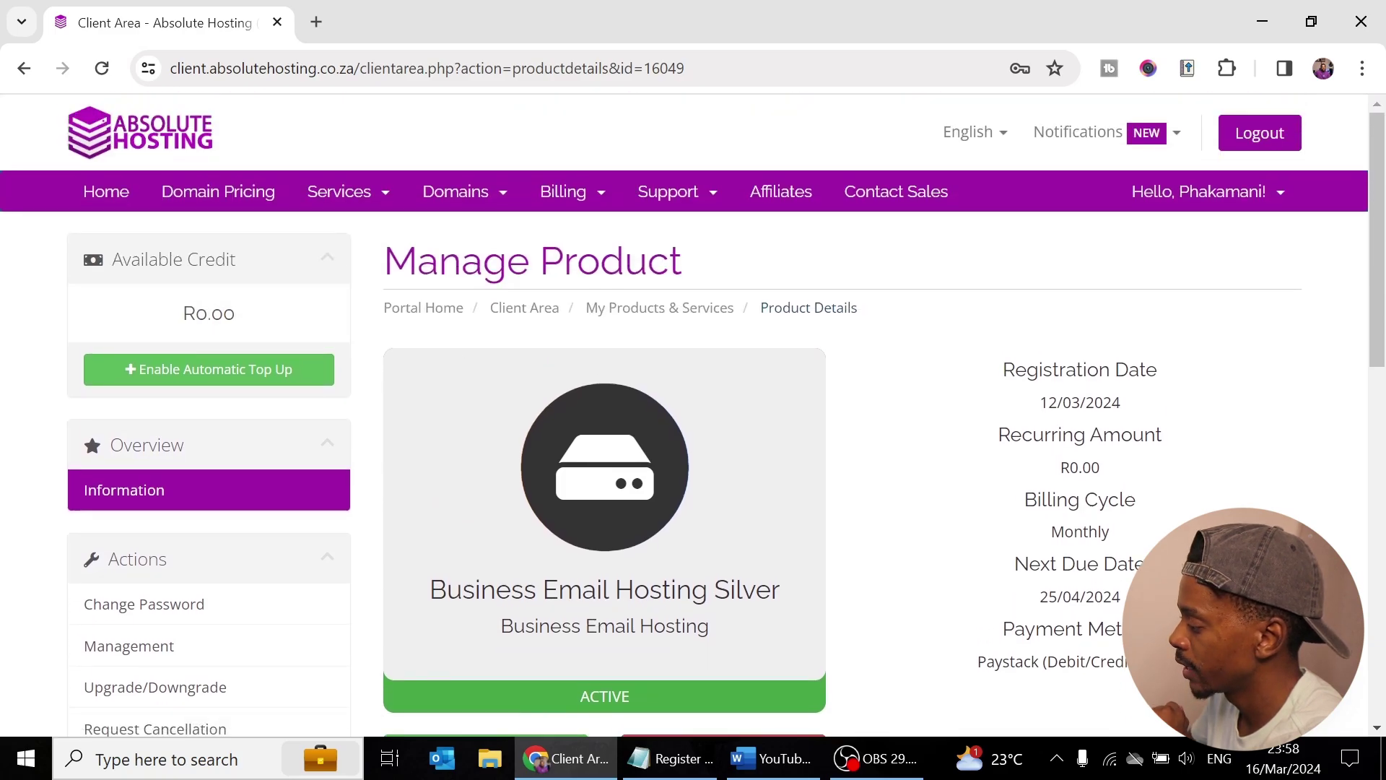
scroll(416, 277, down, 1)
scroll(631, 257, down, 7)
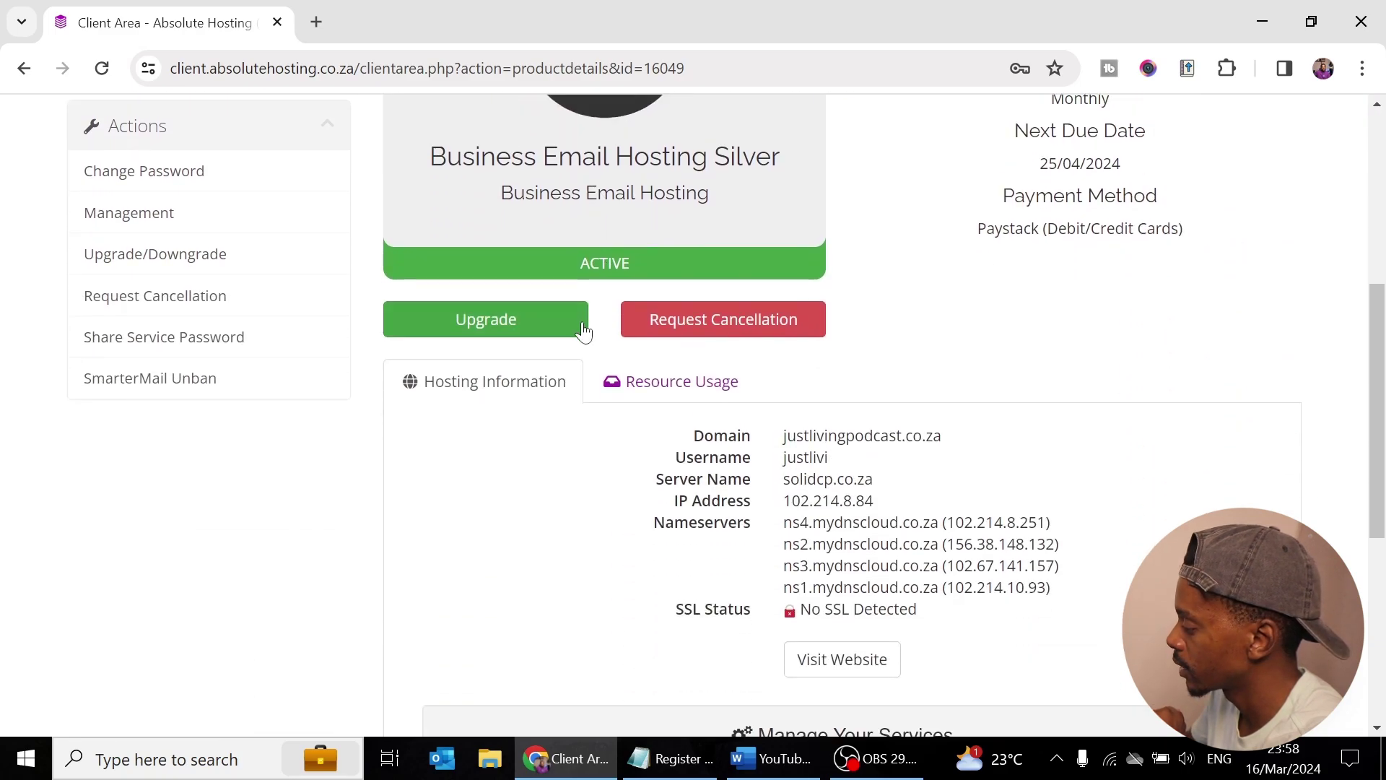
scroll(584, 338, down, 1)
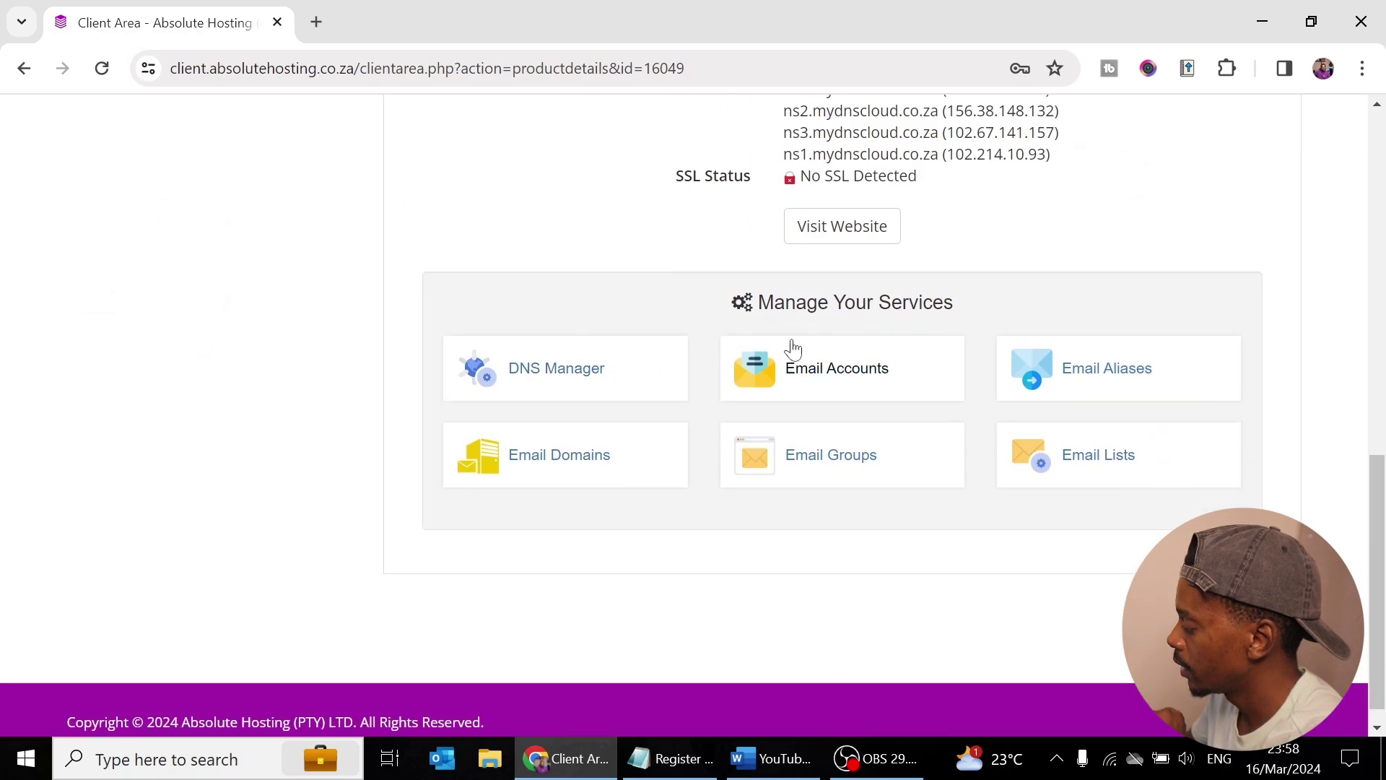
click(863, 379)
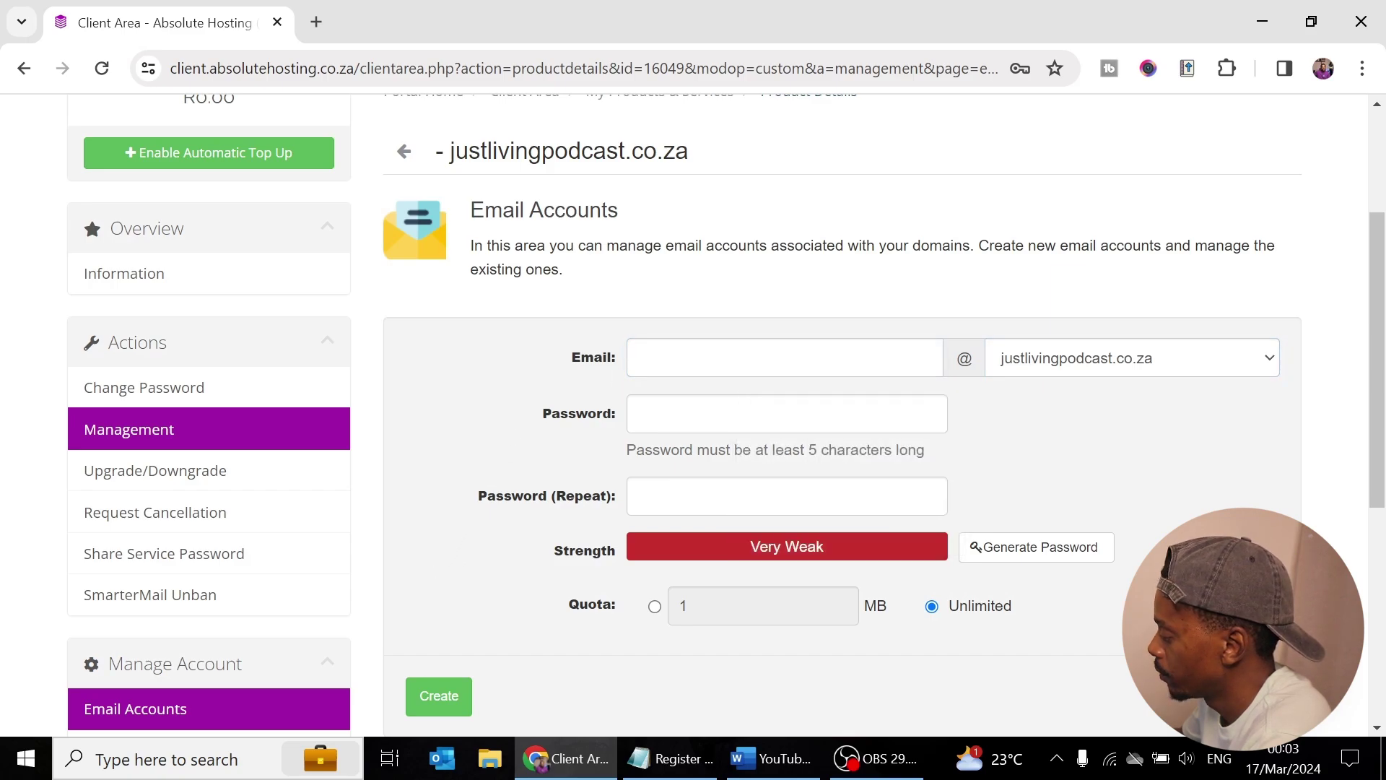
click(620, 372)
click(639, 360)
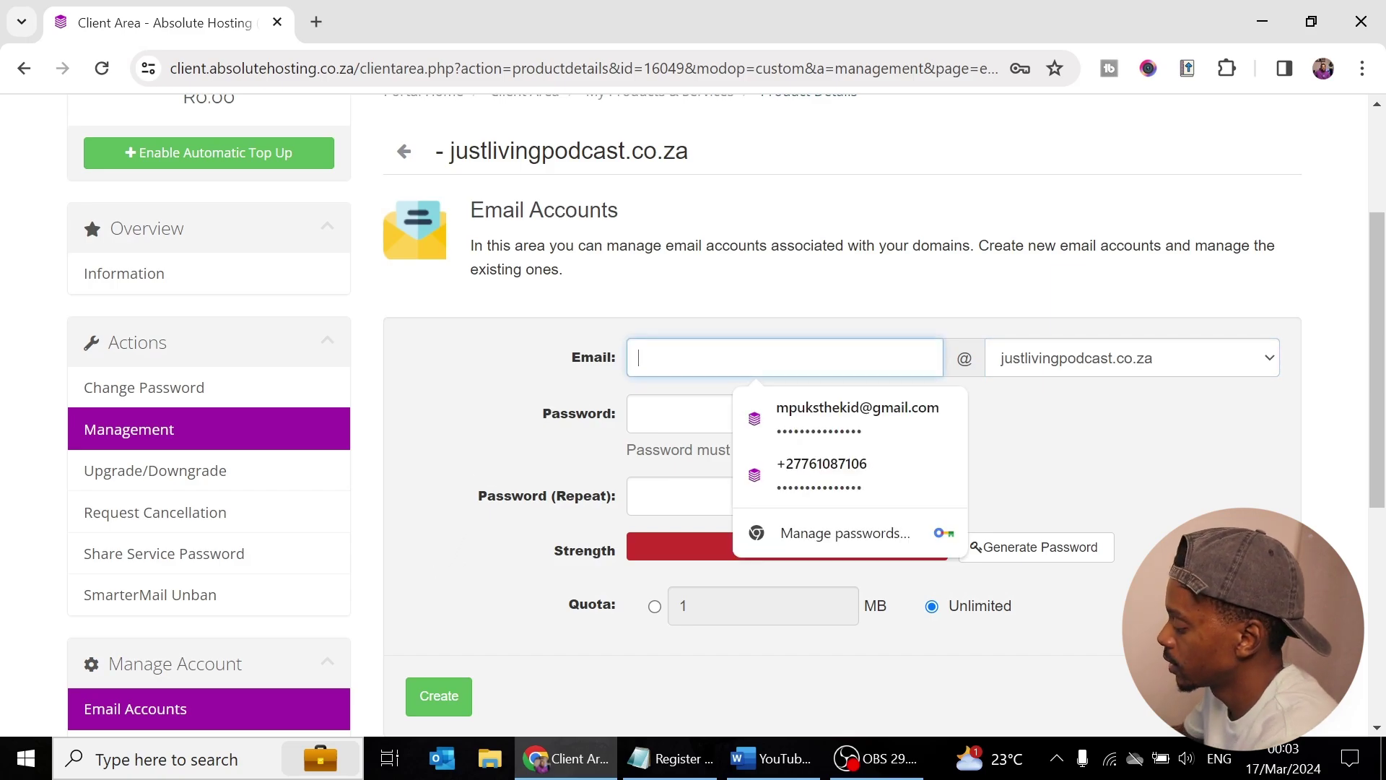
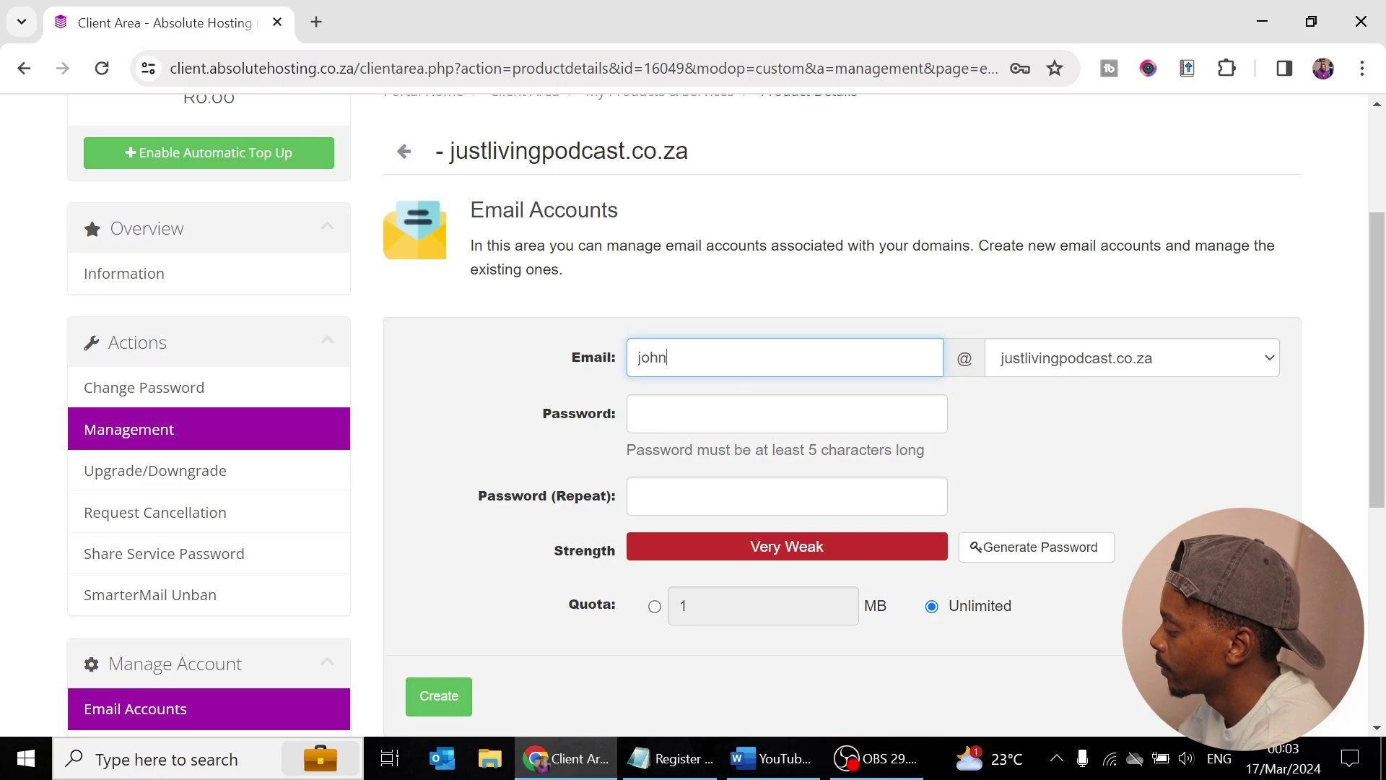
key(Tab)
- Clear the saved-password suggestions from the password fields and select the MB quota option
click(602, 471)
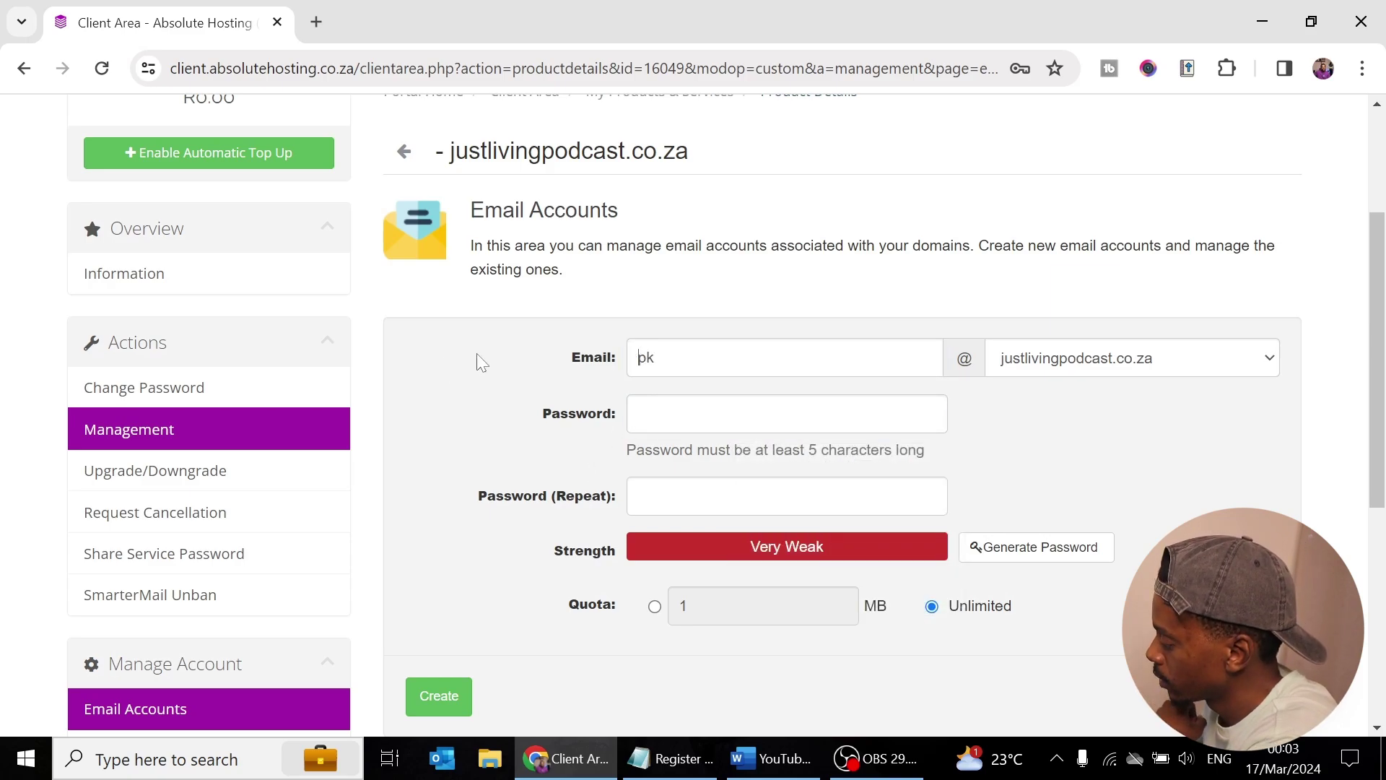
click(599, 447)
key(Tab)
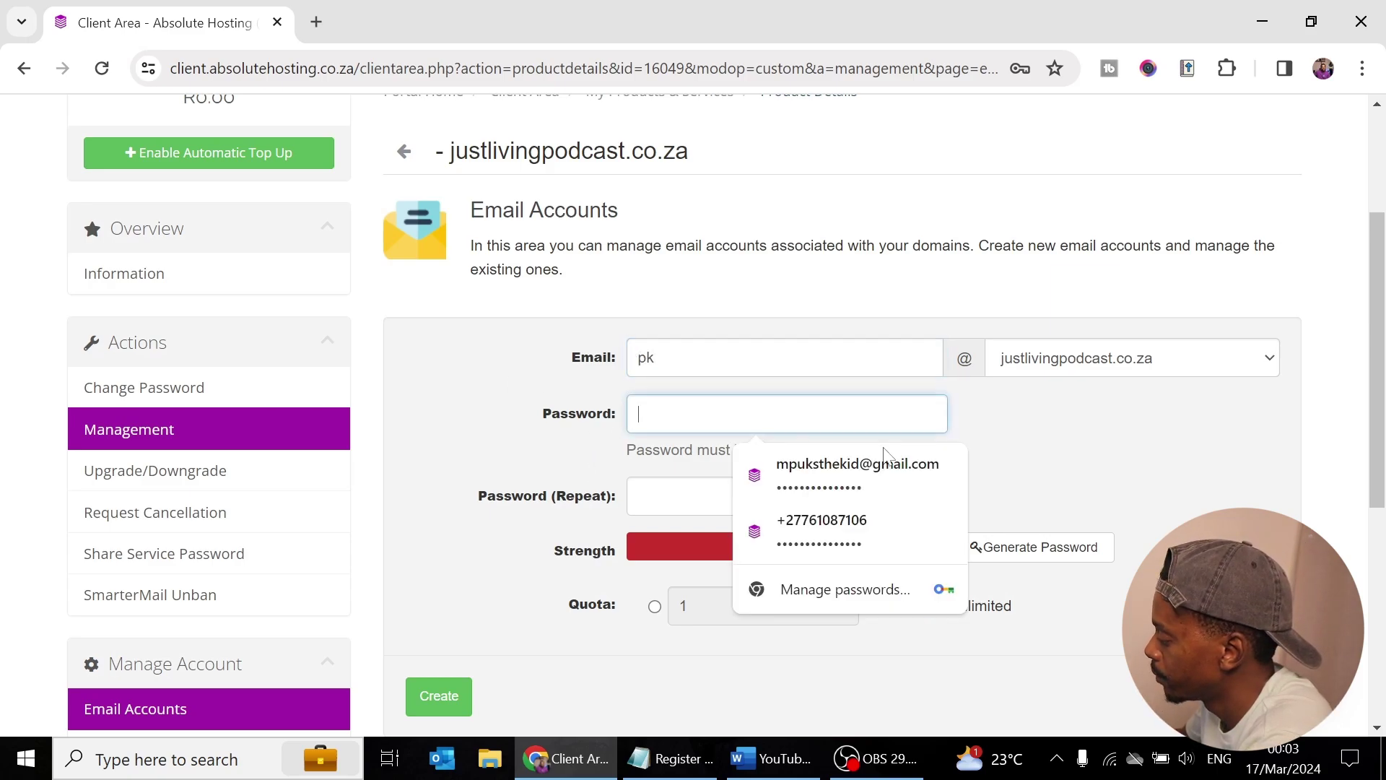
click(1107, 454)
click(754, 496)
click(755, 415)
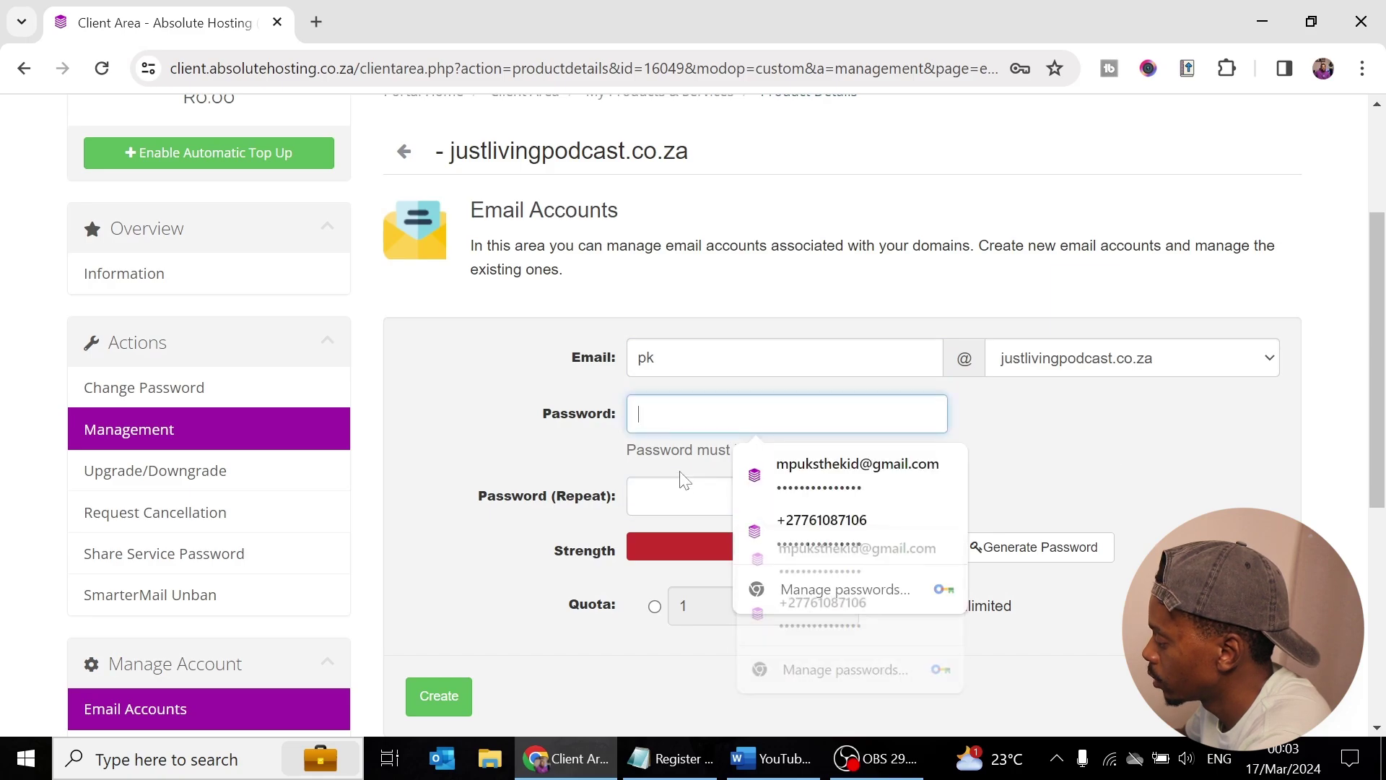
click(754, 496)
click(535, 567)
scroll(534, 567, down, 3)
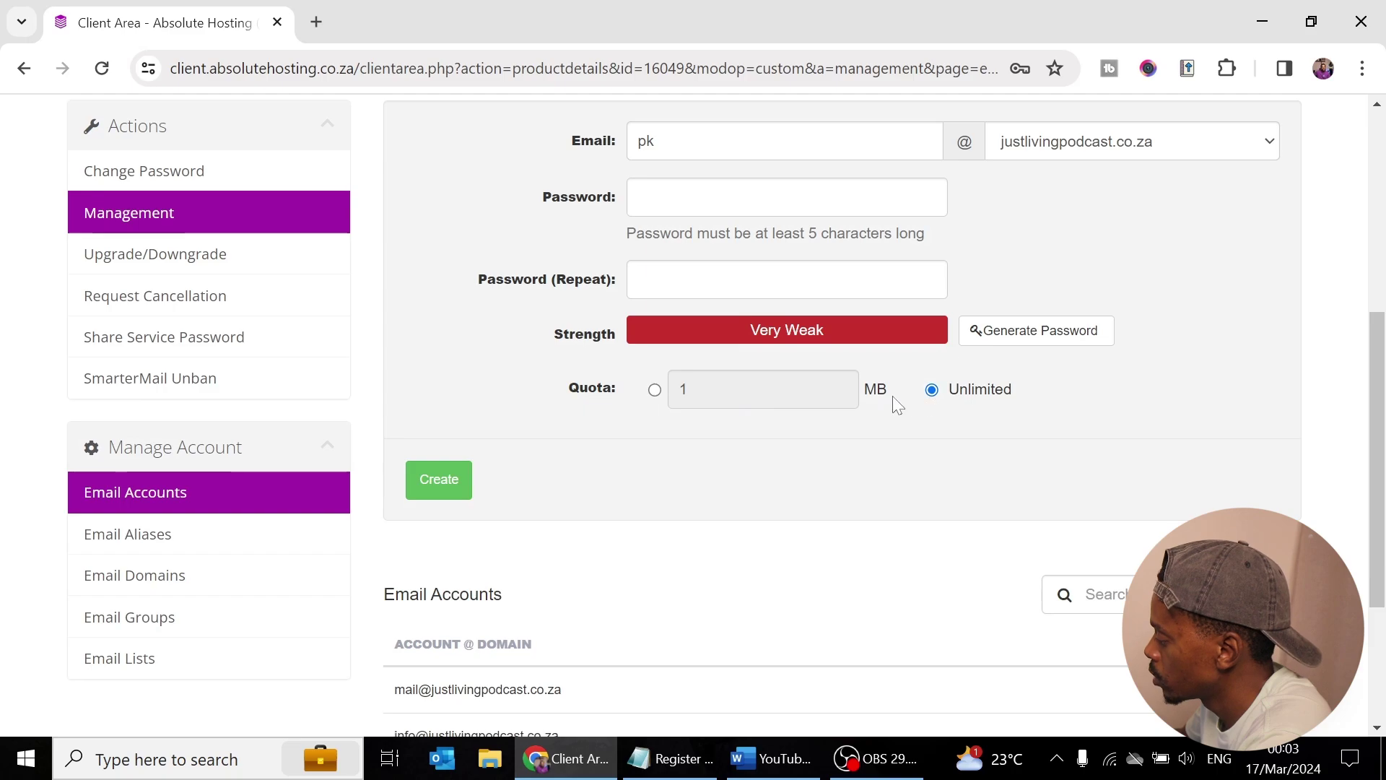
scroll(657, 404, up, 2)
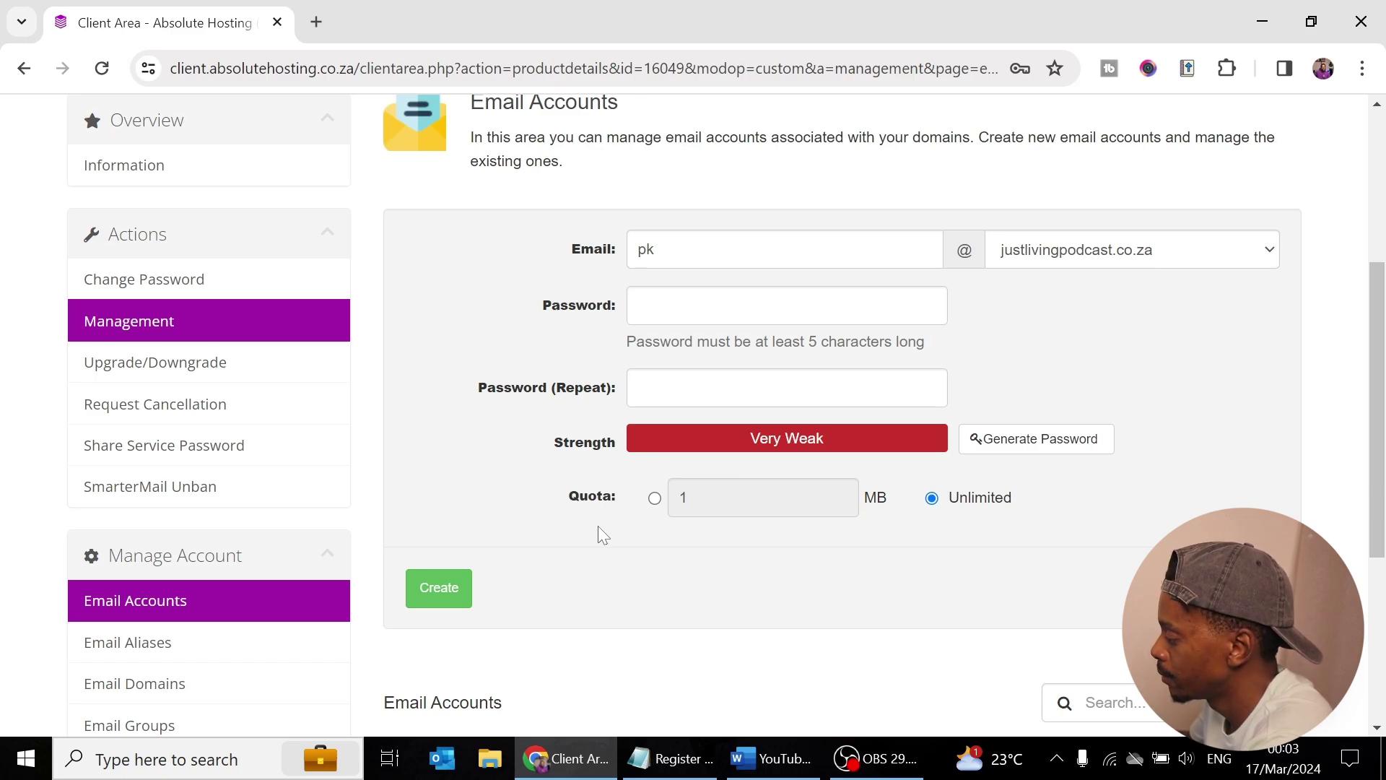
scroll(574, 489, up, 2)
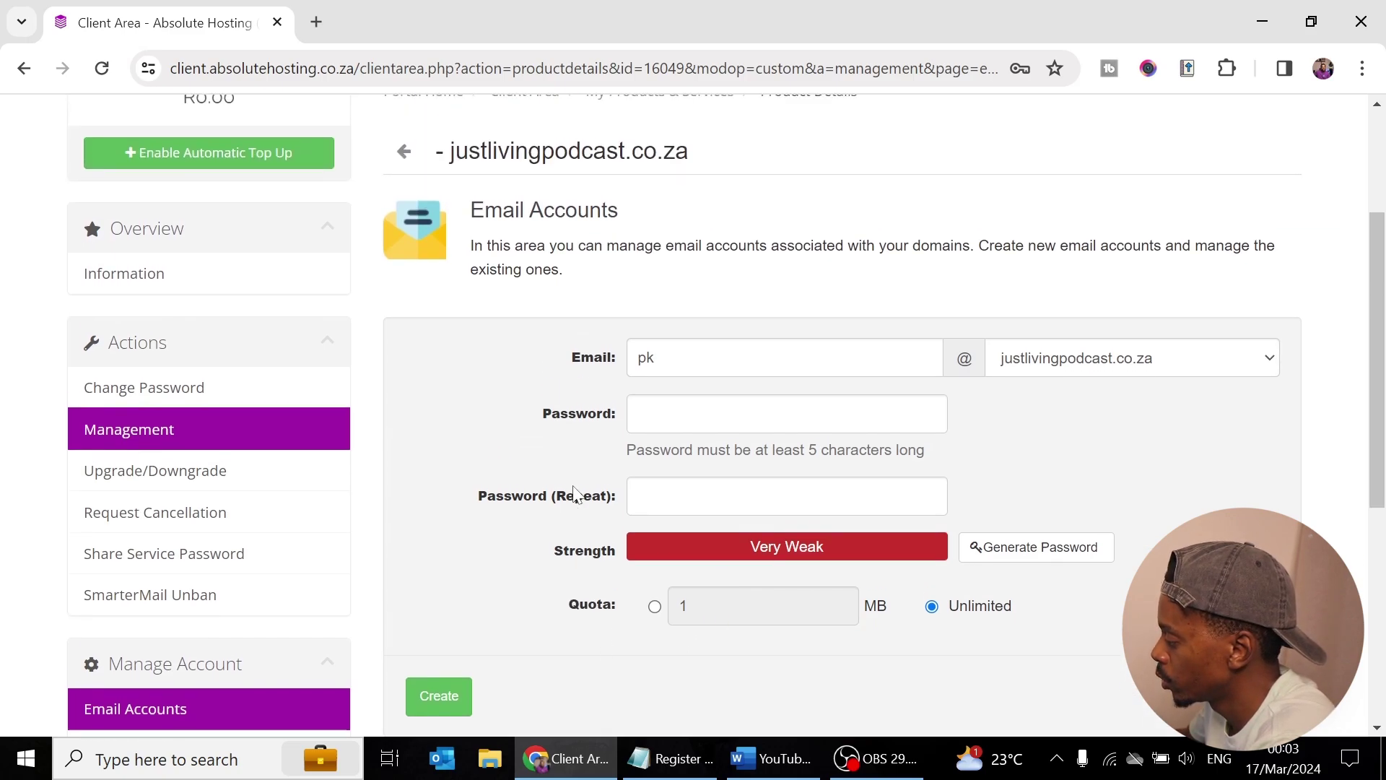
scroll(574, 493, down, 2)
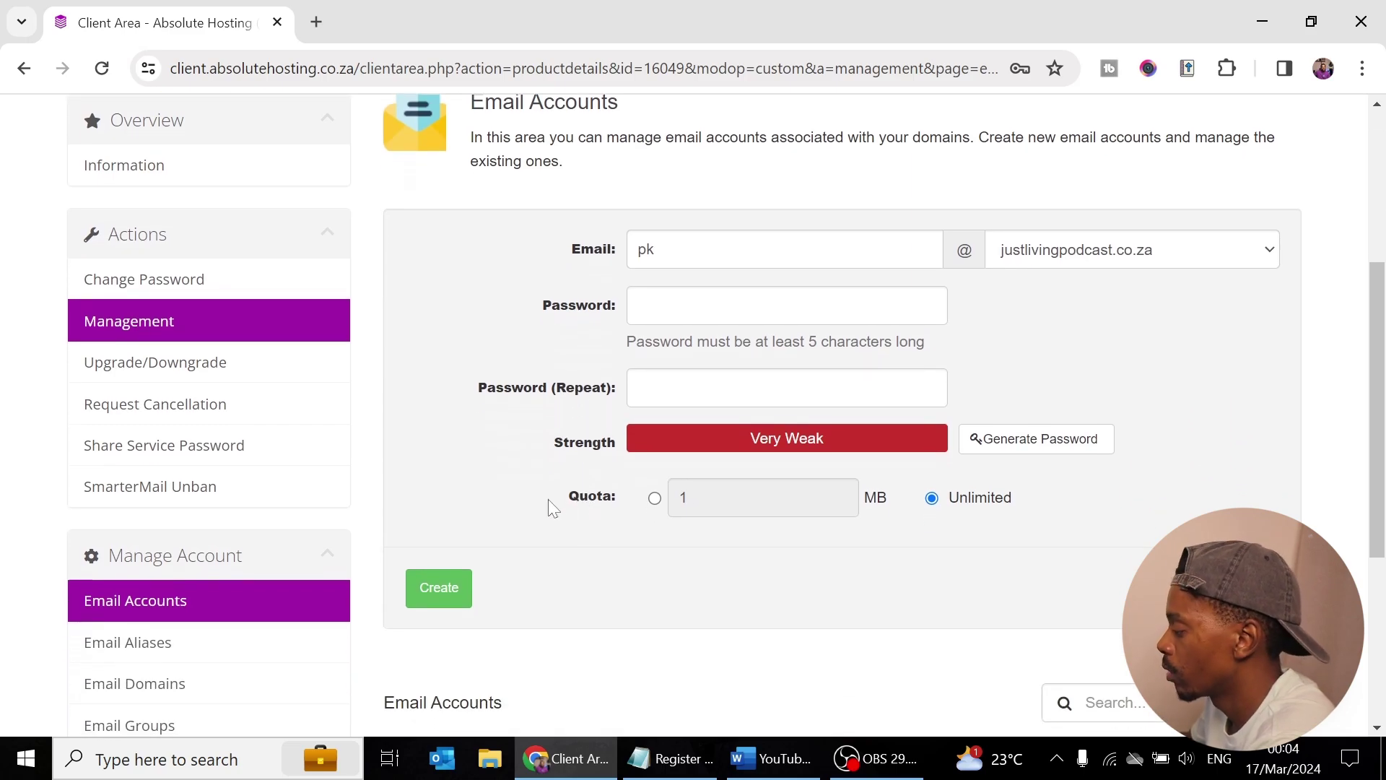
- Limit the new mailbox's quota to 2000 MB instead of unlimited
click(654, 498)
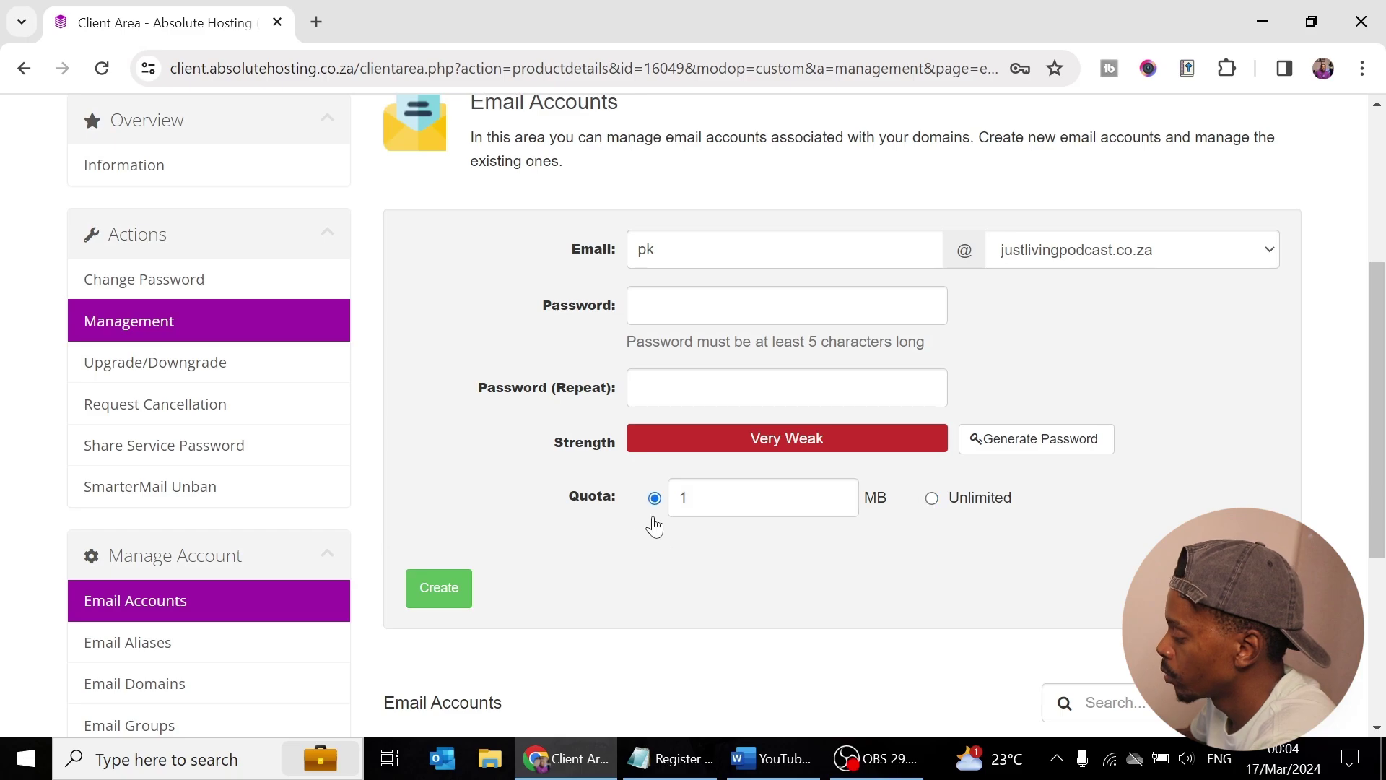
key(Tab)
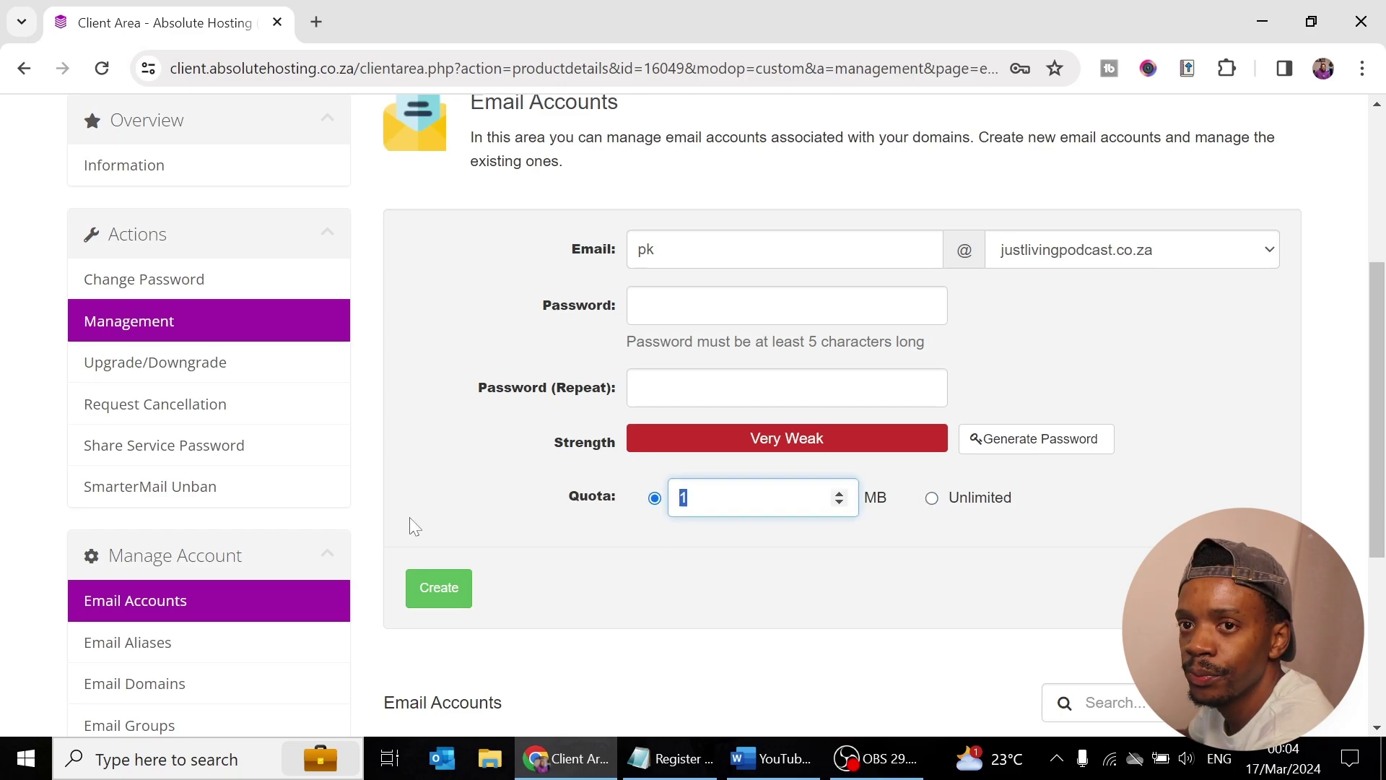
text(2000)
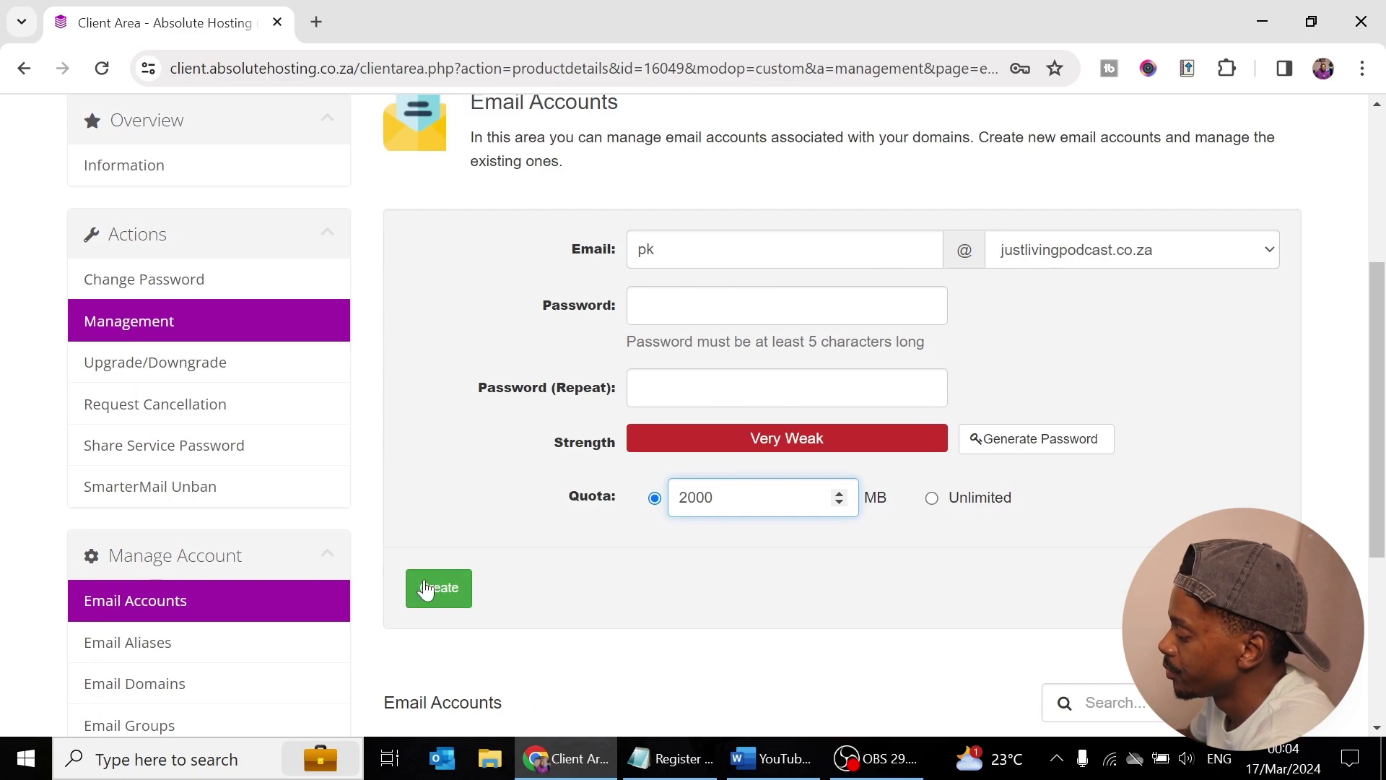
- Start filling in the mailbox password and copy the existing info account address
scroll(553, 599, down, 5)
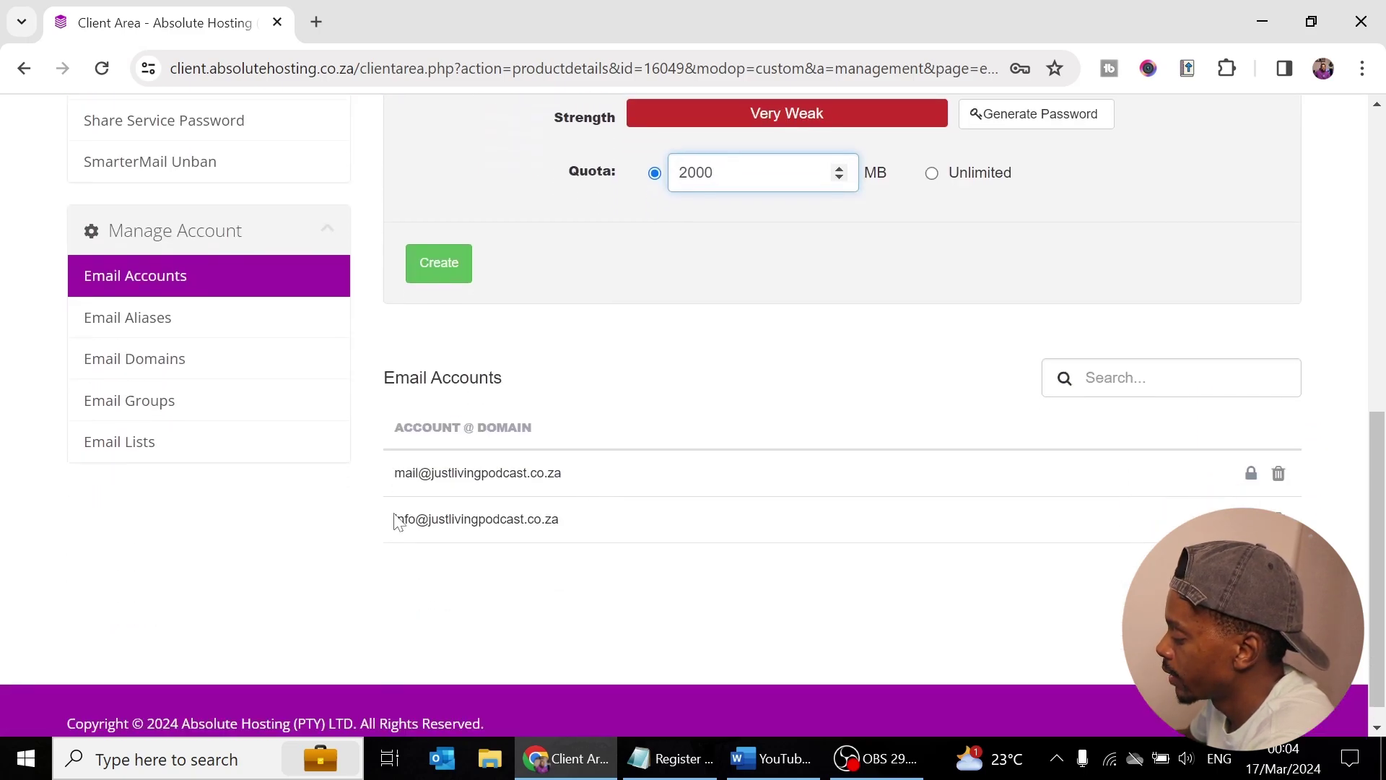
drag(396, 521, 614, 530)
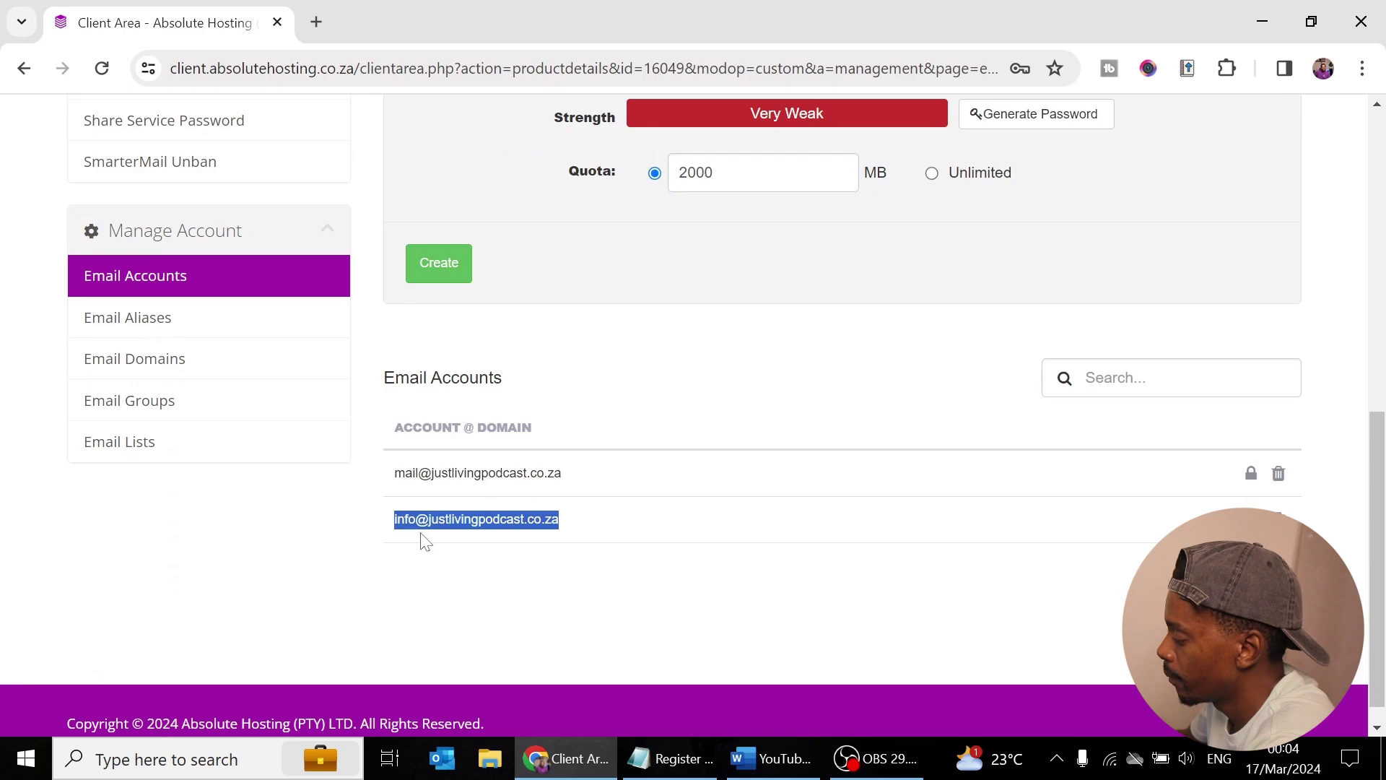
scroll(464, 540, up, 2)
scroll(541, 587, up, 4)
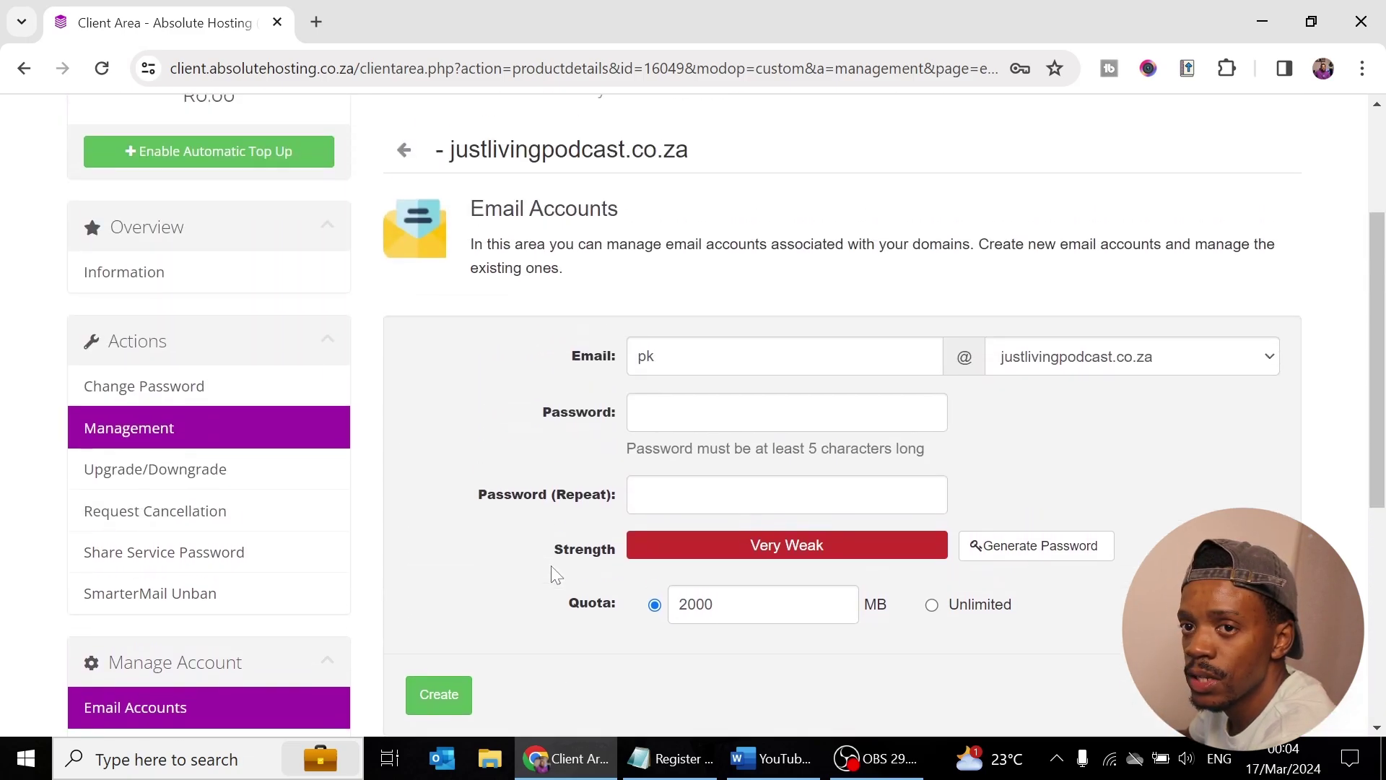
click(730, 413)
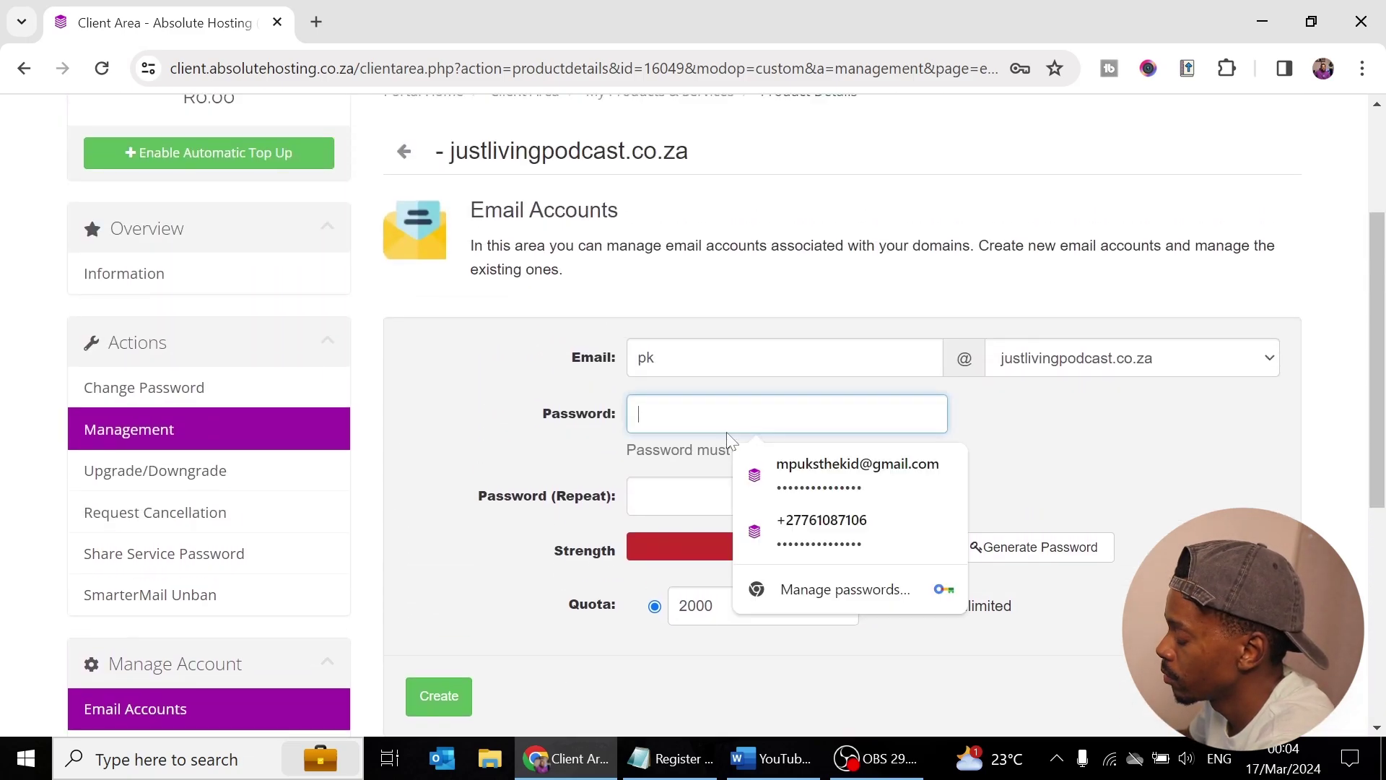
scroll(646, 534, down, 6)
scroll(605, 538, up, 6)
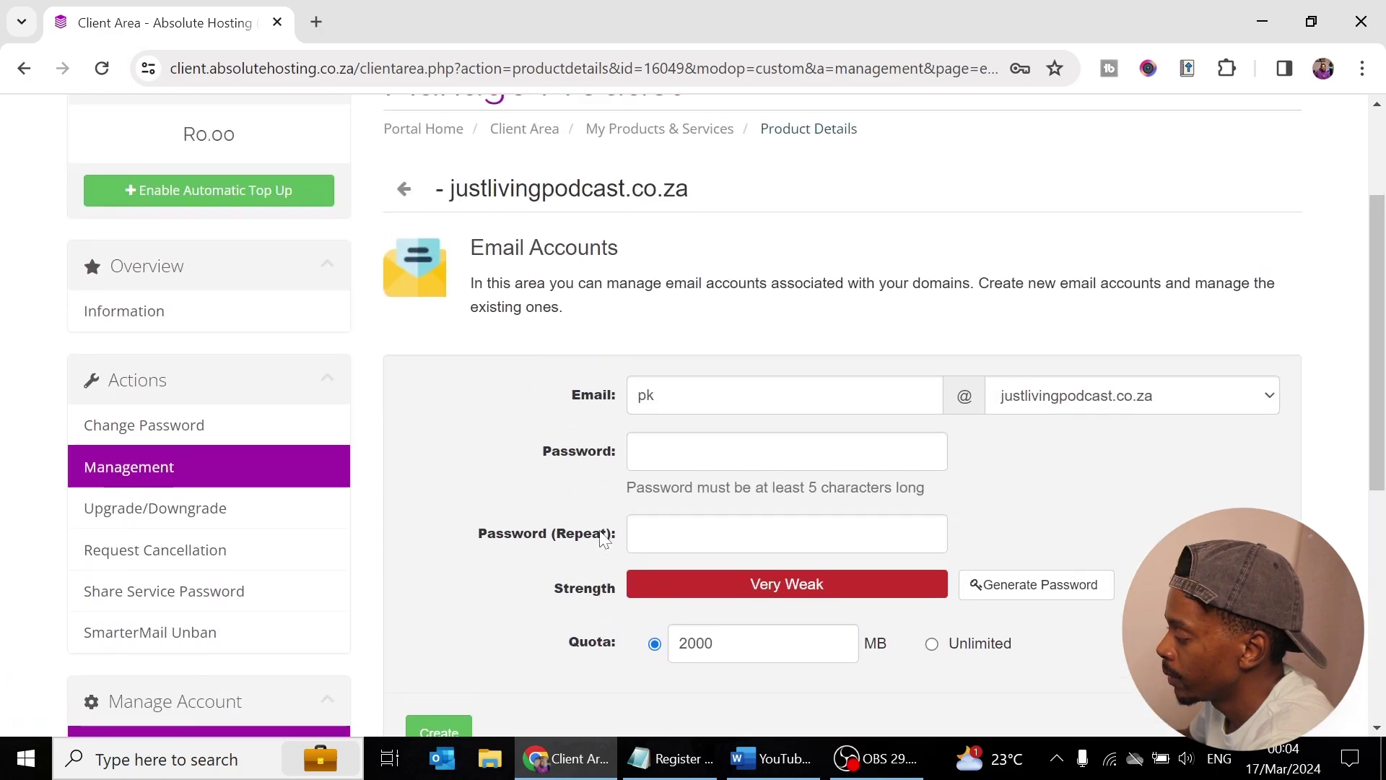
scroll(588, 509, down, 6)
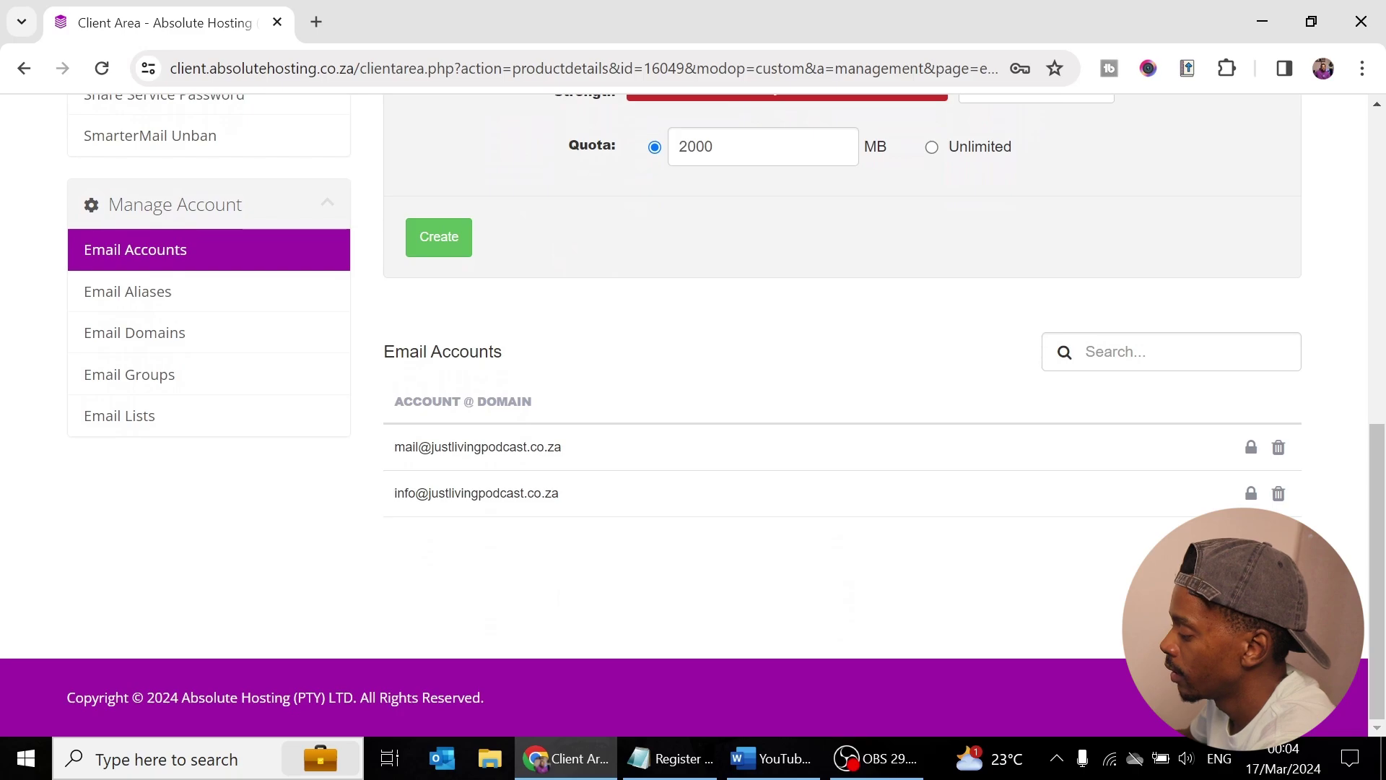
drag(395, 493, 661, 520)
key(ctrl+c)
scroll(422, 538, up, 1)
scroll(391, 540, down, 1)
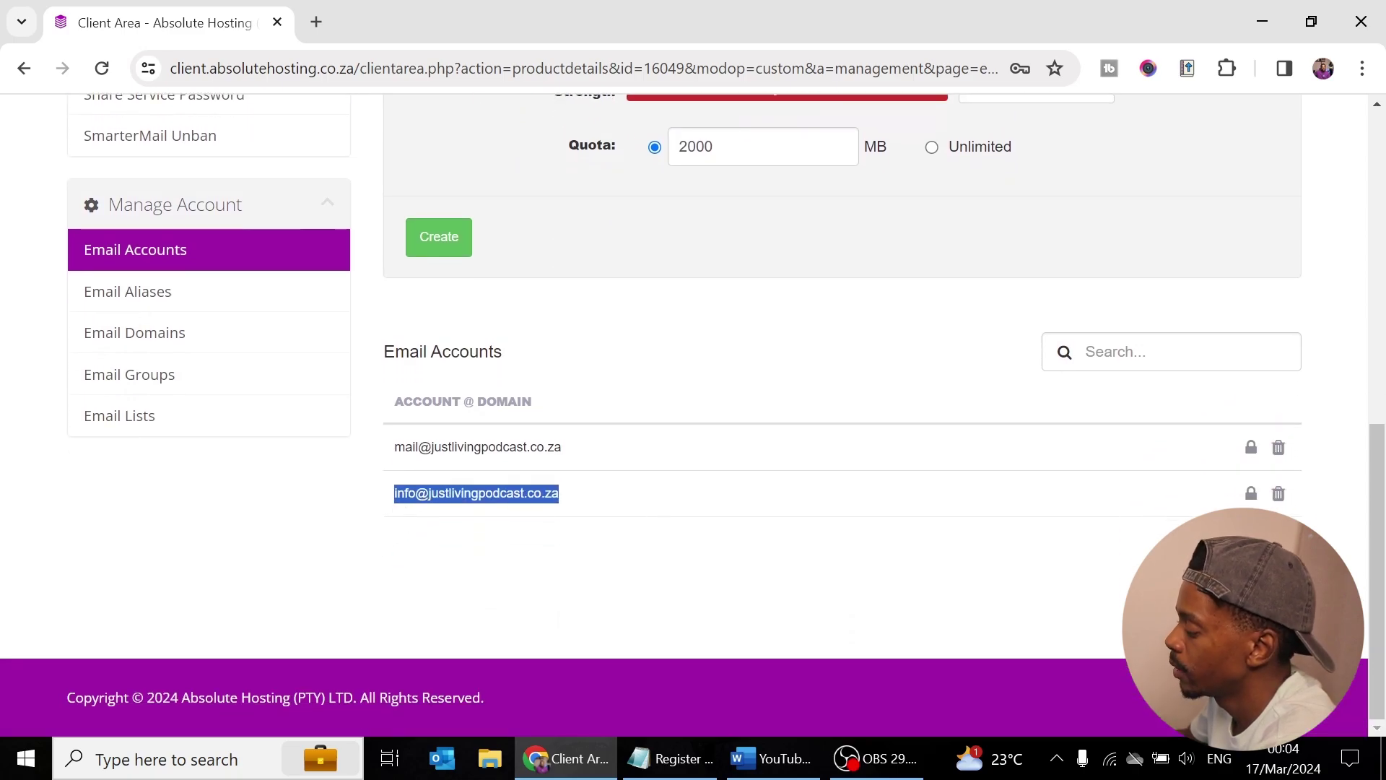
scroll(510, 521, up, 5)
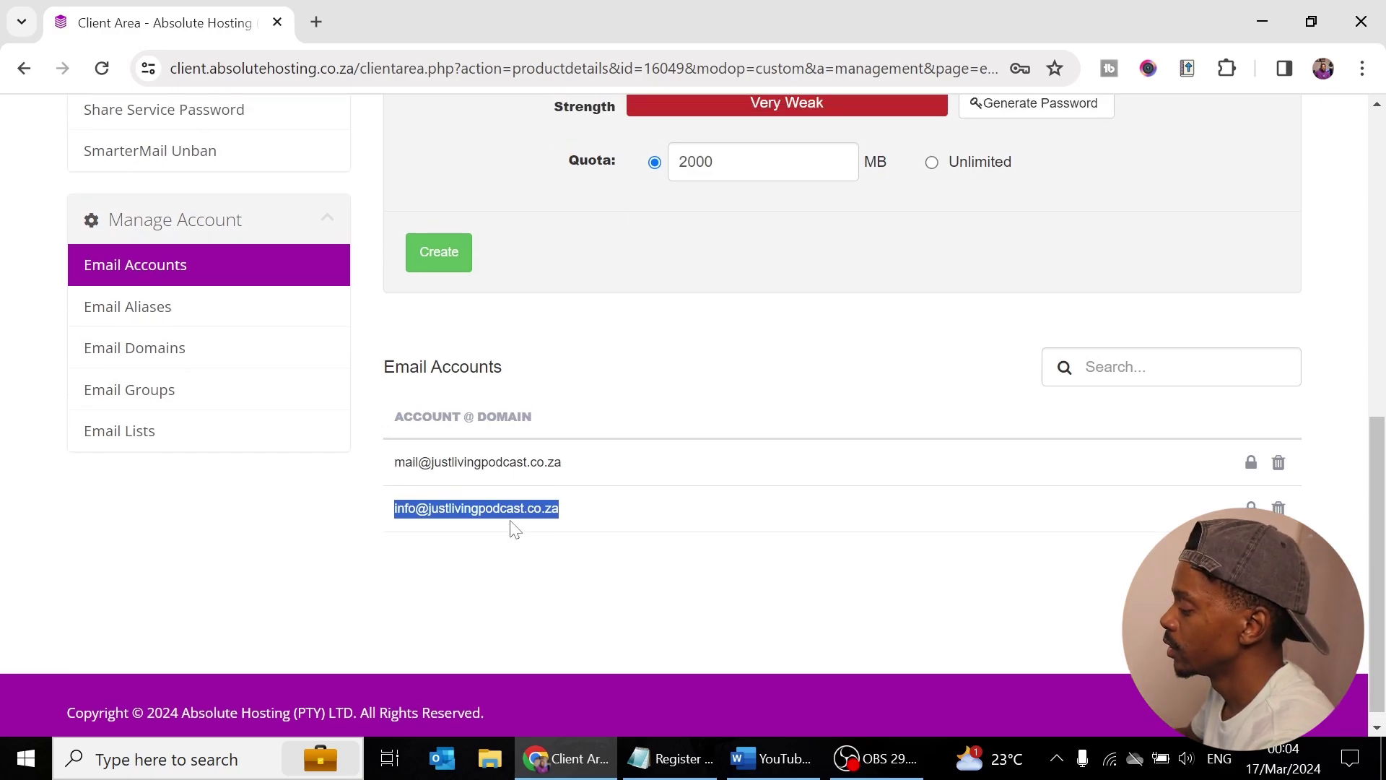
scroll(506, 510, up, 1)
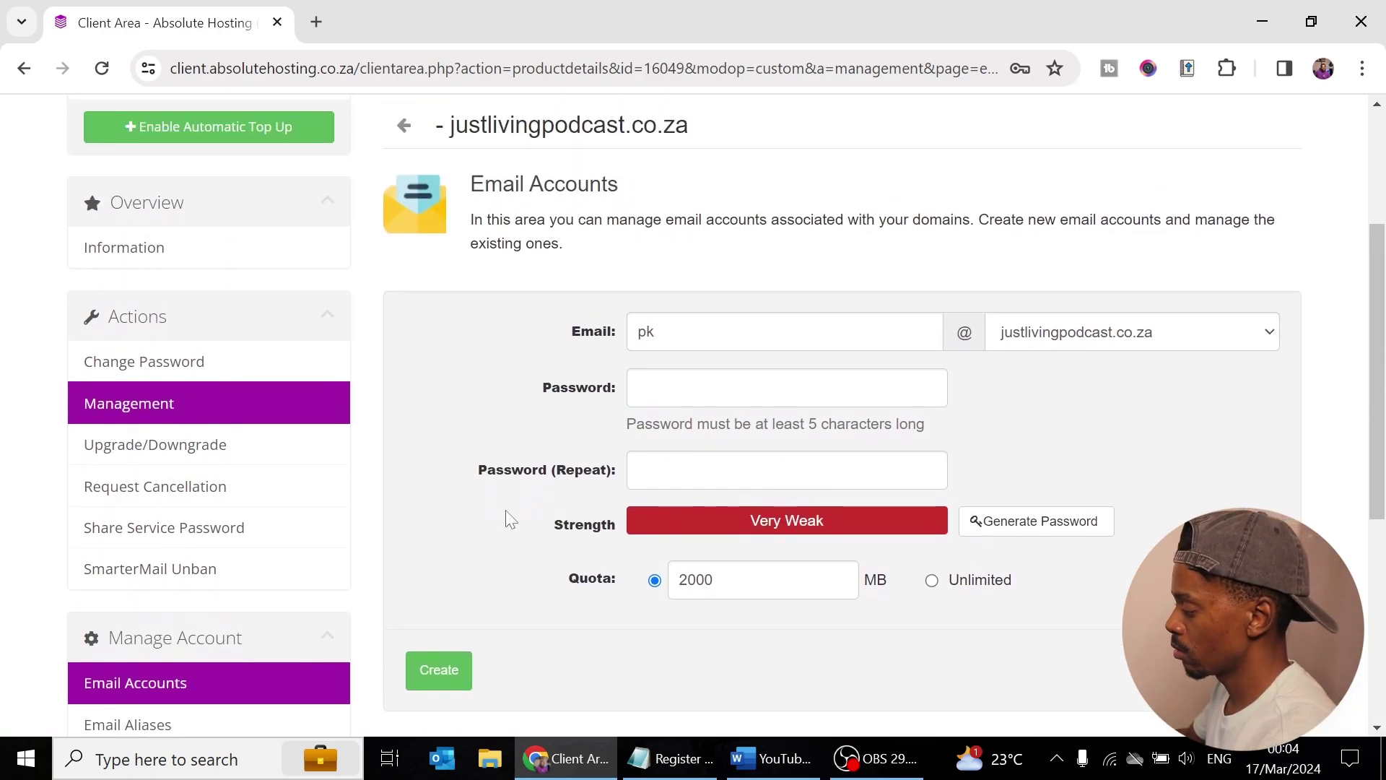
scroll(499, 509, down, 2)
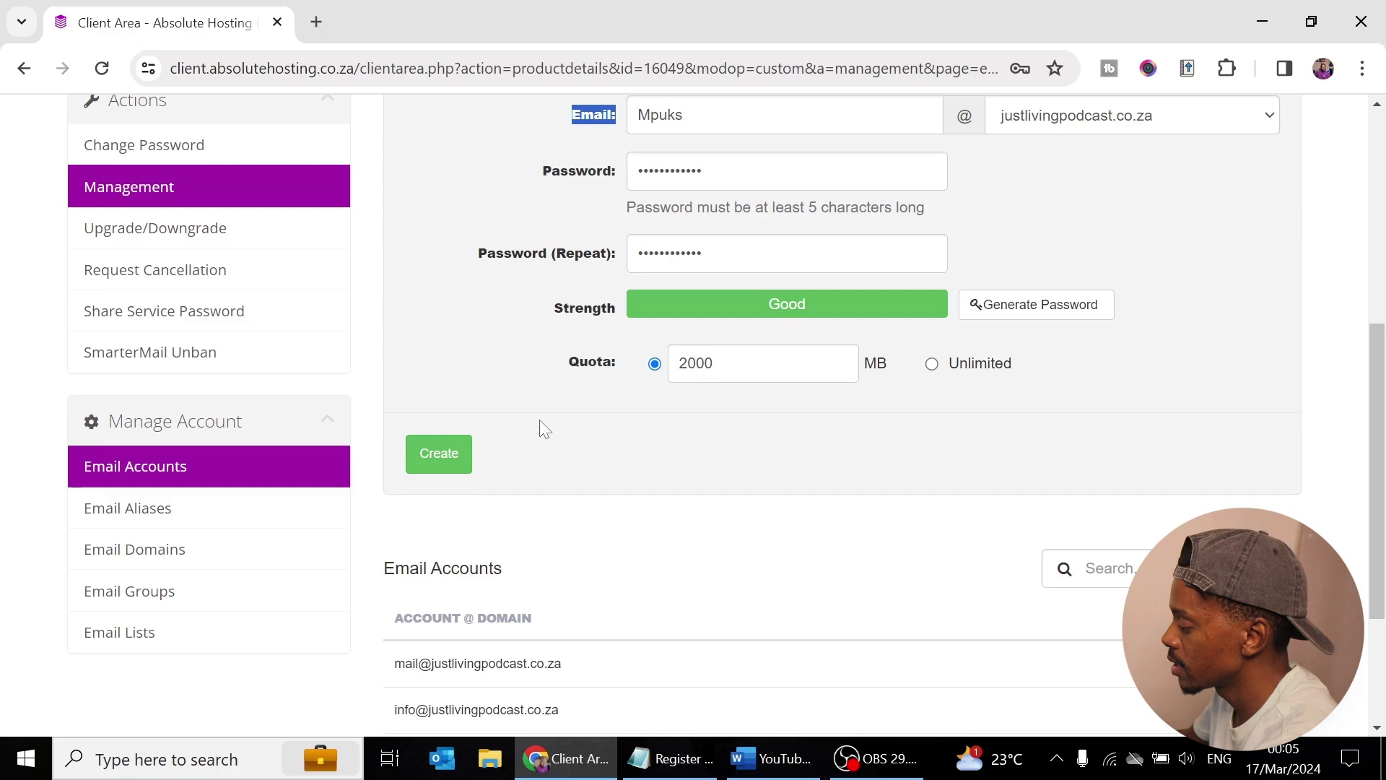
scroll(540, 420, up, 5)
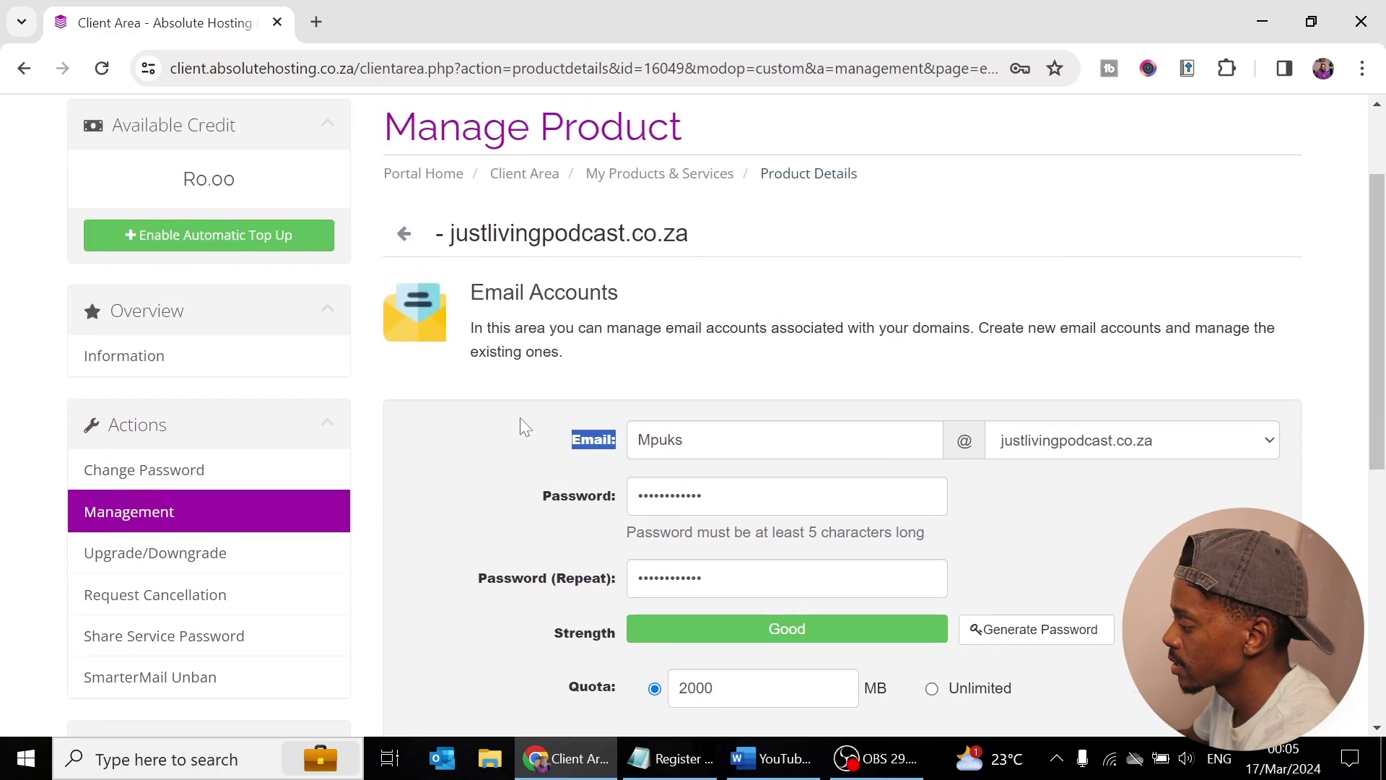
scroll(643, 444, down, 6)
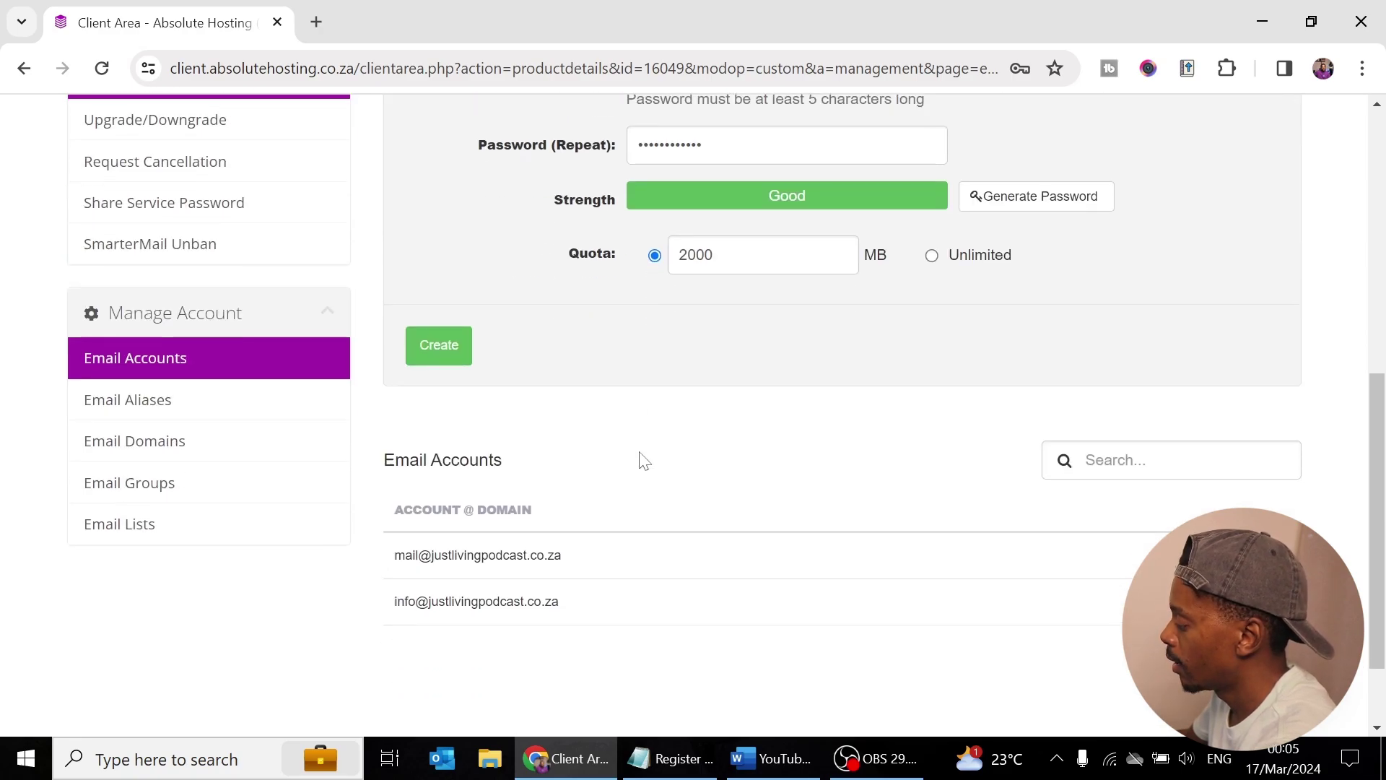
scroll(660, 467, up, 2)
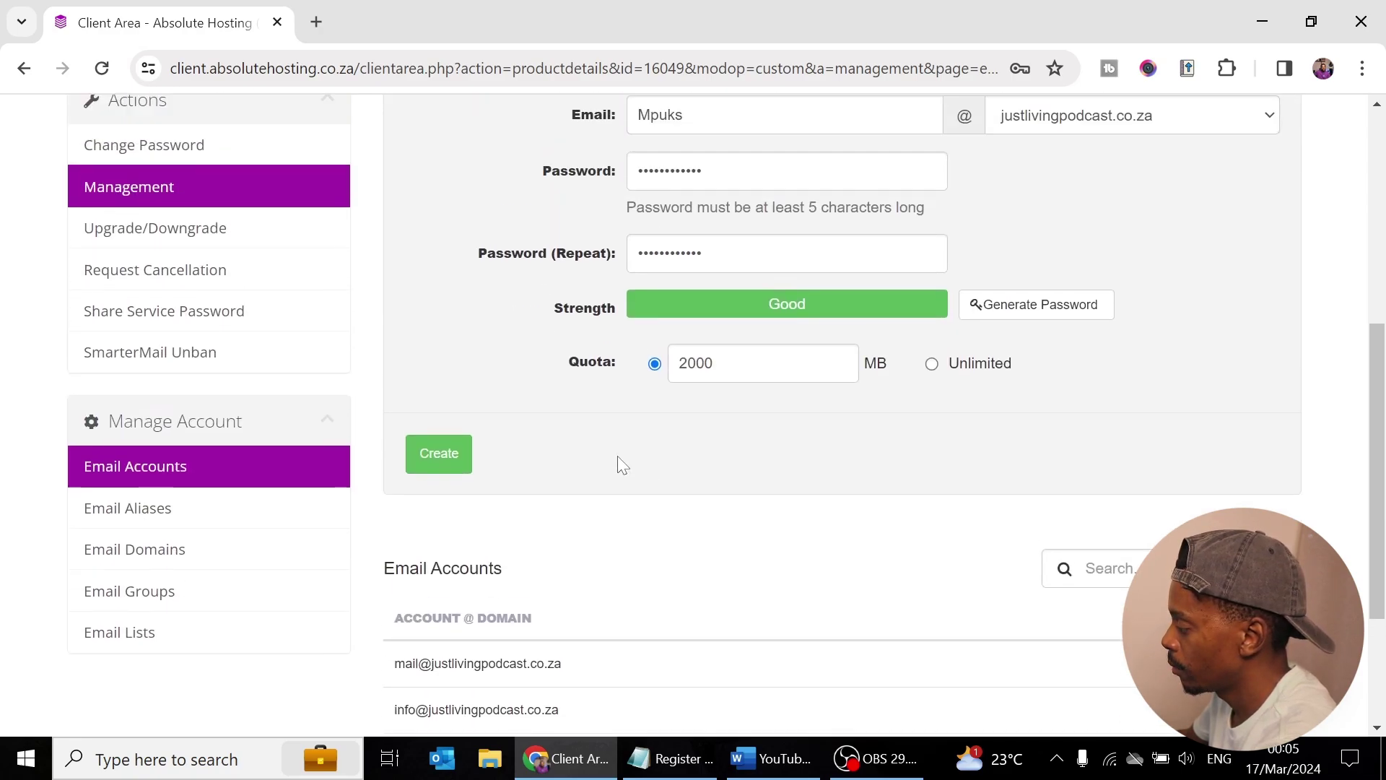
- Open Gmail in a new browser tab
click(316, 22)
text(mail)
key(Return)
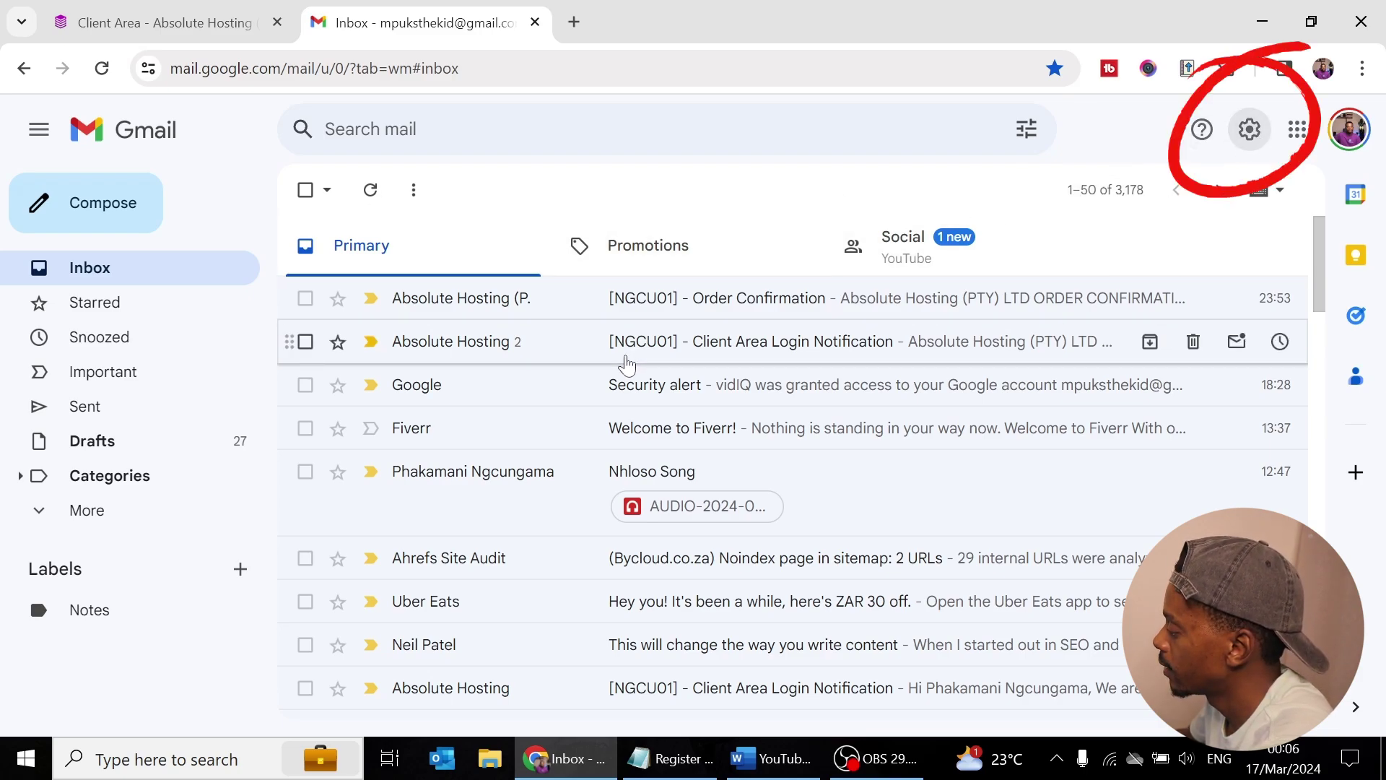
- From Gmail's Accounts and Import settings, start adding an account under Check email from other accounts
click(1250, 129)
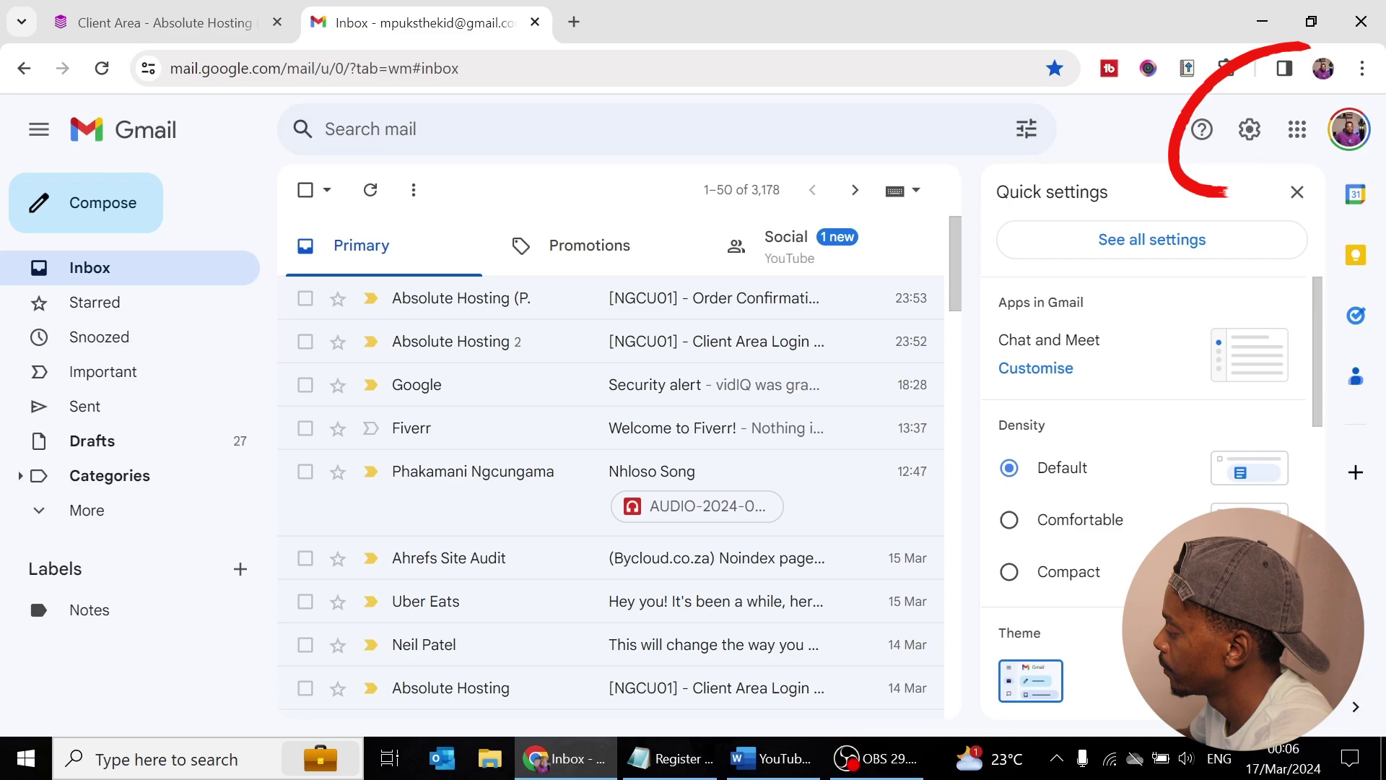
click(1148, 249)
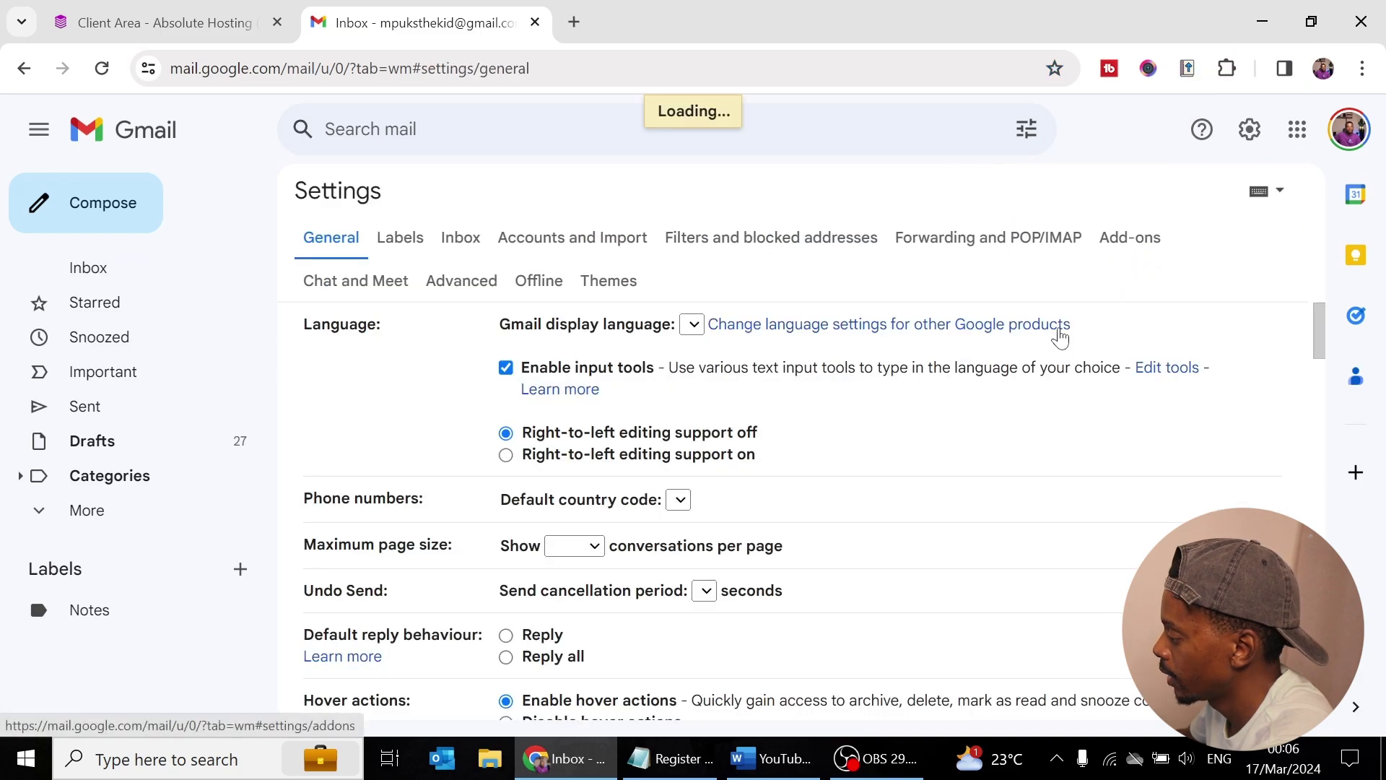
click(548, 239)
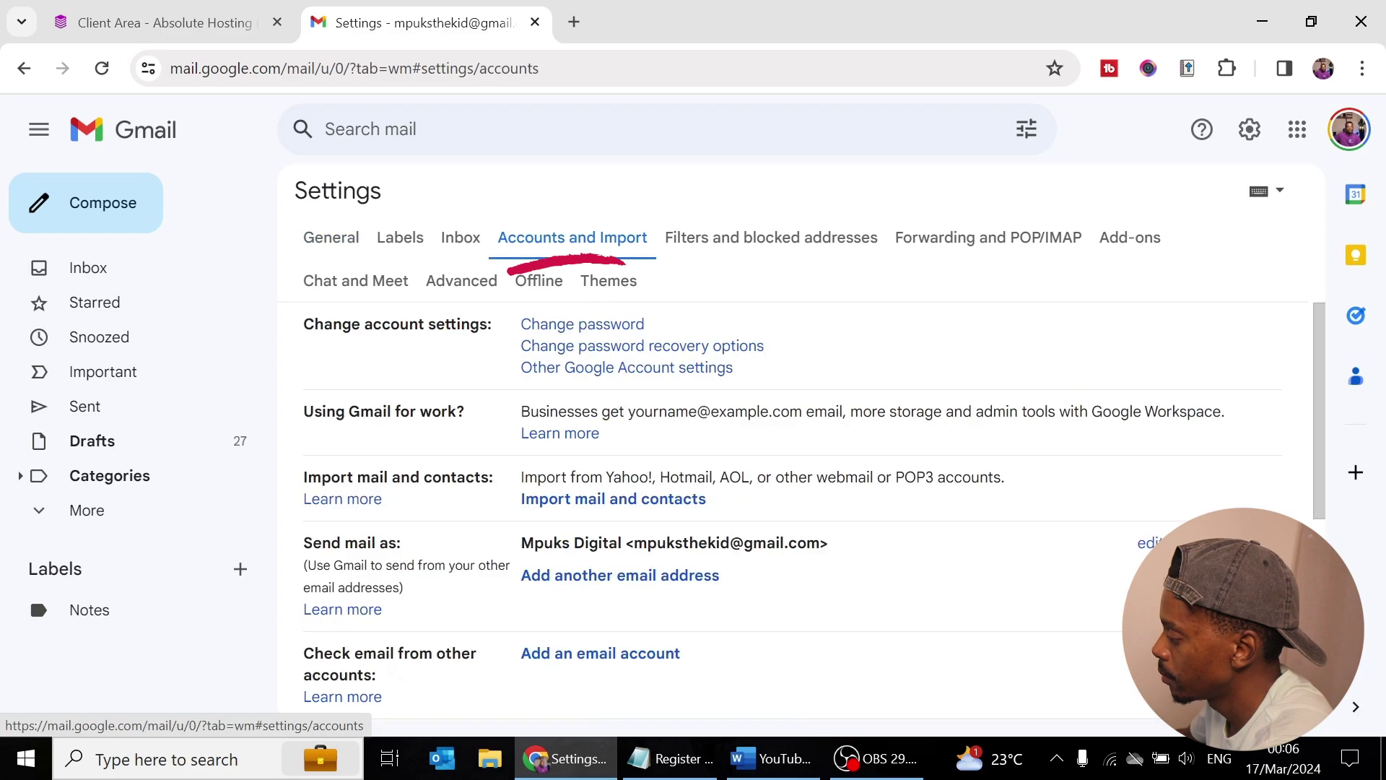
scroll(749, 567, down, 3)
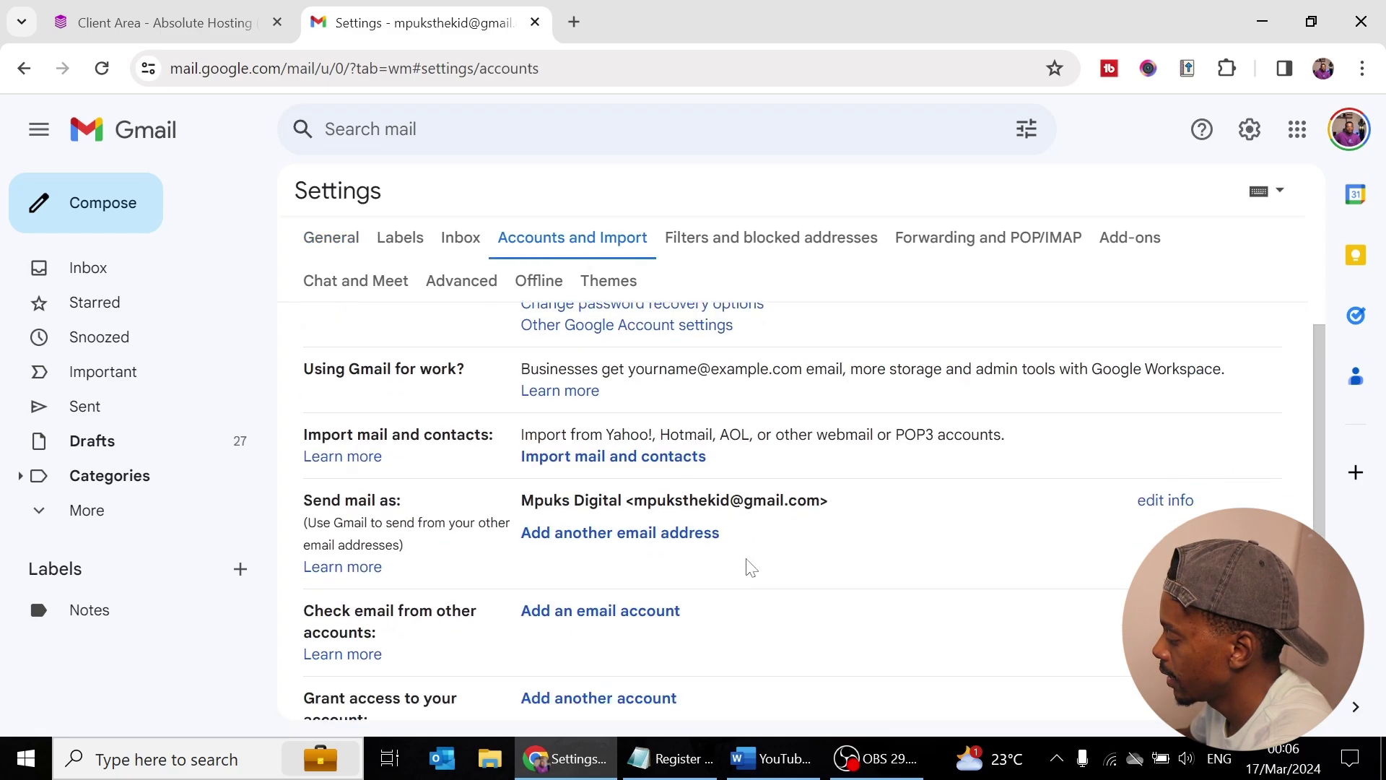
drag(303, 436, 525, 459)
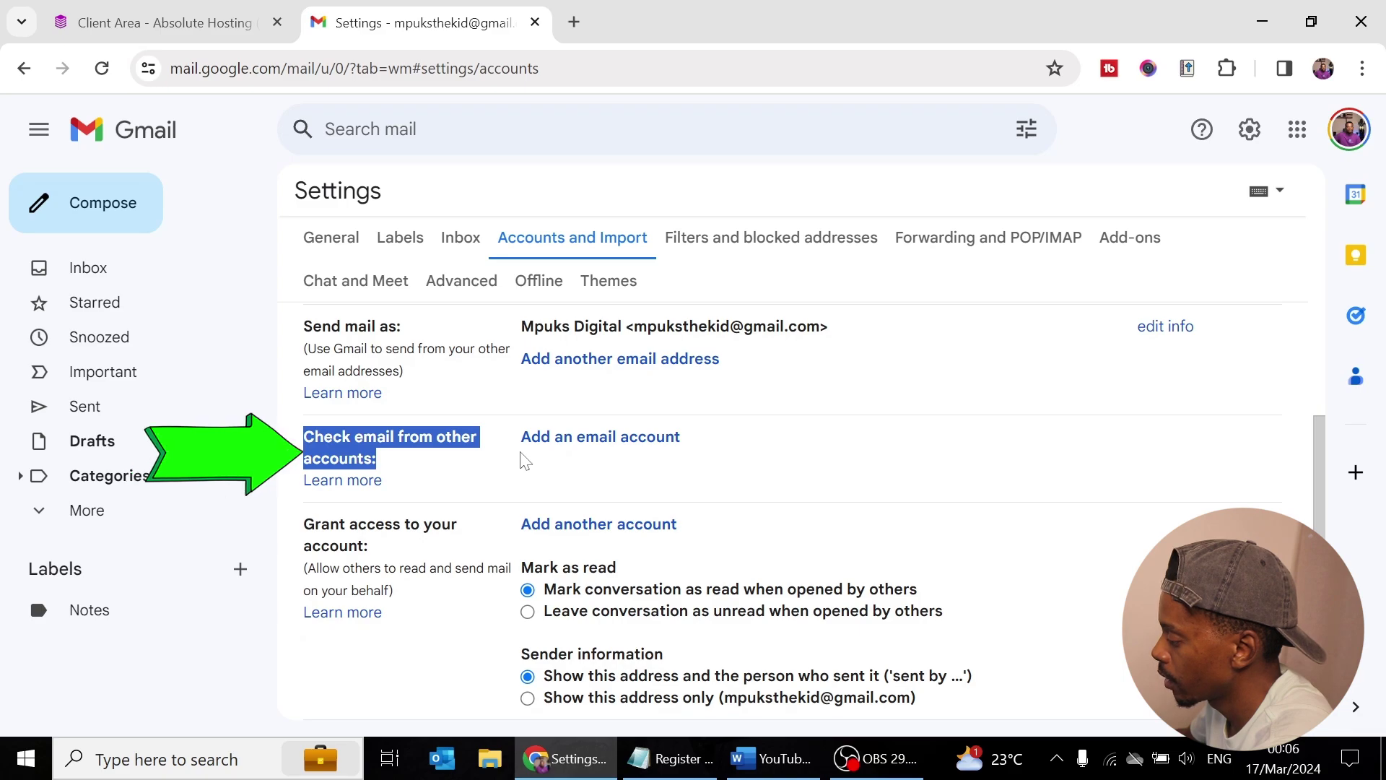
click(570, 439)
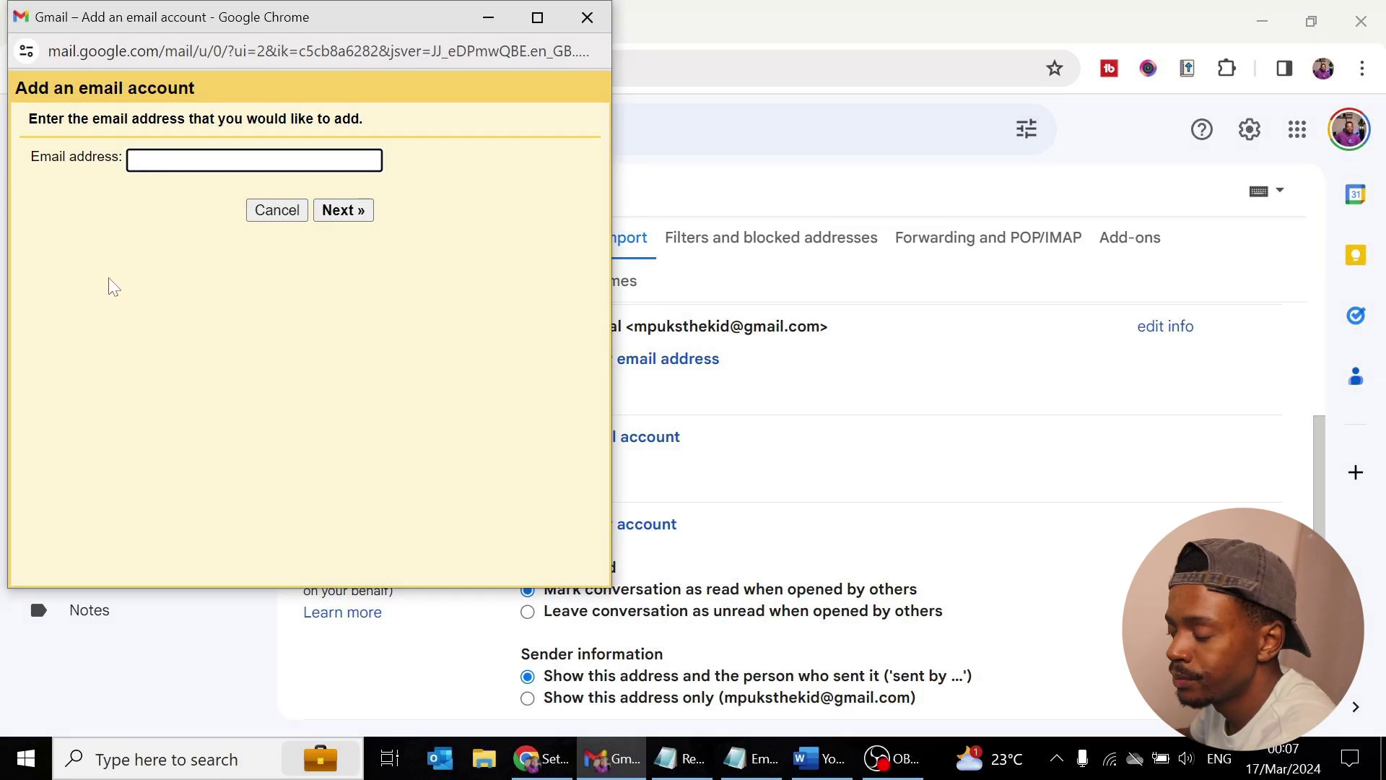
key(ctrl+v)
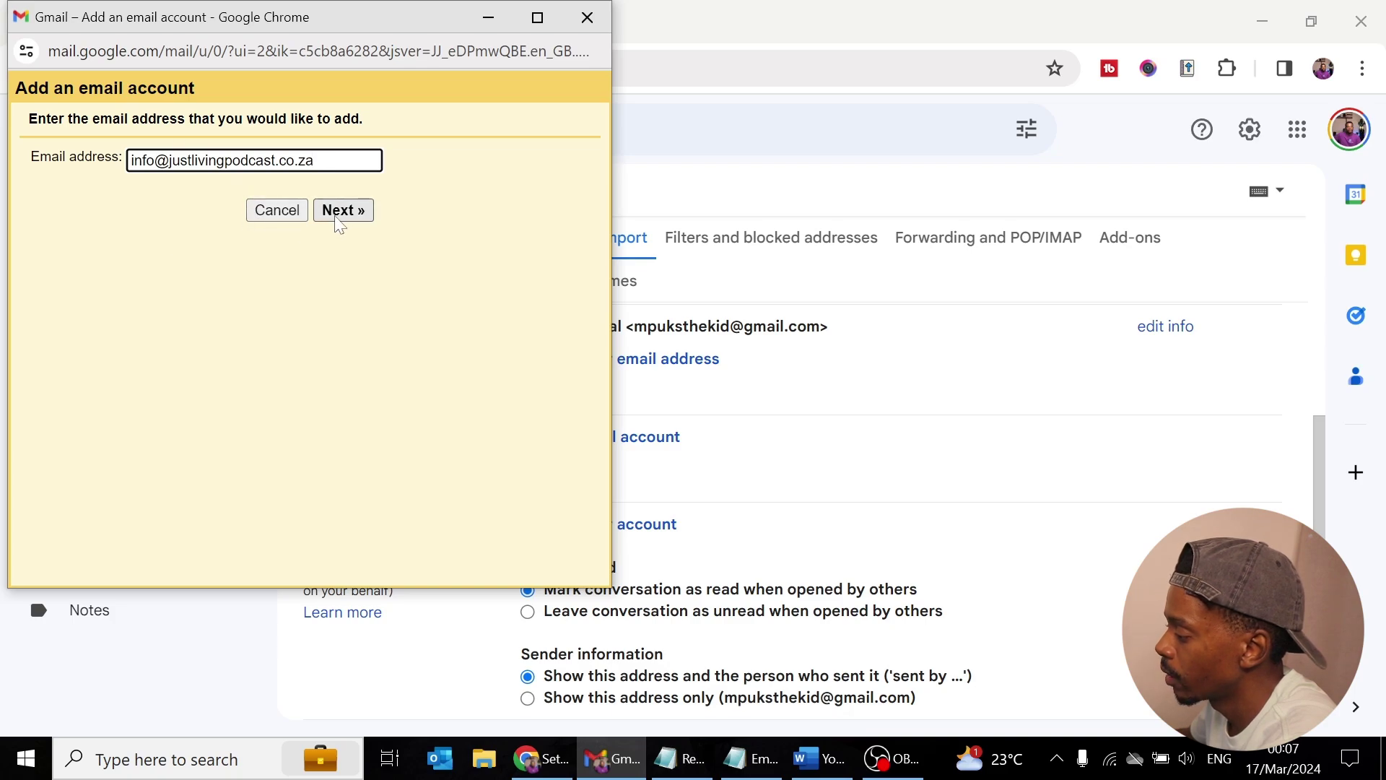
click(343, 216)
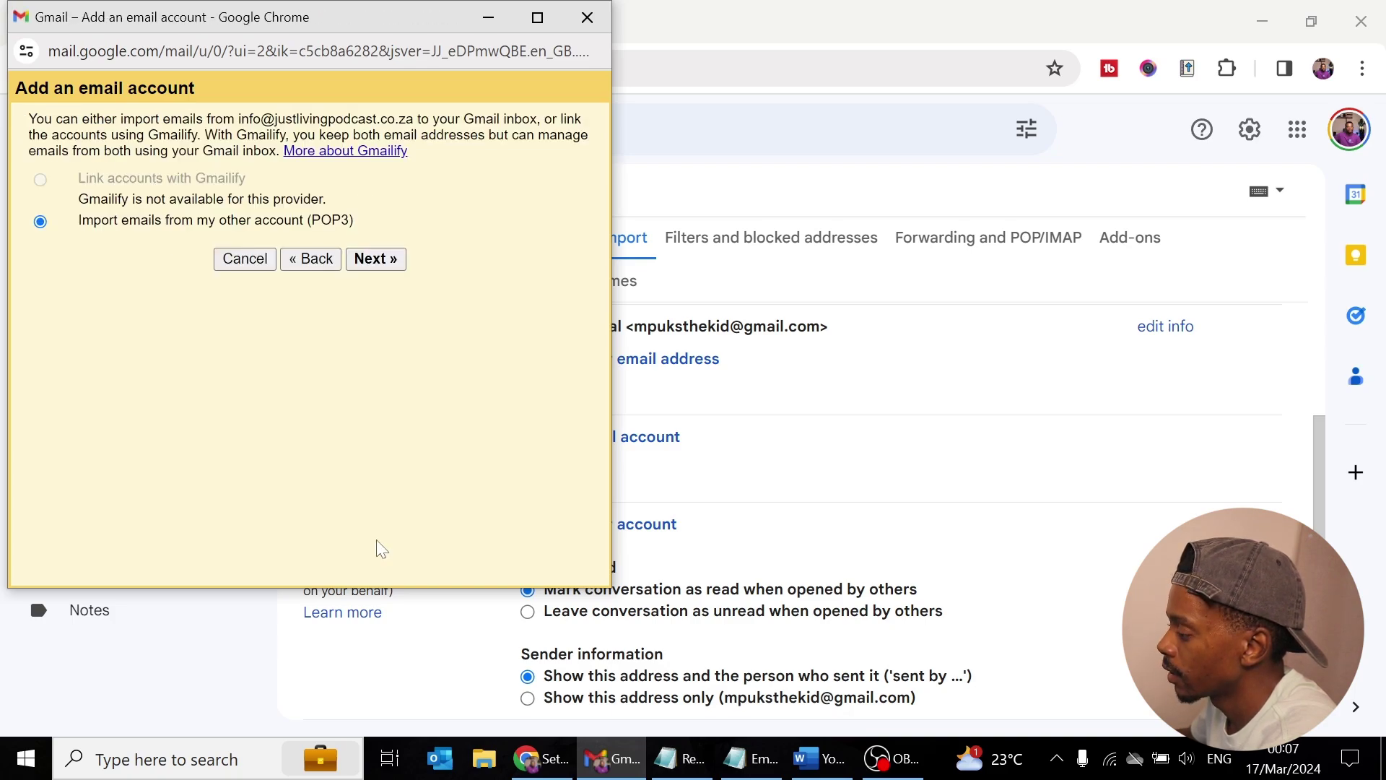
click(381, 262)
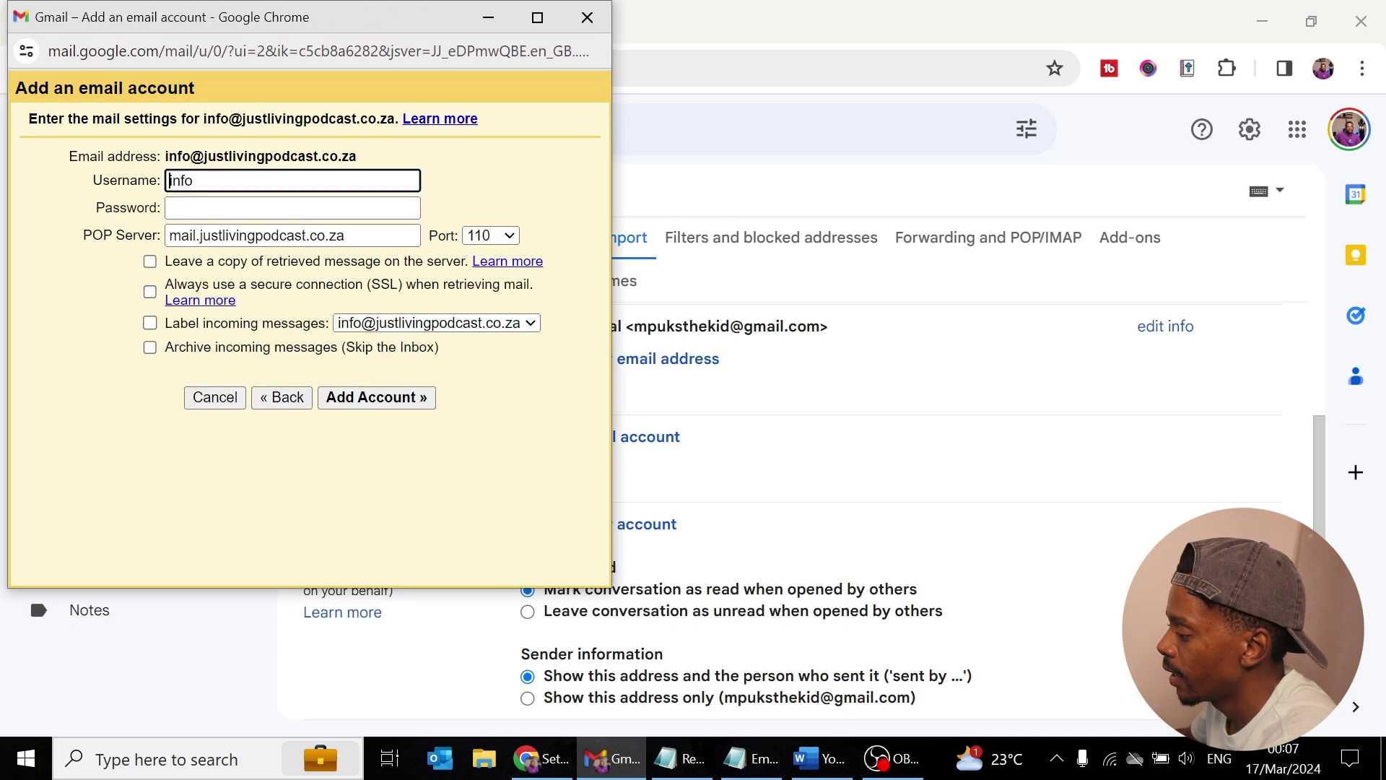
key(ctrl+a)
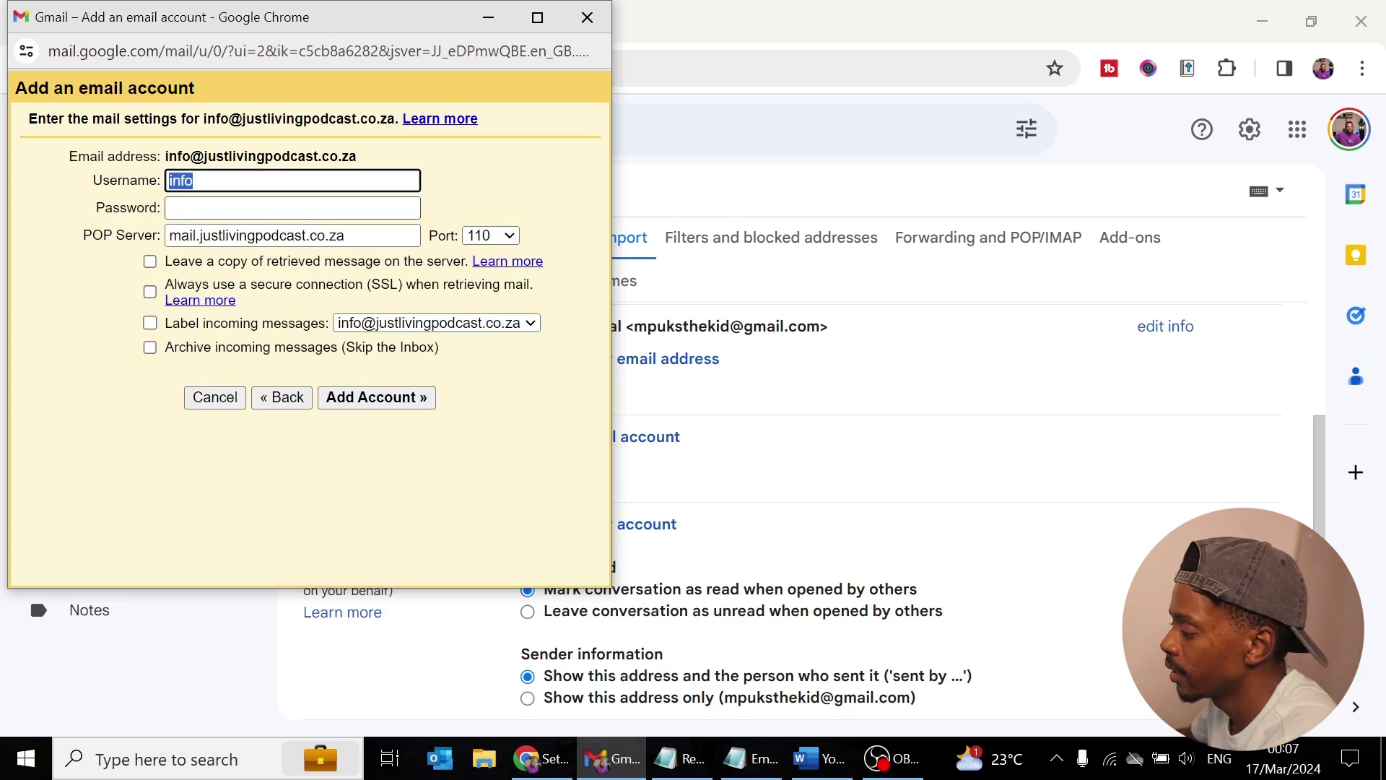
key(ctrl+v)
key(Tab)
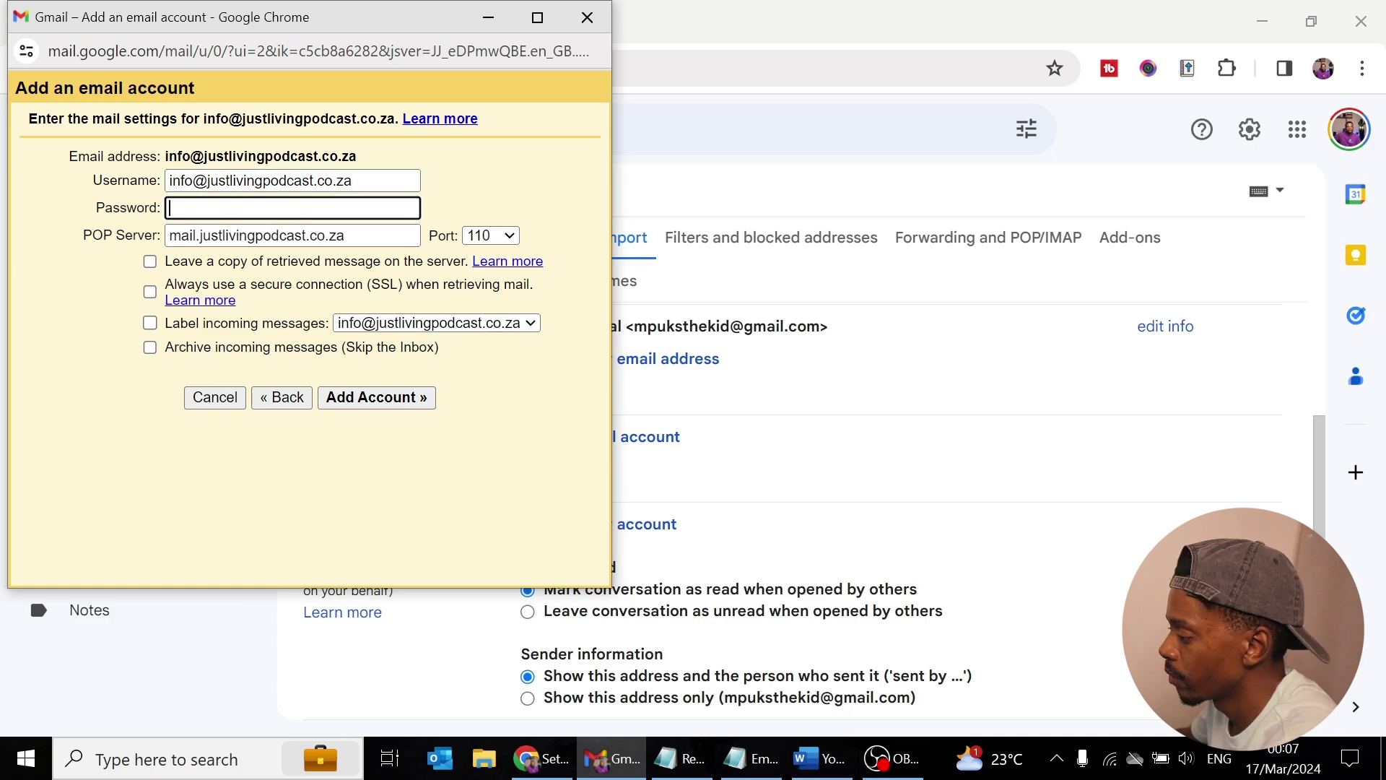
key(ctrl+v)
key(Tab)
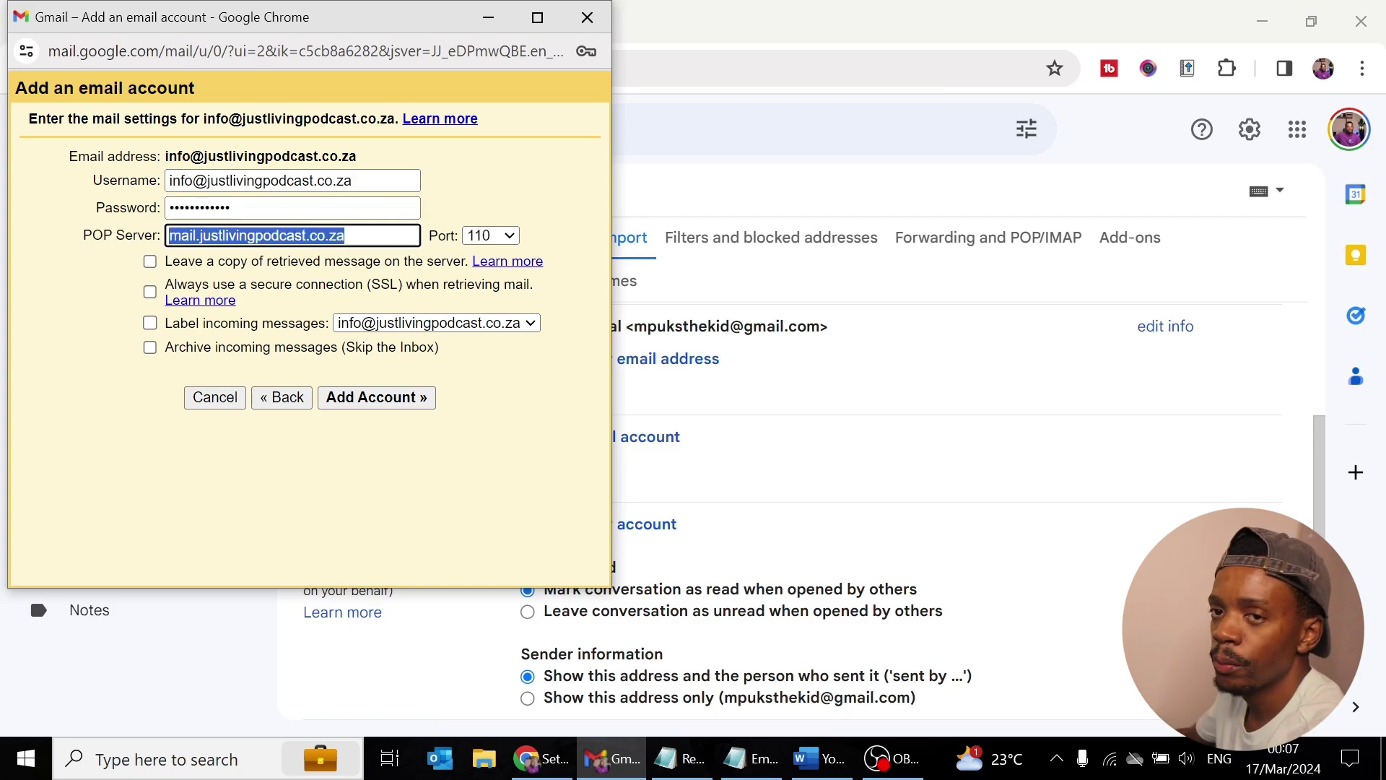
text(bl4n4.zadns.co.za)
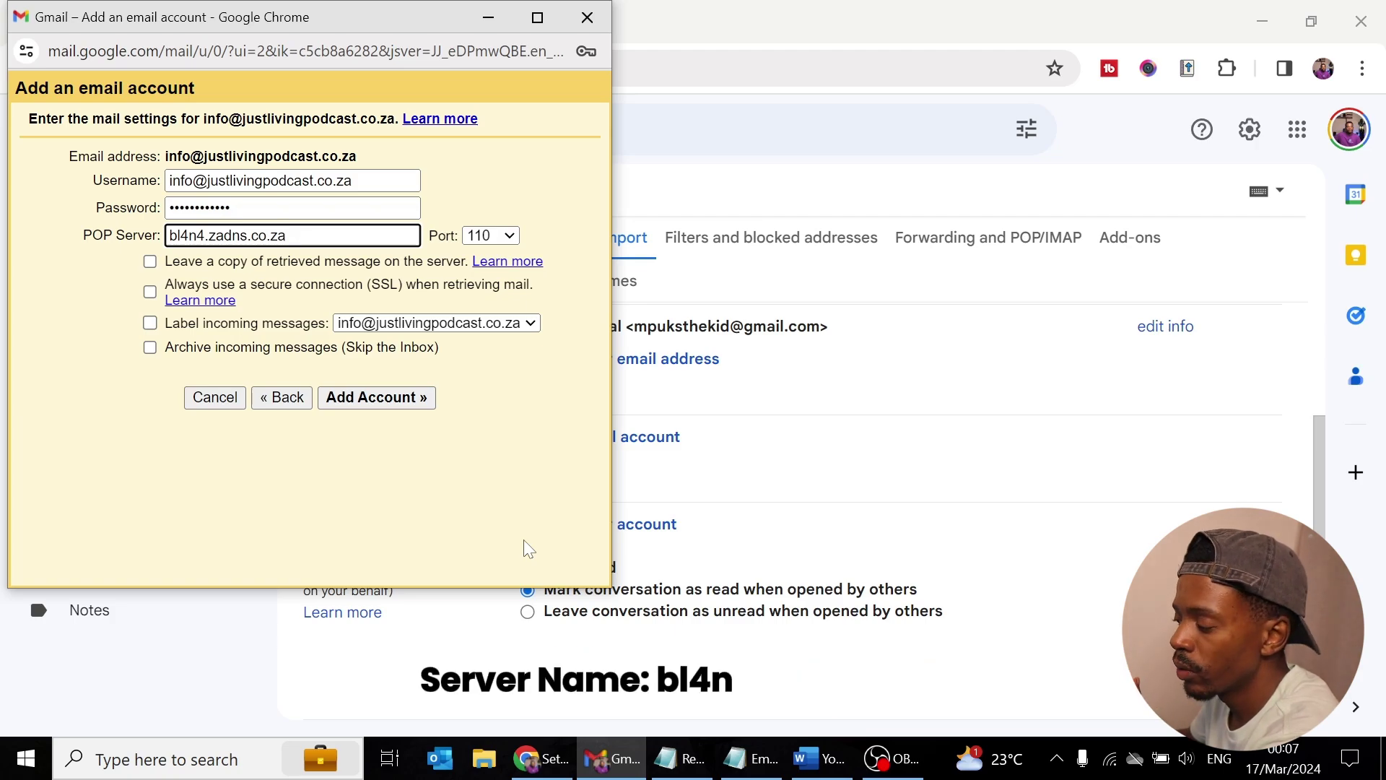
- Verify the server address, keep port 110, label incoming messages and add the account
drag(286, 236, 94, 236)
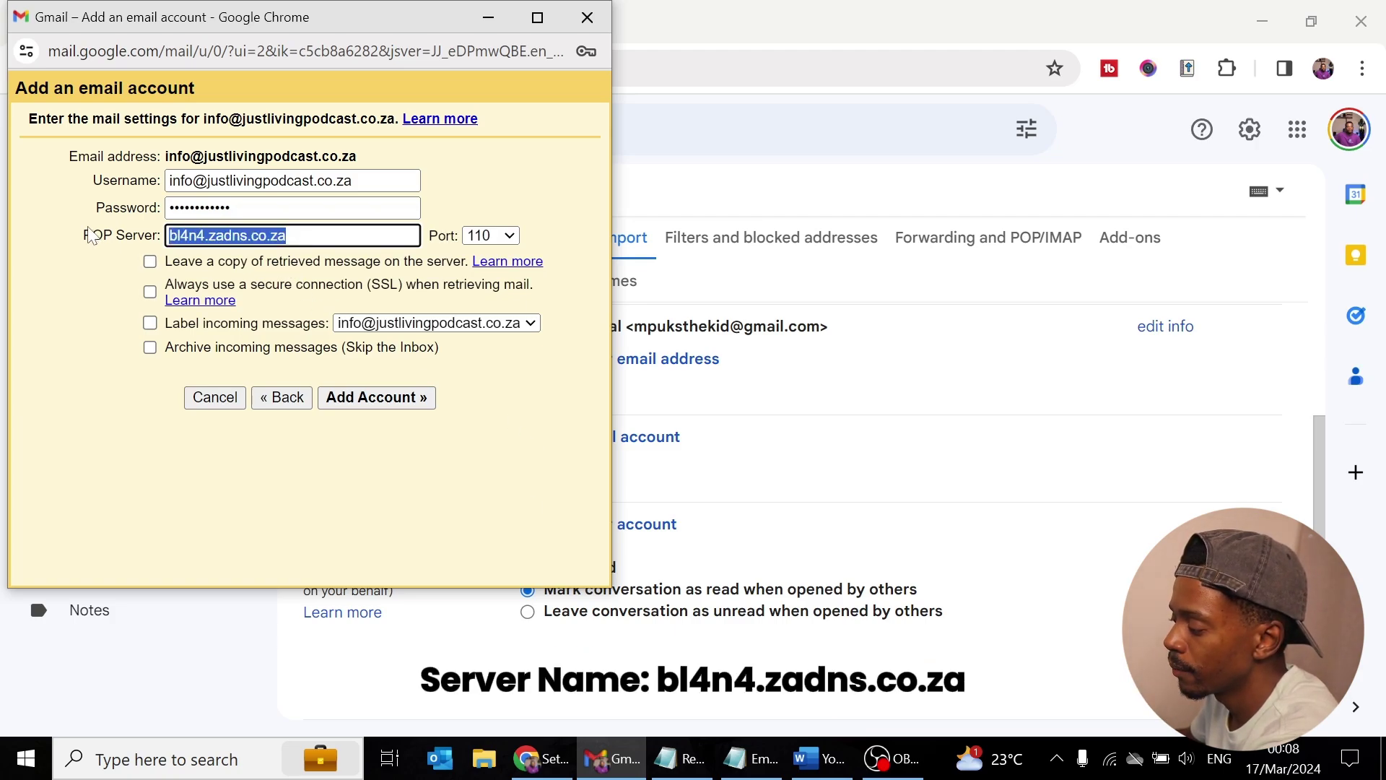
click(286, 236)
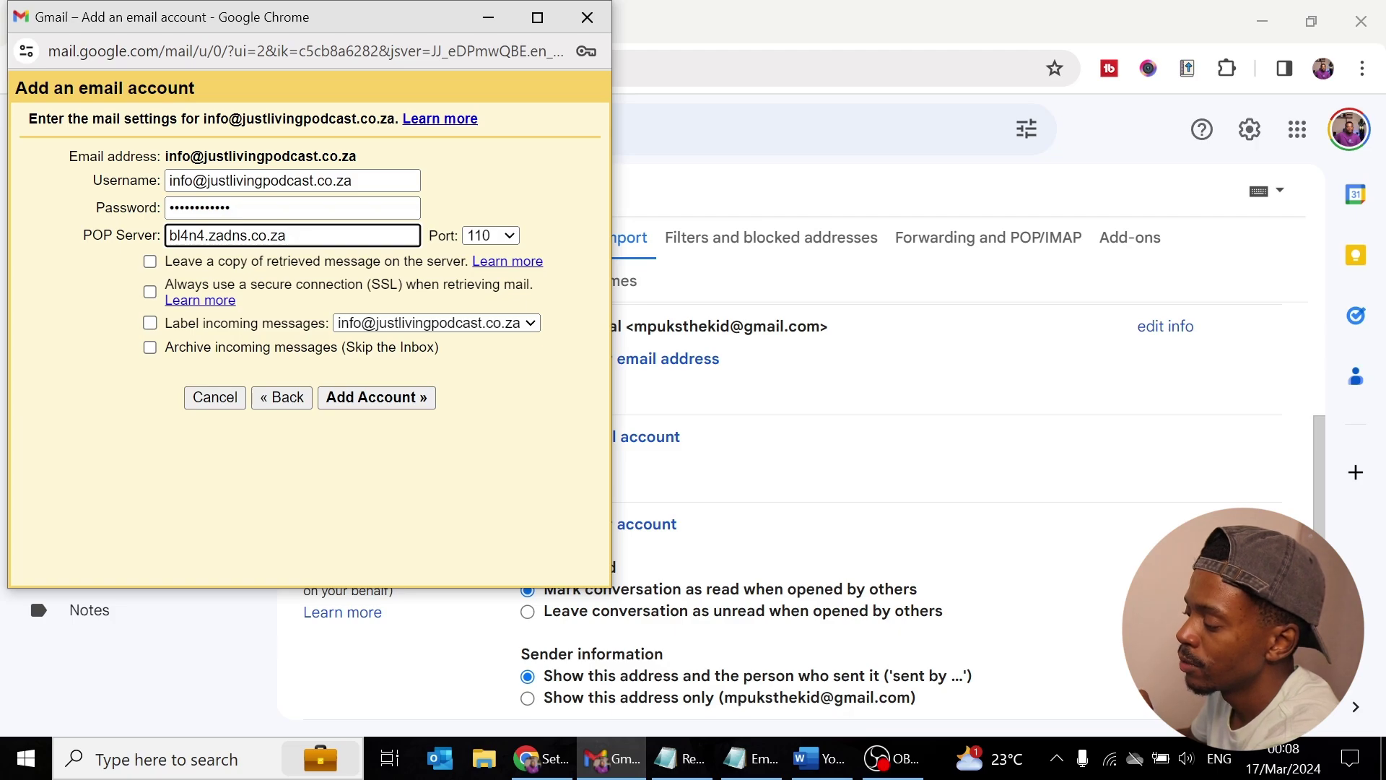
click(86, 235)
click(286, 235)
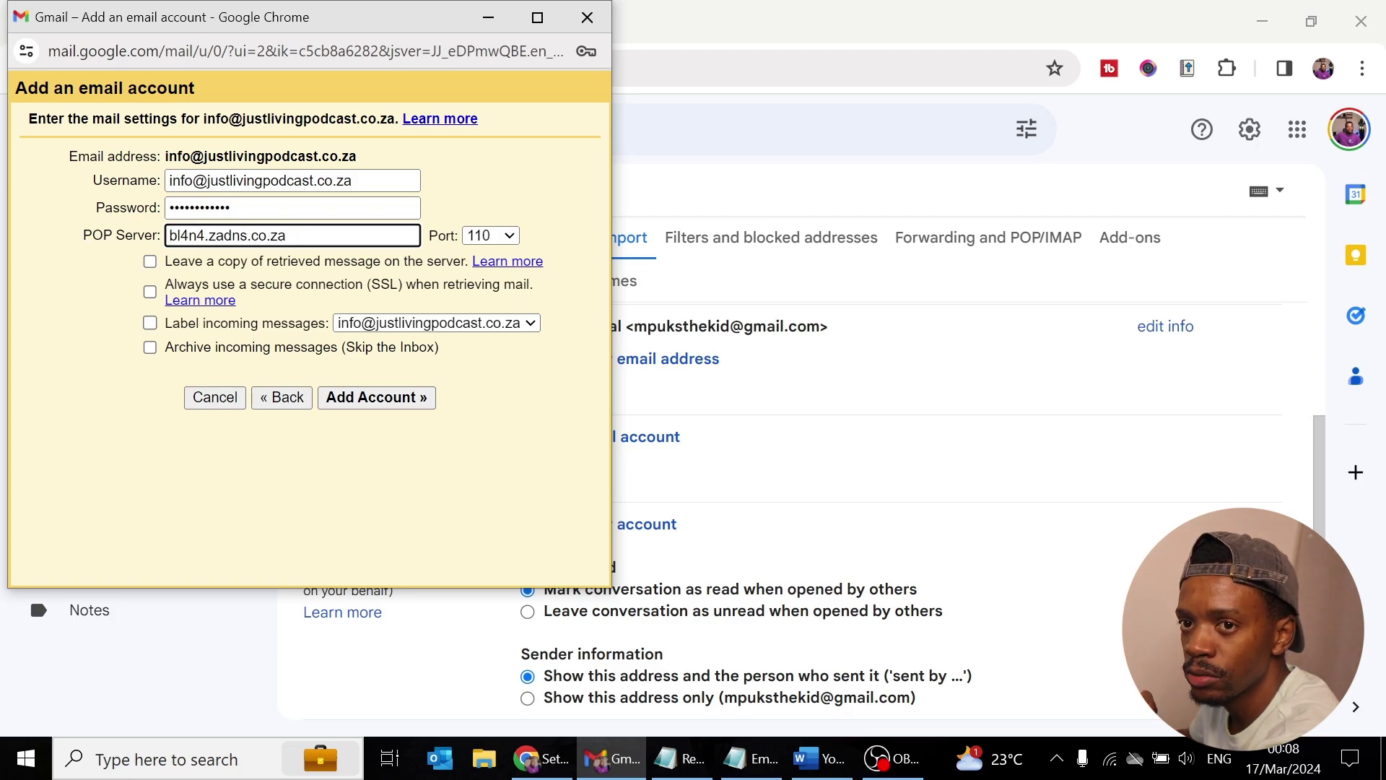
click(113, 238)
key(ctrl+c)
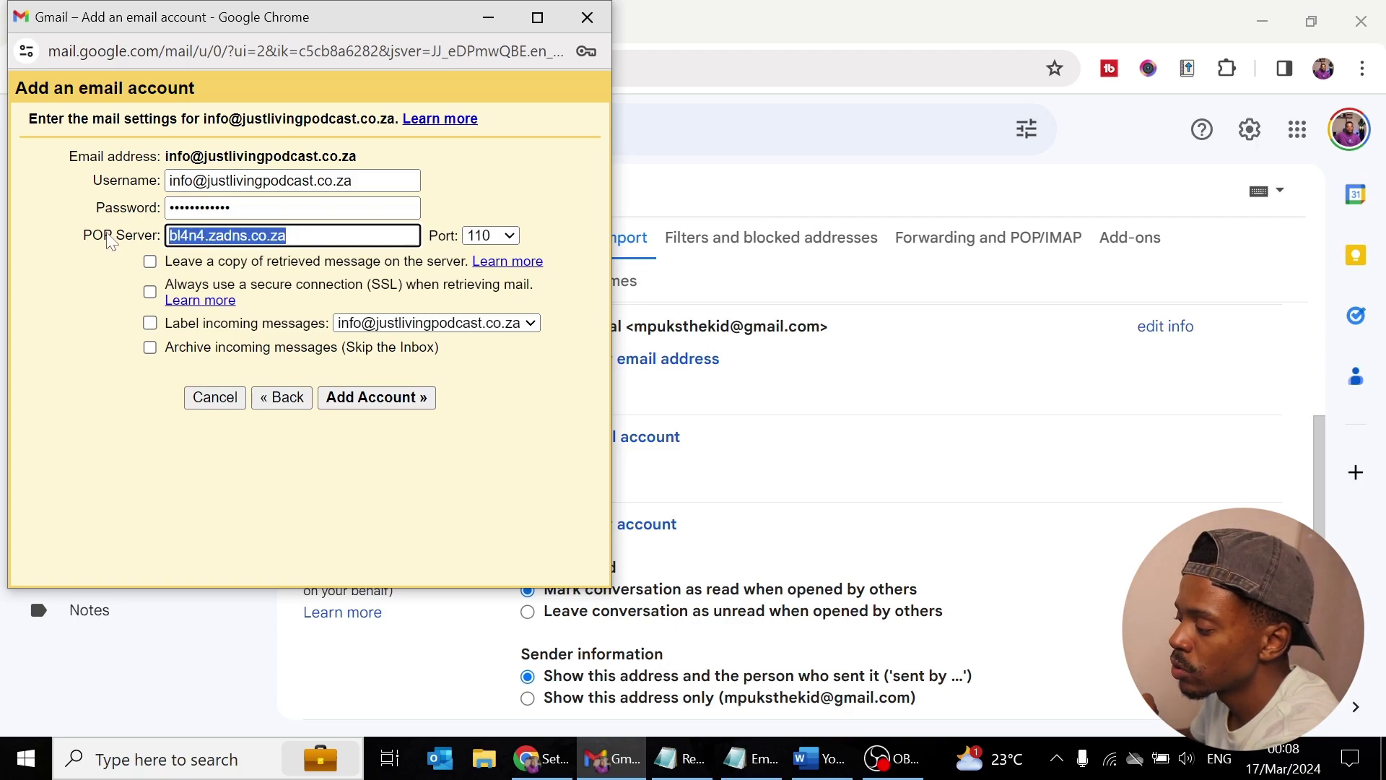
click(216, 235)
click(286, 236)
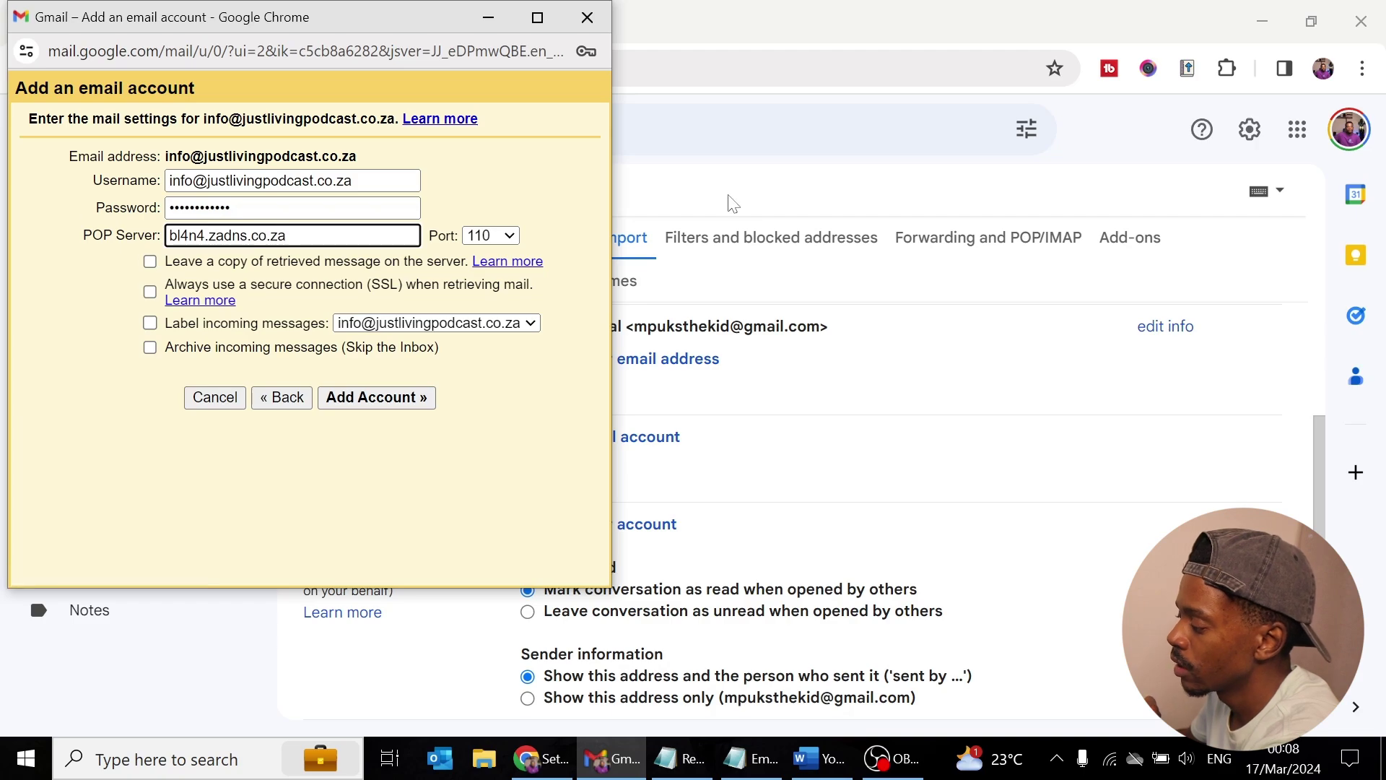
click(510, 236)
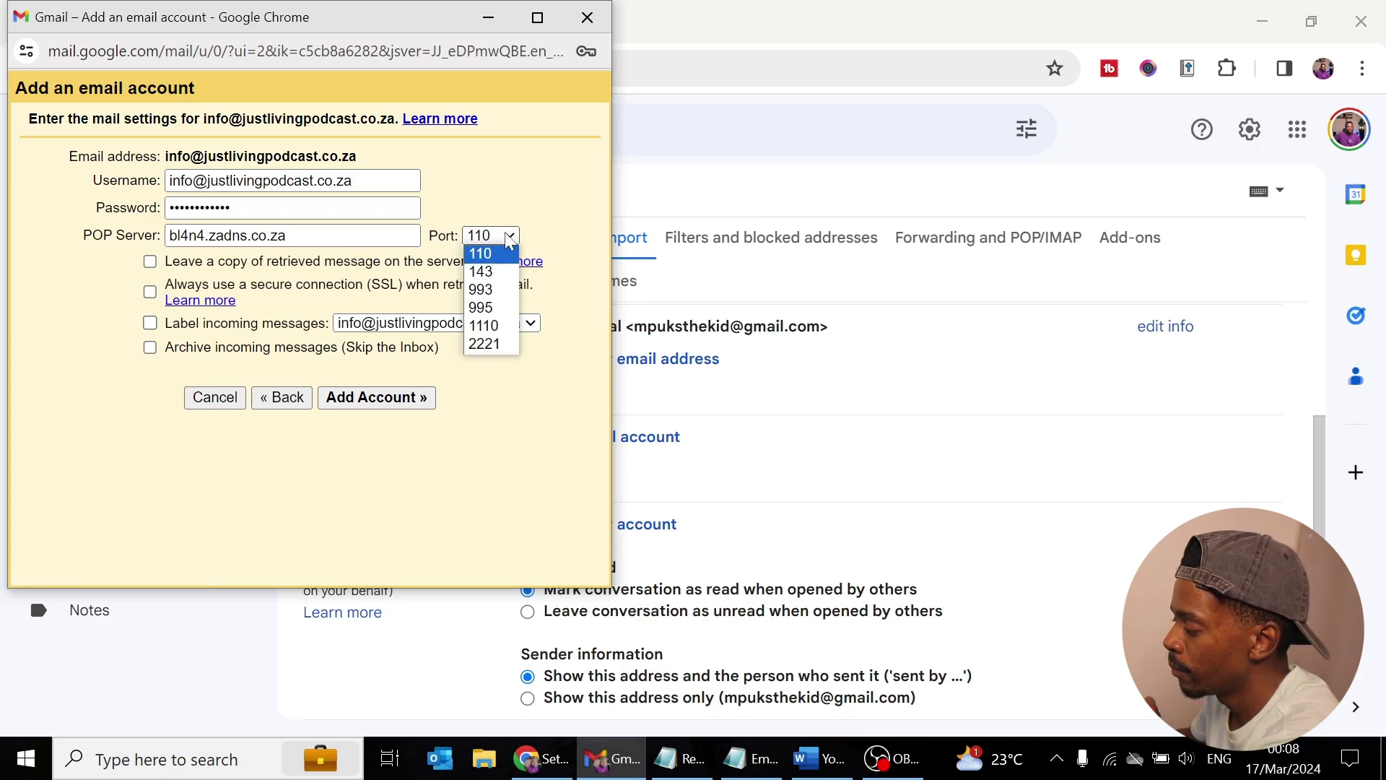
click(508, 238)
click(150, 323)
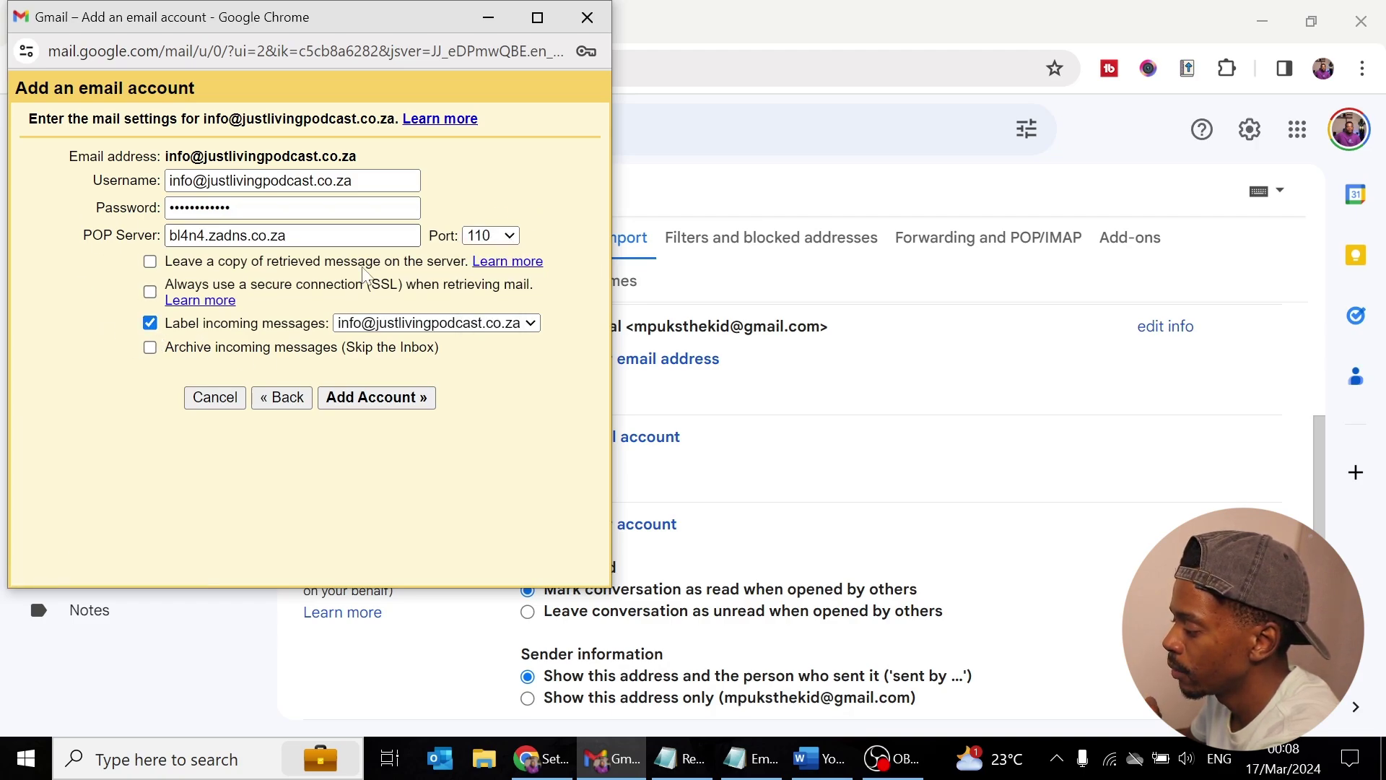
click(392, 404)
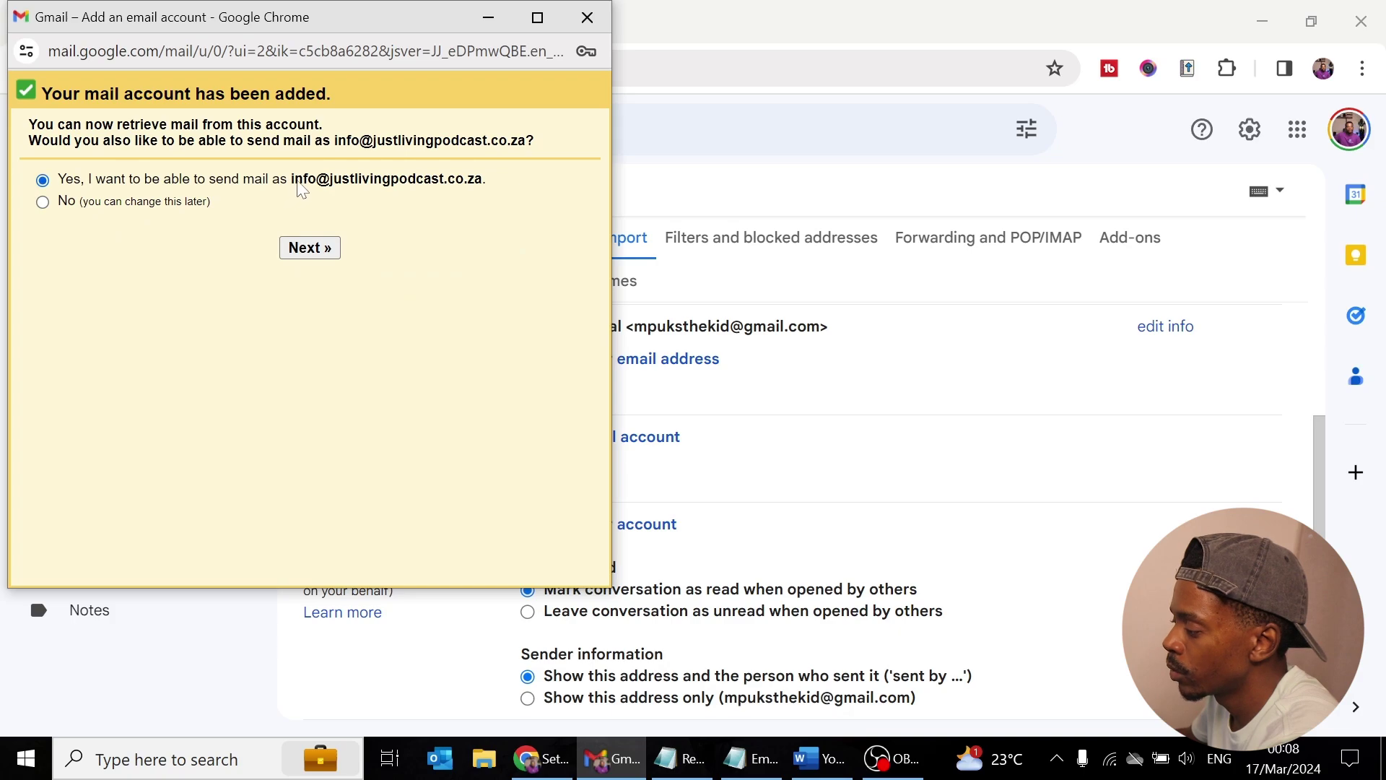
- Choose to send mail as the address under the name 'Just Living Podcast'
drag(295, 181, 505, 189)
click(357, 197)
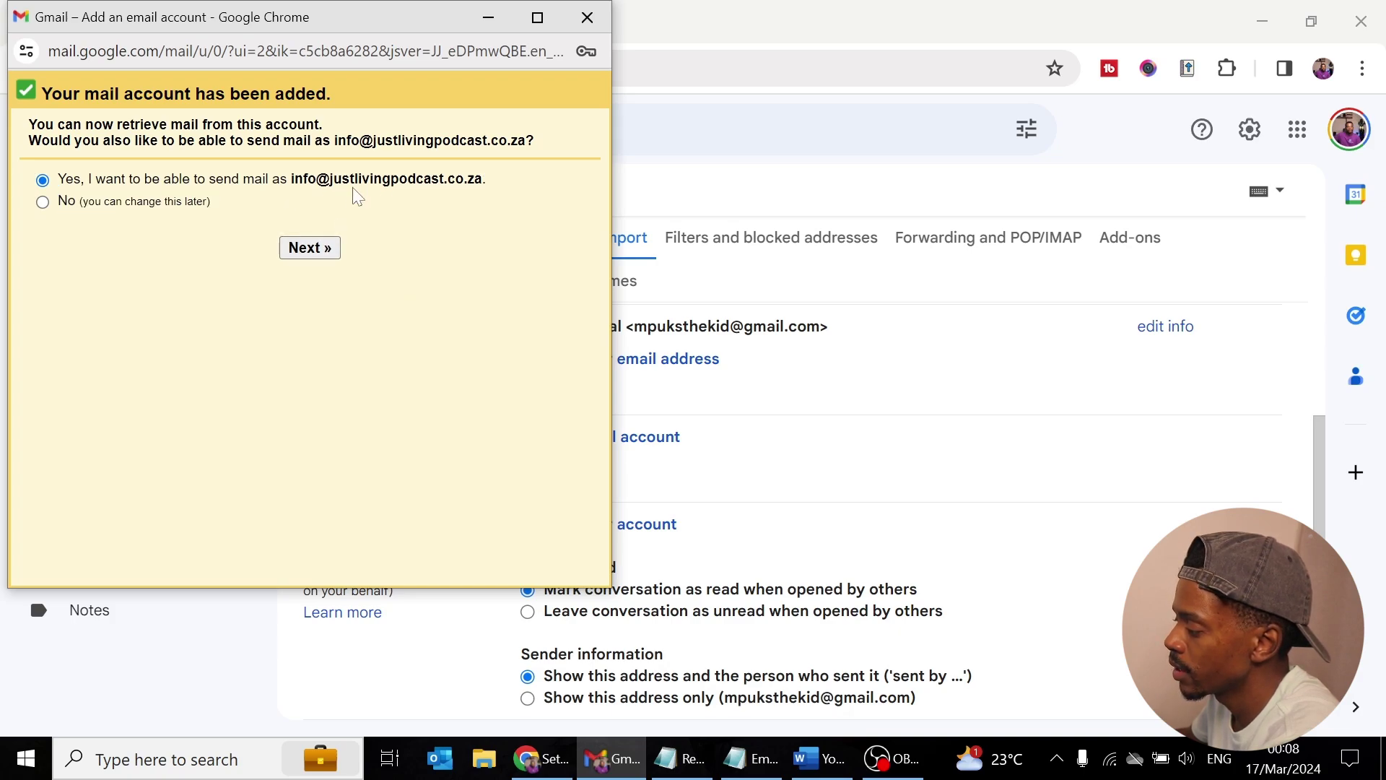
click(321, 252)
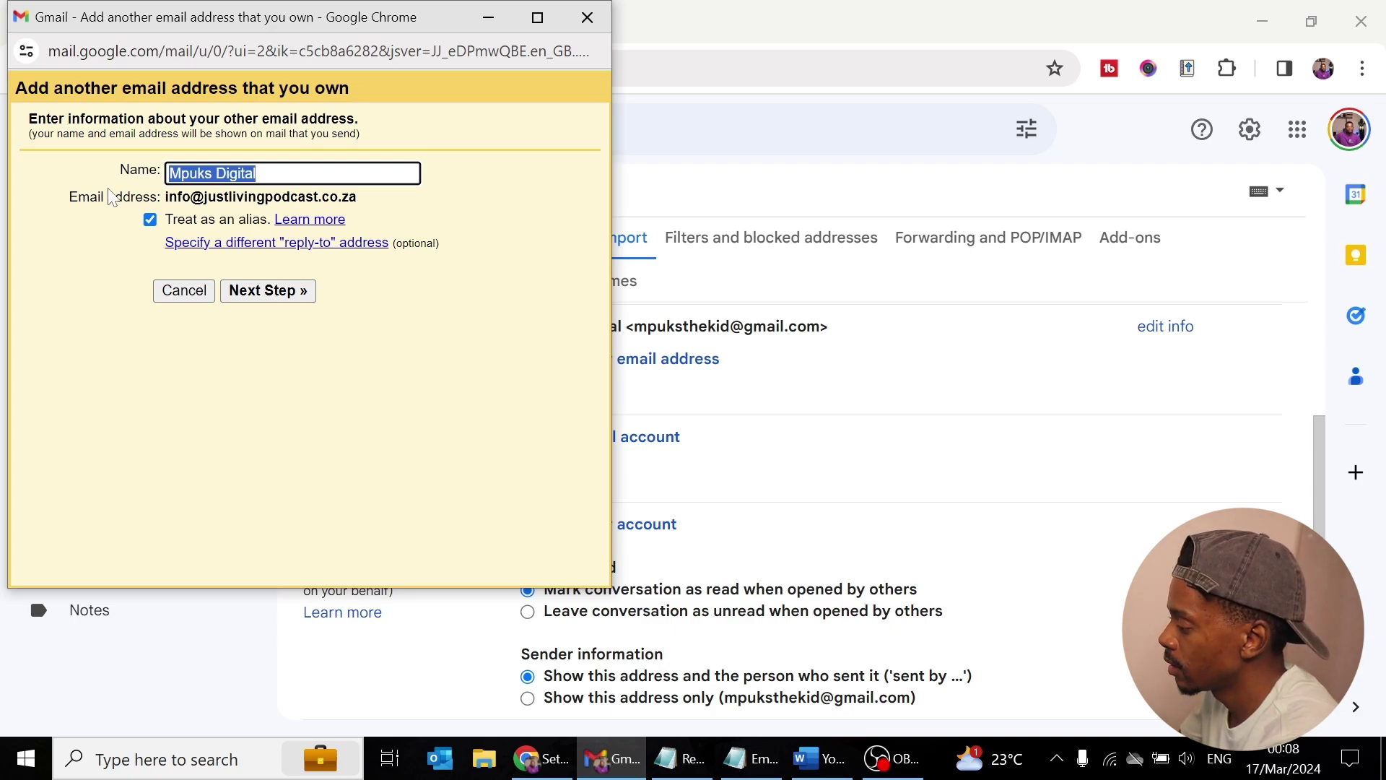
text(Info)
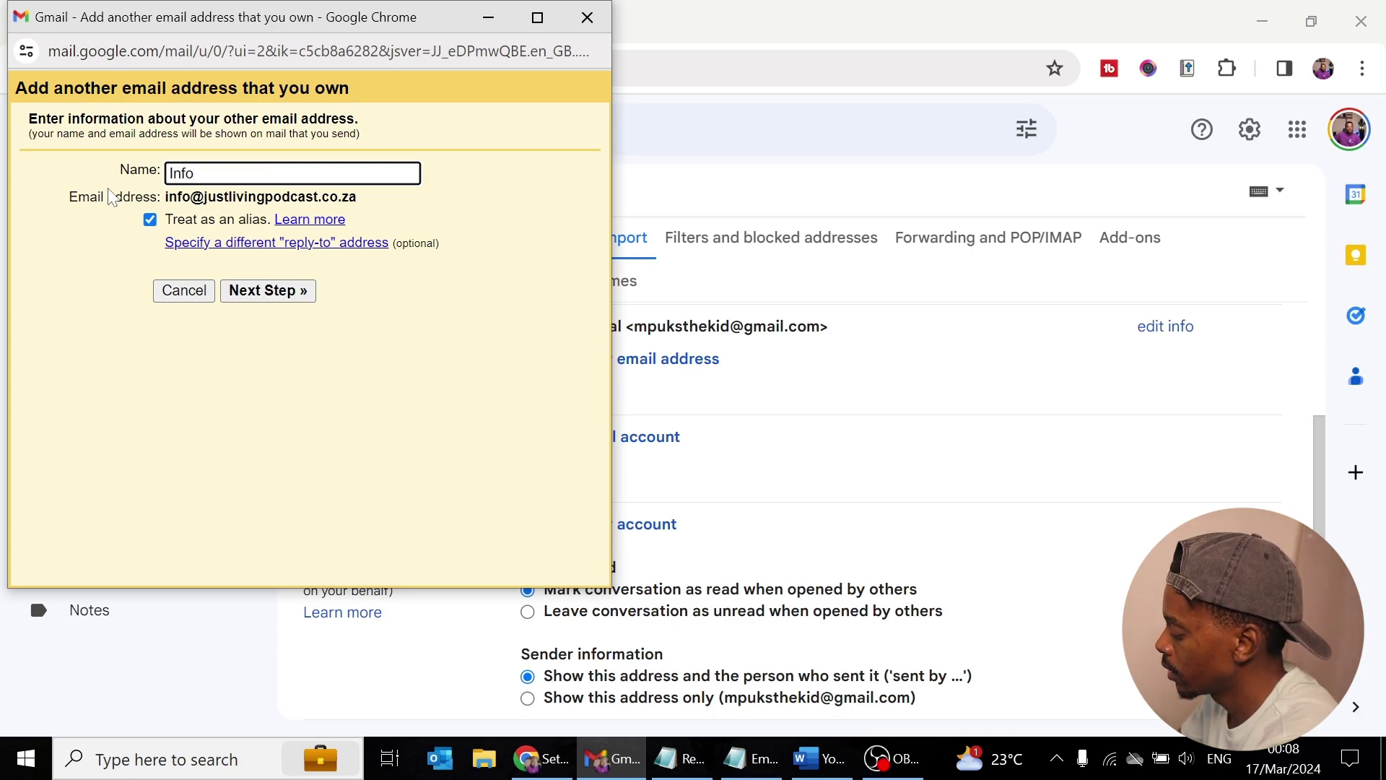
text( Just L)
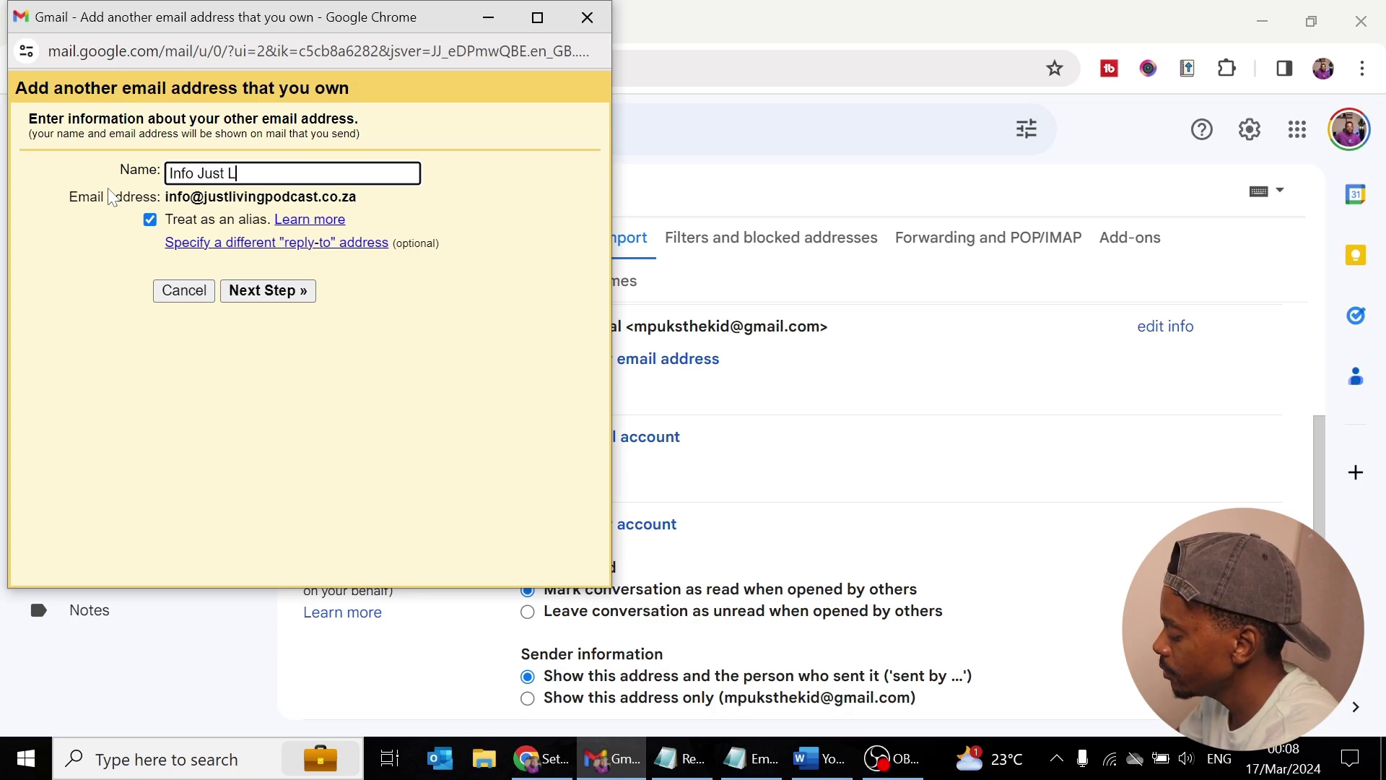
text(iving POsd)
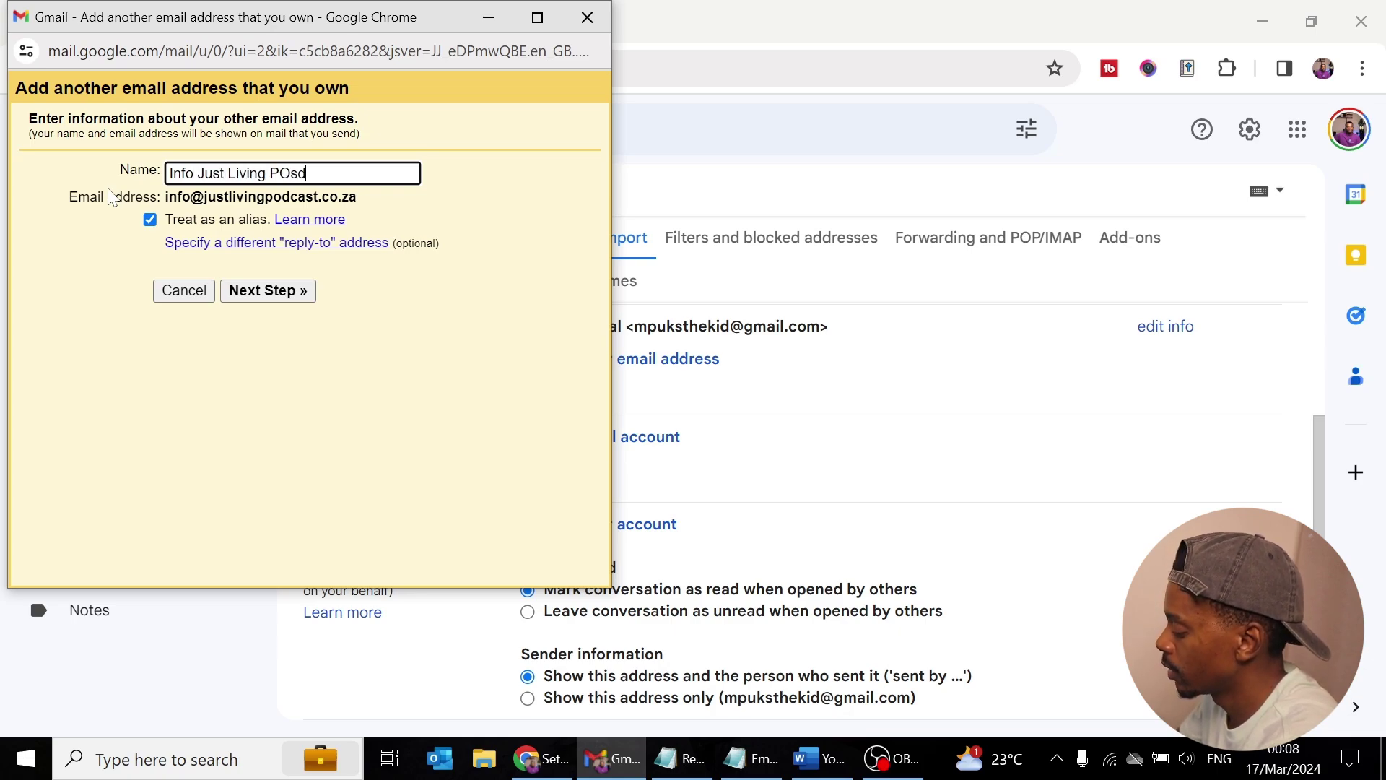
text(acast)
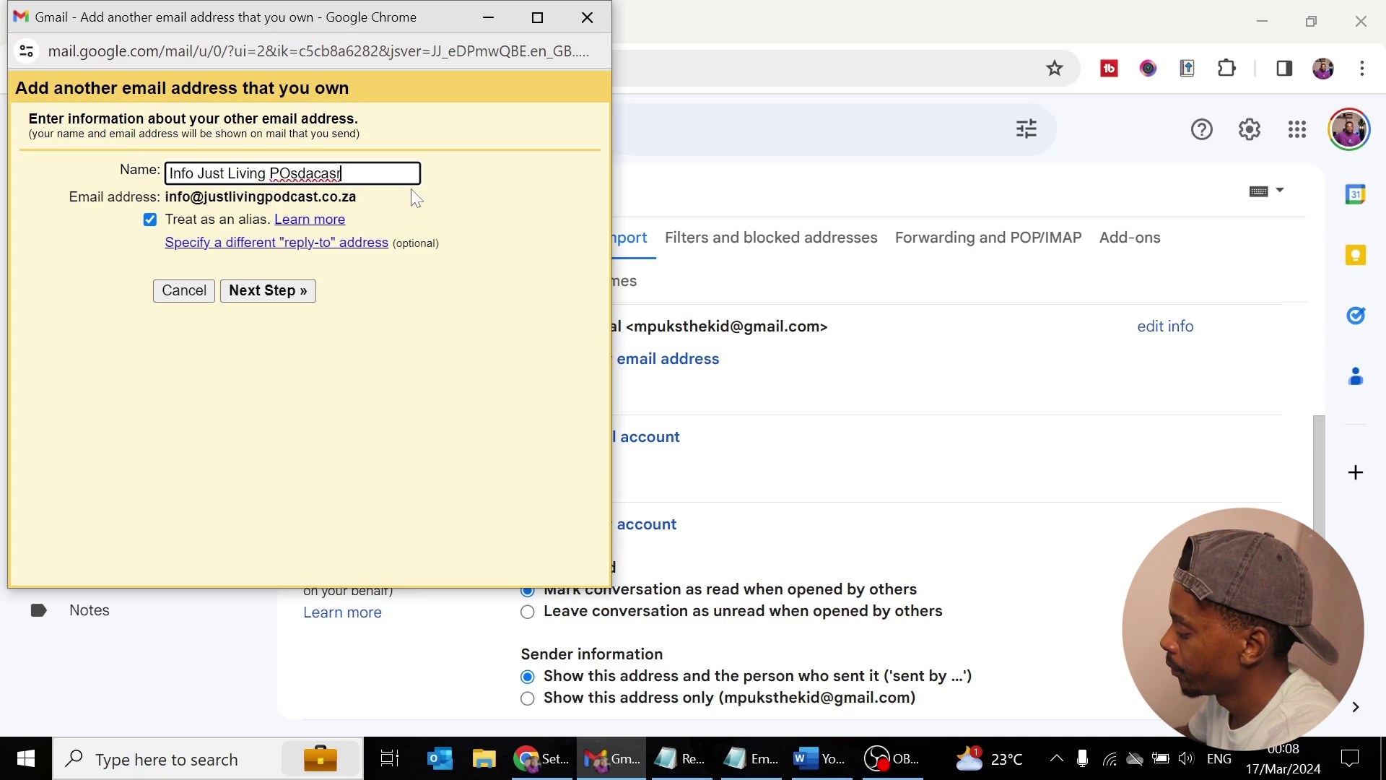
key(BackSpace)
key(BackSpace)
key(BackSpace)
key(BackSpace)
key(BackSpace)
key(BackSpace)
key(BackSpace)
key(BackSpace)
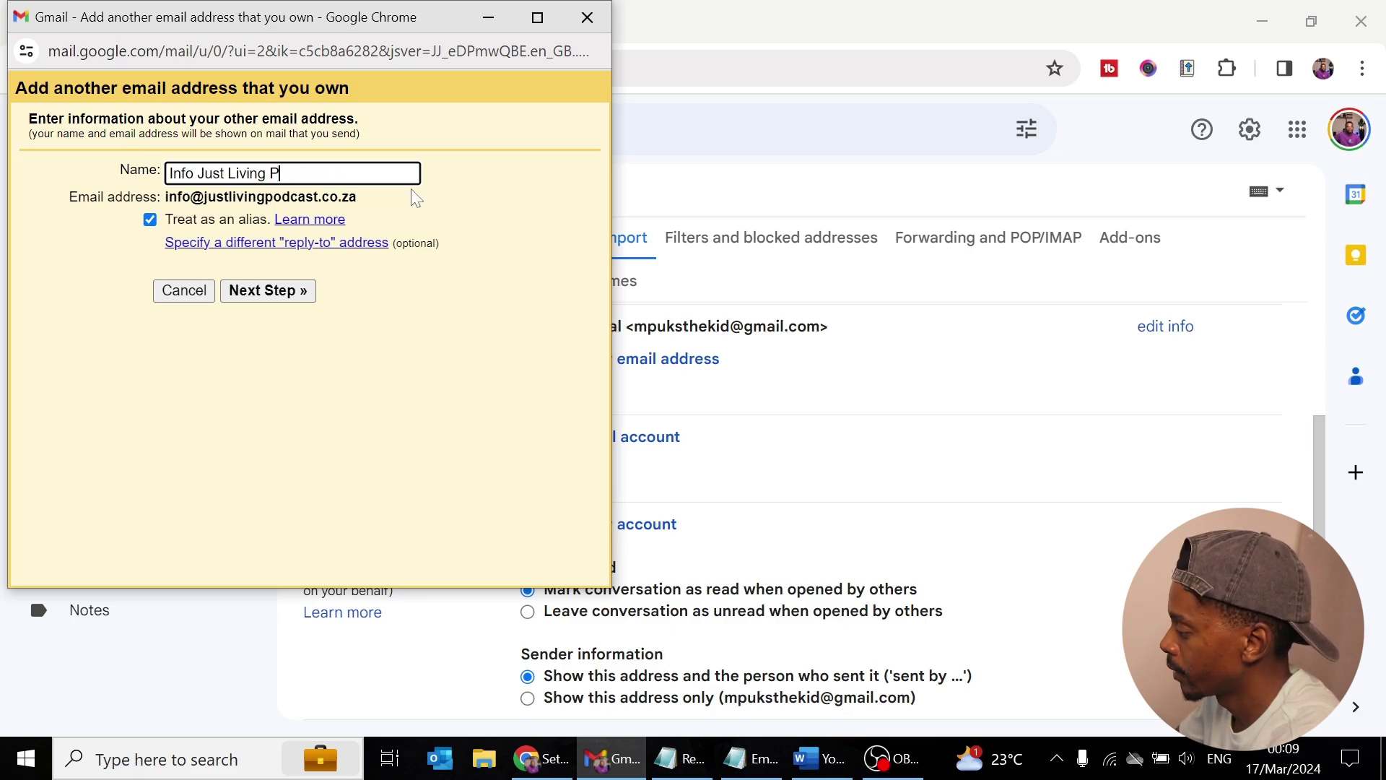
text(odcast)
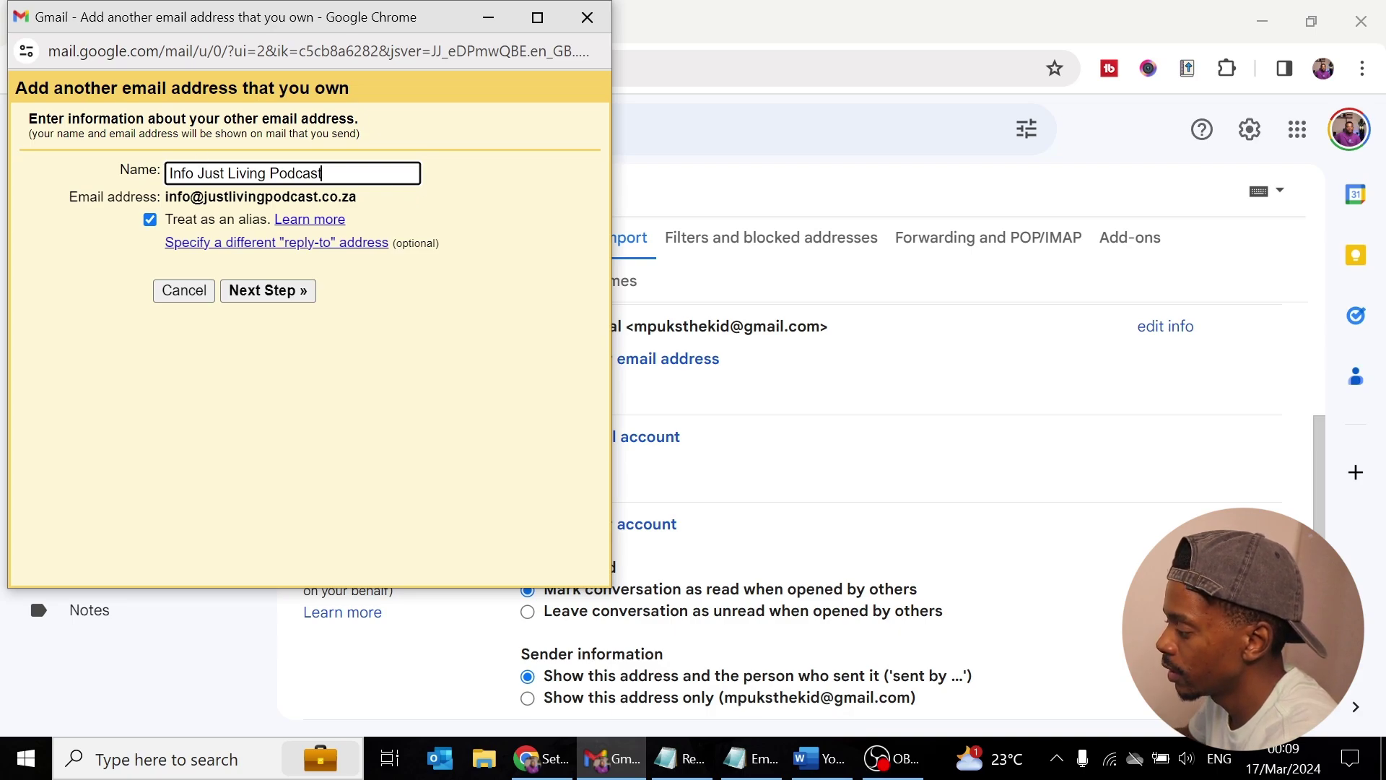
key(Home)
key(ctrl+shift+Right)
key(BackSpace)
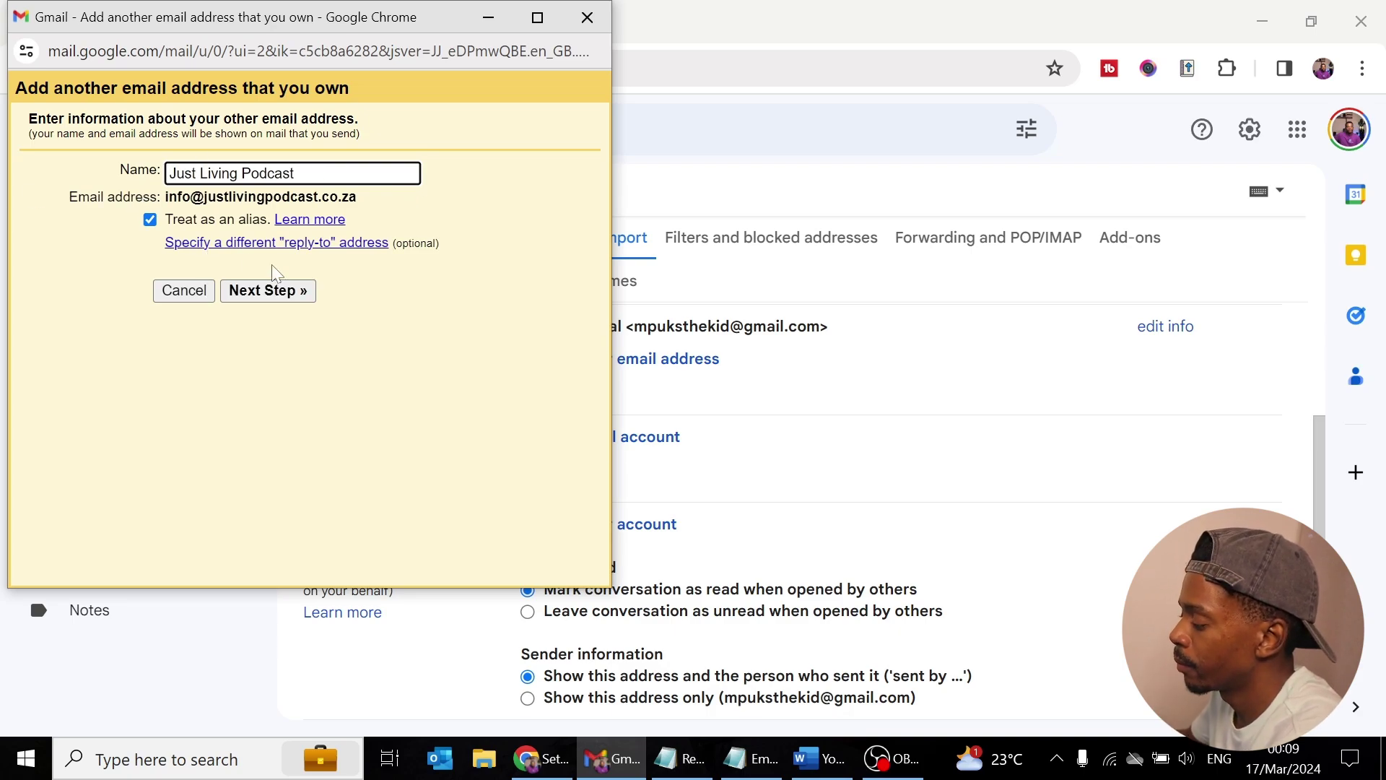
click(263, 295)
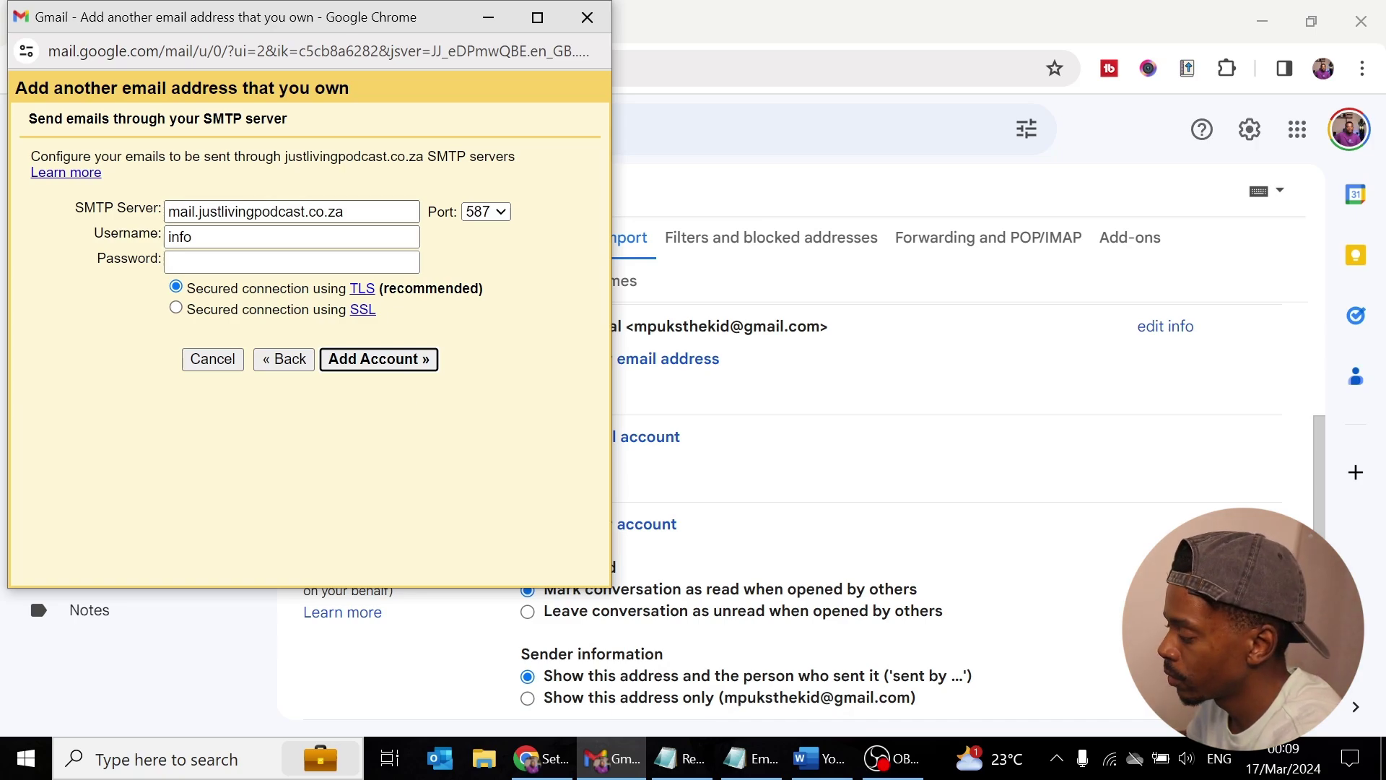
- Set SMTP server bl4n4.zadns.co.za with the full email address as username and the mailbox password
key(ctrl+a)
key(ctrl+v)
key(Tab)
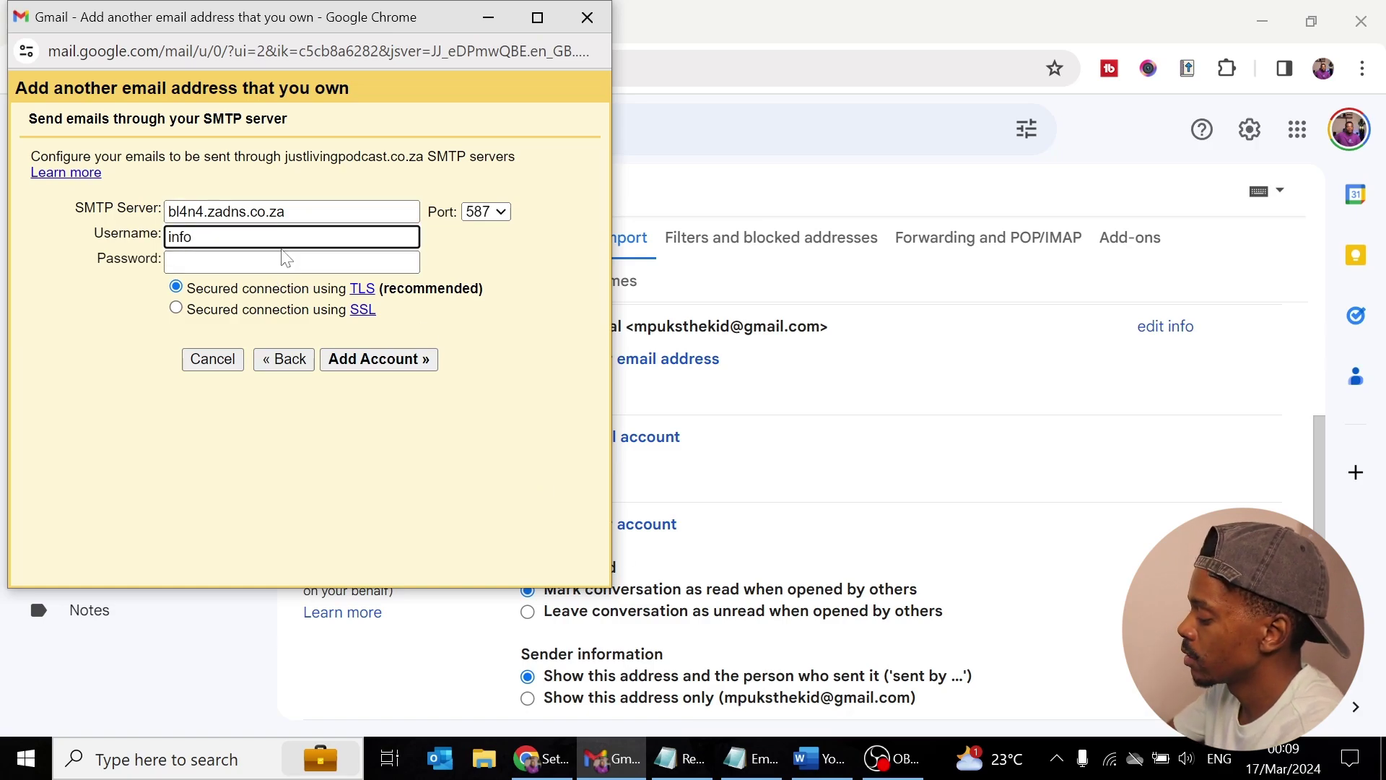
text(@)
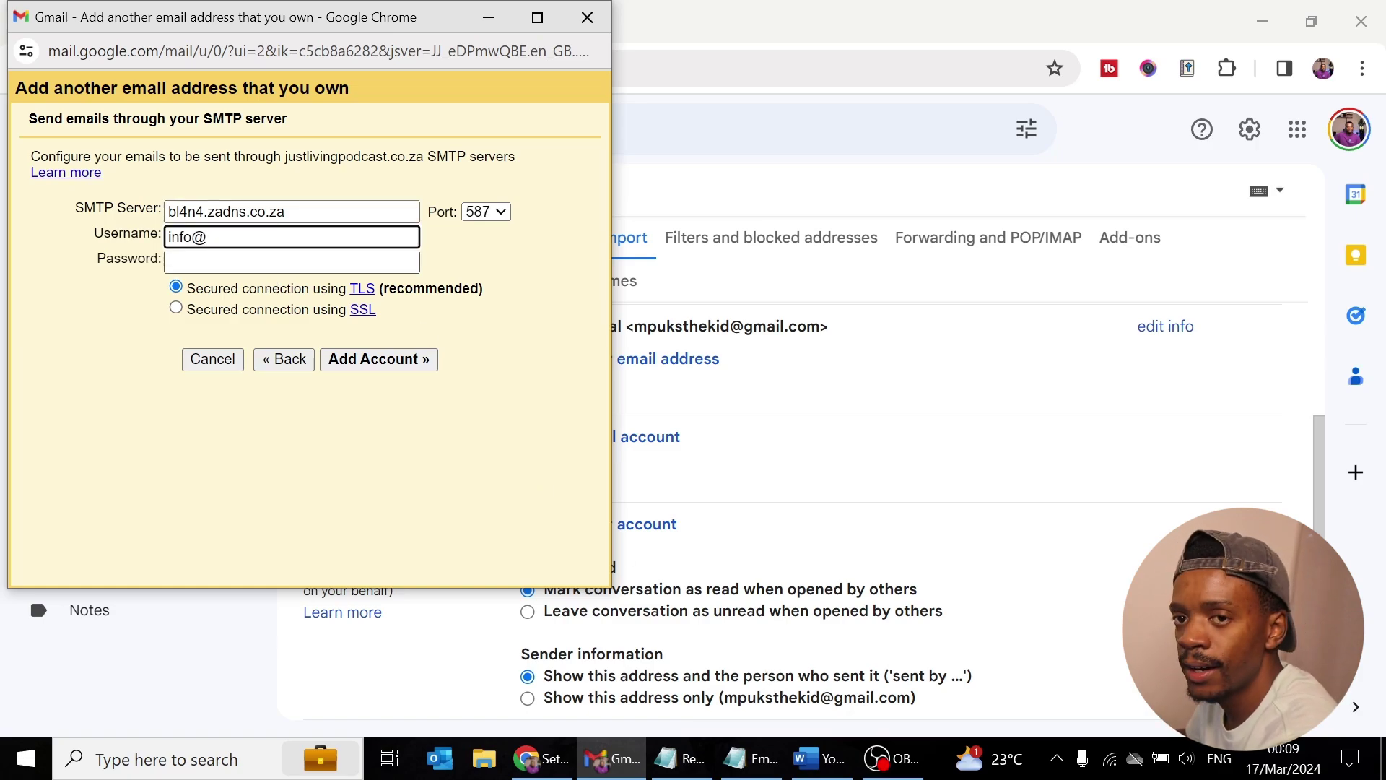
key(alt+Tab)
key(alt+Tab)
key(ctrl+a)
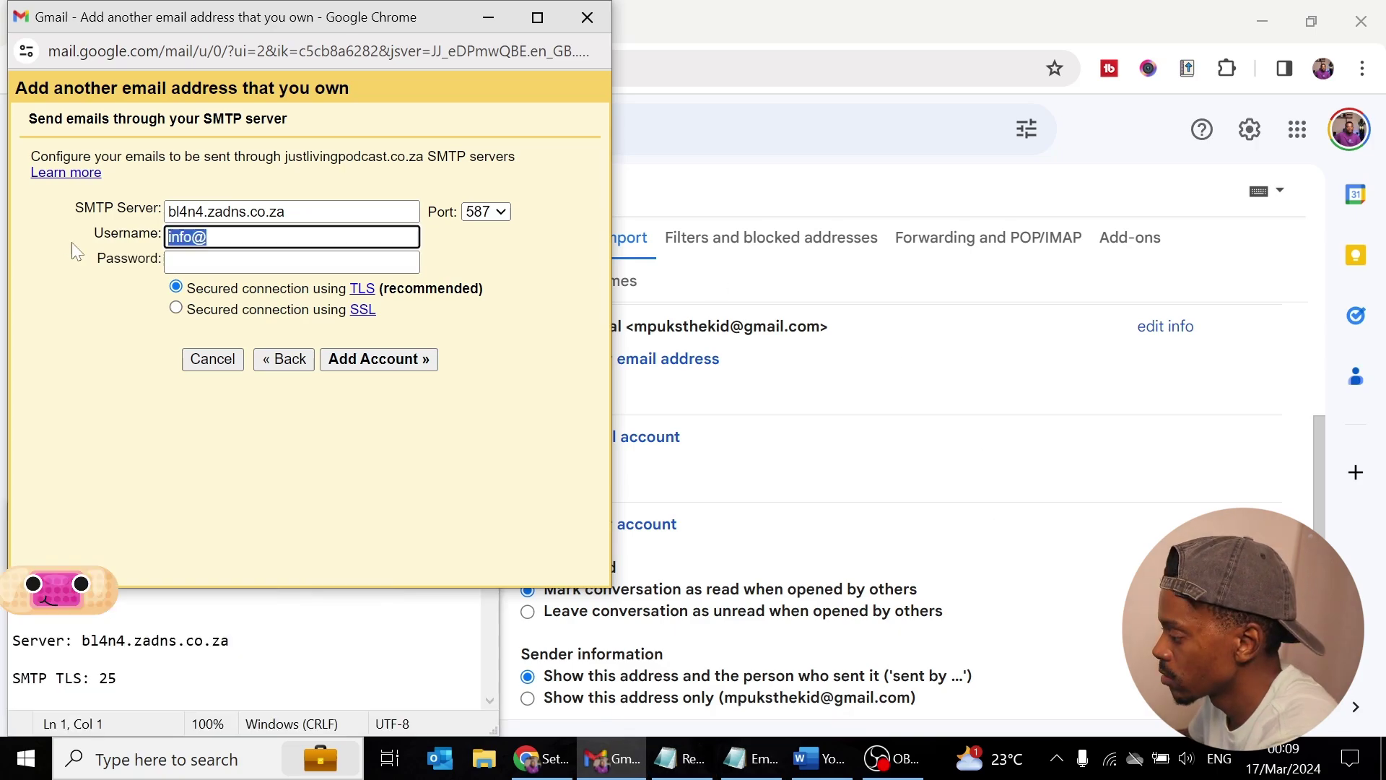
key(ctrl+v)
key(Tab)
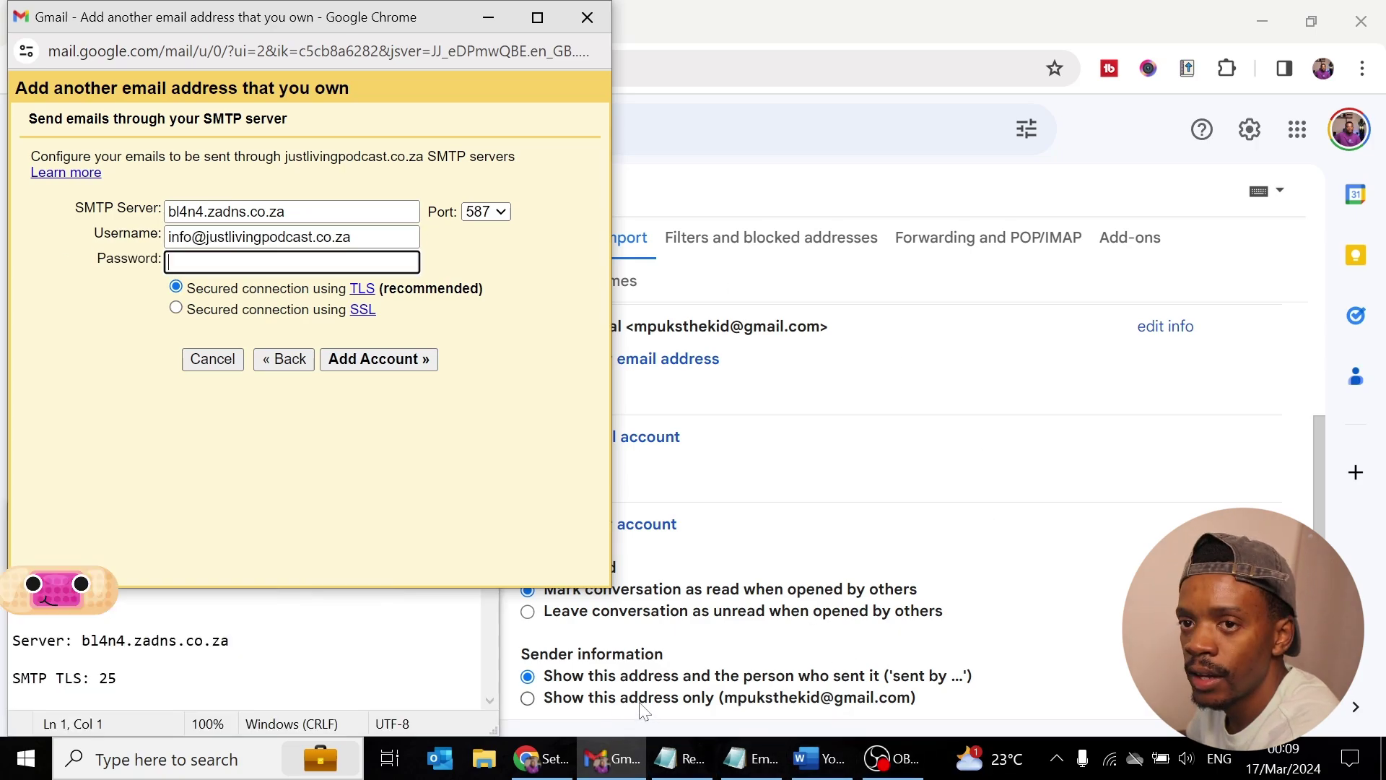
key(ctrl+v)
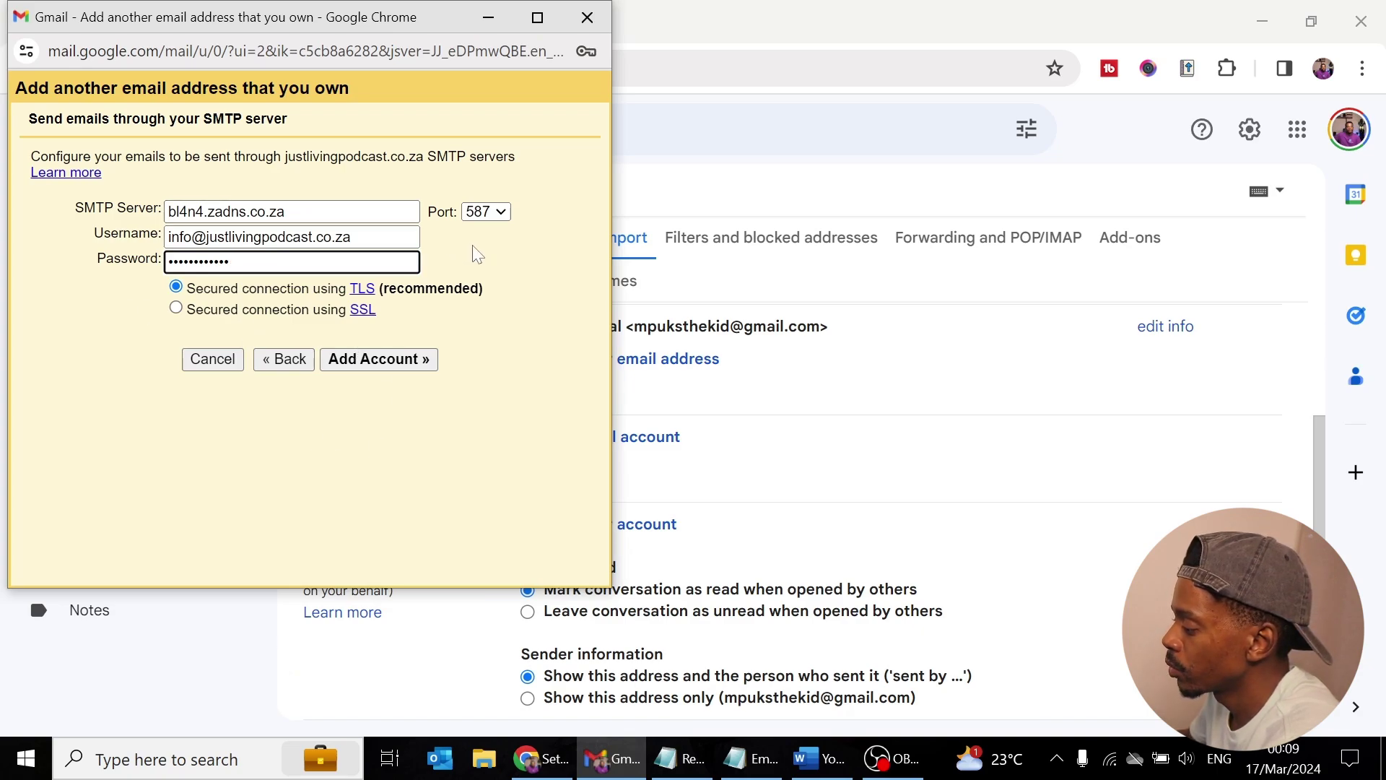
- Use SMTP port 25, add the sending account, and check where the confirmation was sent
click(504, 211)
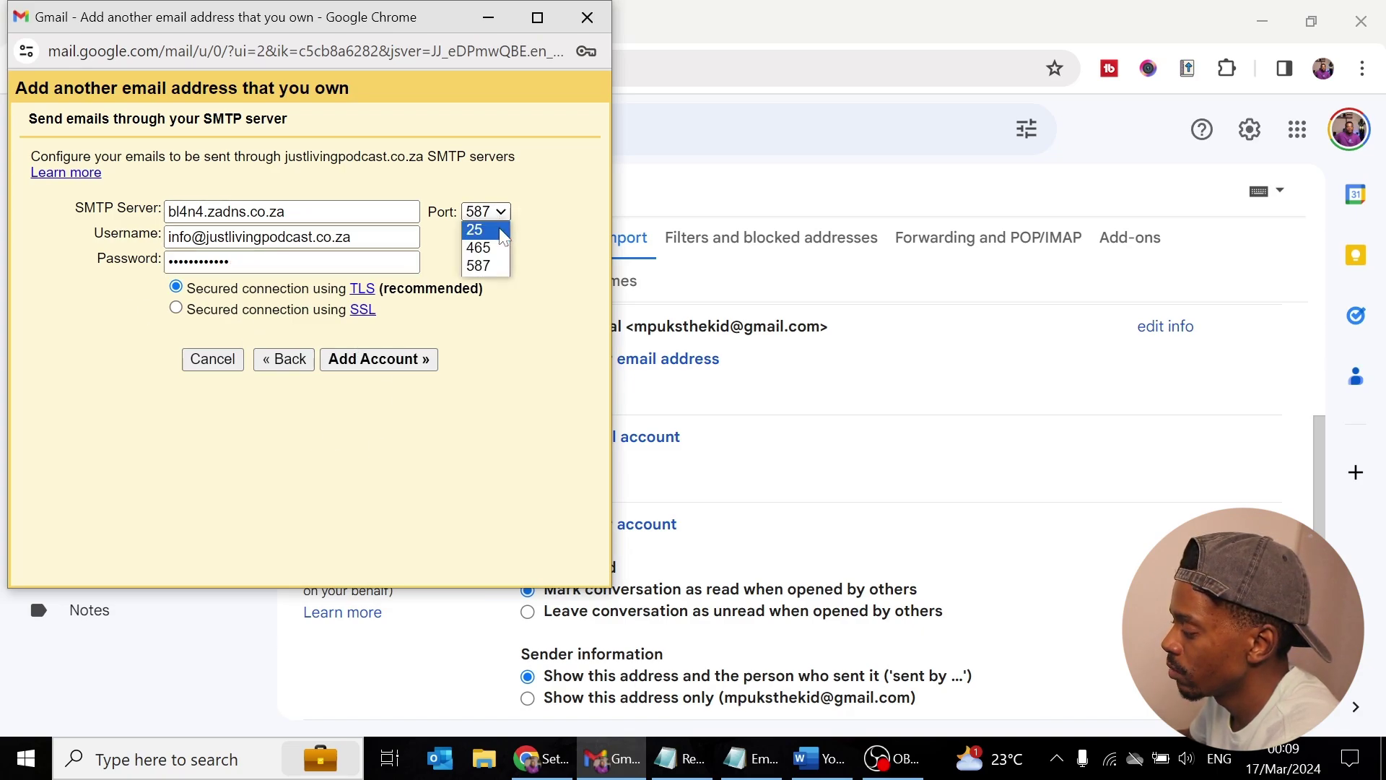
click(504, 230)
click(501, 212)
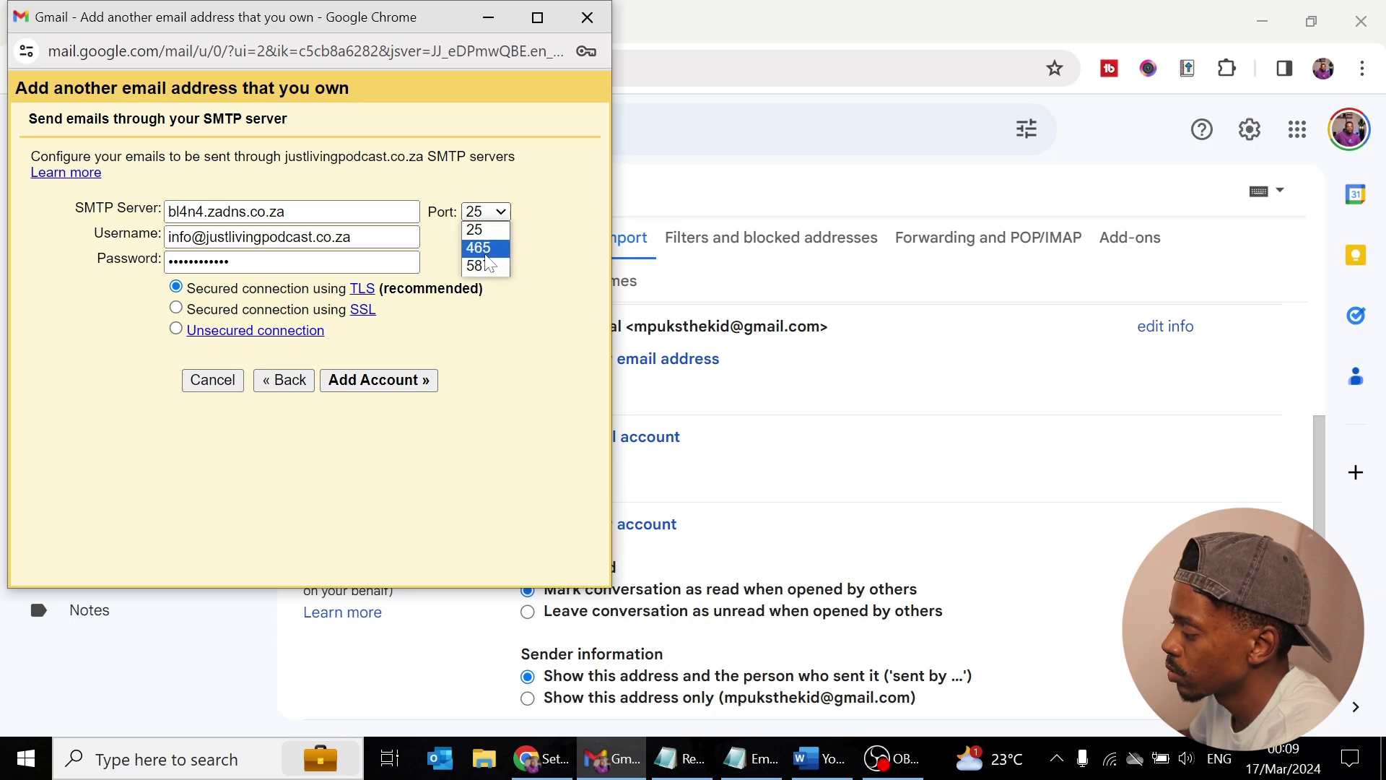
click(474, 229)
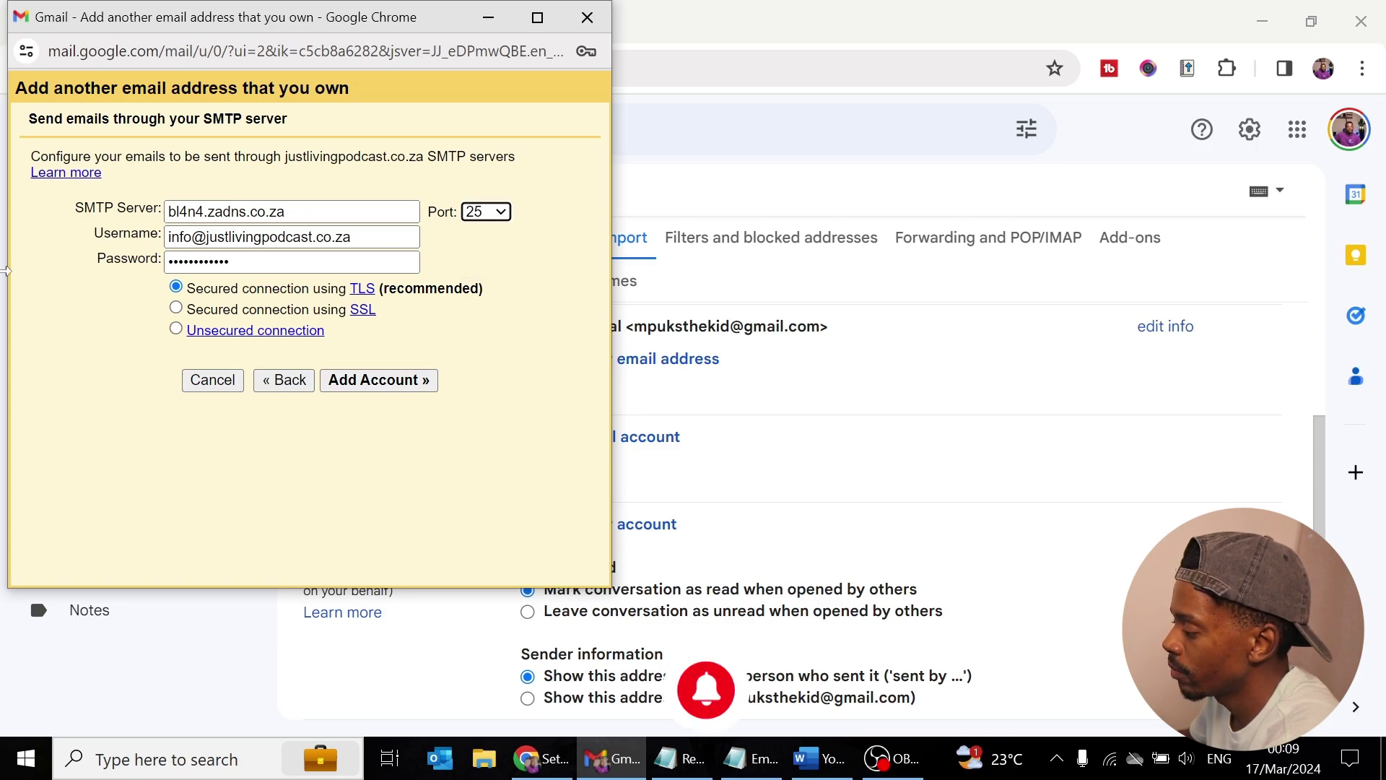
click(381, 381)
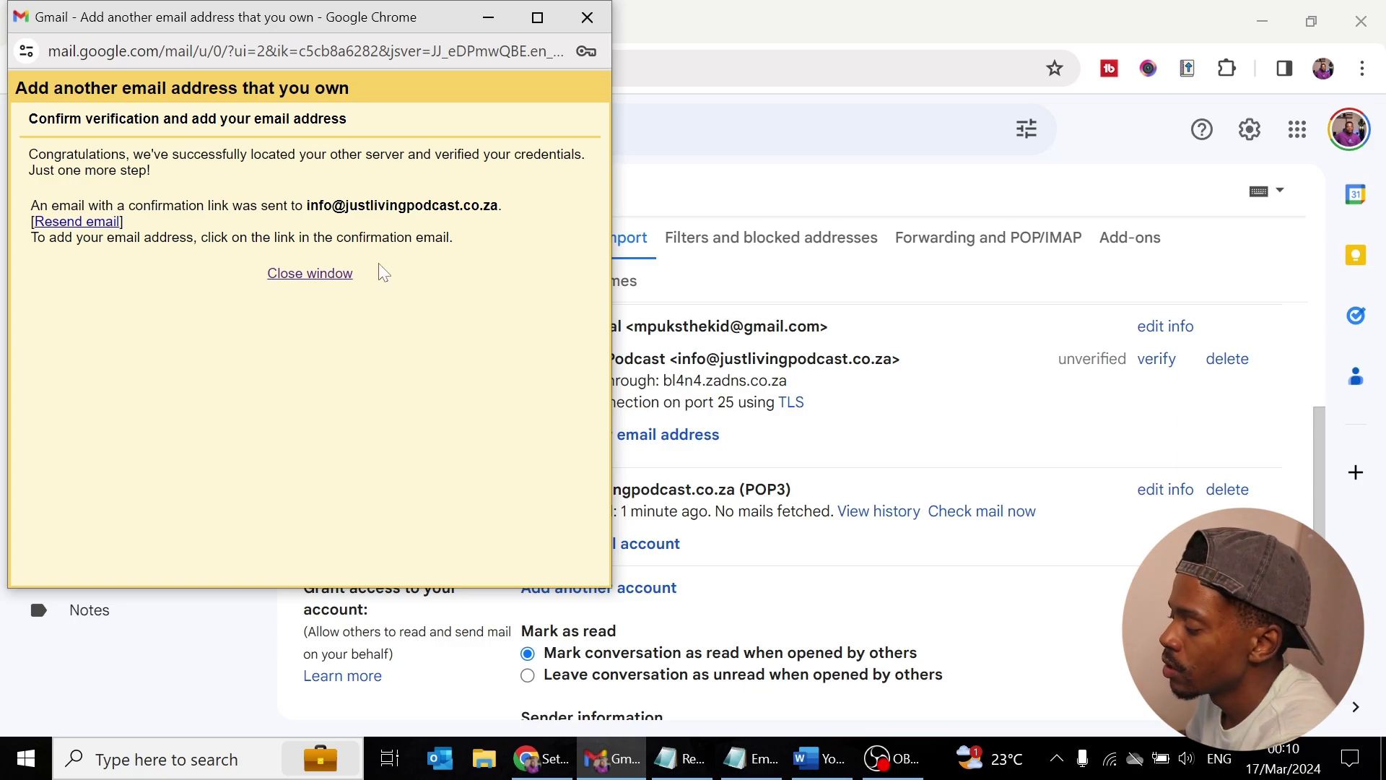
drag(319, 205, 491, 205)
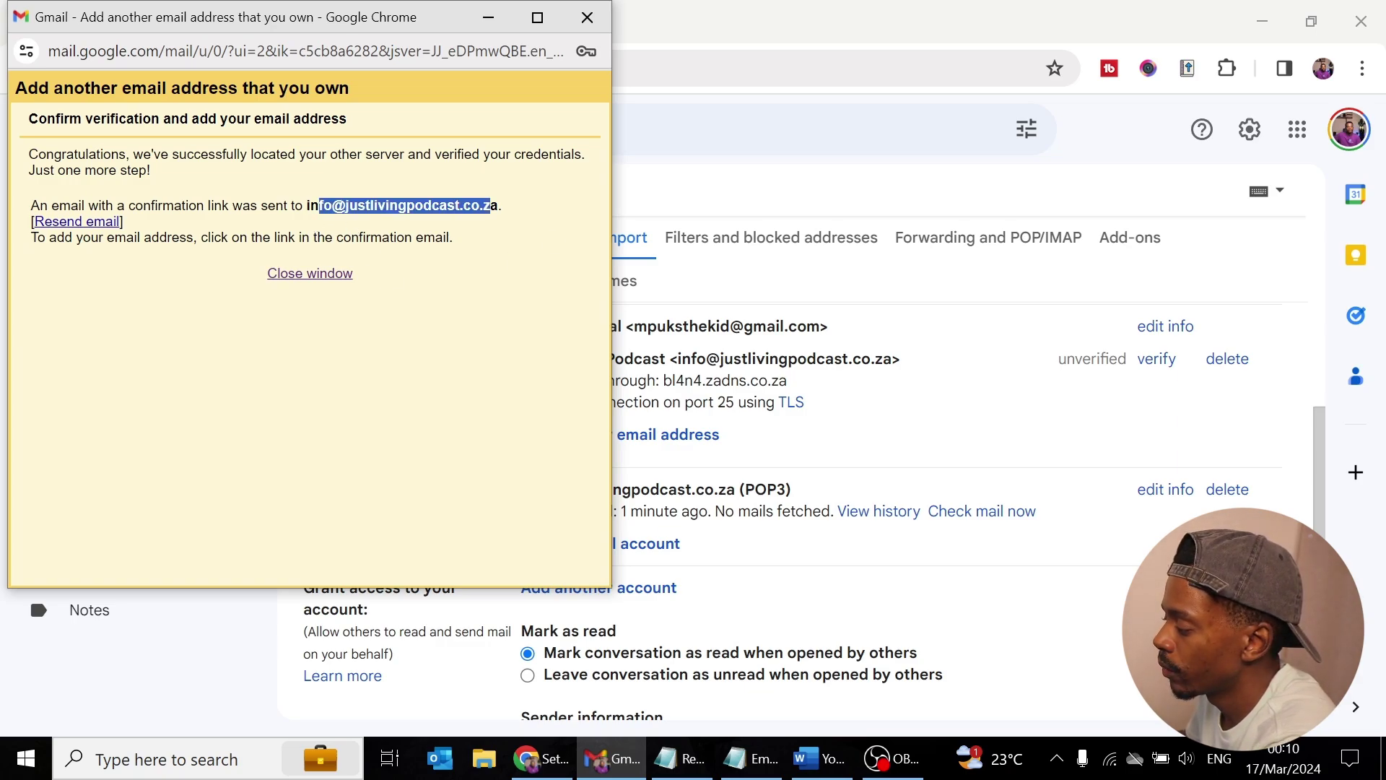
click(319, 205)
drag(319, 205, 491, 205)
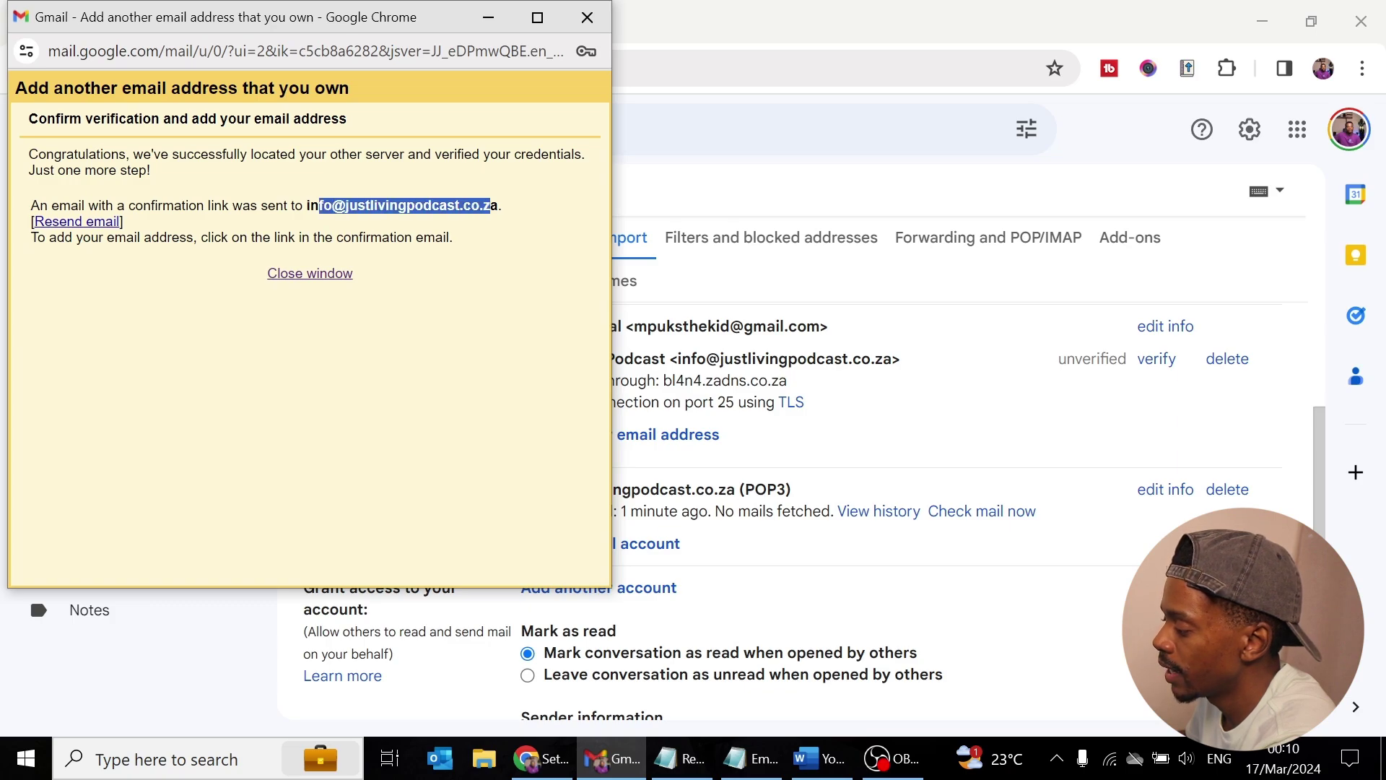
click(418, 201)
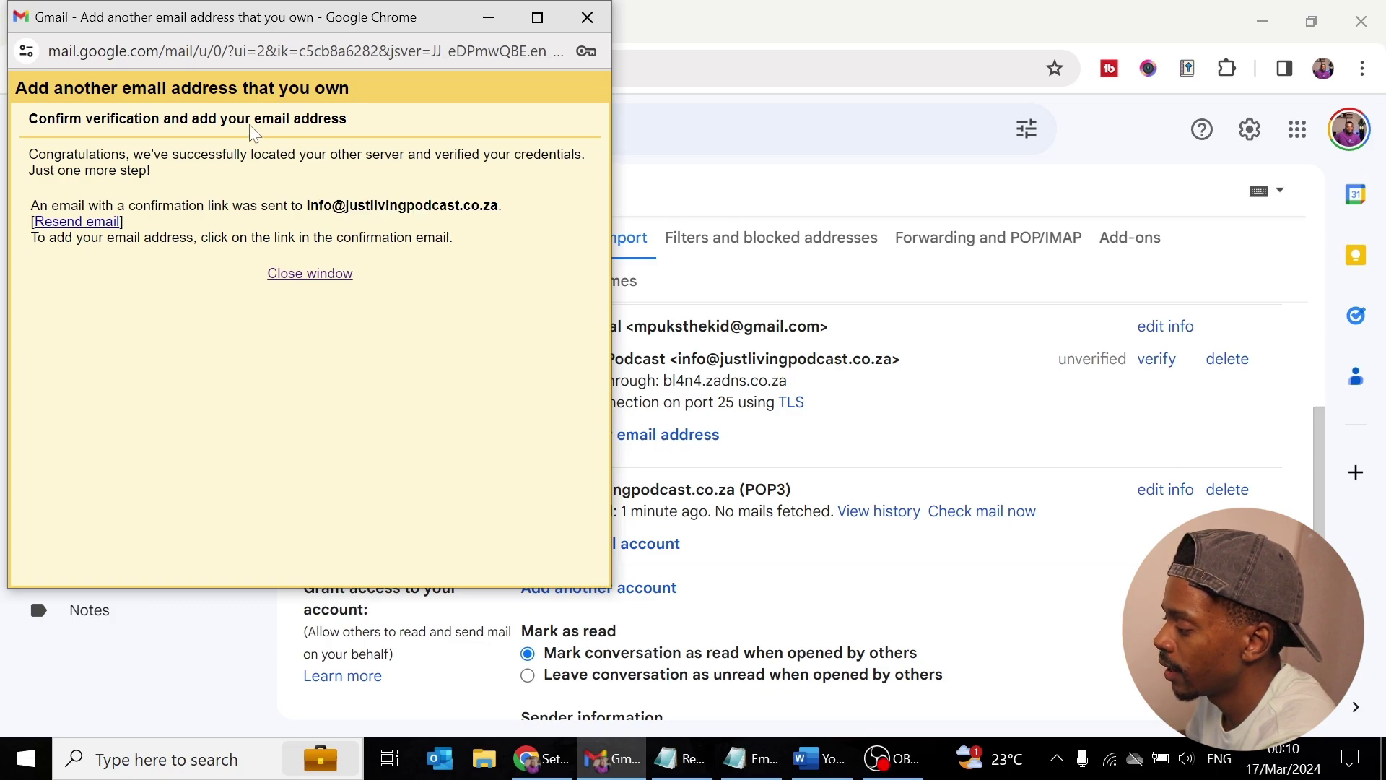
- Load webmail.justlivingpodcast.co.za in a new Chrome tab
click(542, 758)
key(ctrl+t)
text(webma)
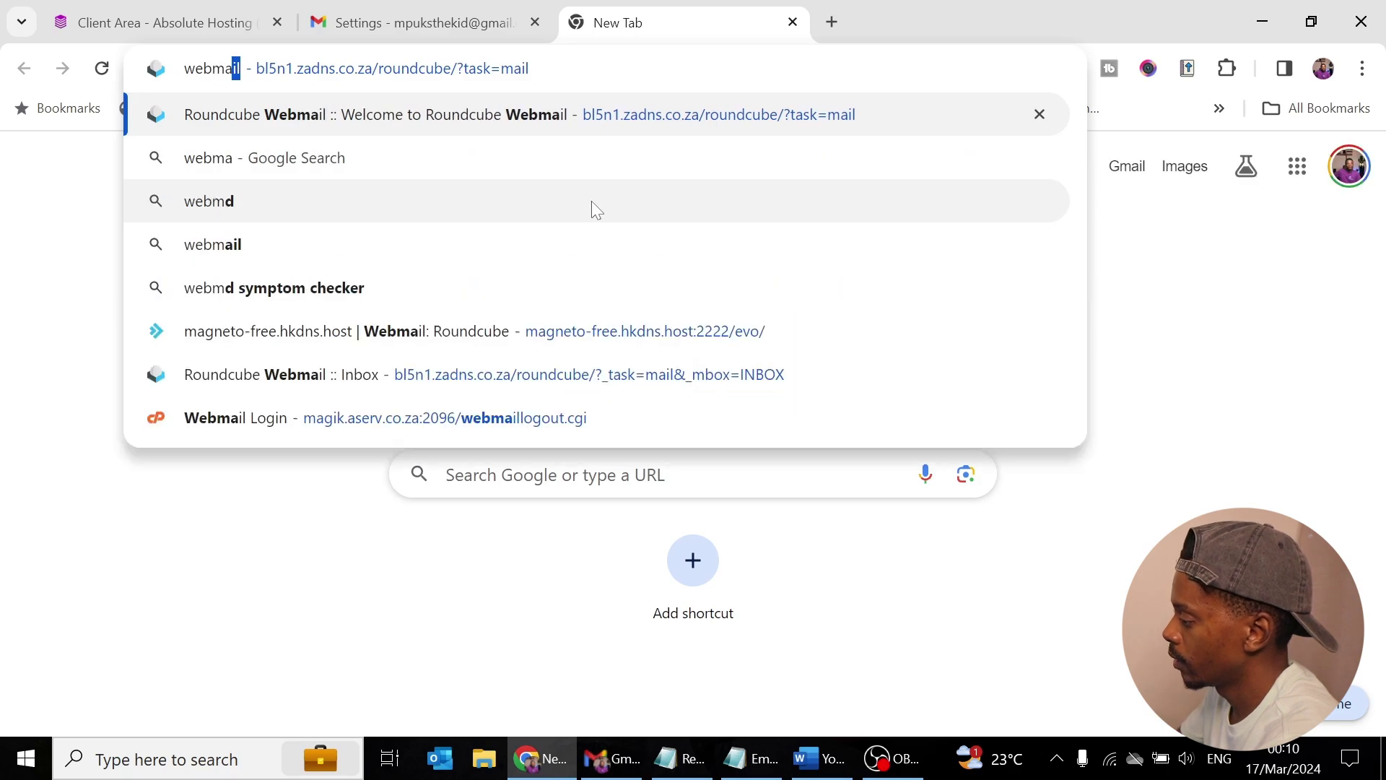
text(il)
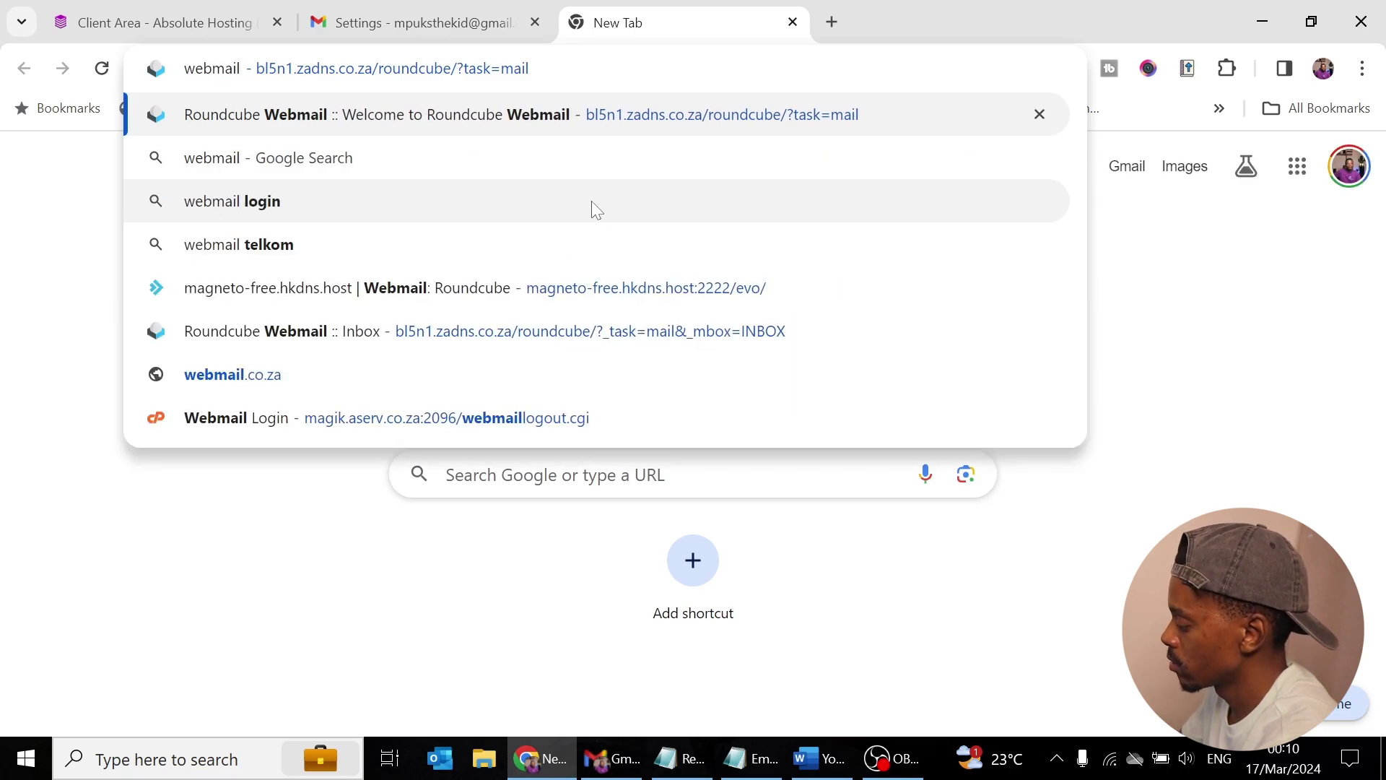
text(.justlov)
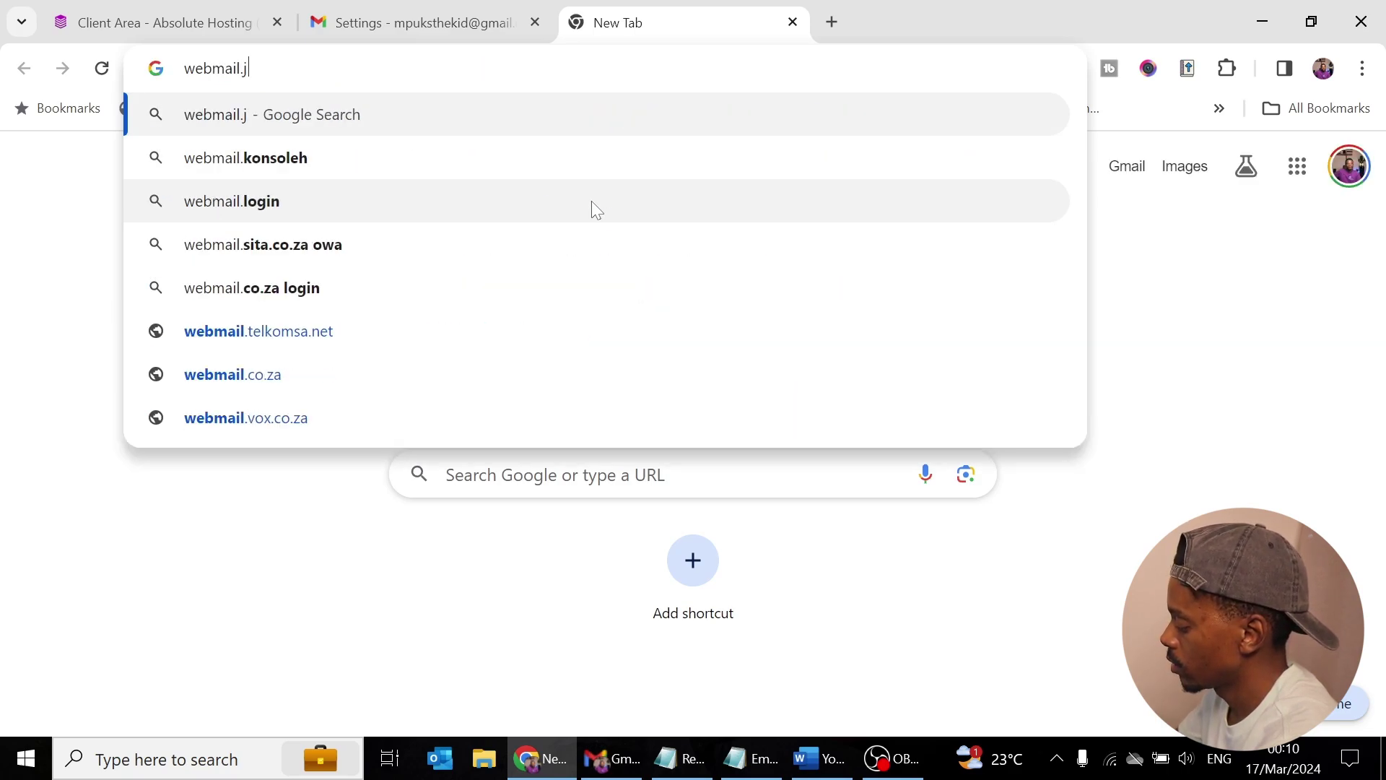
key(BackSpace)
key(BackSpace)
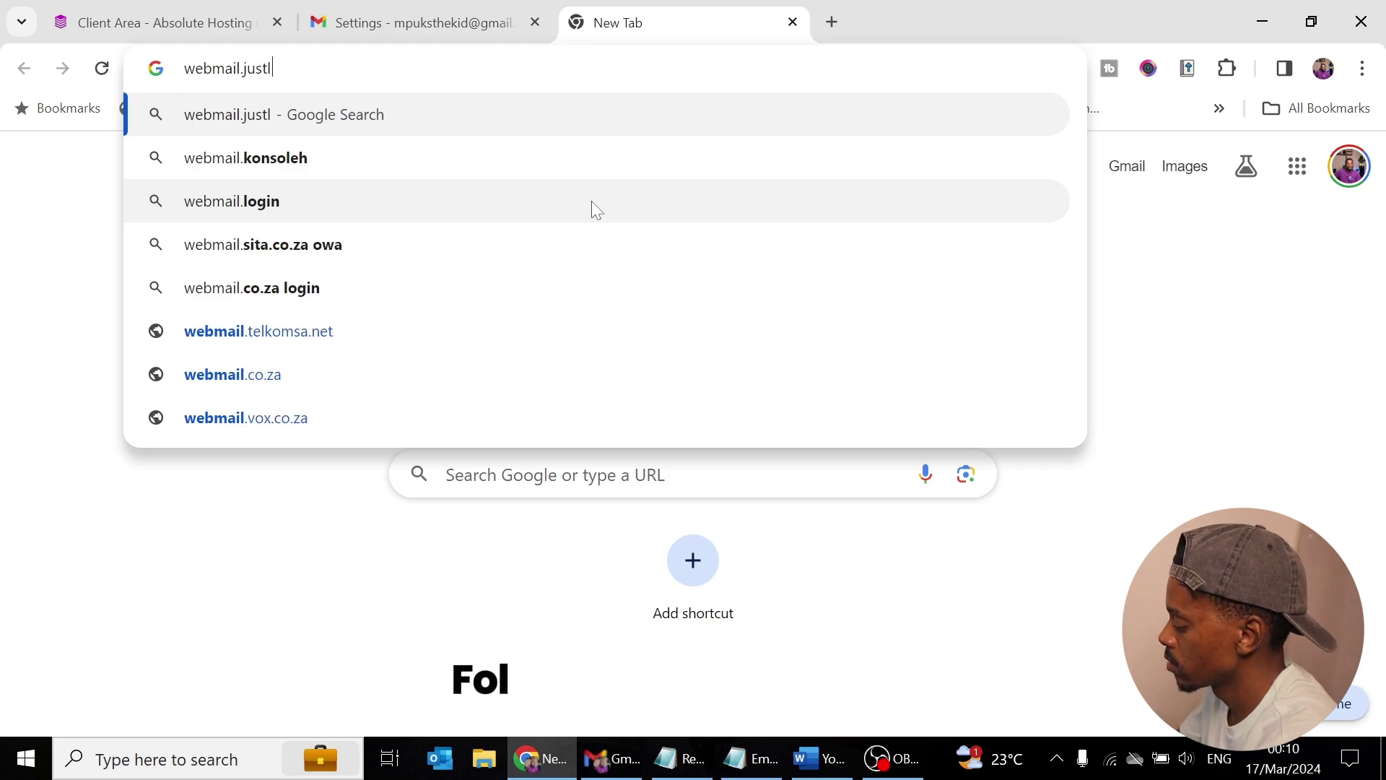
text(ivingpod)
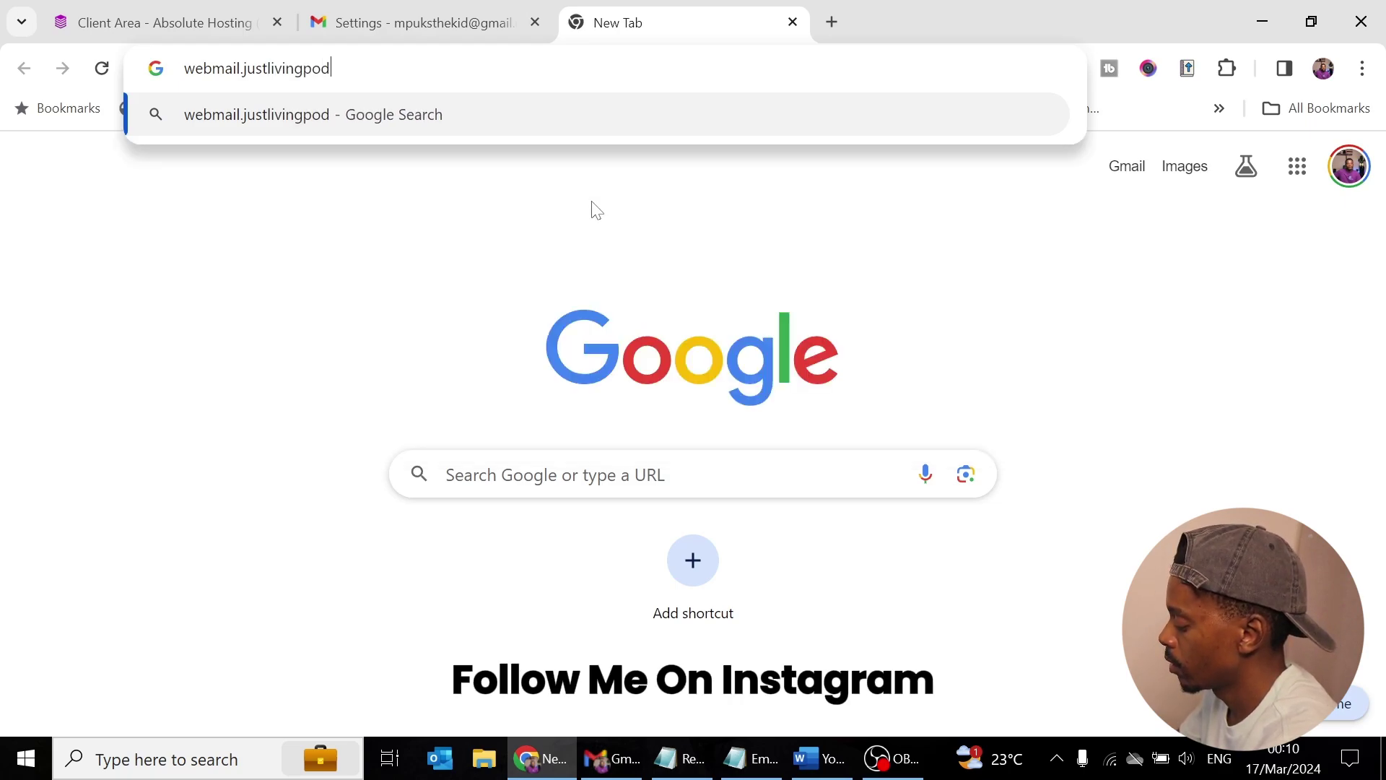
text(cast.o)
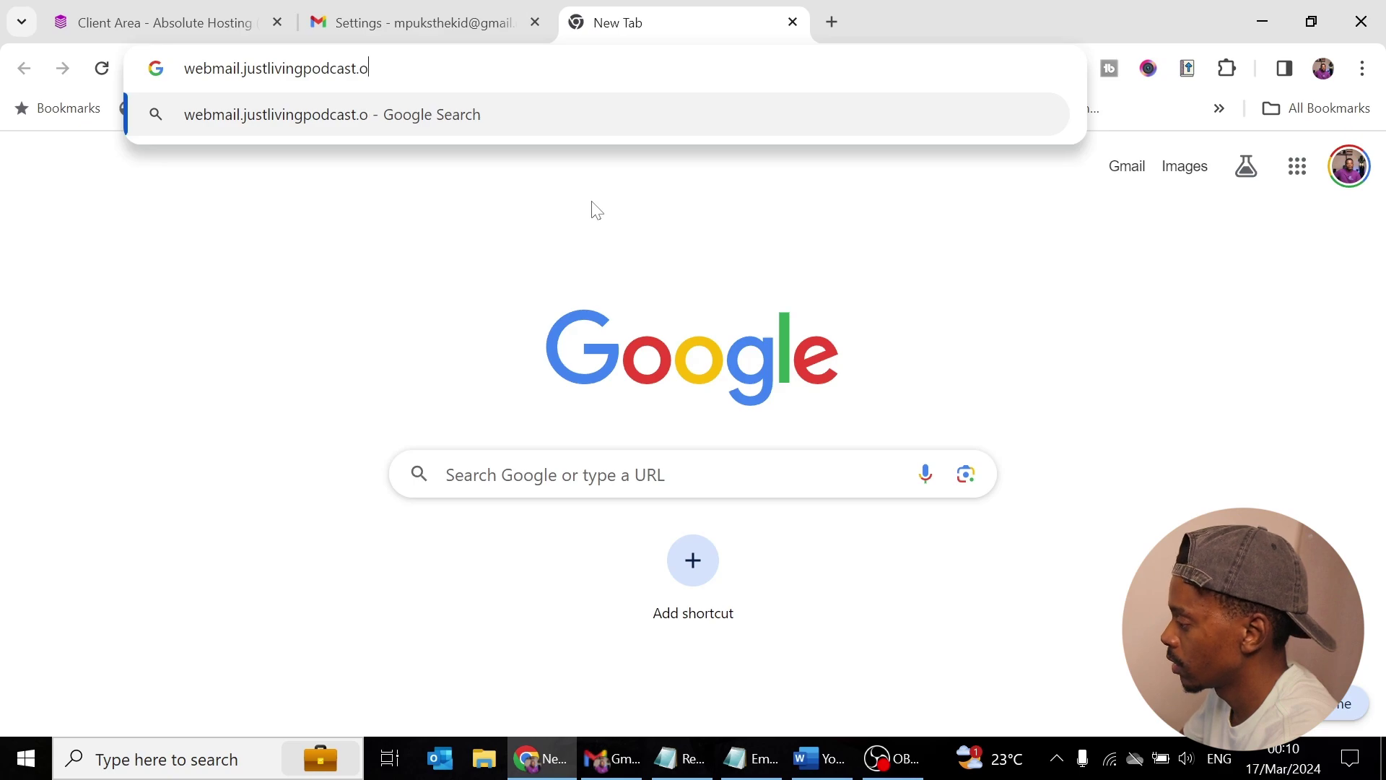
key(BackSpace)
text(co.za)
key(Return)
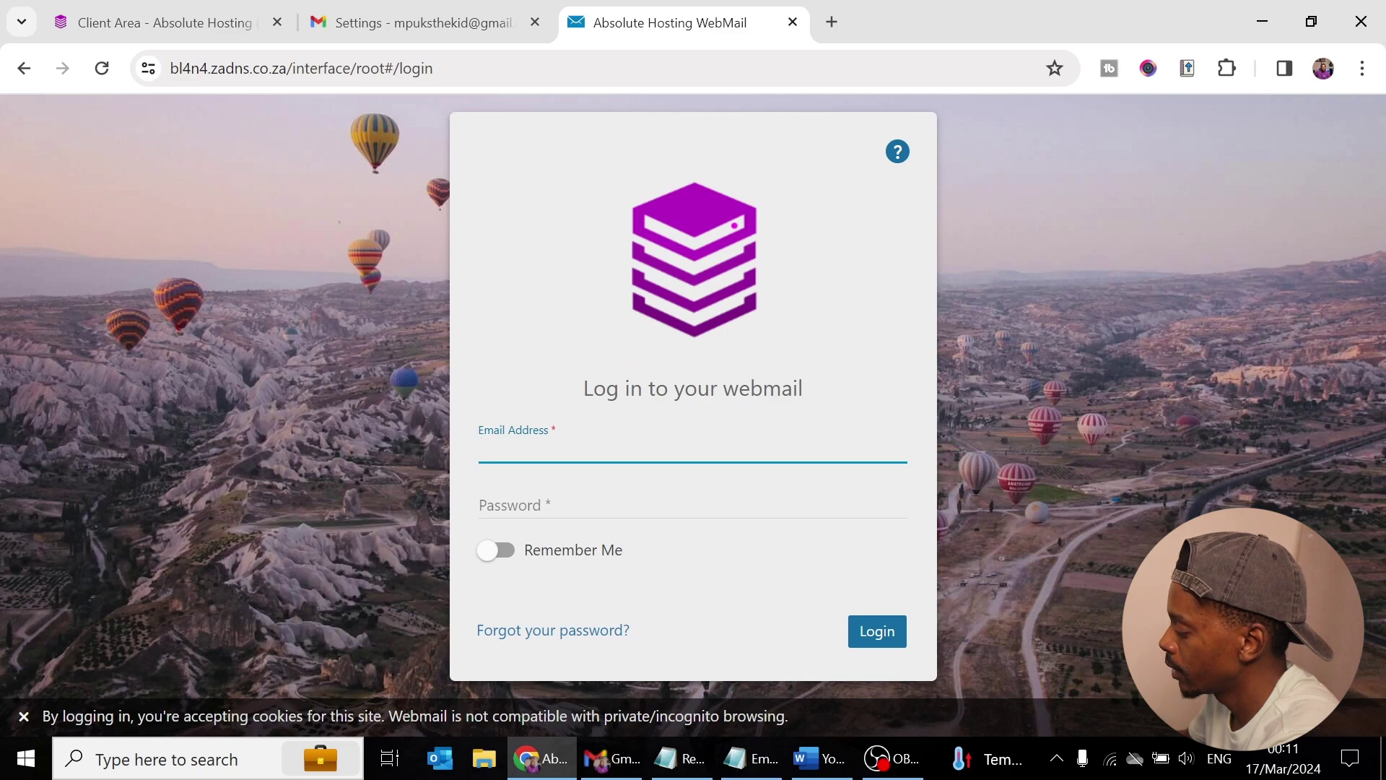
- Sign in to the webmail with the mailbox address and password
key(ctrl+v)
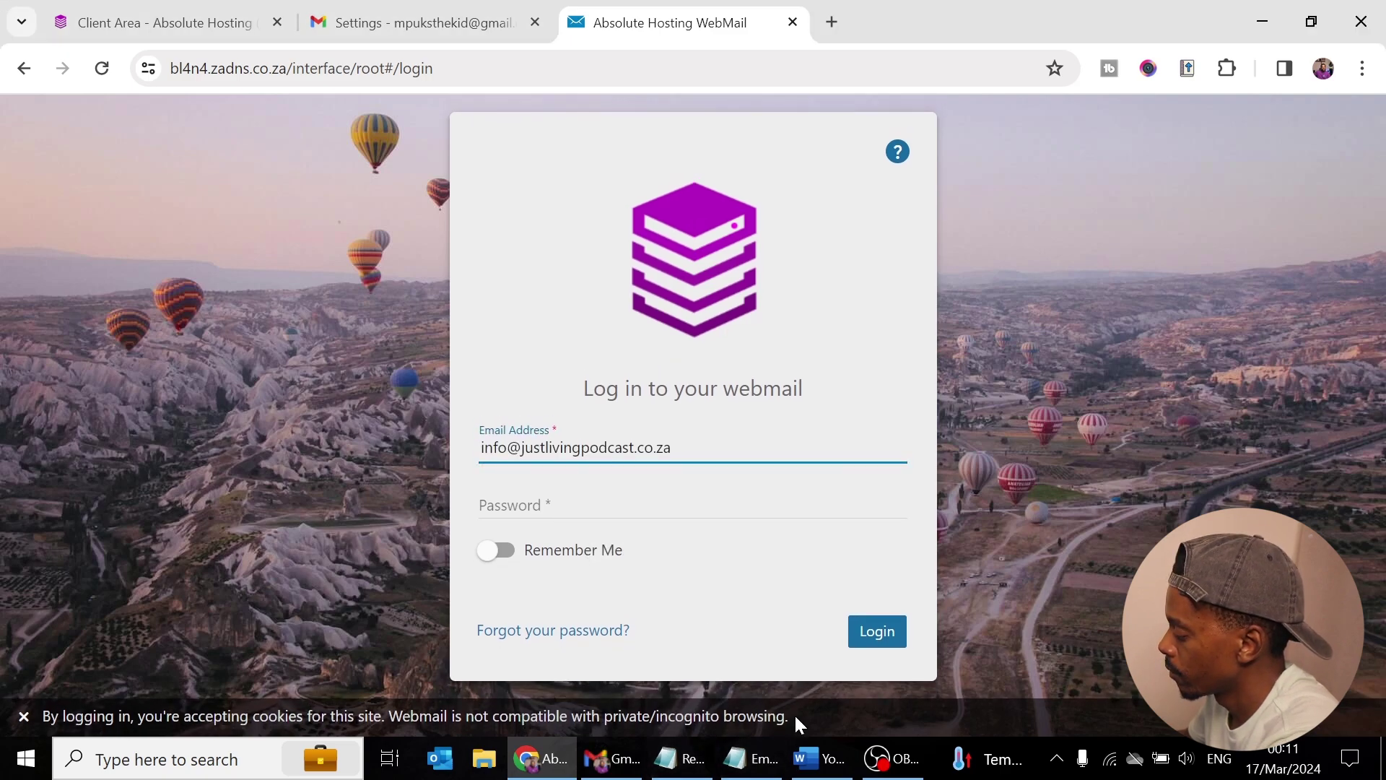
key(Tab)
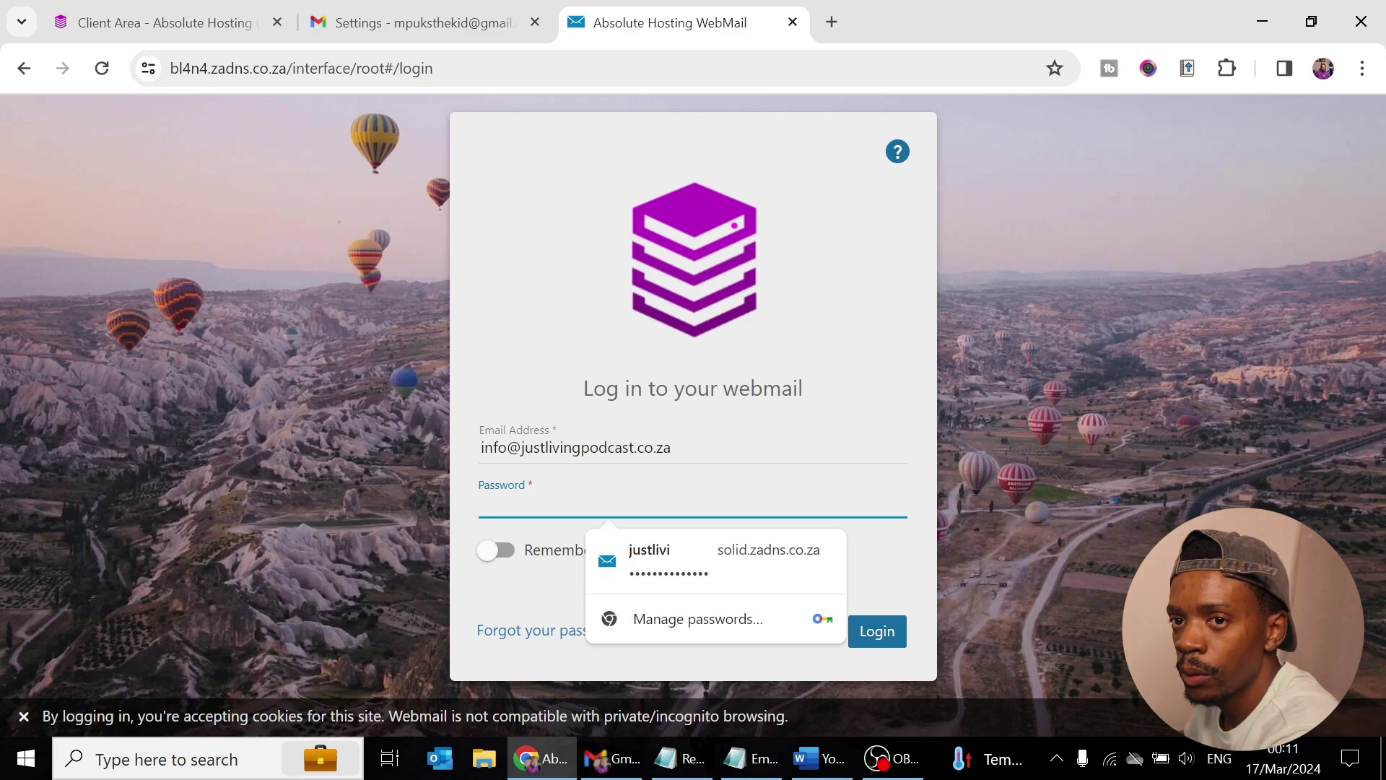
key(ctrl+v)
click(876, 632)
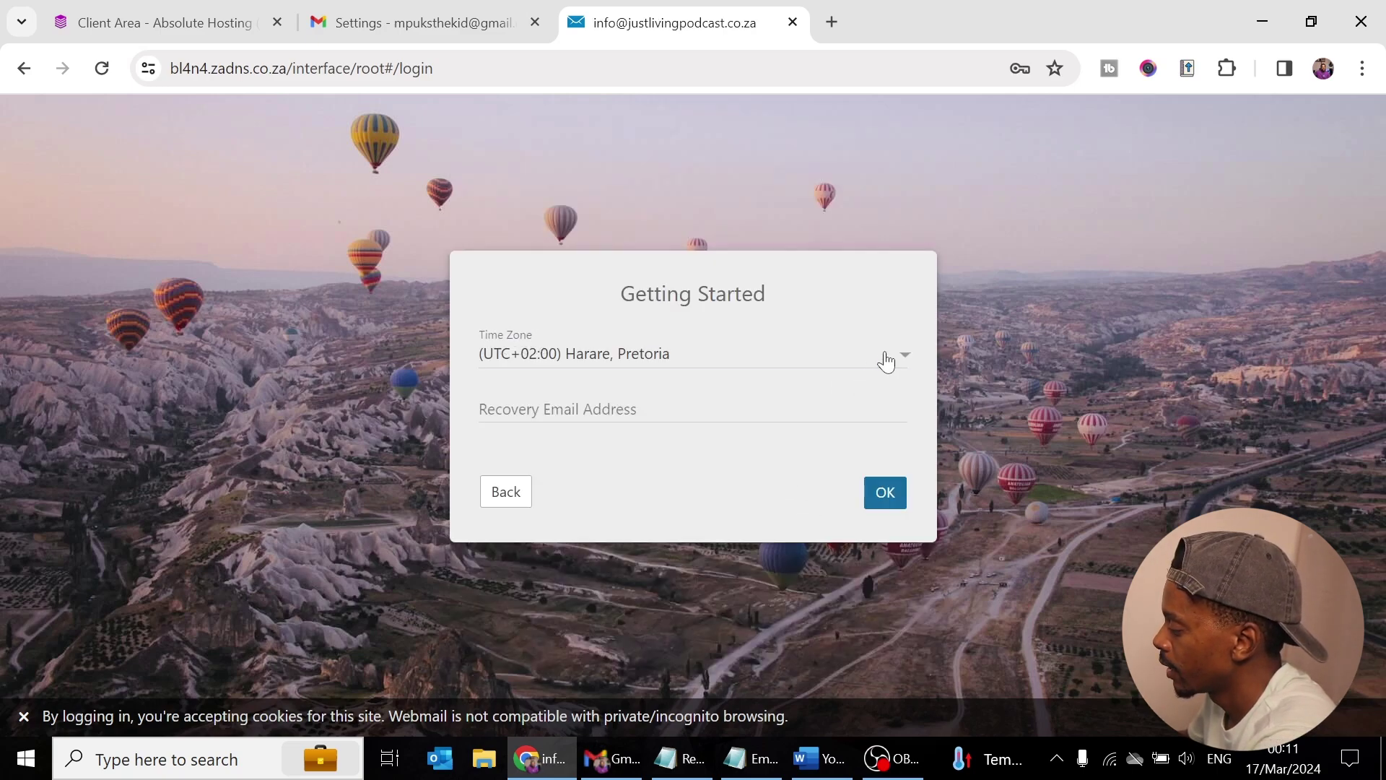
- Keep the Harare, Pretoria time zone, add a recovery email address and finish setup
click(885, 360)
click(597, 363)
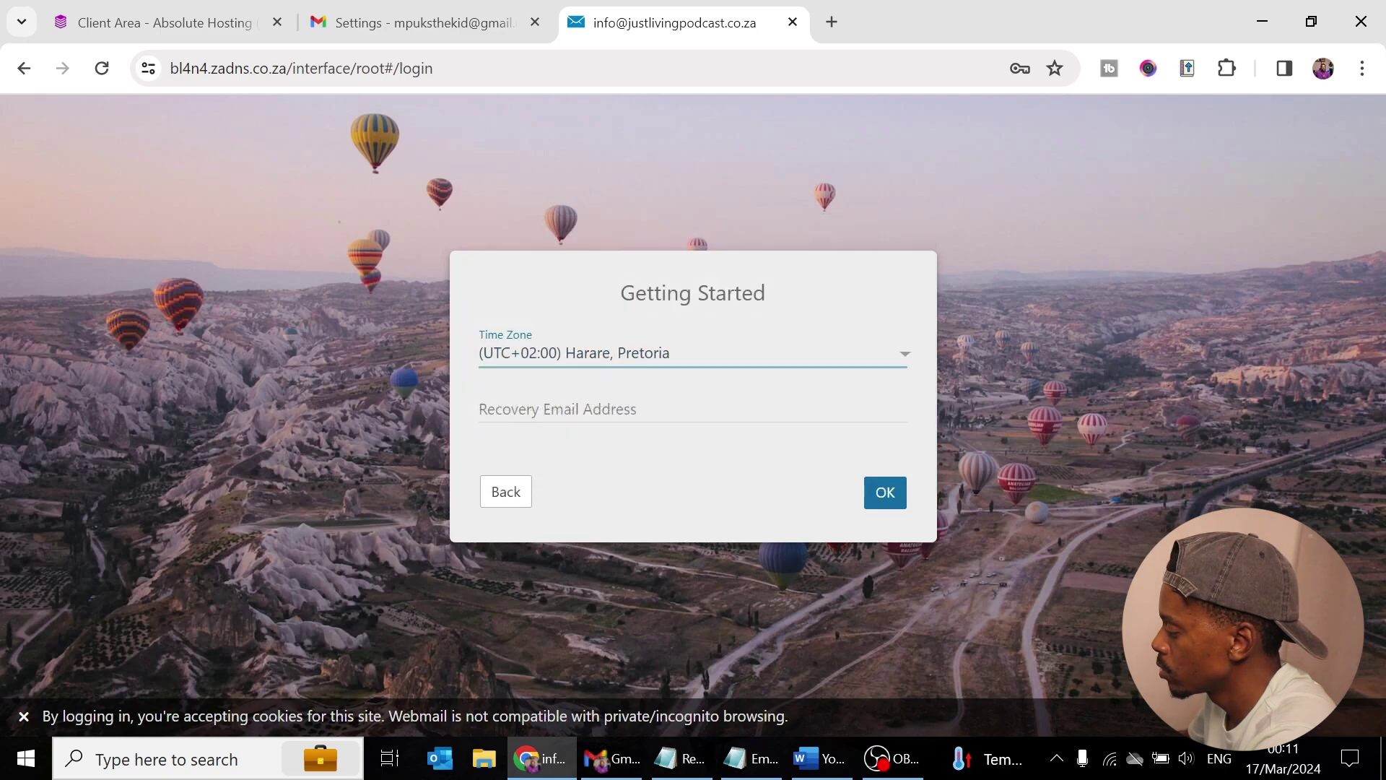
click(658, 424)
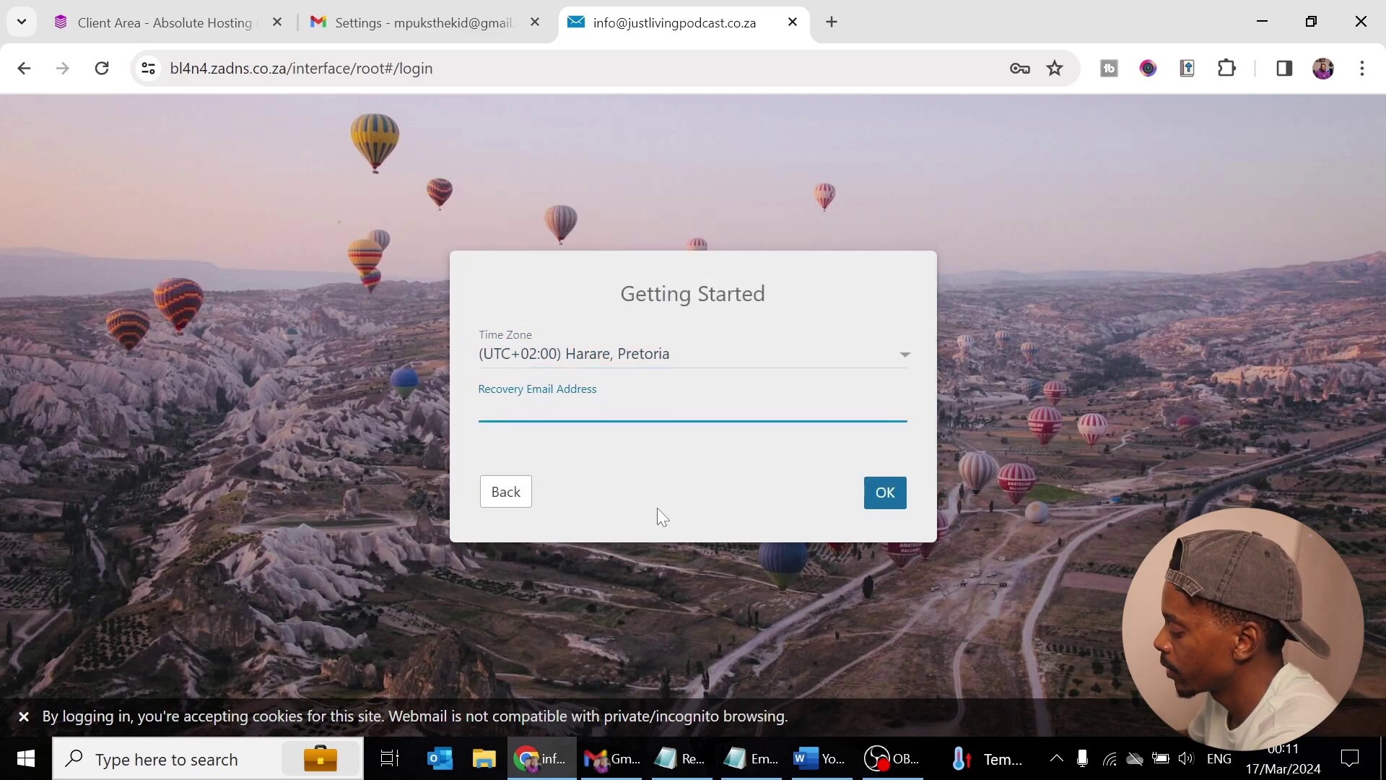
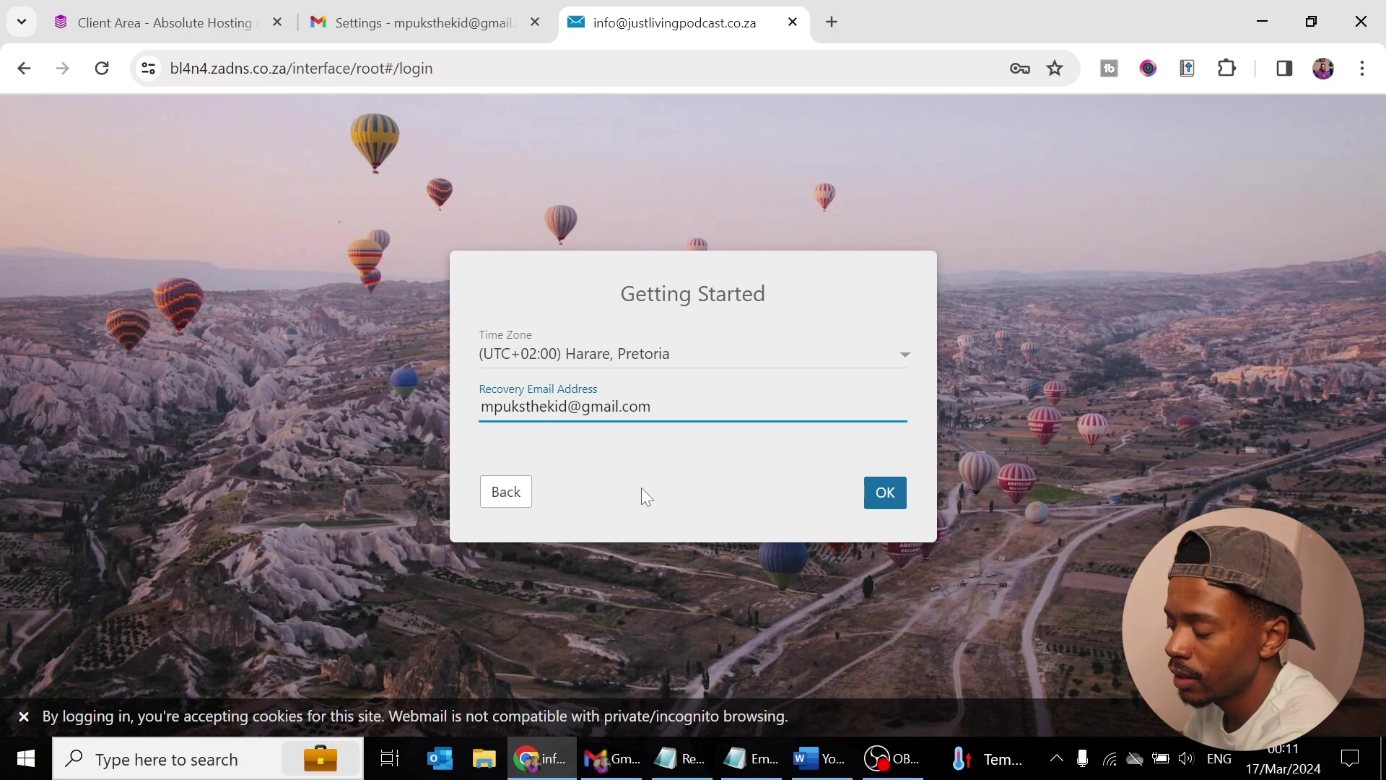
click(886, 498)
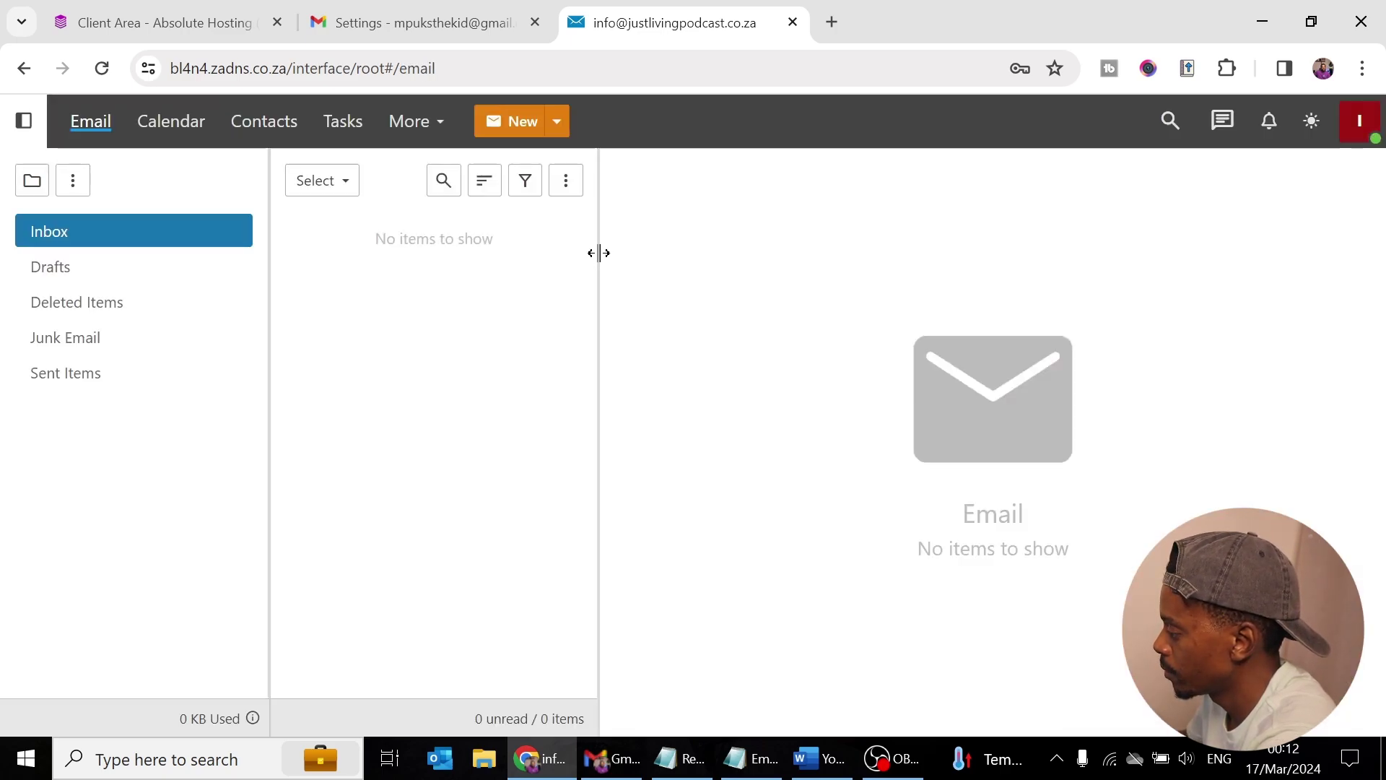
- Widen the message list, then have Gmail resend the send-as confirmation email
drag(597, 254, 799, 267)
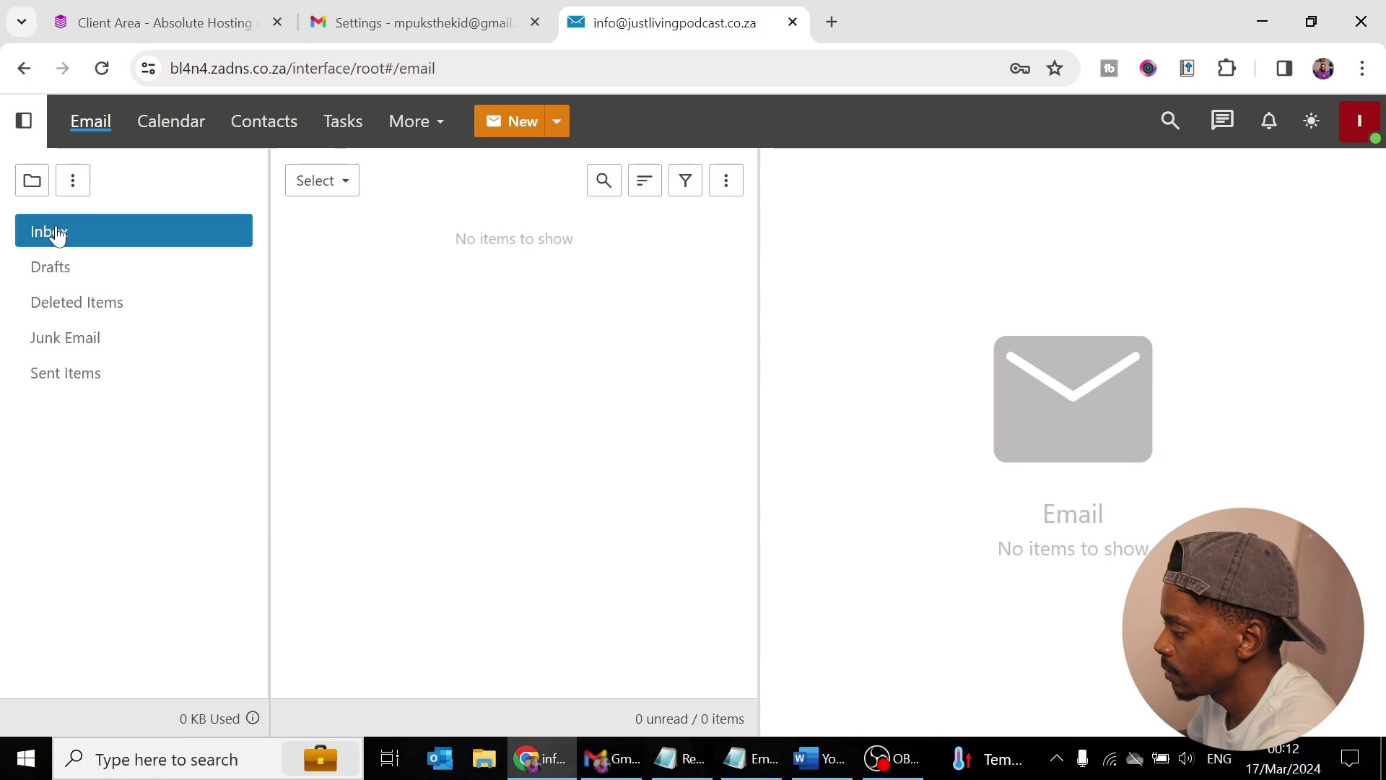
click(439, 21)
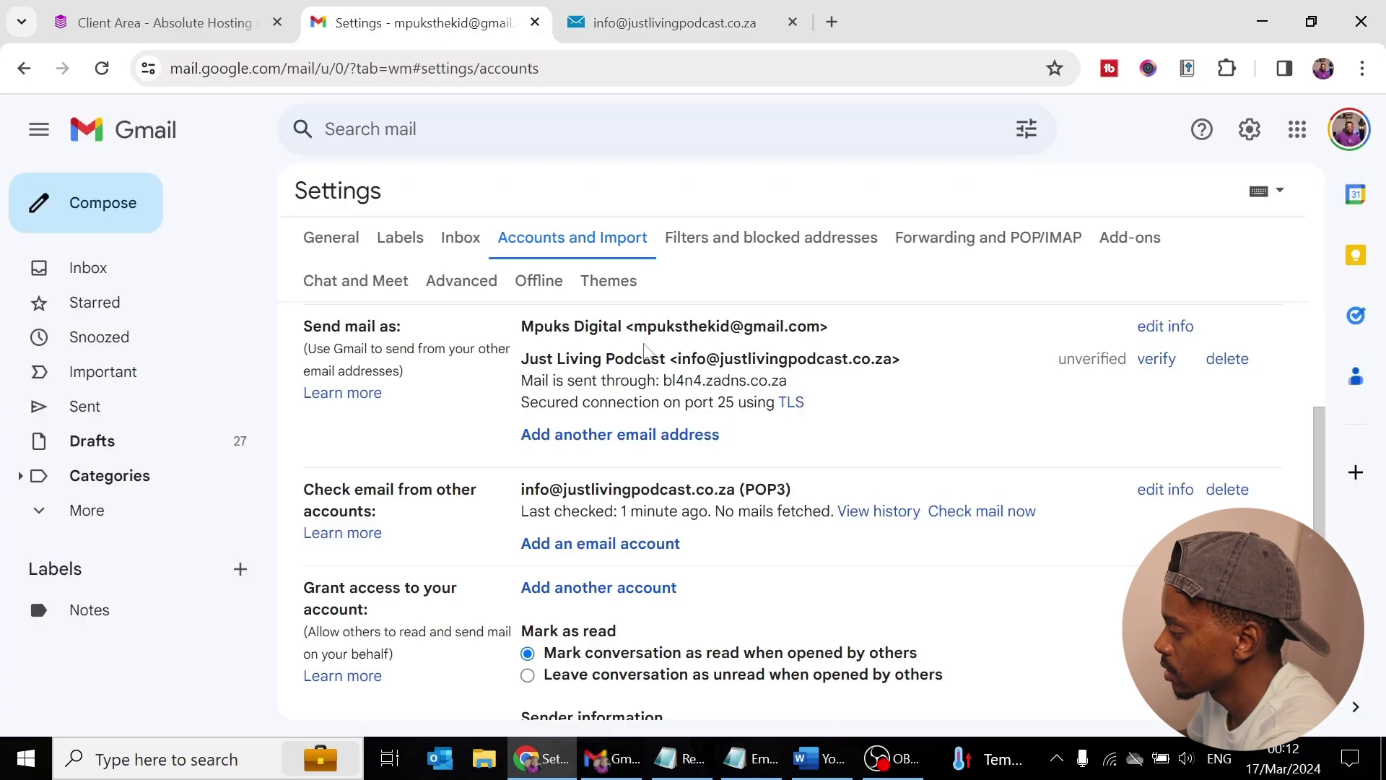
click(610, 758)
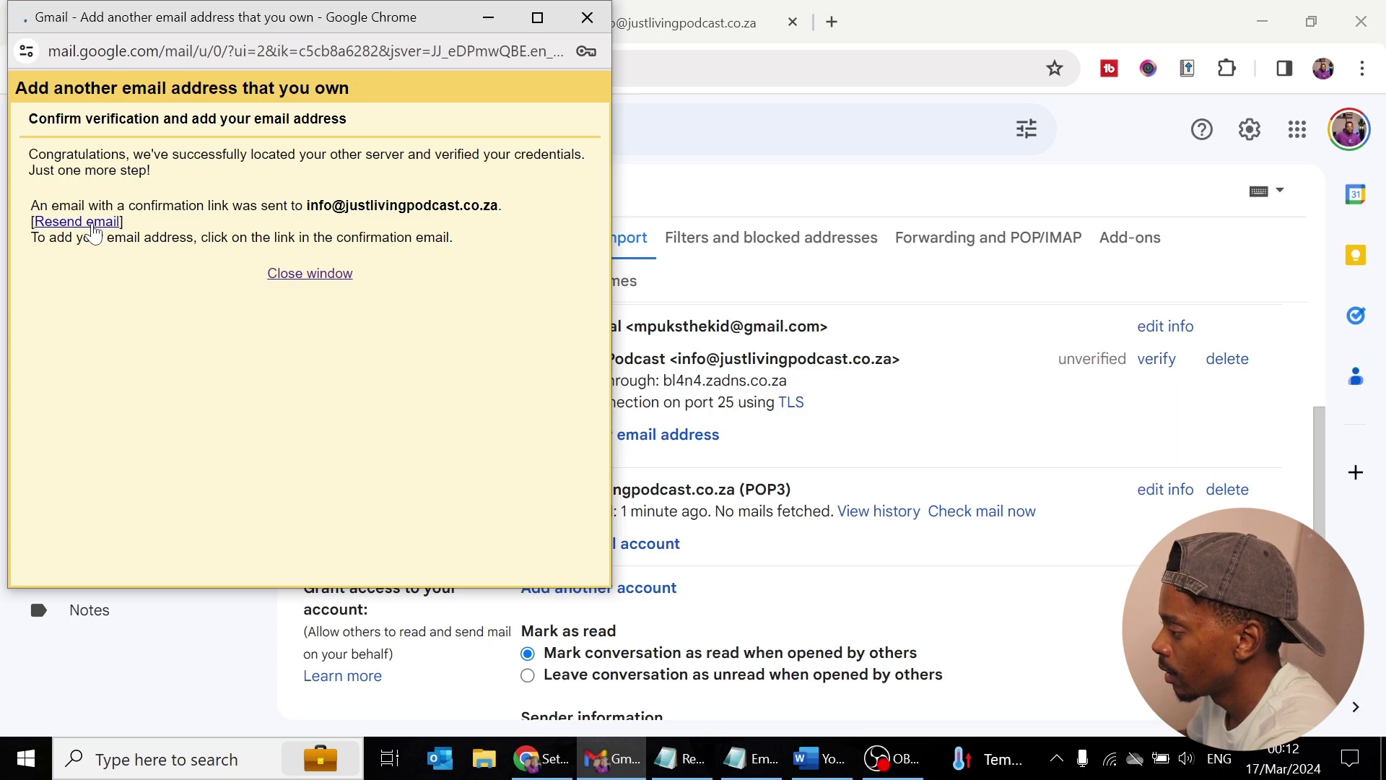
click(92, 224)
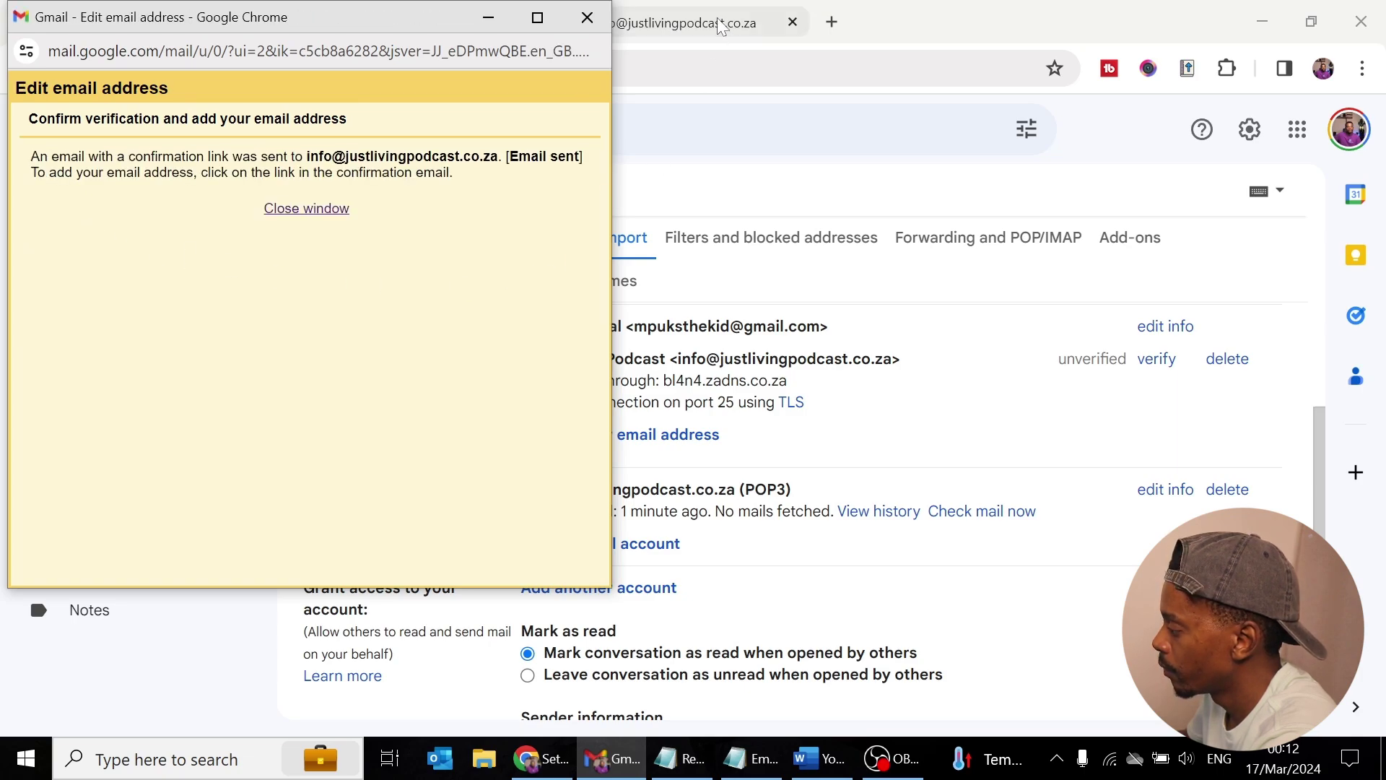
- Look through the webmail's Junk Email, Sent Items and Deleted Items folders, then return to the Inbox
click(685, 22)
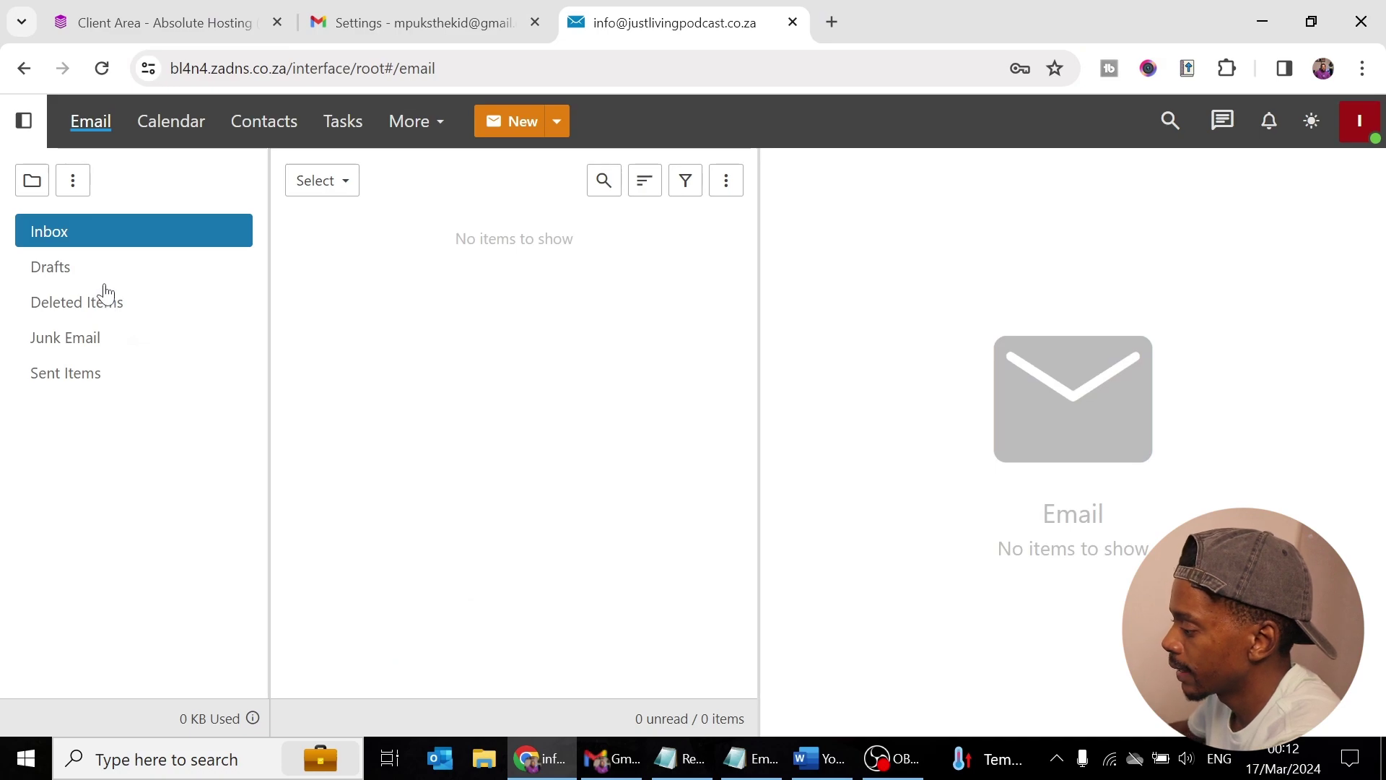
click(93, 345)
click(105, 373)
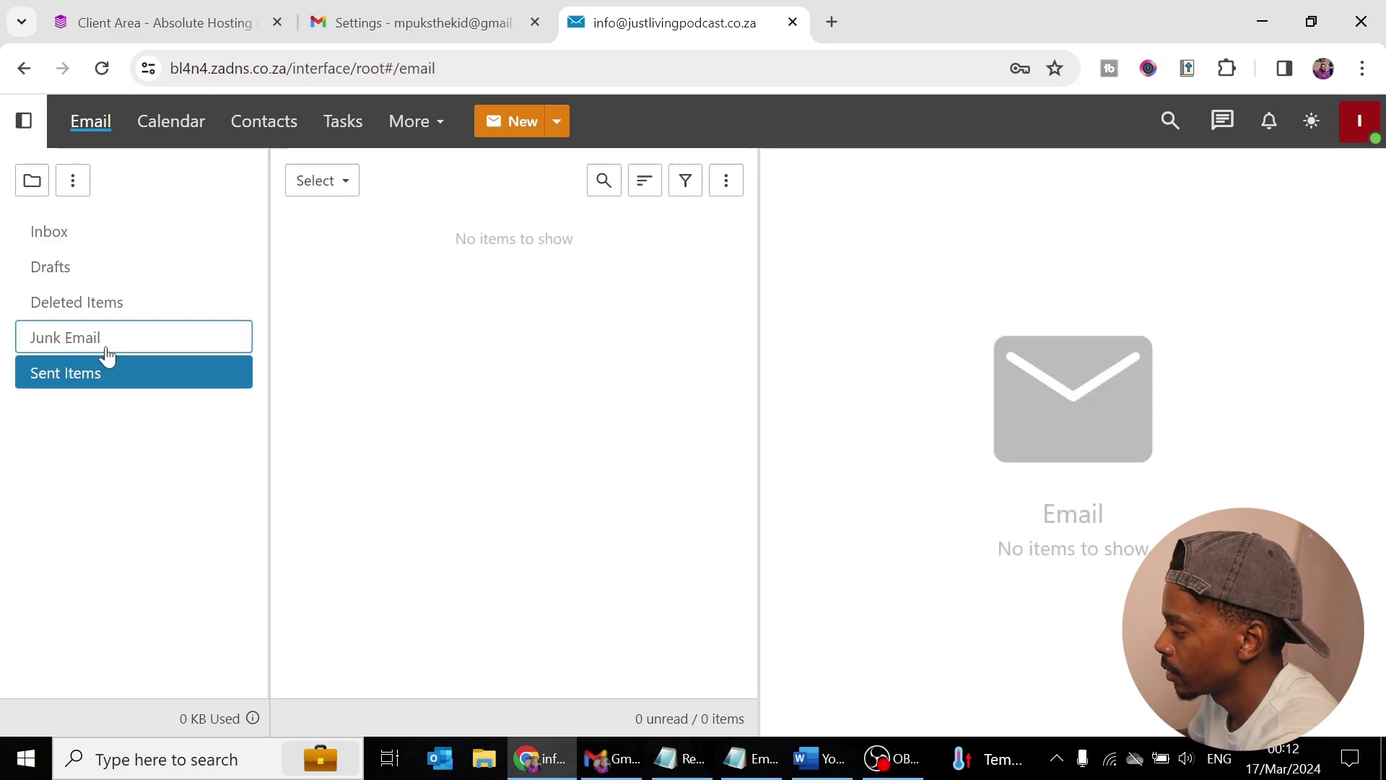
click(101, 336)
click(93, 302)
click(85, 238)
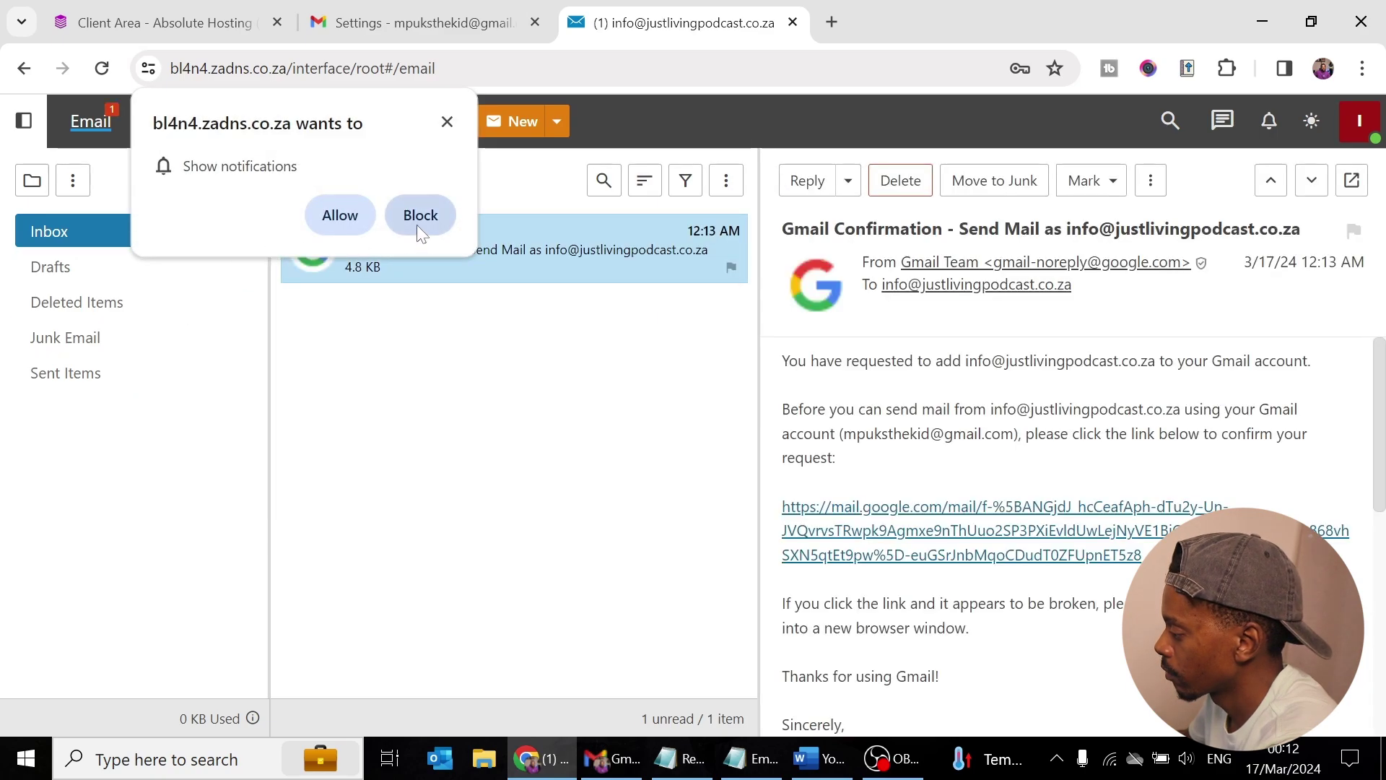
- Decline notifications, approve the confirmation link, and dismiss Gmail's verification popup
click(417, 216)
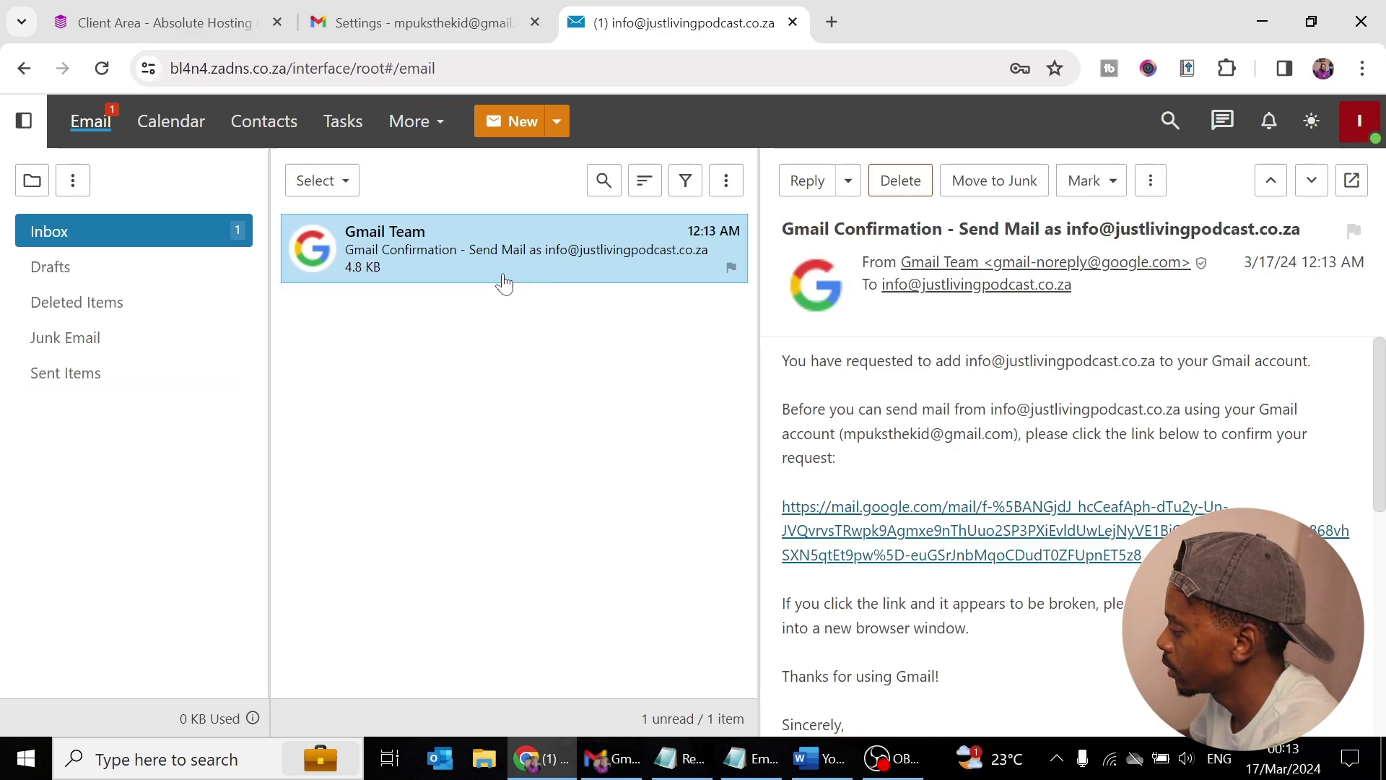
click(904, 512)
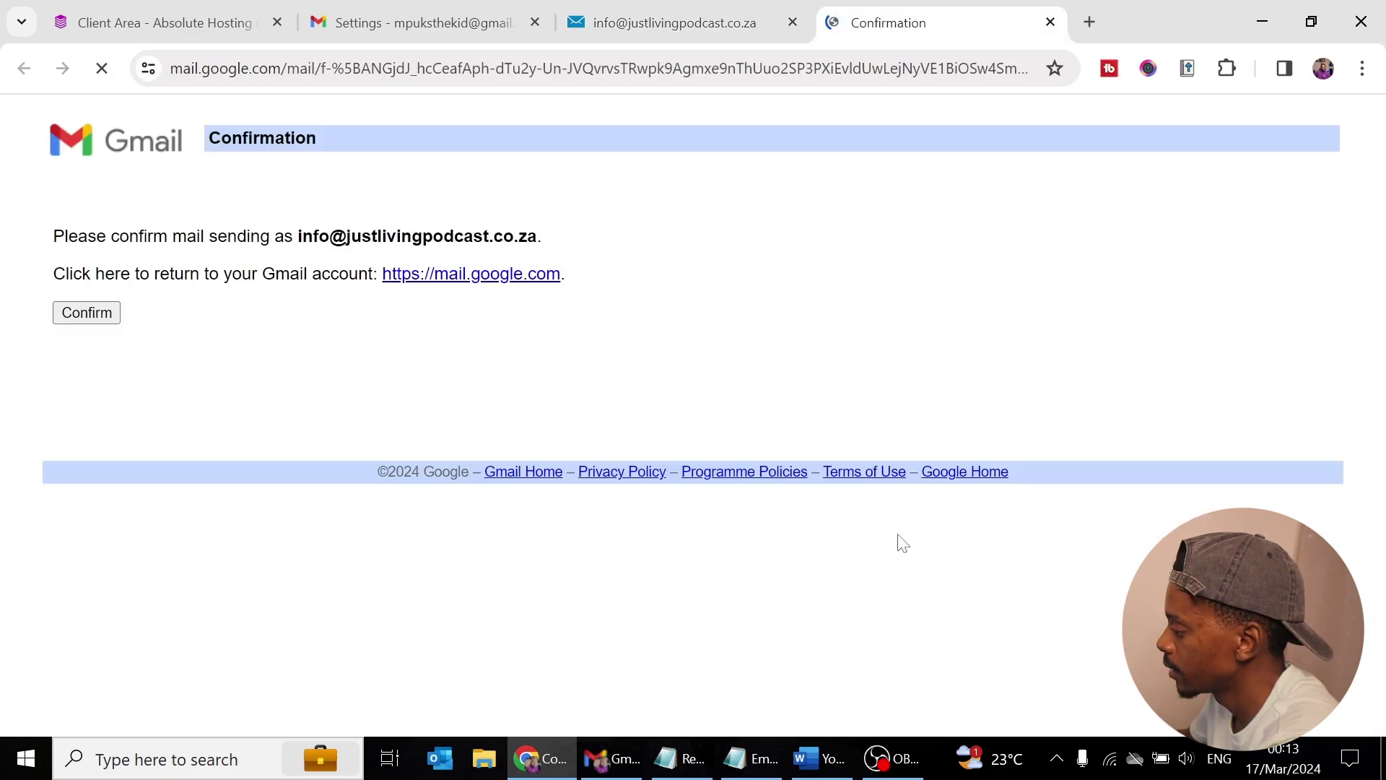
click(88, 313)
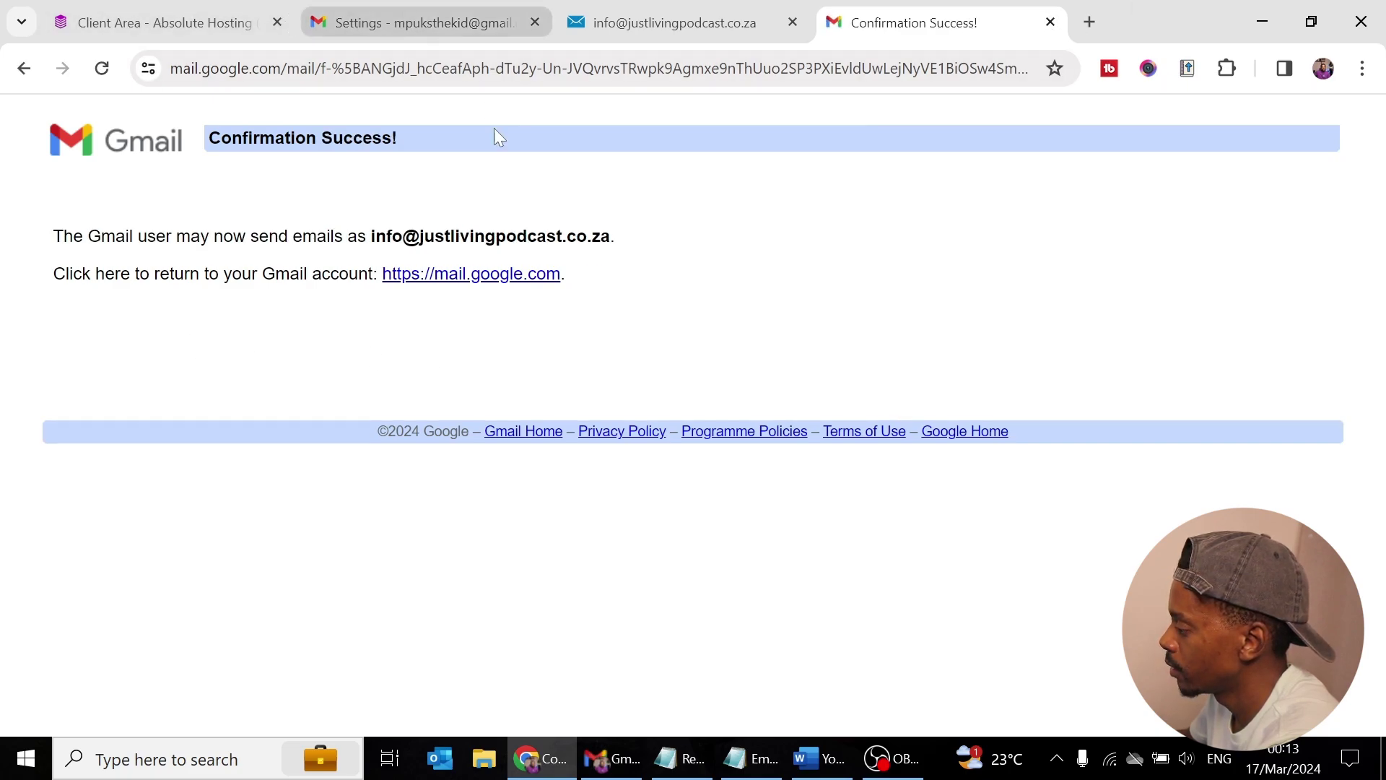
click(444, 275)
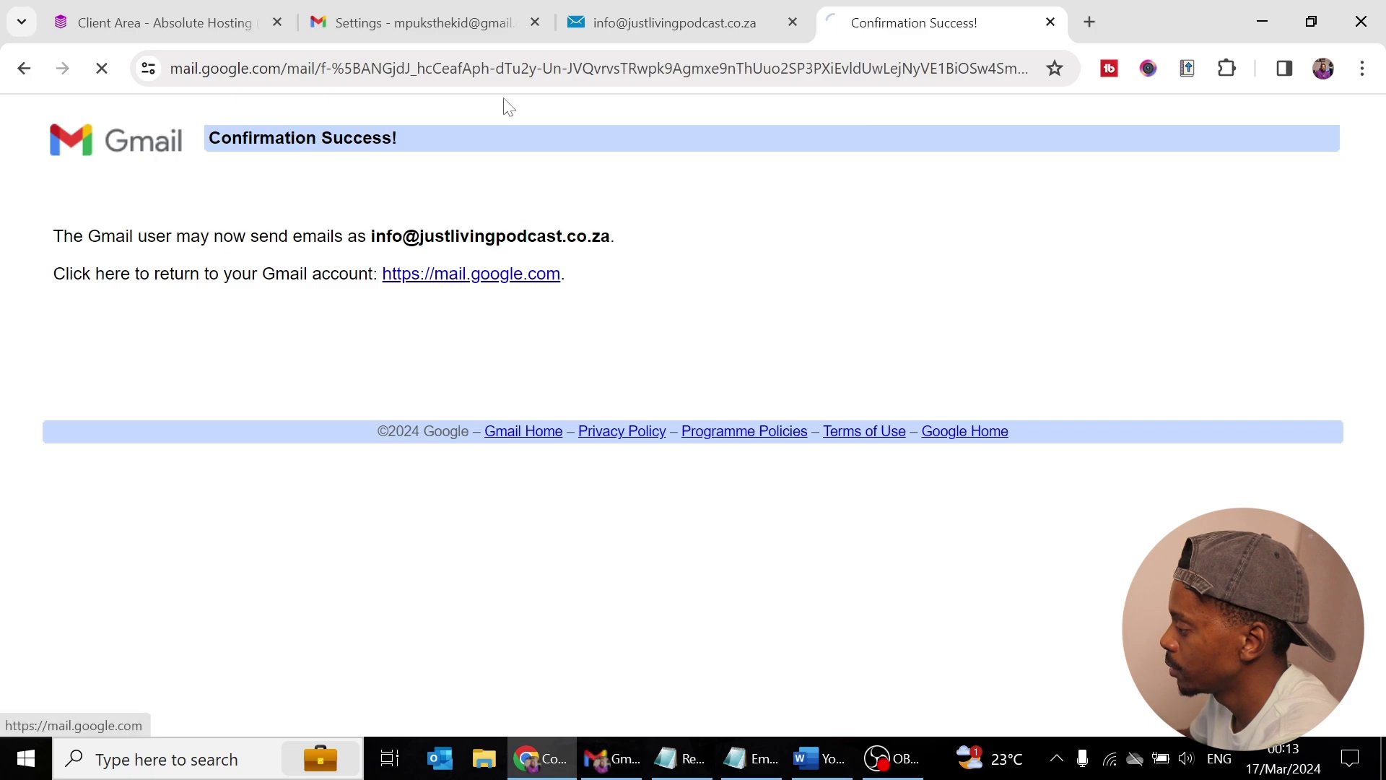
click(483, 23)
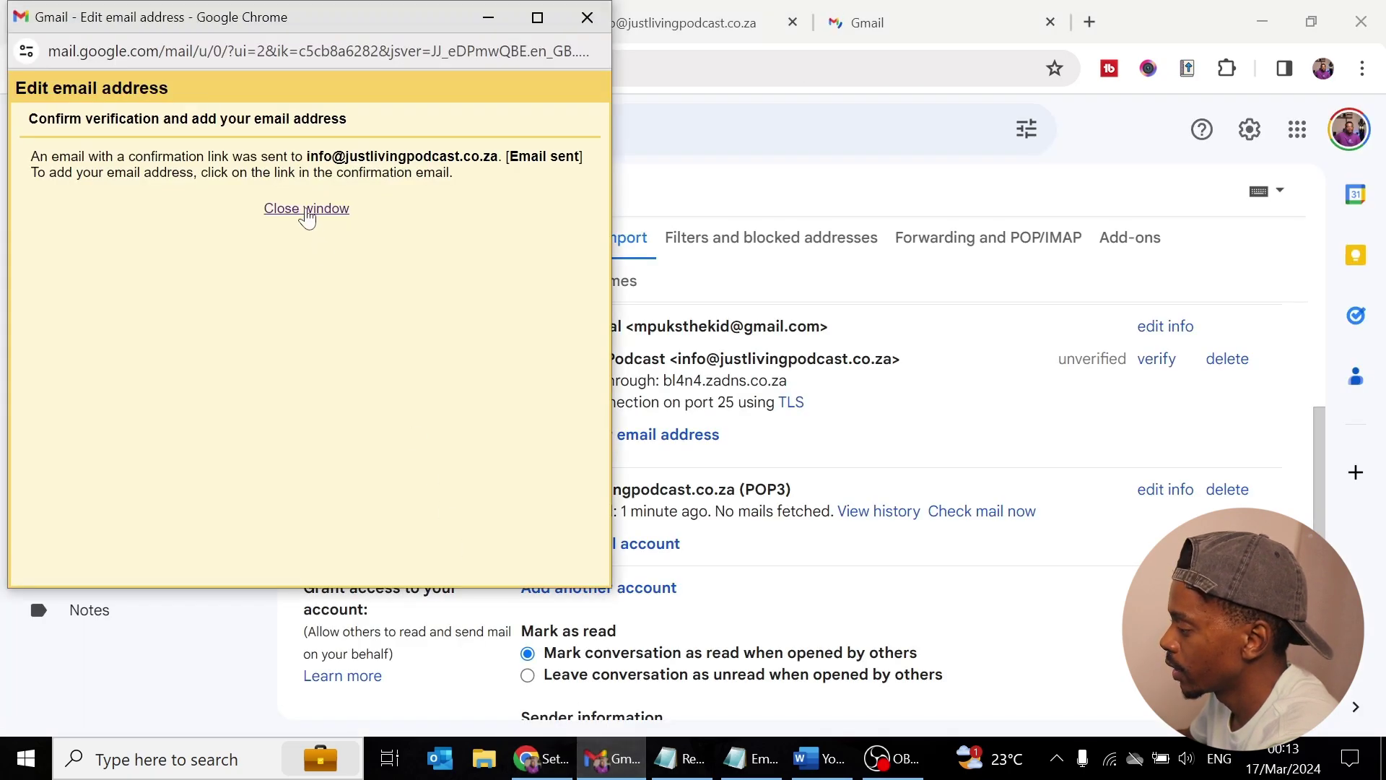
click(309, 216)
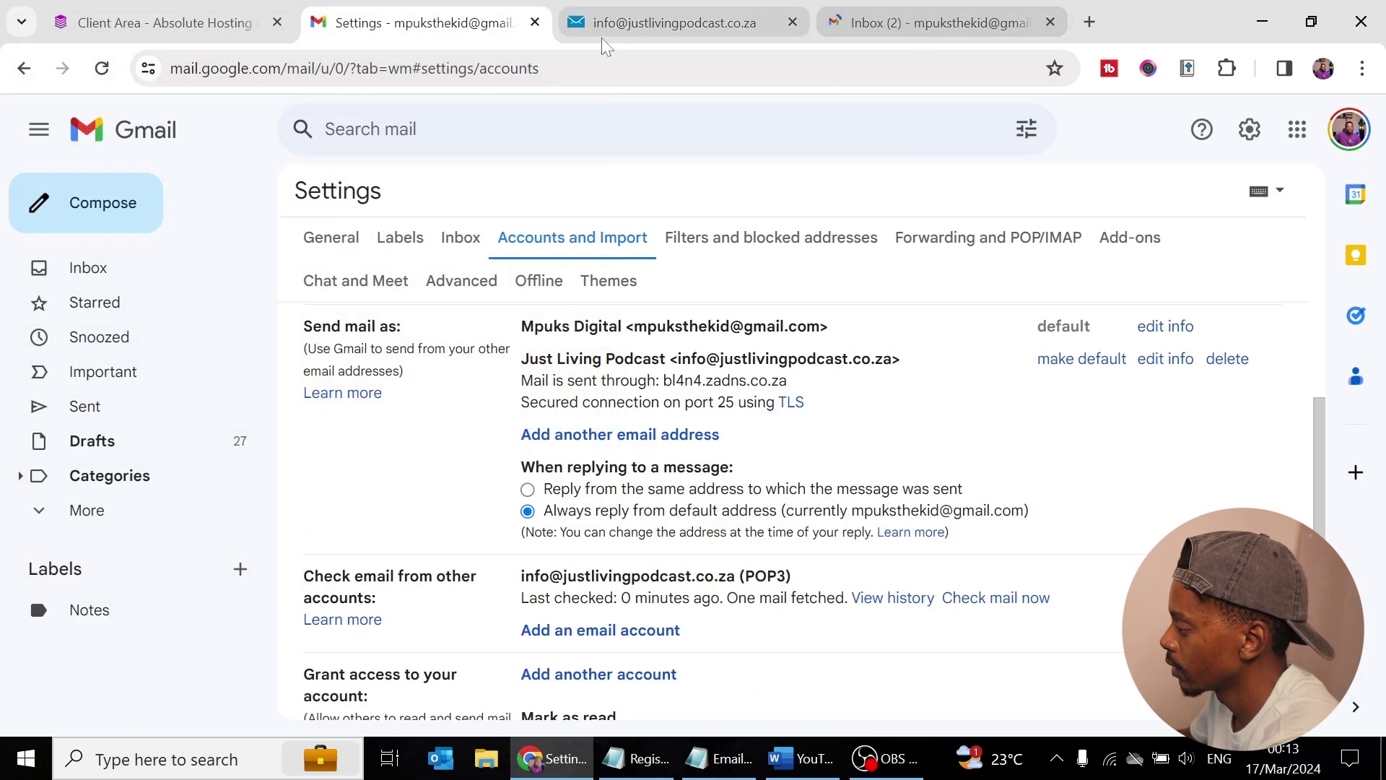
- Open the newest Gmail Confirmation email in the inbox and follow its approval link
click(535, 22)
click(774, 7)
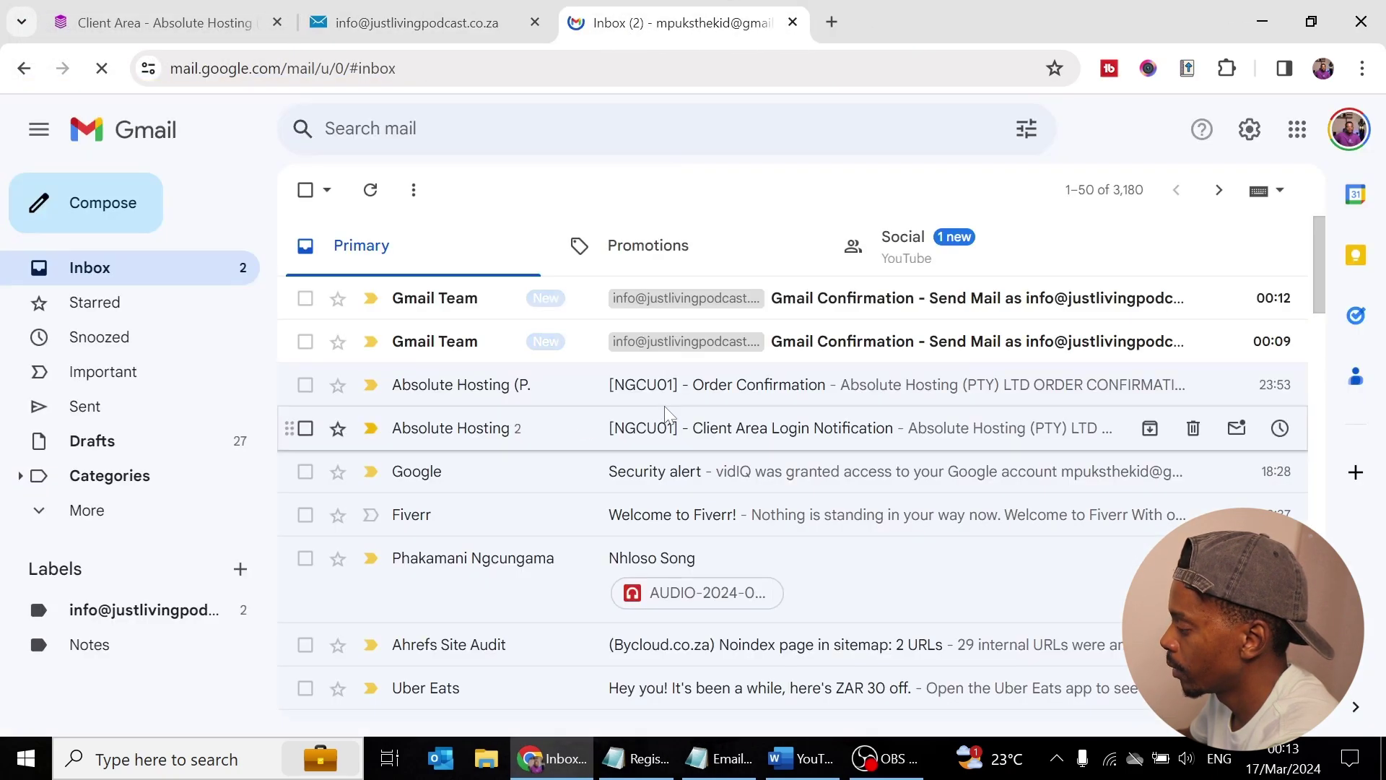
click(924, 343)
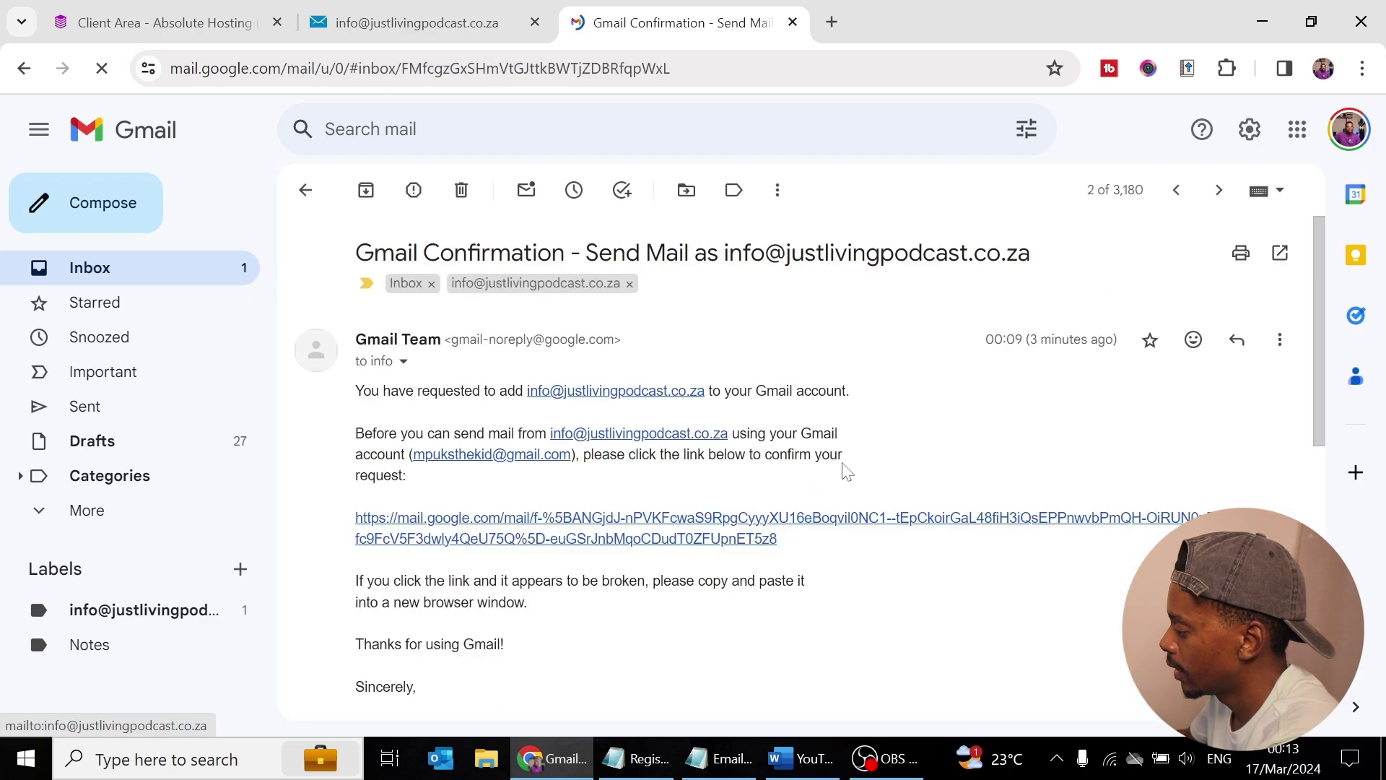
click(305, 190)
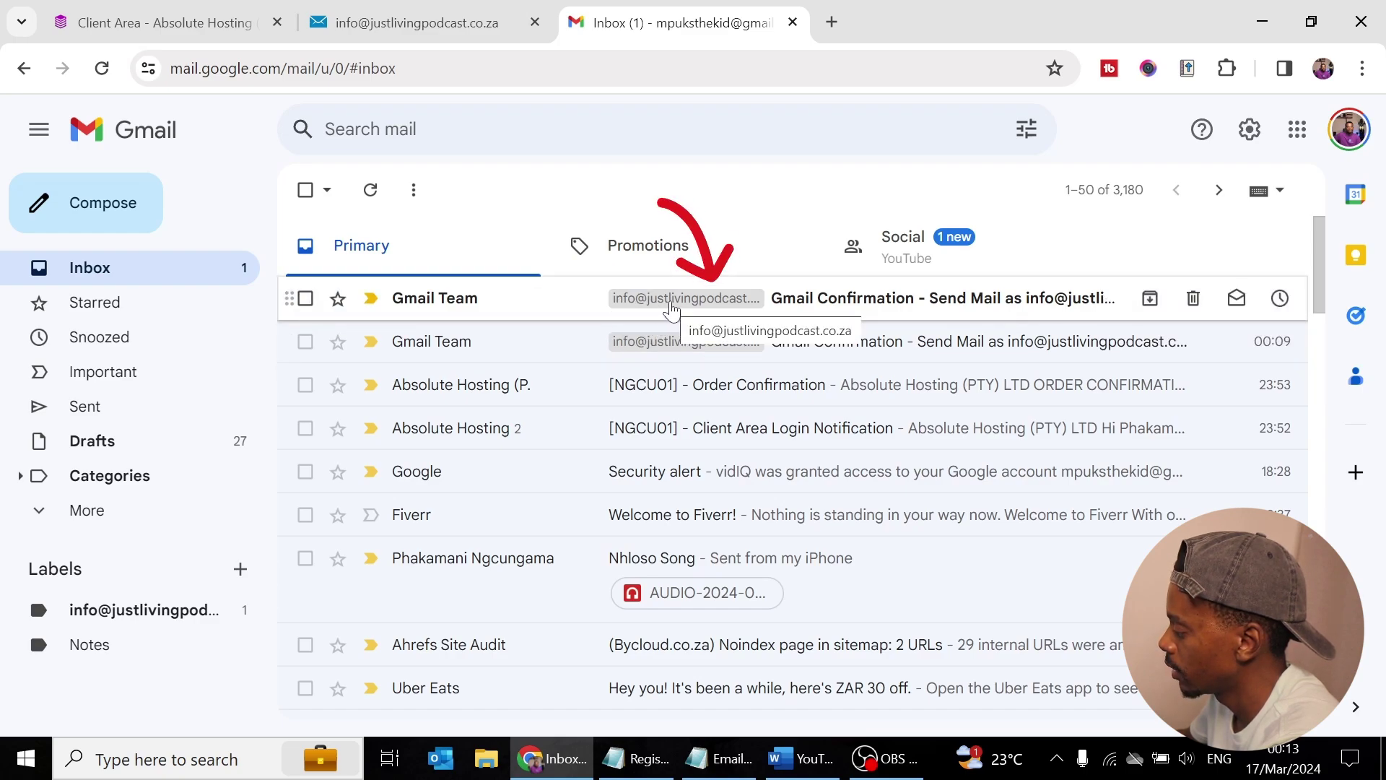
click(879, 305)
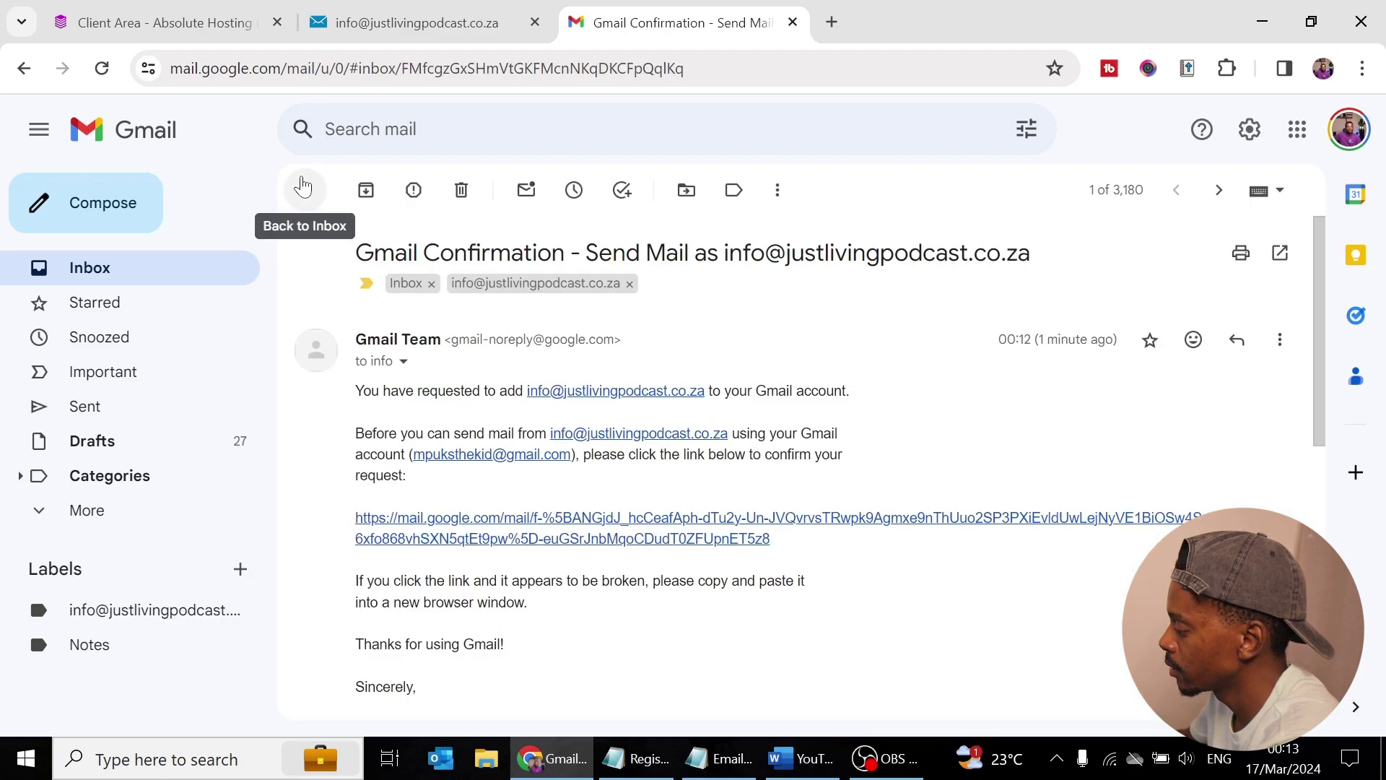
scroll(597, 498, down, 4)
scroll(597, 498, up, 4)
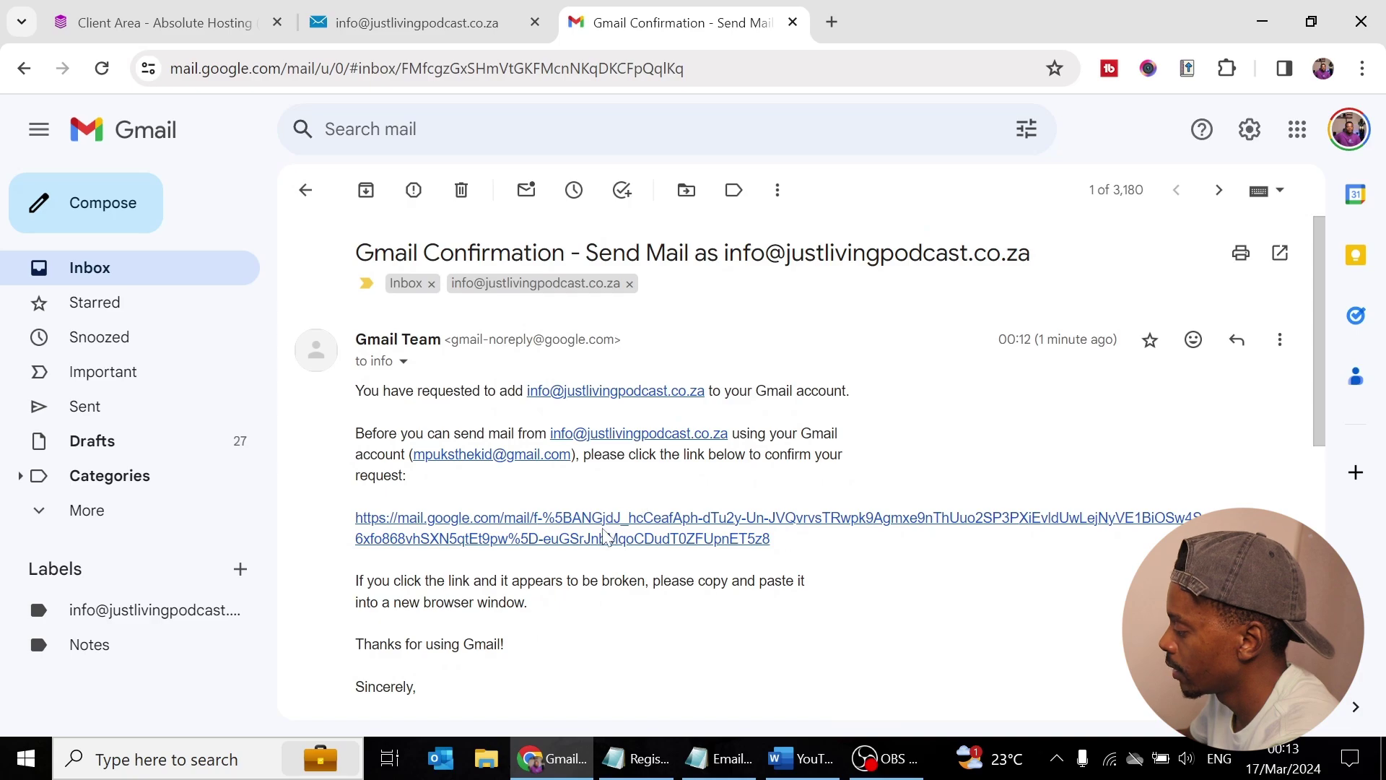
click(605, 535)
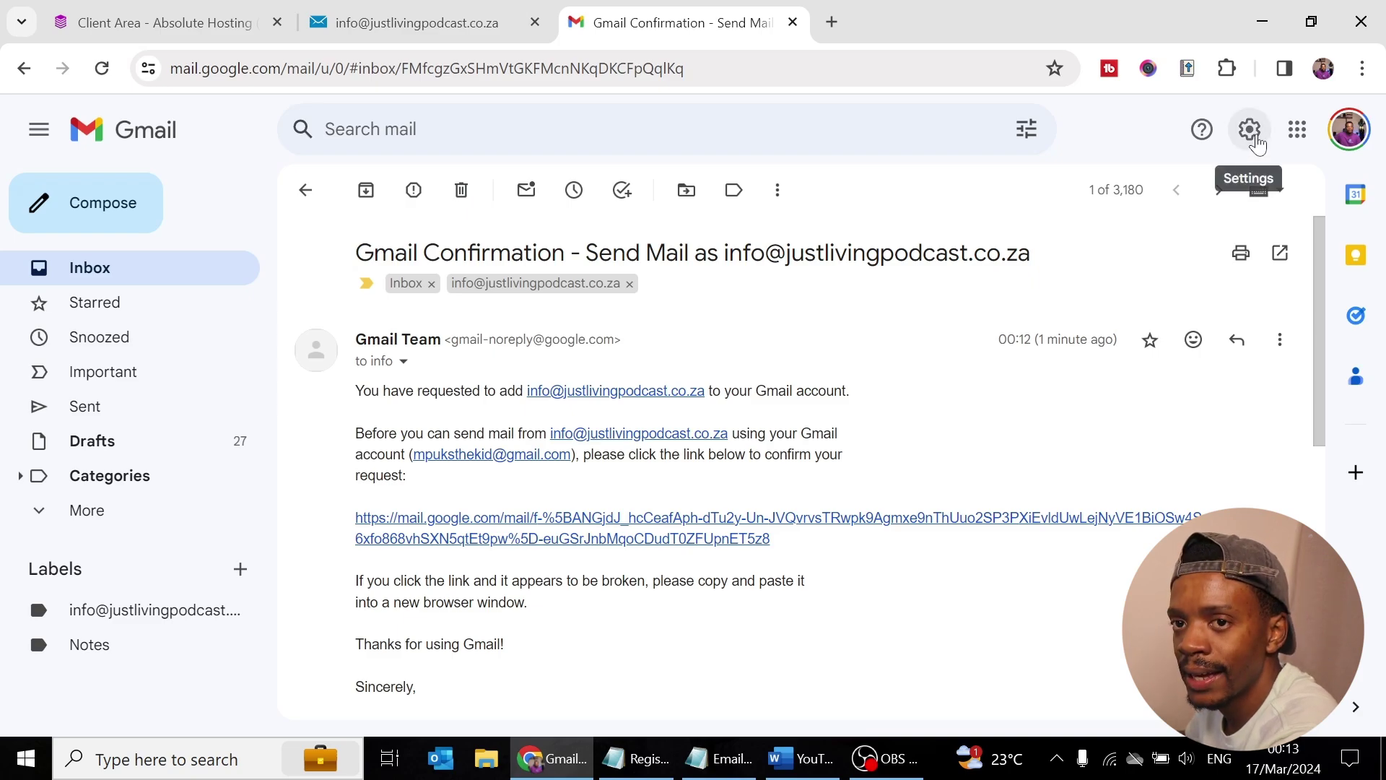
- Return to the inbox and bring up the full Gmail settings page
drag(488, 283, 552, 290)
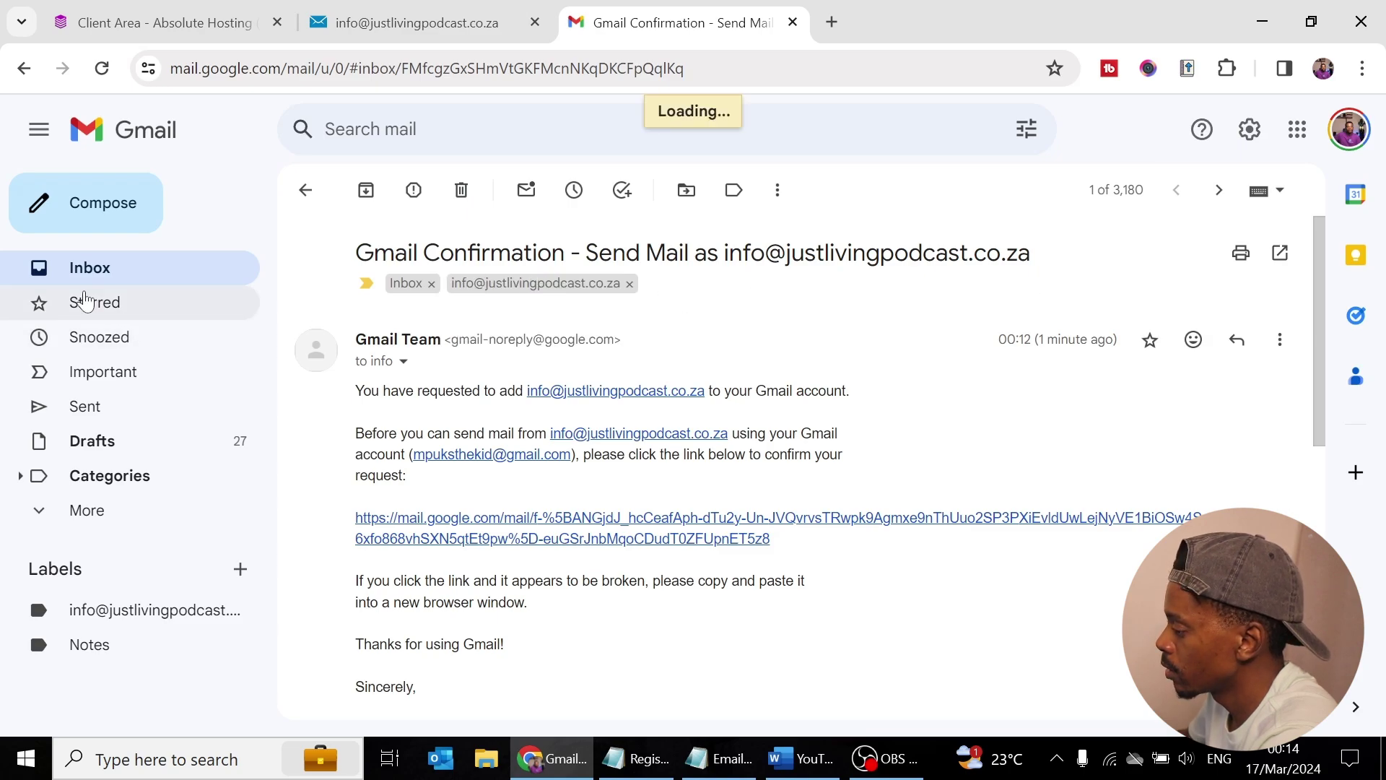
click(107, 271)
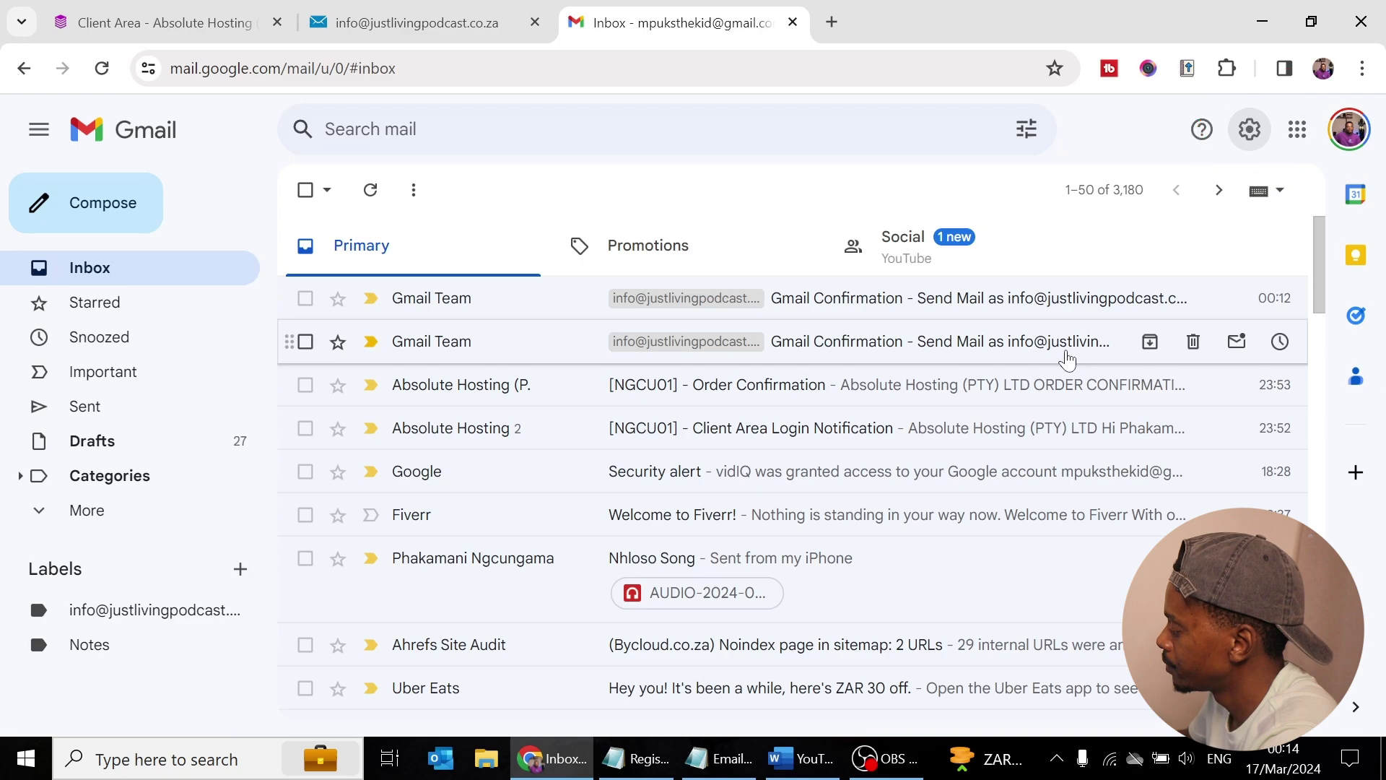
click(1249, 130)
click(1163, 246)
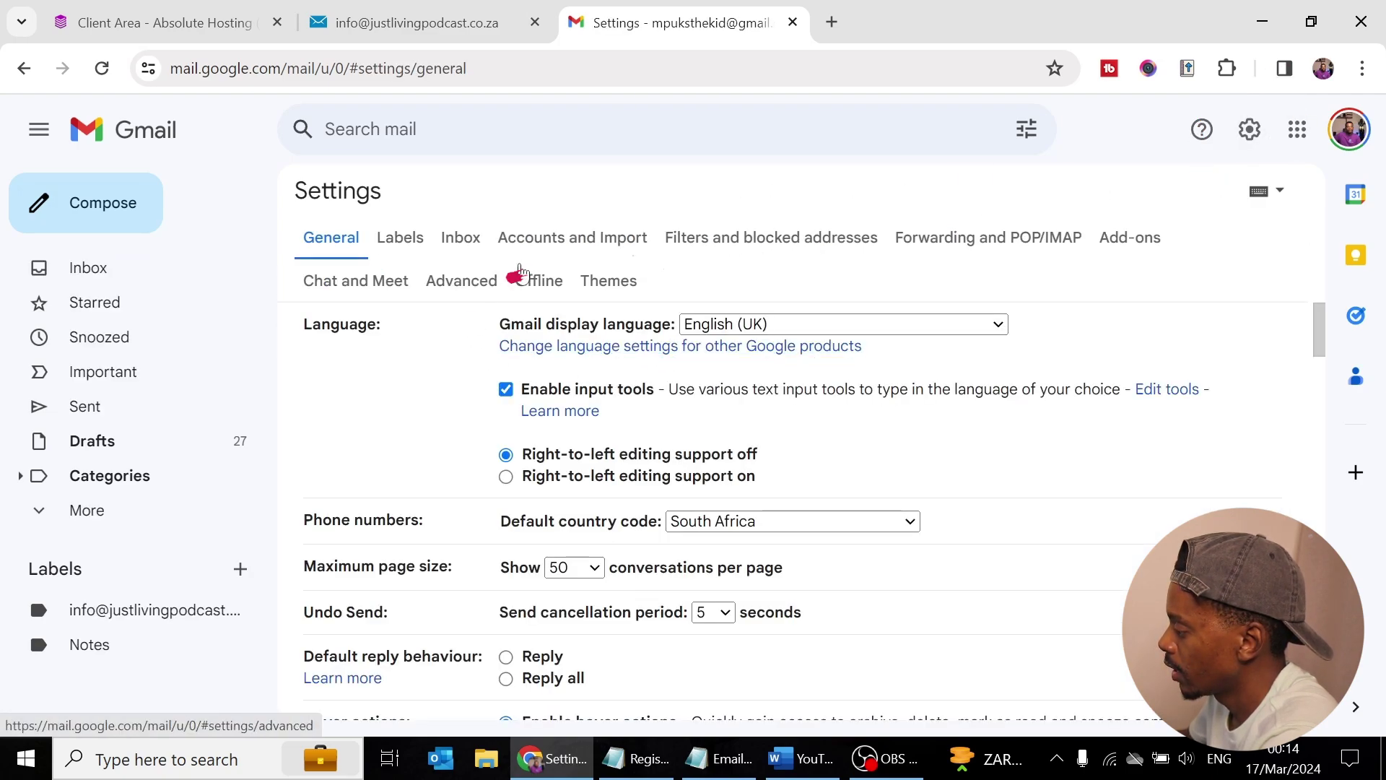
- In Gmail's Accounts and Import settings, choose 'Reply from the same address to which the message was sent'
click(549, 240)
scroll(542, 333, down, 5)
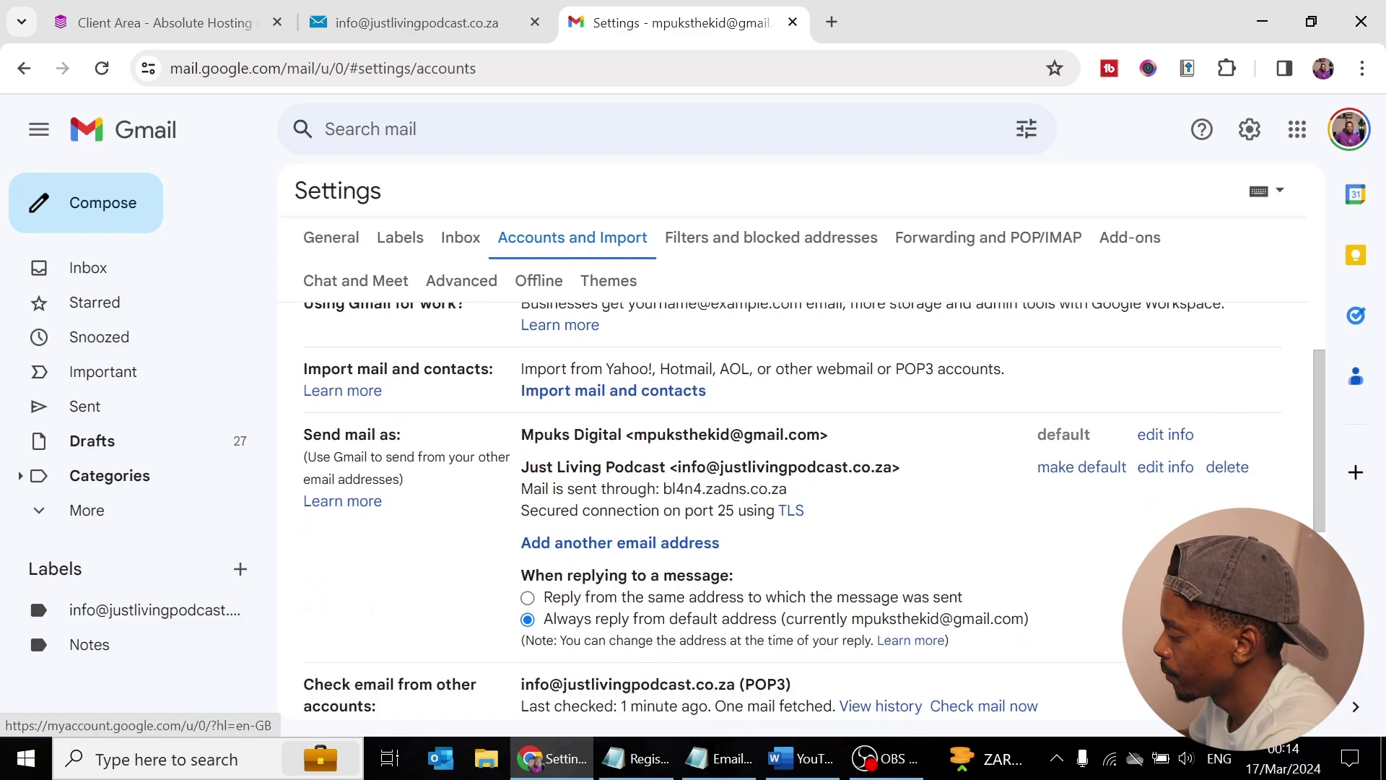
scroll(519, 498, down, 2)
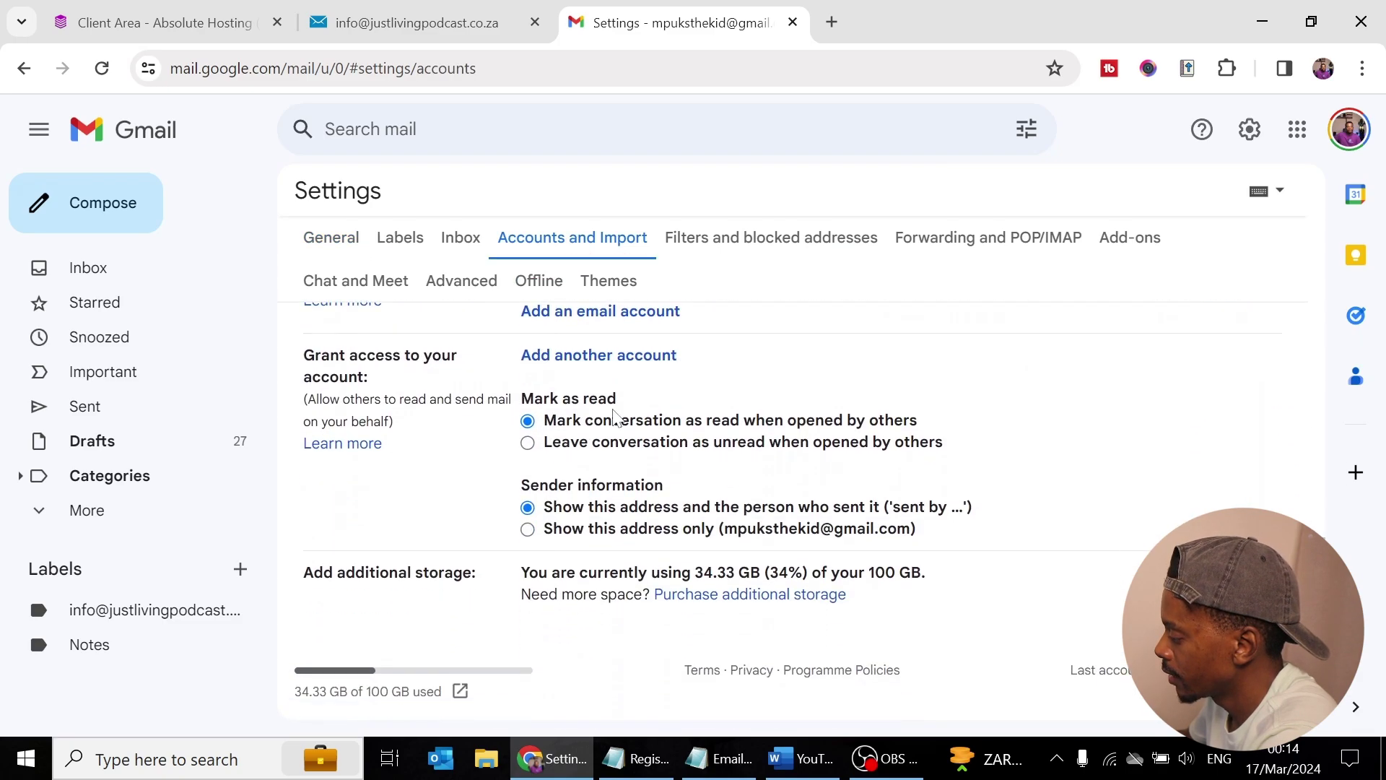
scroll(518, 499, up, 5)
scroll(513, 480, up, 2)
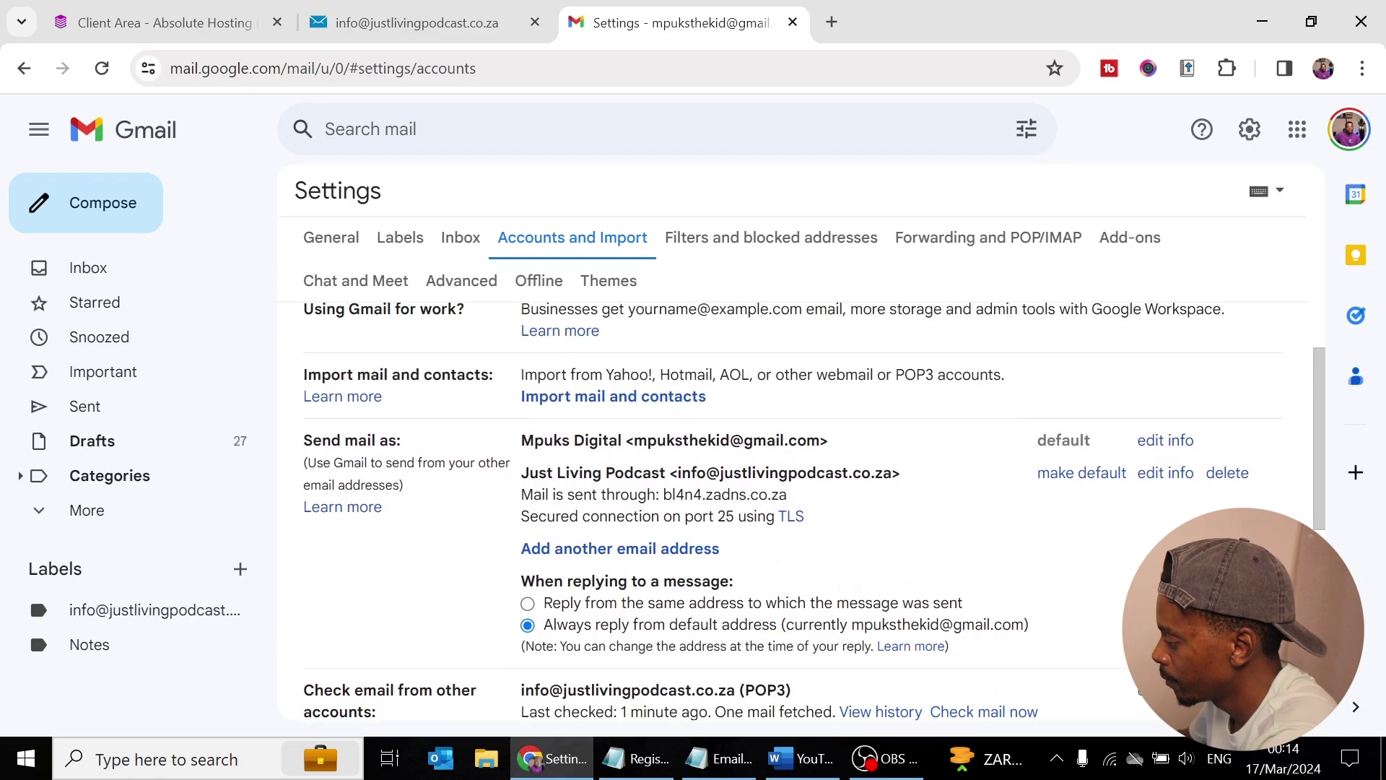
drag(303, 433, 416, 462)
scroll(427, 455, down, 2)
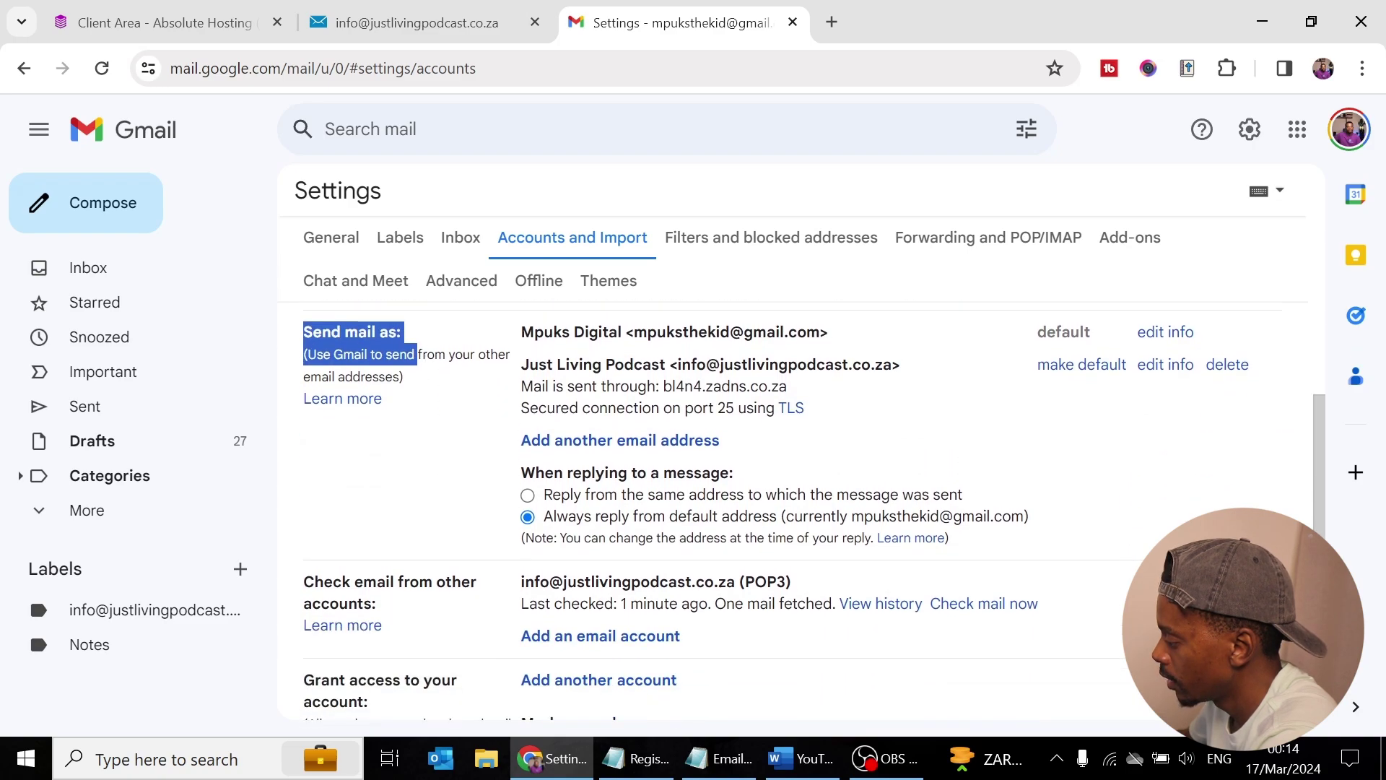
drag(536, 473, 734, 473)
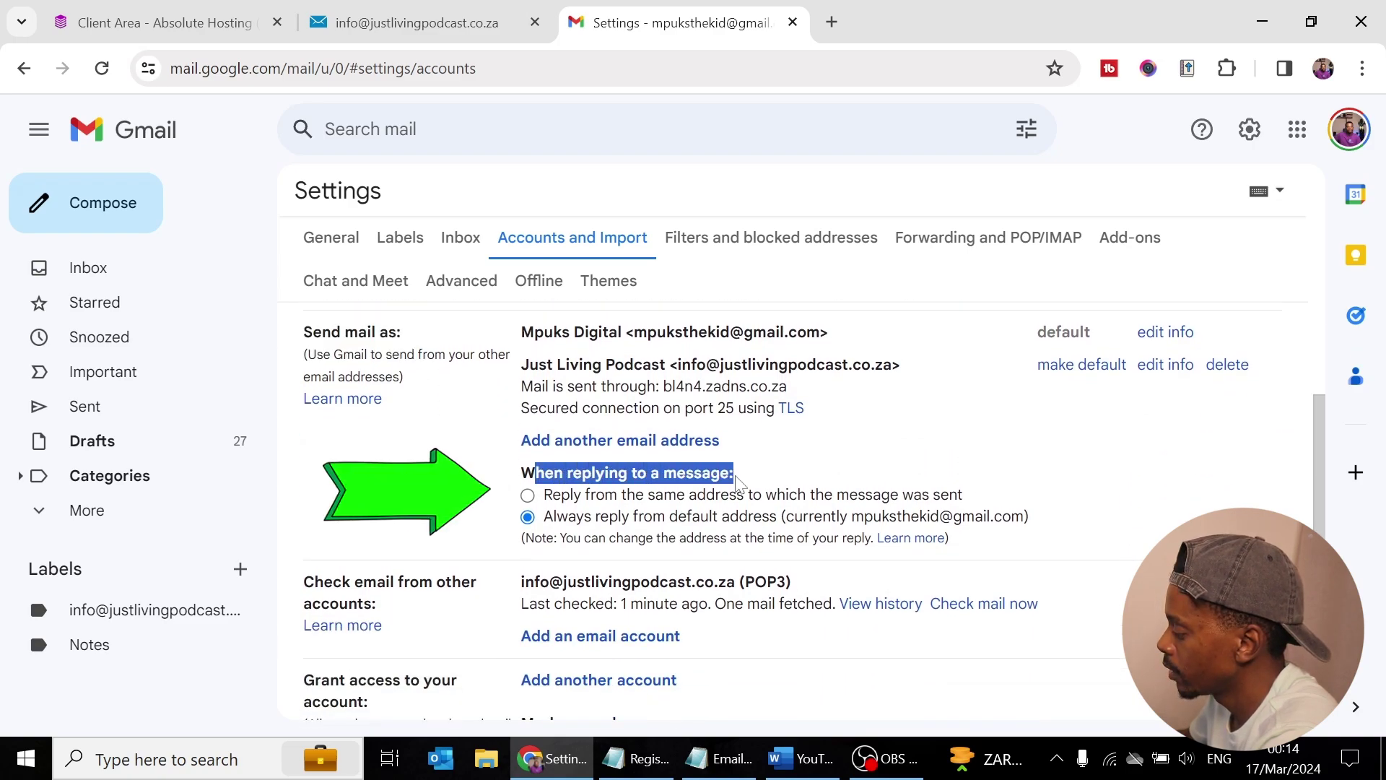
click(528, 495)
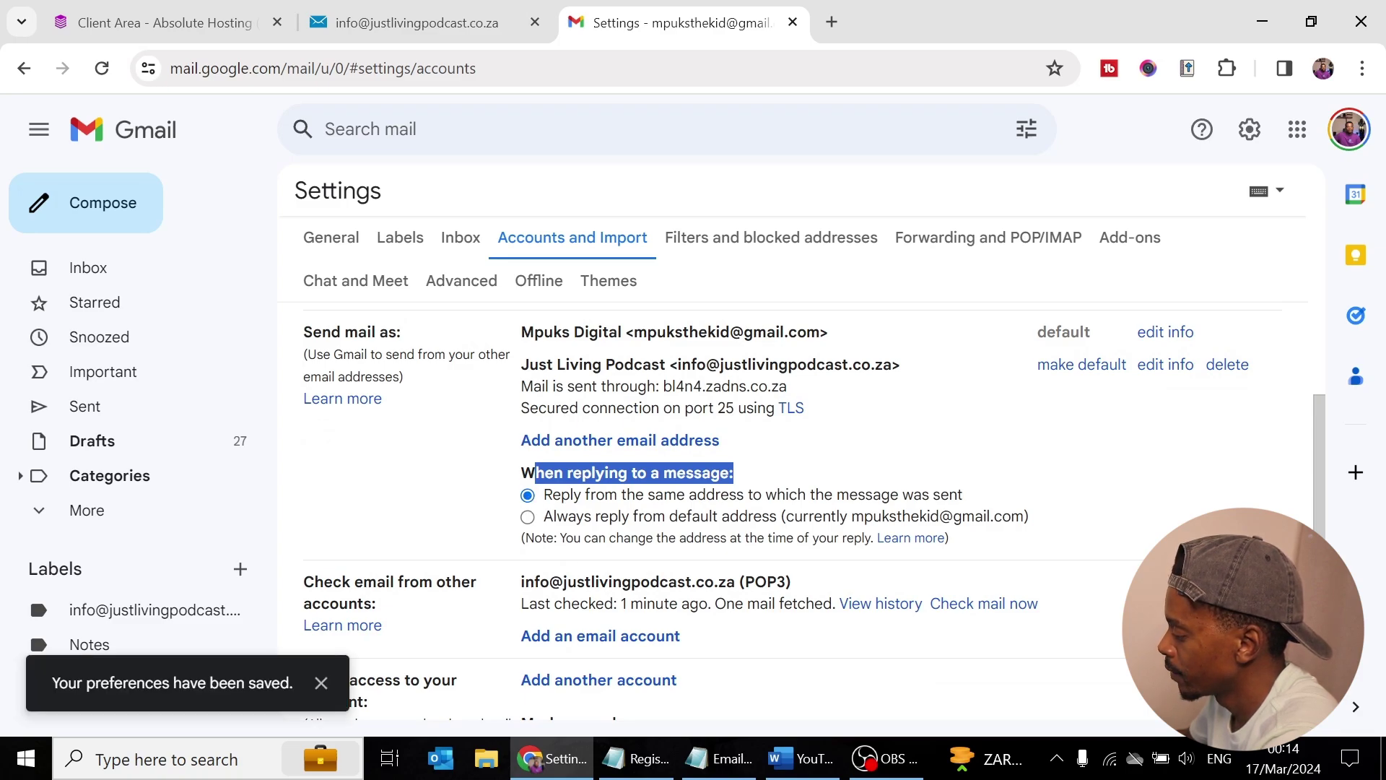
scroll(857, 473, down, 2)
scroll(858, 473, down, 3)
scroll(857, 473, up, 7)
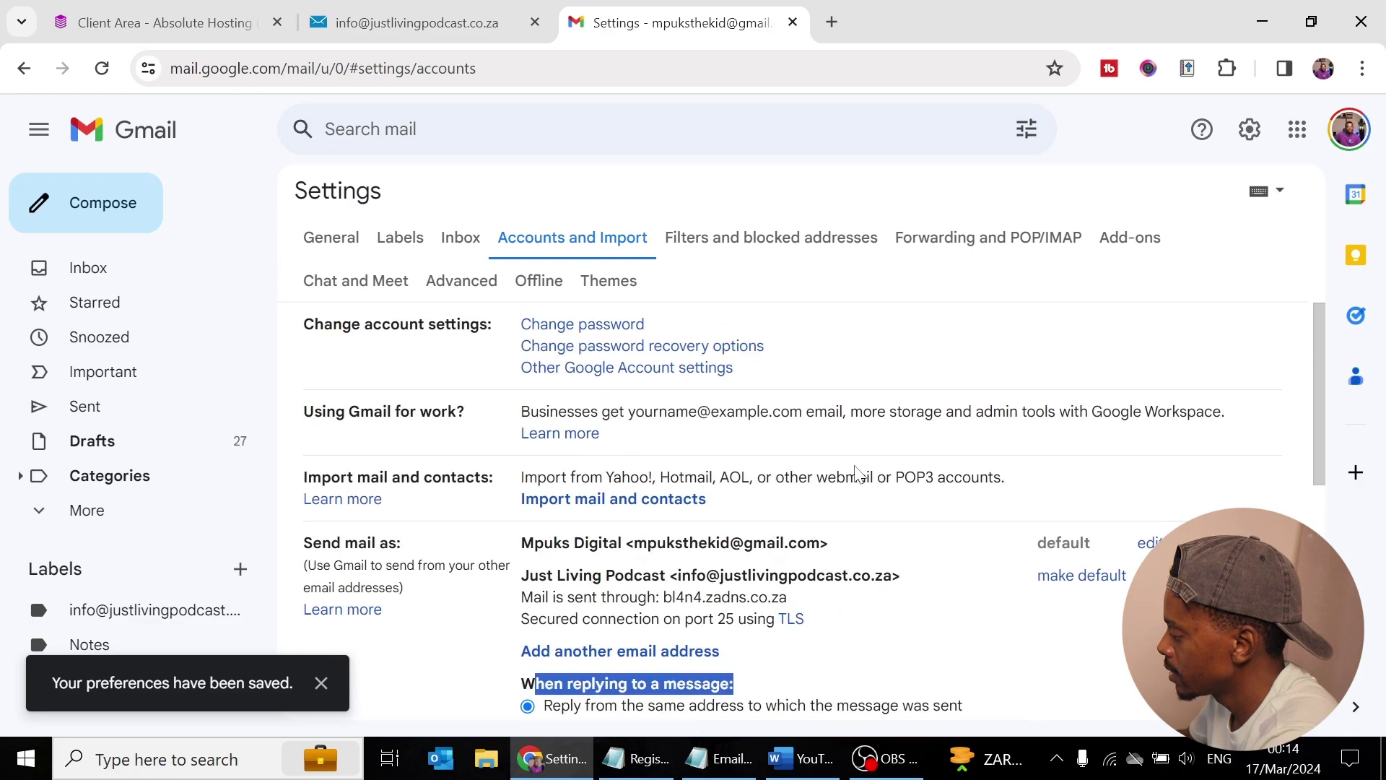
click(88, 269)
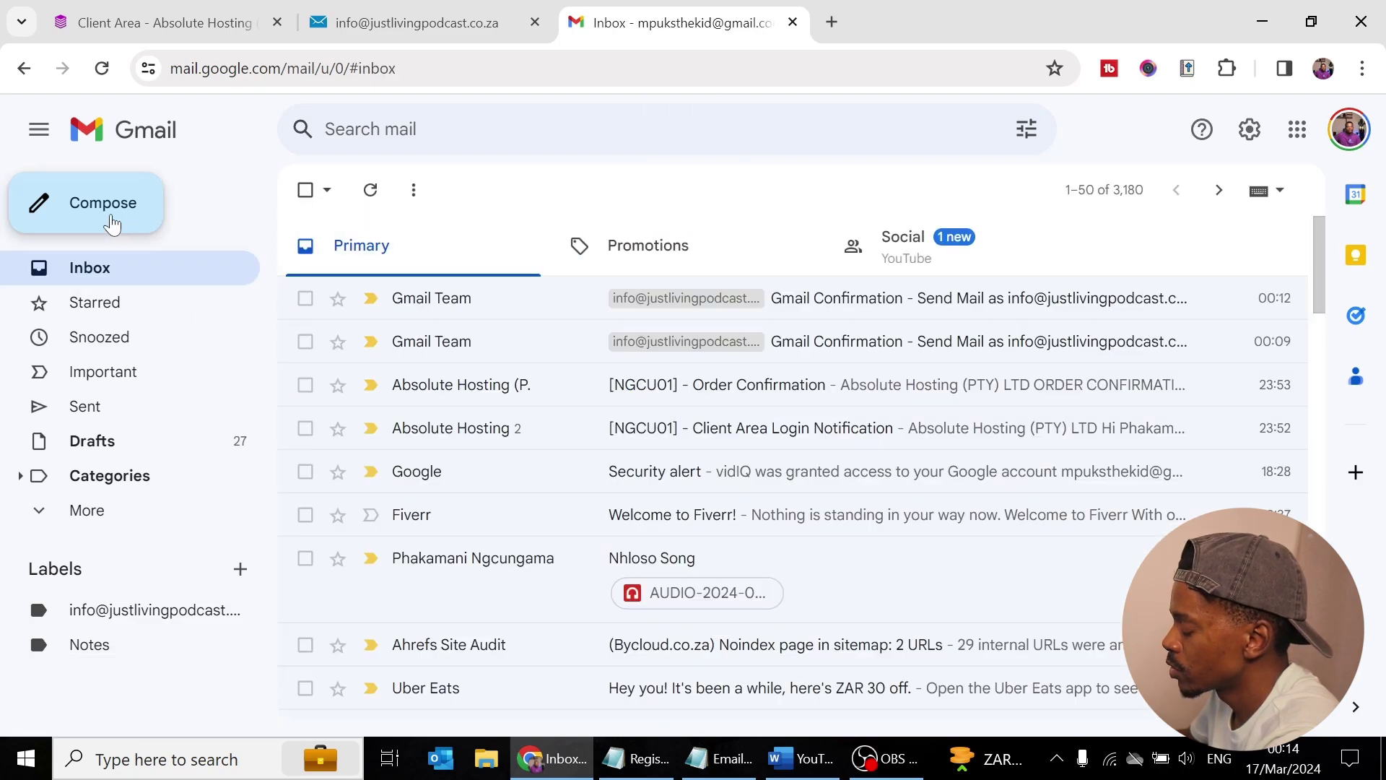
- Send 'Tester Email - Just Living Podcast' with body 'Hi There / tester' from the podcast address to the test recipient
click(115, 223)
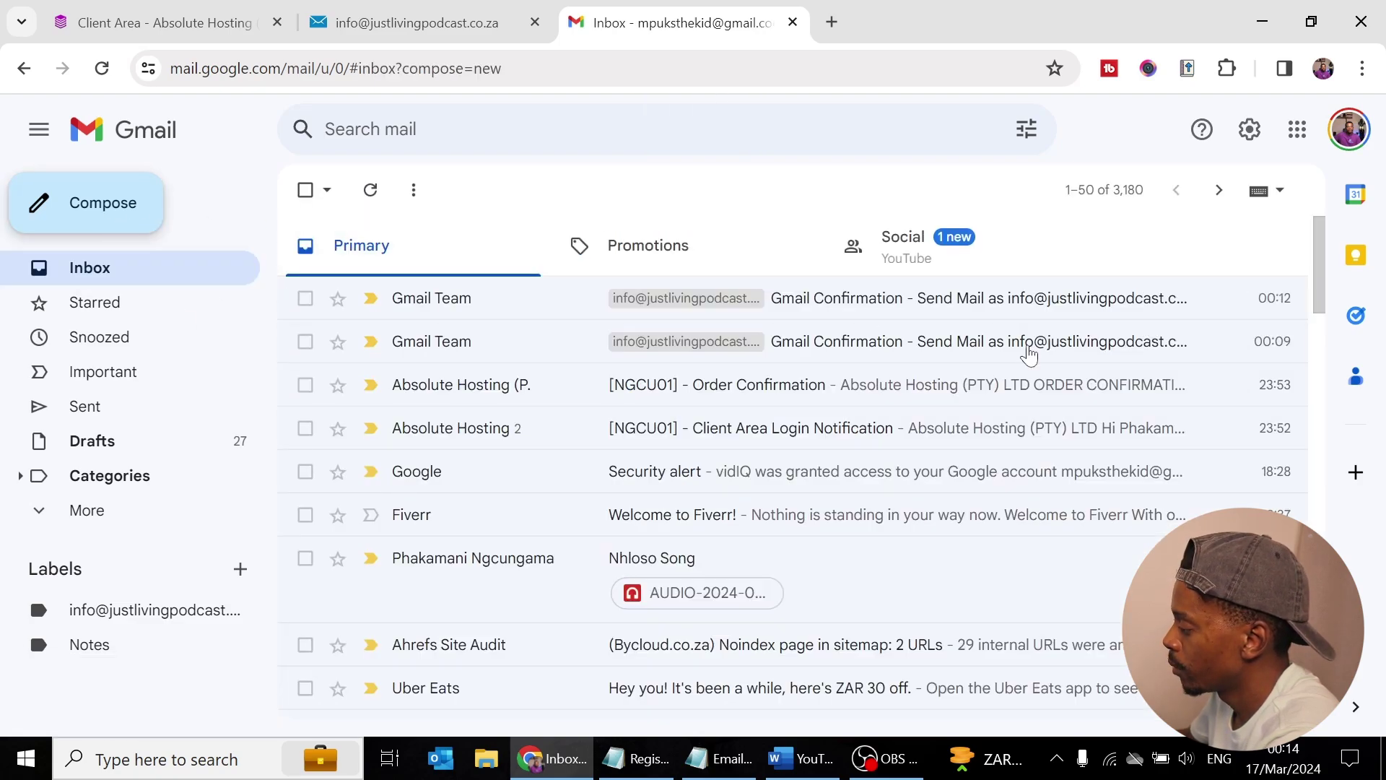
click(974, 283)
click(984, 356)
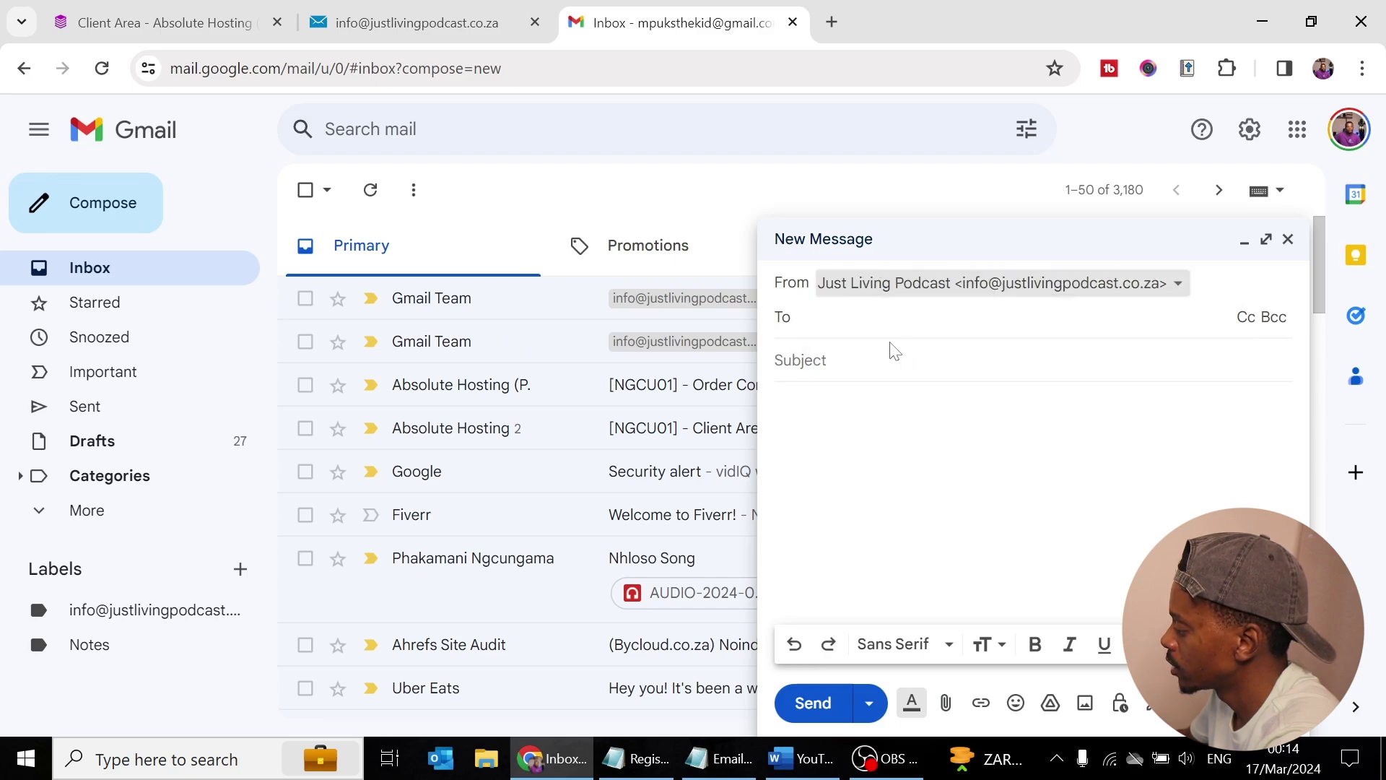
text(T)
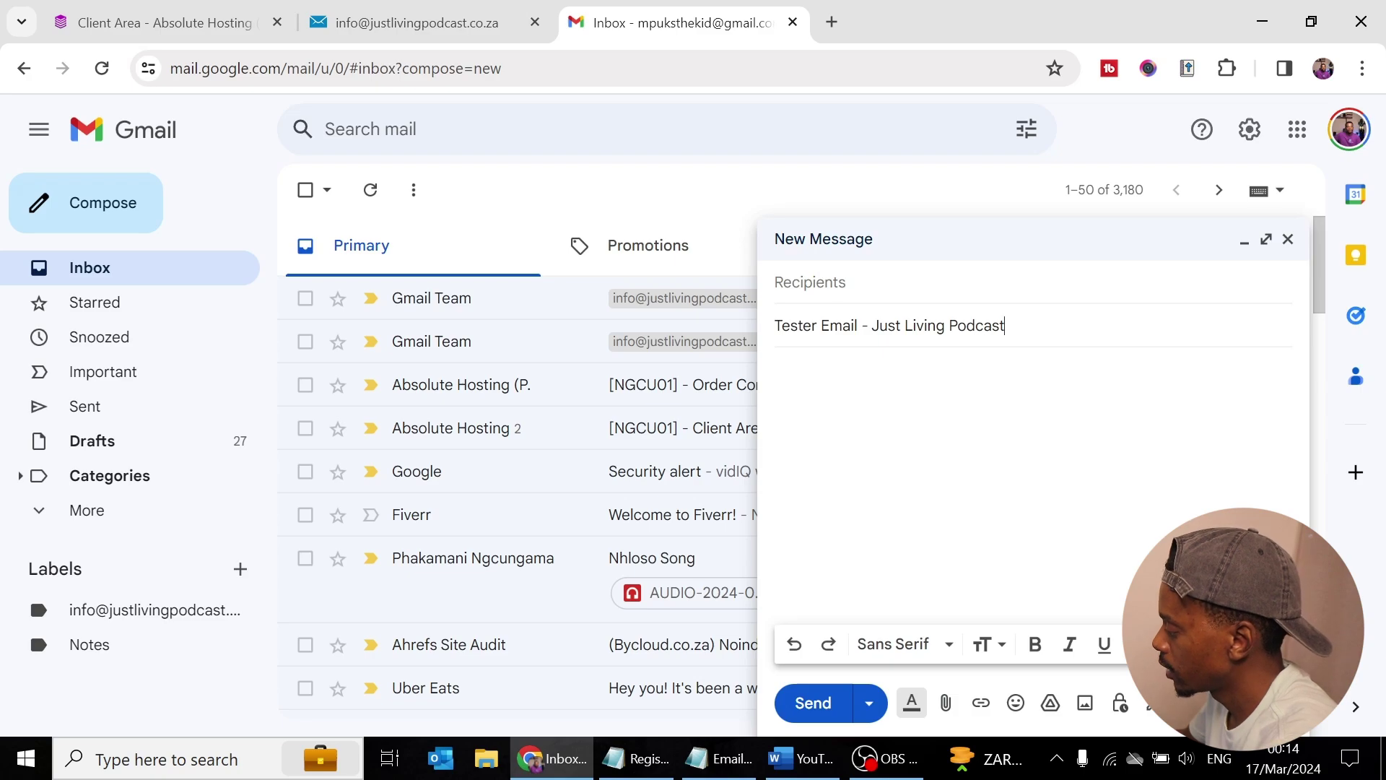
click(830, 282)
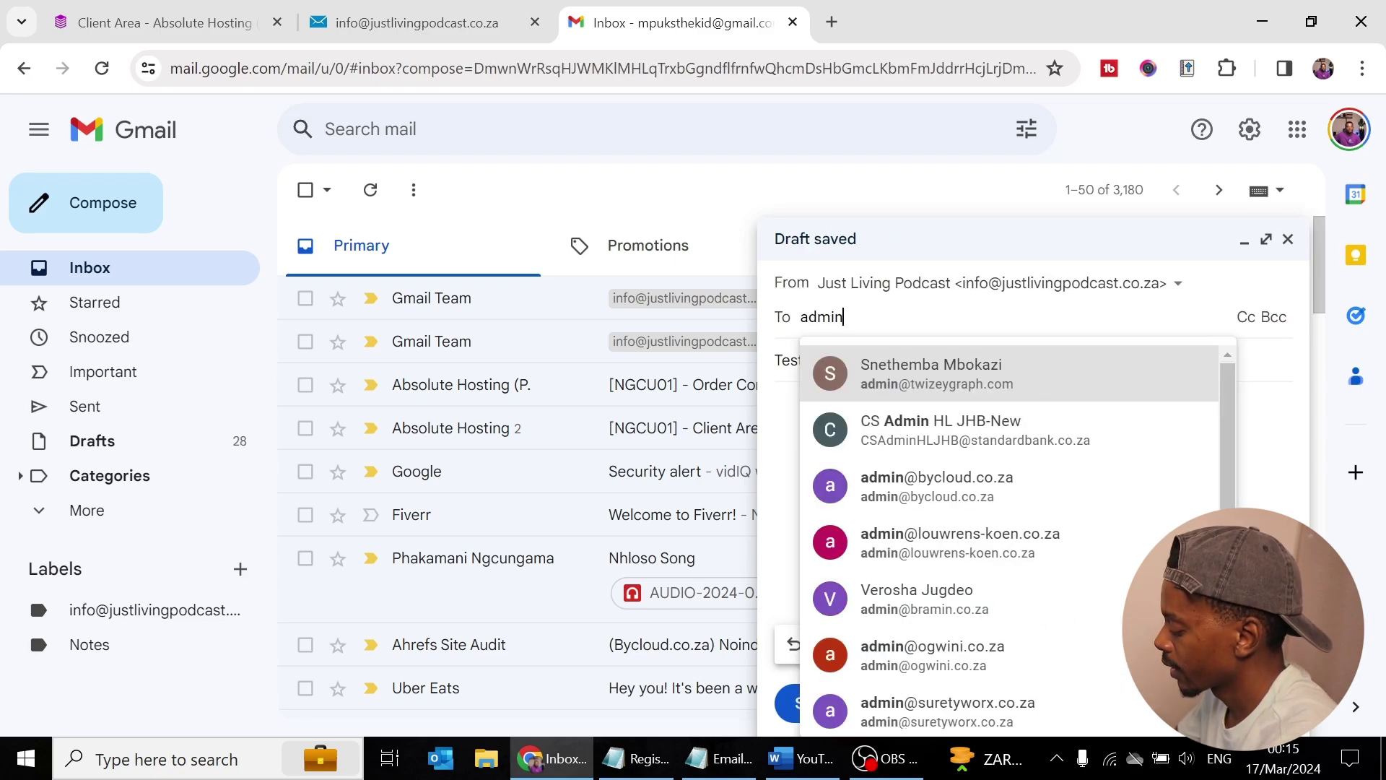
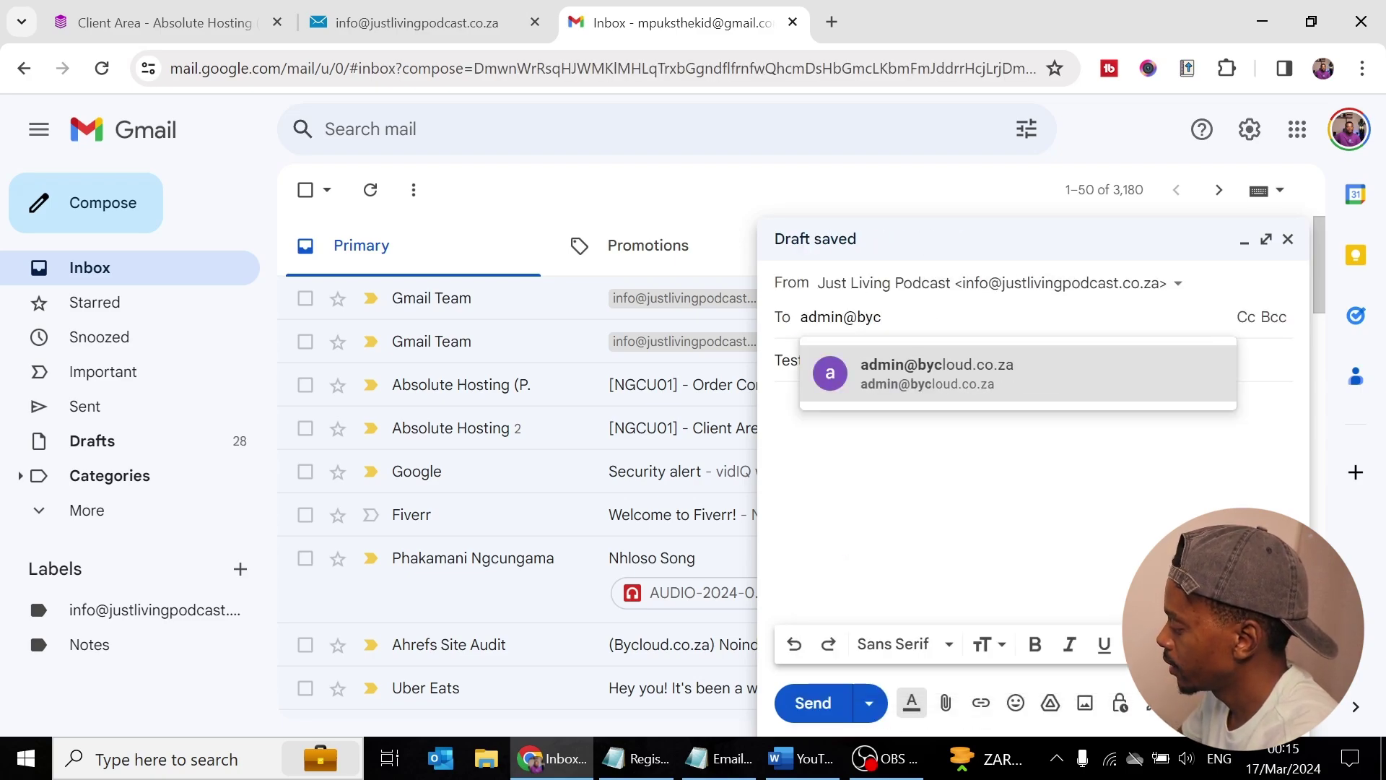
click(922, 393)
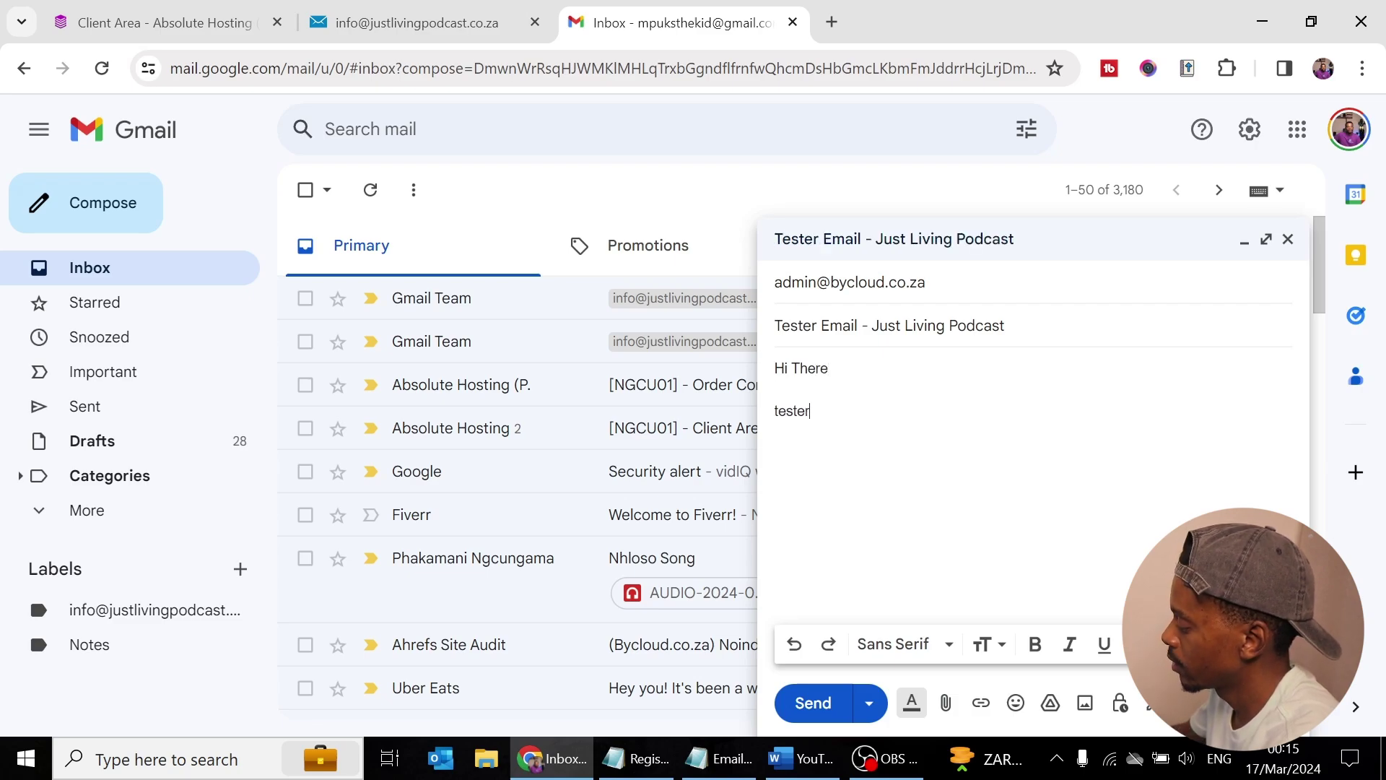
click(800, 711)
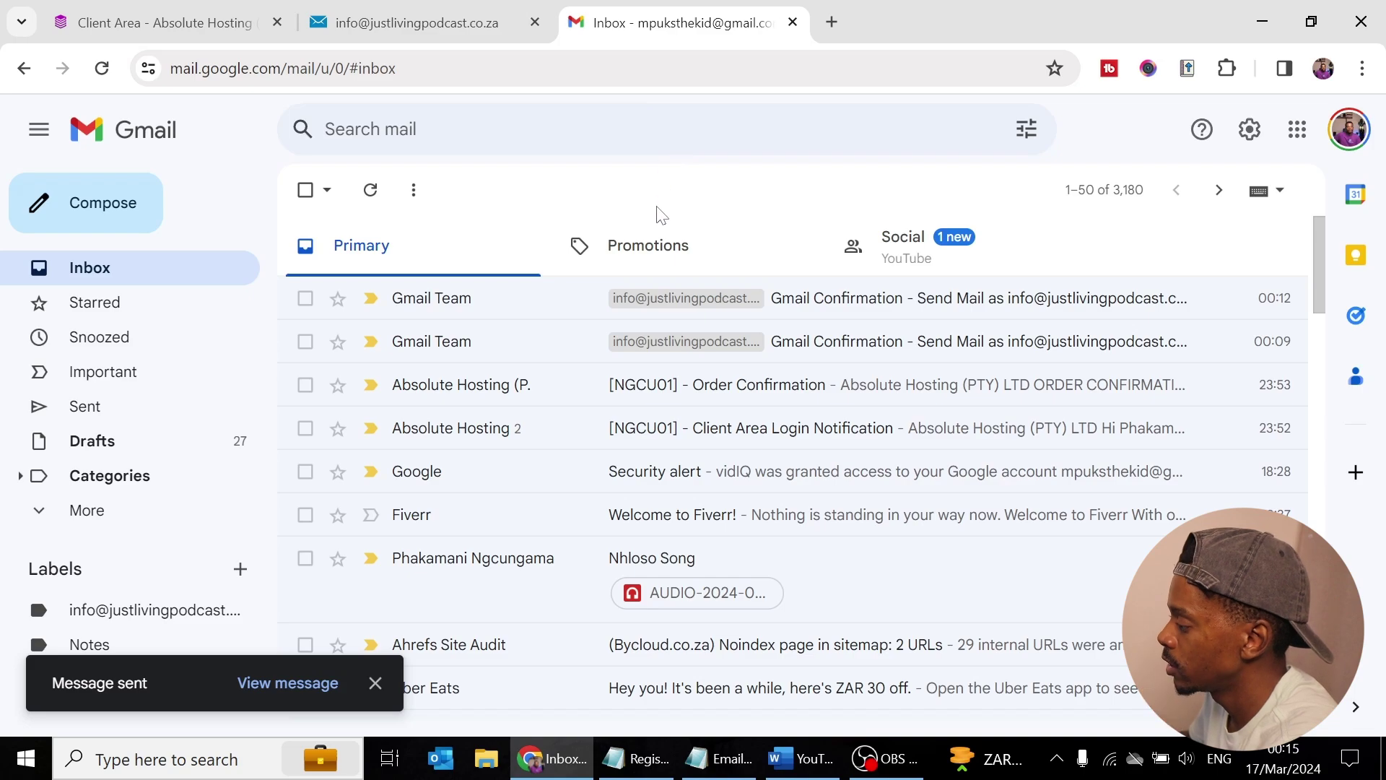
- Load webmail.bycloud.co.za in a new browser tab
click(832, 21)
text(webma)
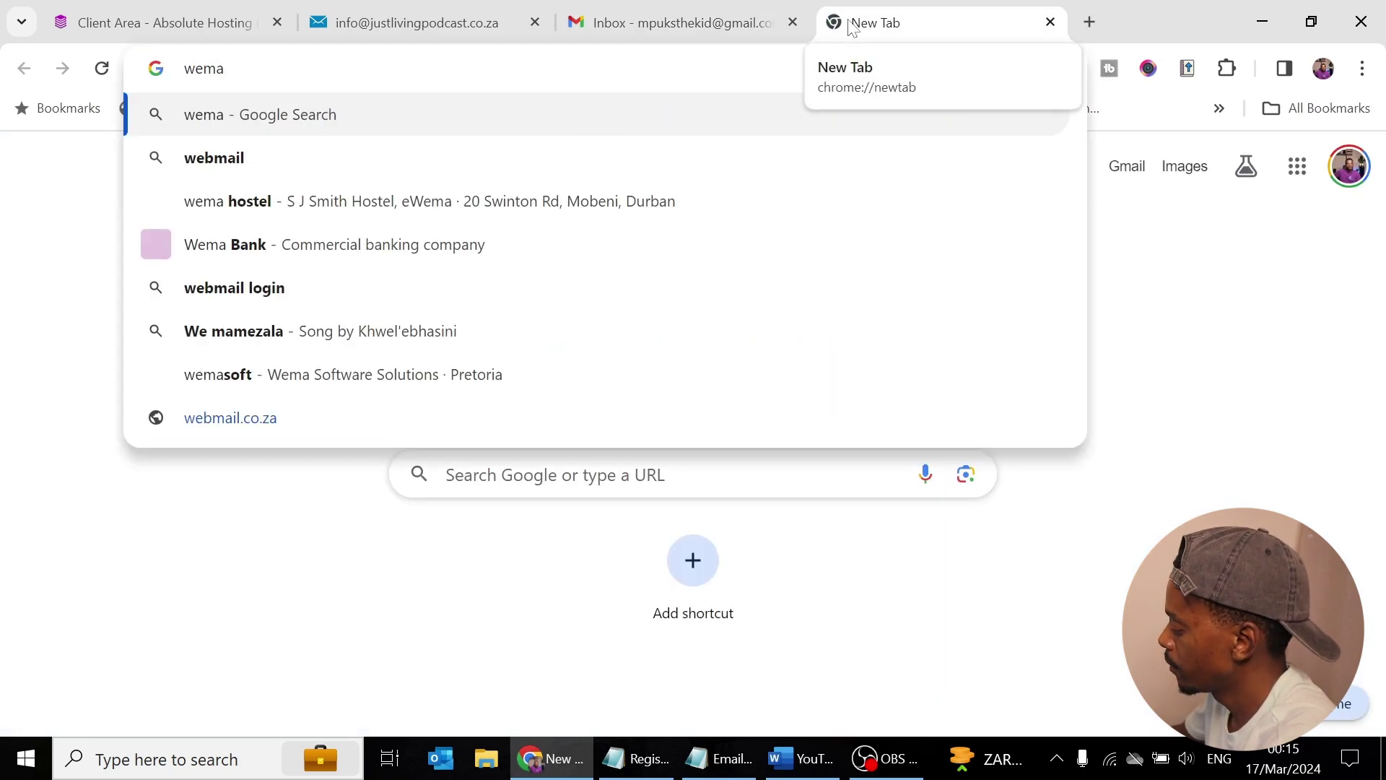
key(BackSpace)
key(BackSpace)
text(bmail.bycloud.co.za)
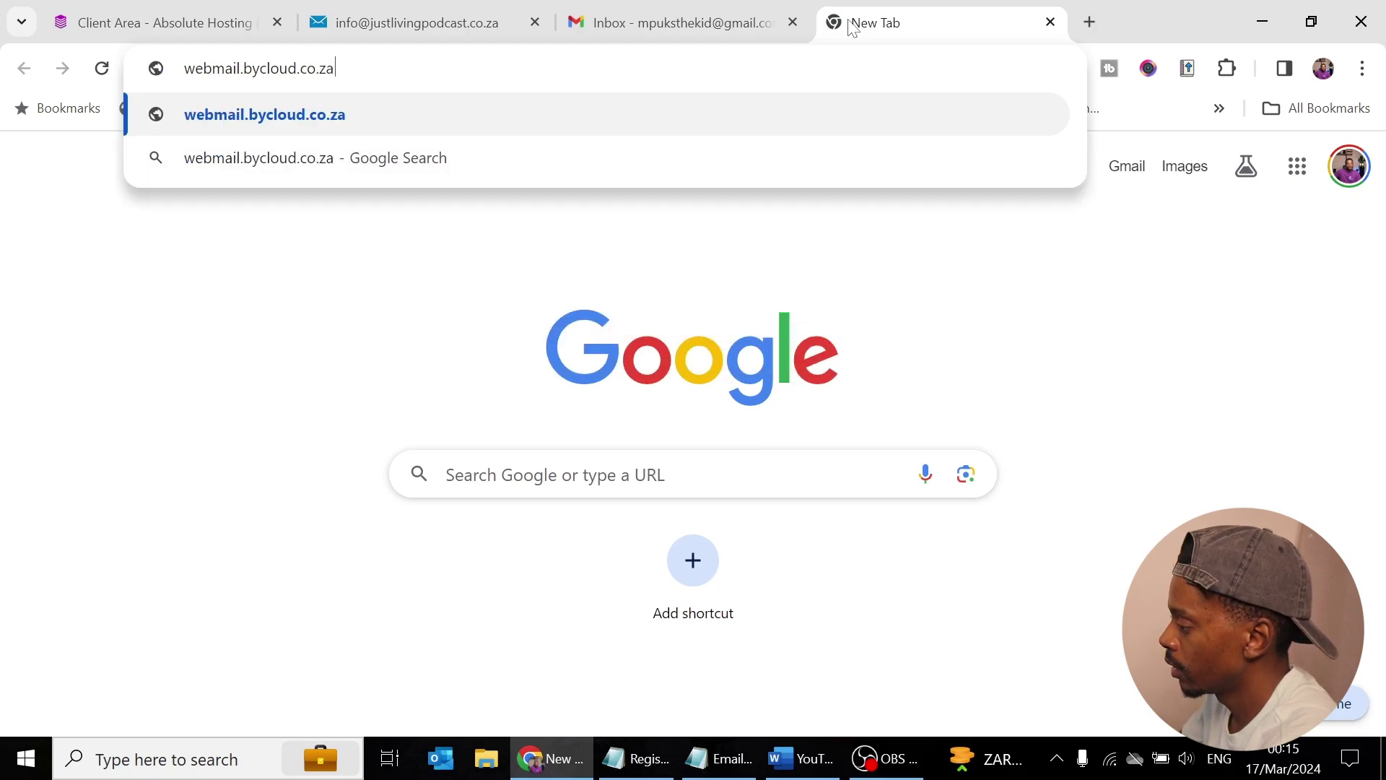
key(Return)
- Log in to Roundcube, refresh the inbox and open the arrived Tester Email message
click(704, 589)
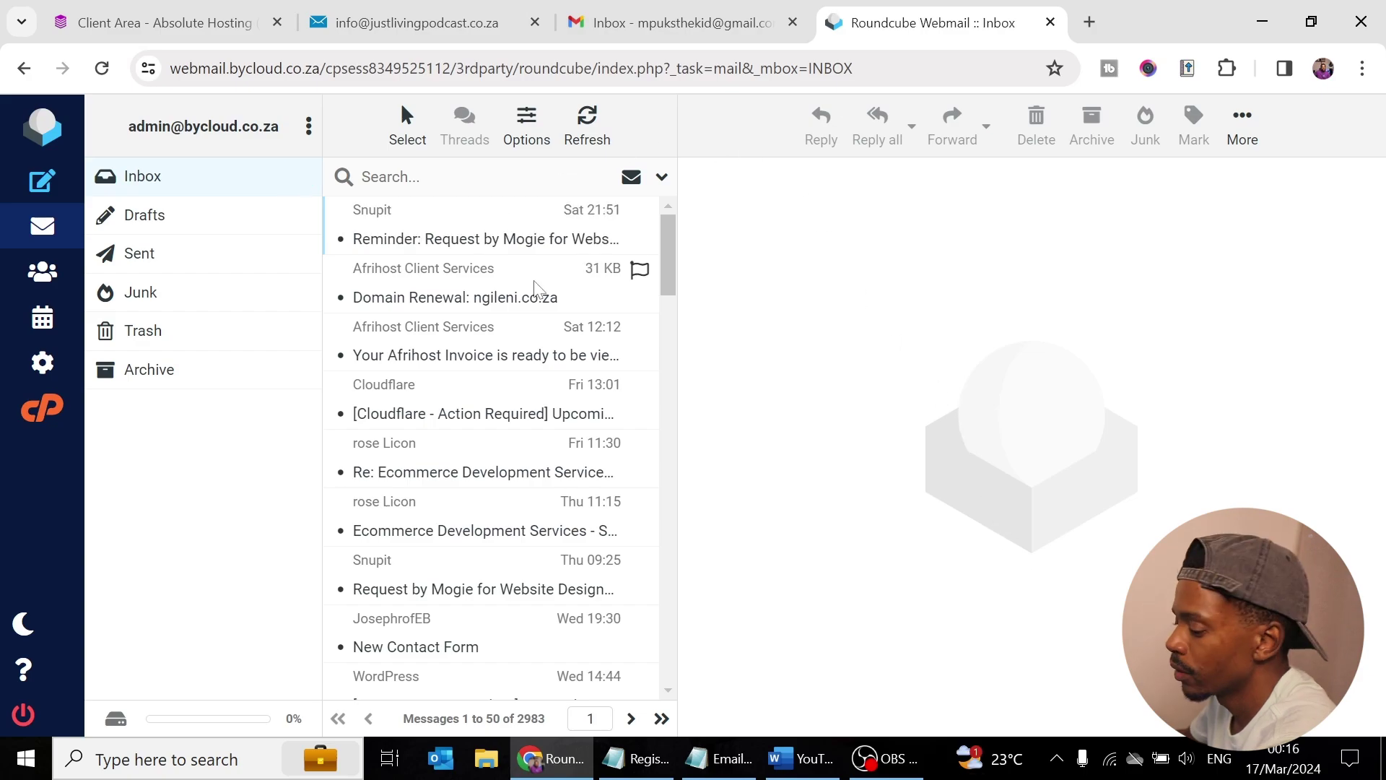
click(587, 126)
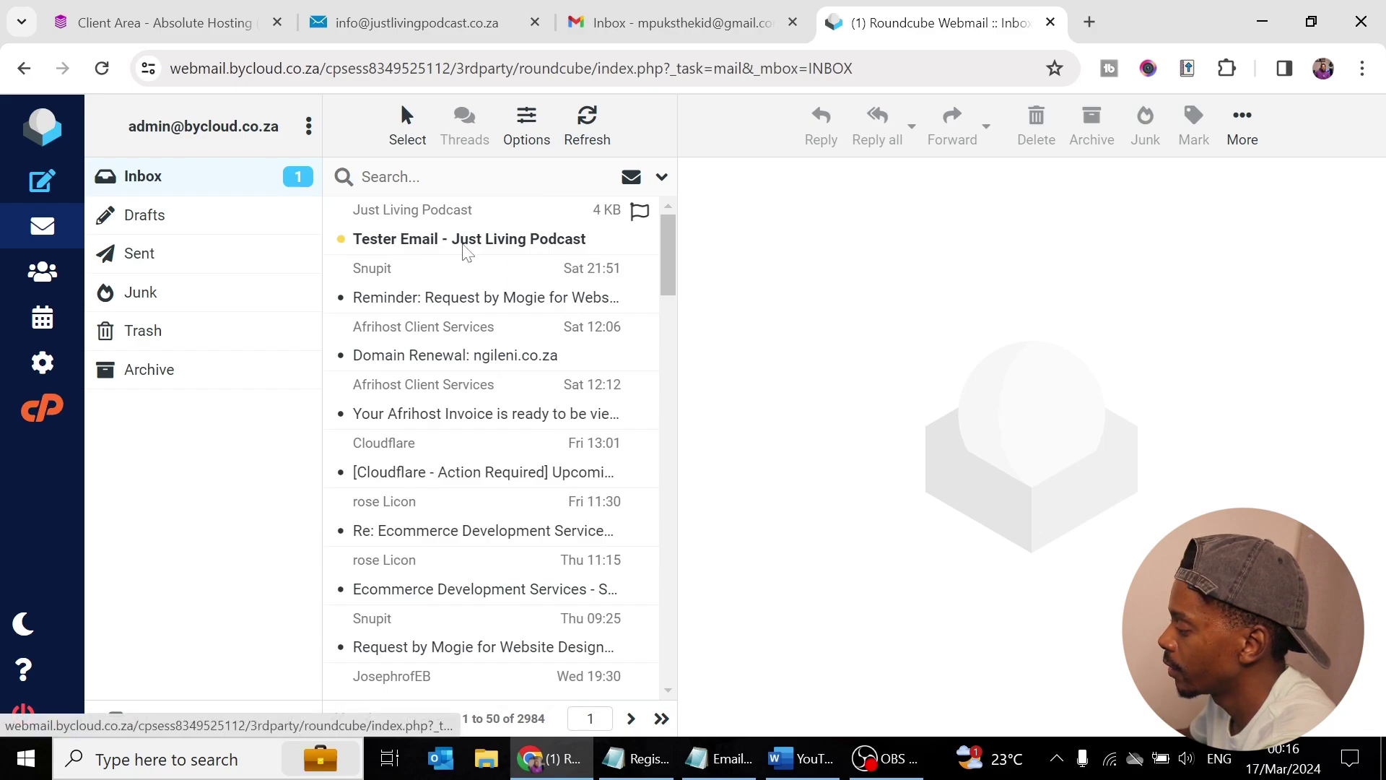
click(464, 246)
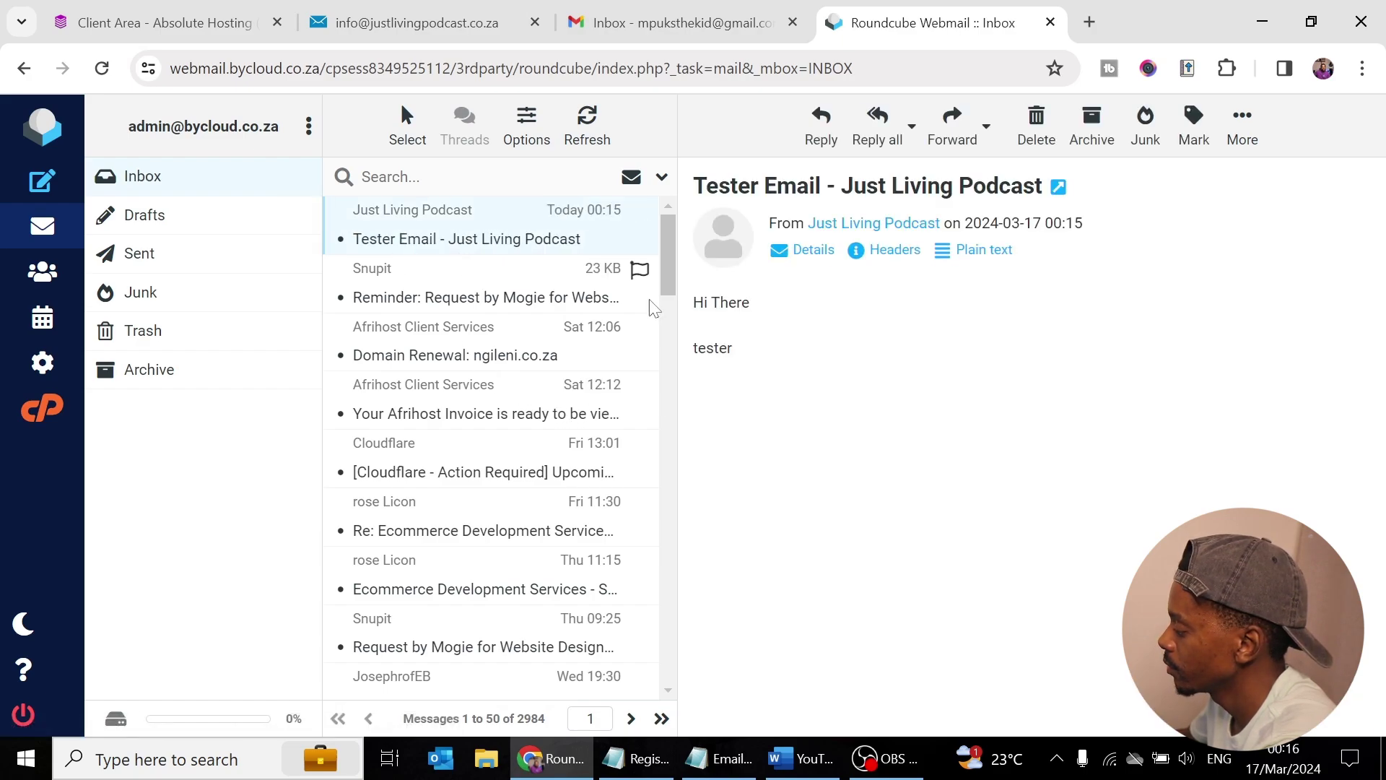